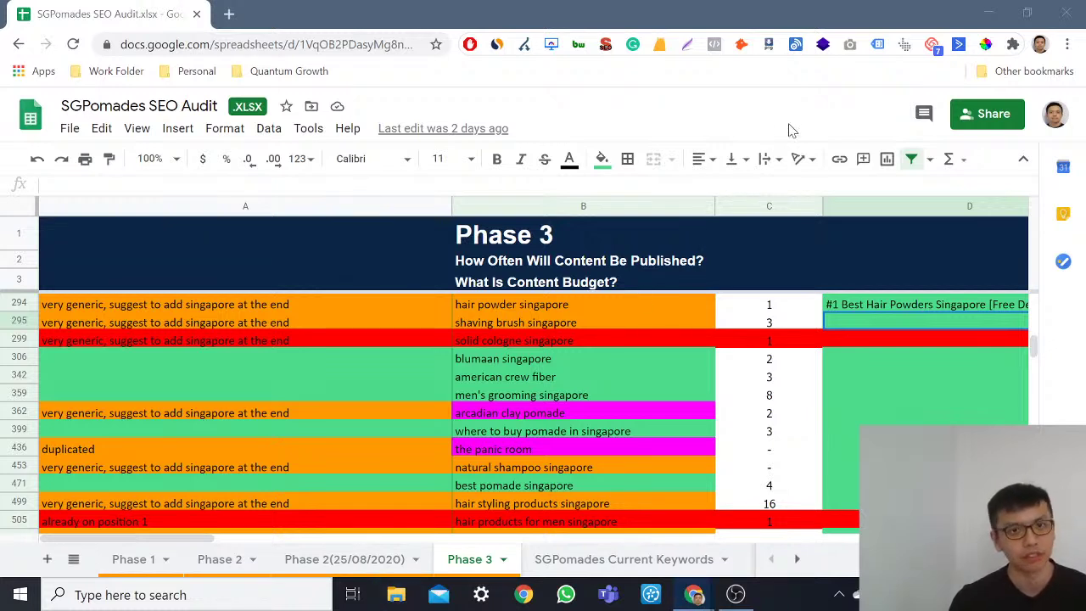
click(561, 326)
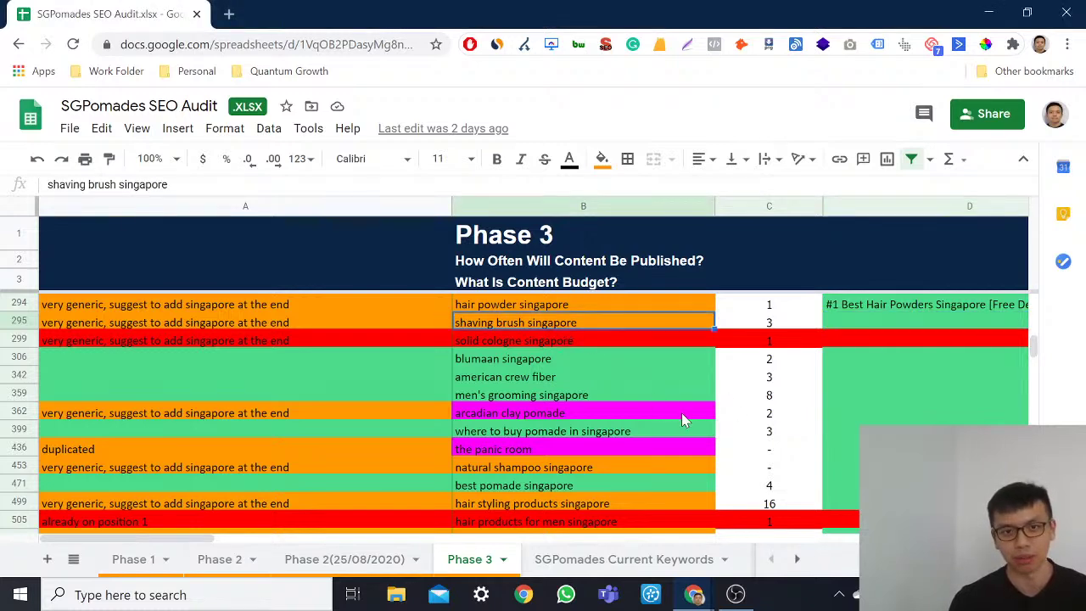
scroll(681, 412, up, 6)
scroll(681, 412, down, 3)
scroll(681, 412, down, 3)
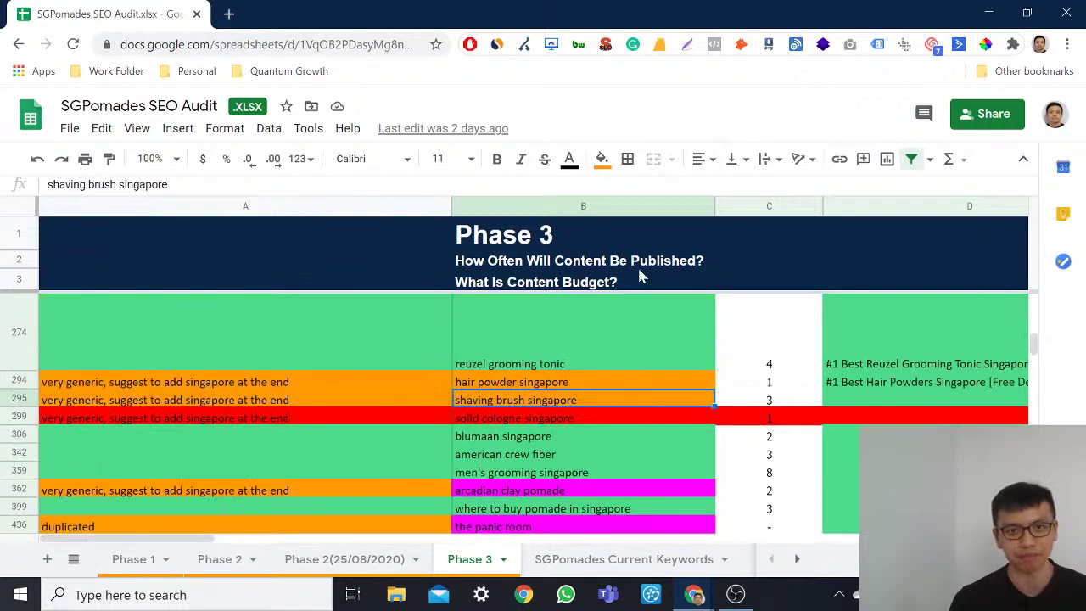
Step: Open sgpomades.com in a new browser tab and return to the SEO audit spreadsheet
key(ctrl+t)
text(sgpomades)
key(Return)
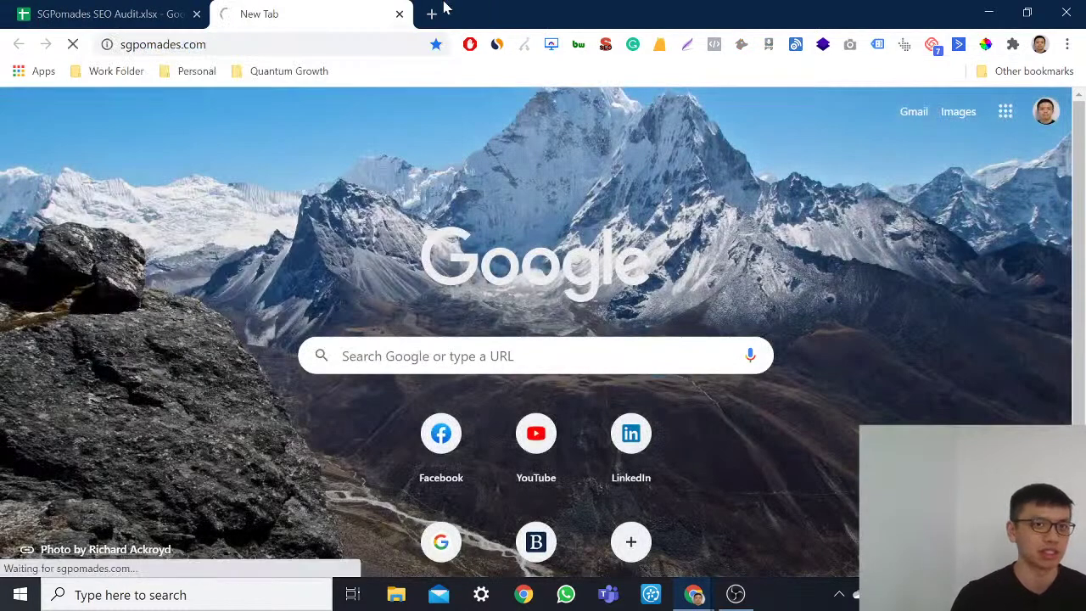
click(165, 9)
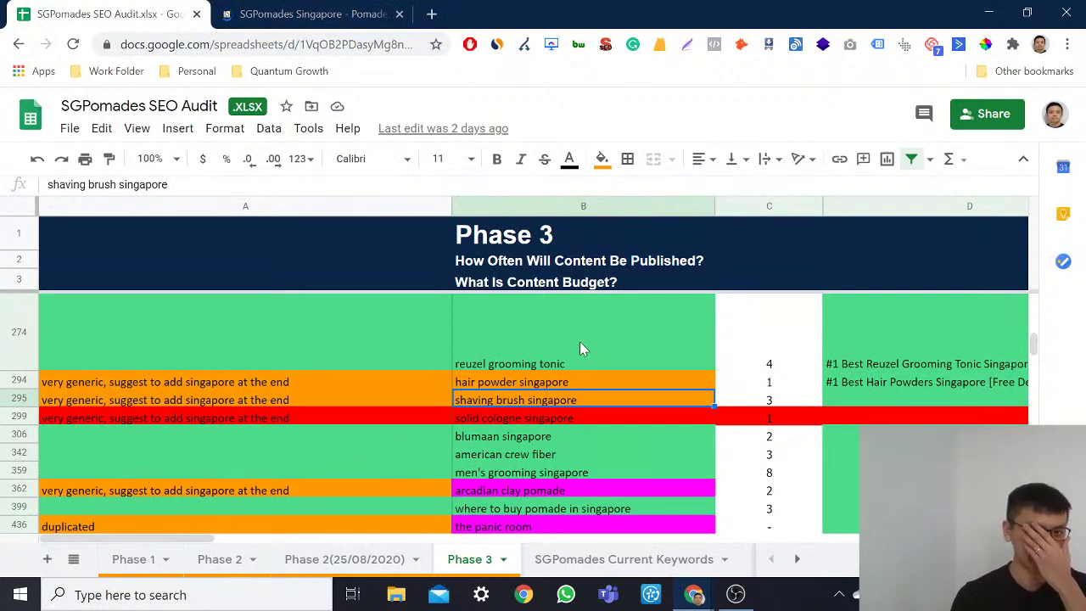
Step: Review the colour-coded keyword rows of the Phase 3 sheet around the "shaving brush singapore" row
click(582, 420)
scroll(649, 418, up, 10)
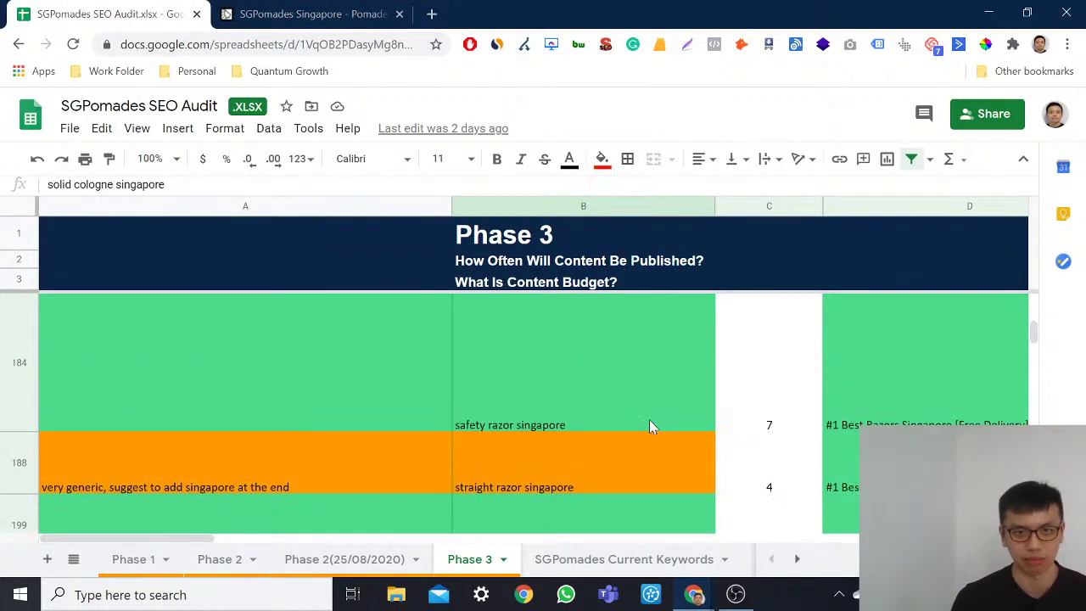
scroll(650, 419, down, 8)
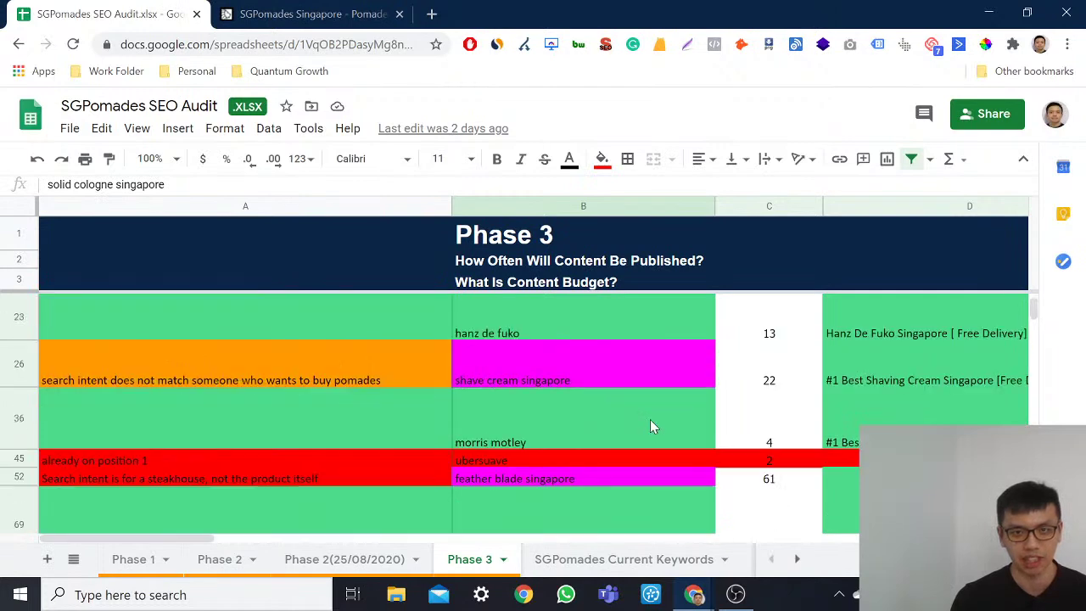
scroll(649, 425, down, 5)
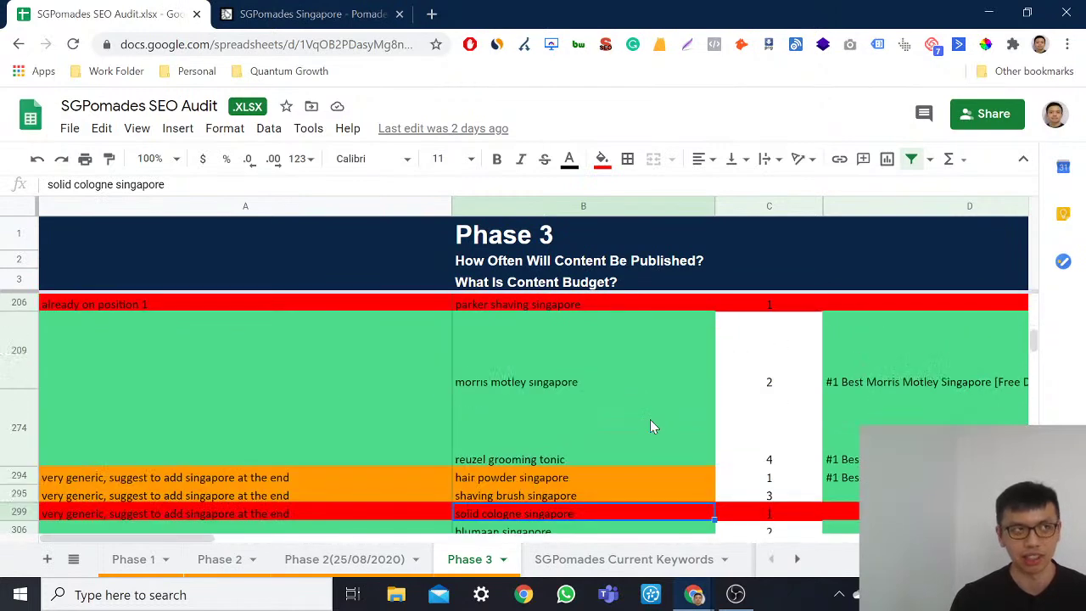
click(870, 404)
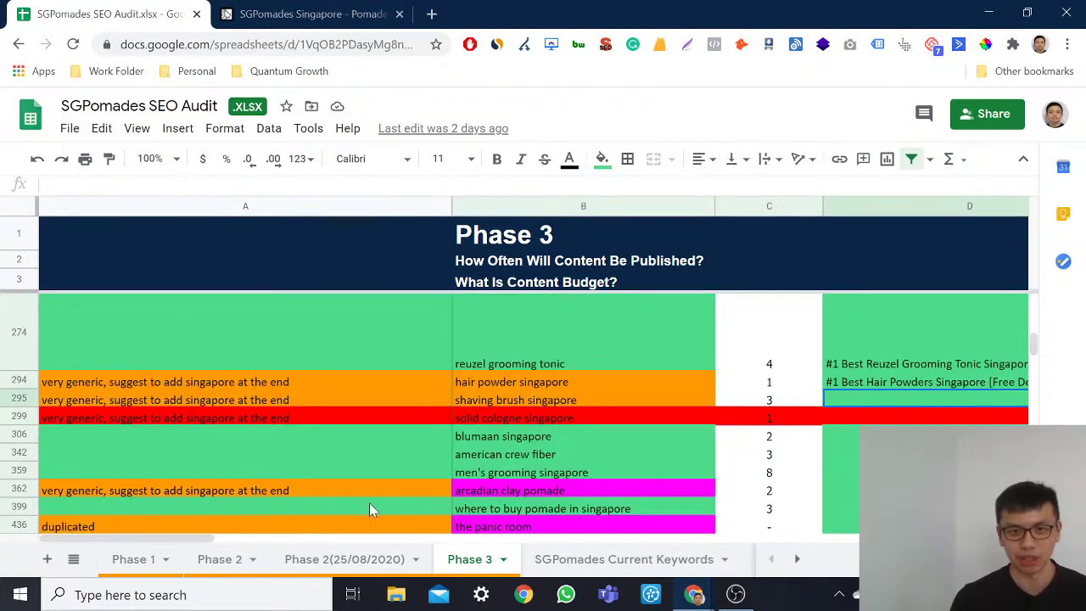
drag(261, 545, 192, 547)
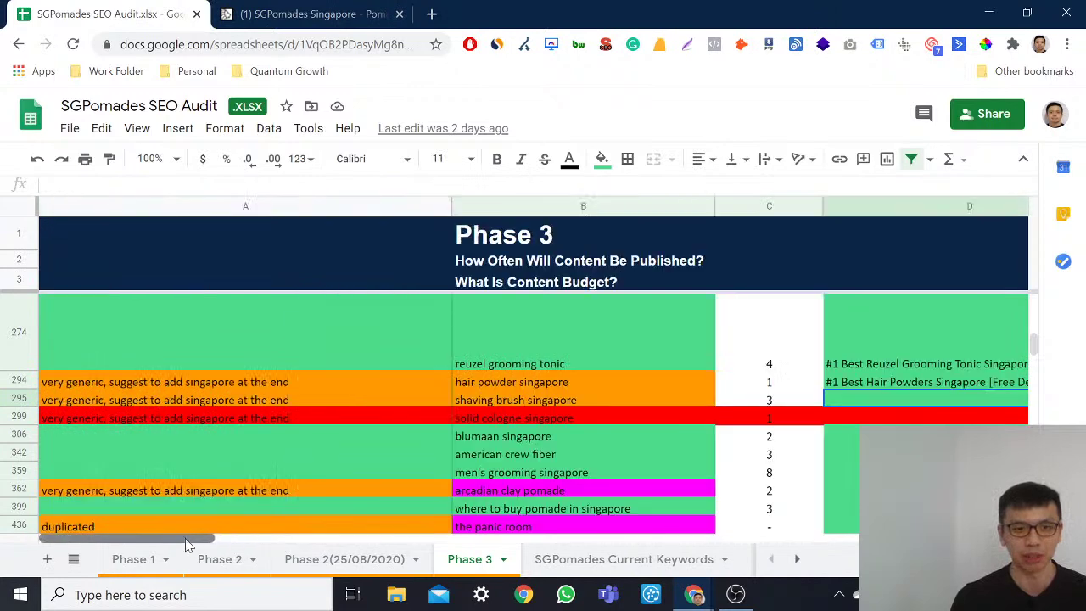
Step: Copy the keyword "shaving brush singapore" from the sheet and search Google for it in a new incognito window
click(661, 405)
key(ctrl+c)
key(ctrl+shift+n)
key(ctrl+v)
key(Return)
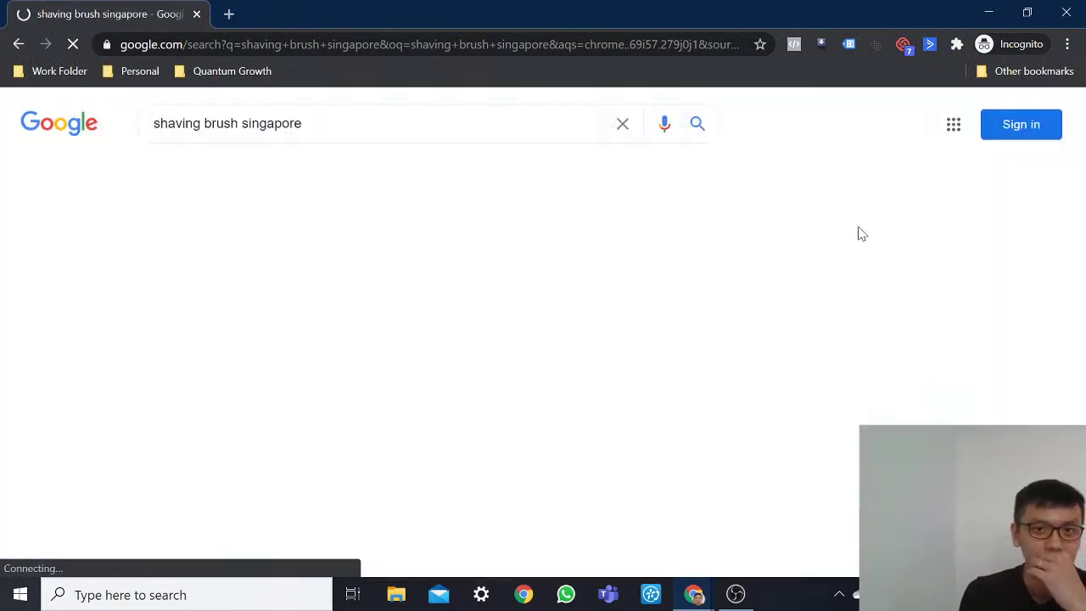
Step: Find the SGPomades "Shaving Brushes" listing in the search results and copy its link address
scroll(645, 291, down, 4)
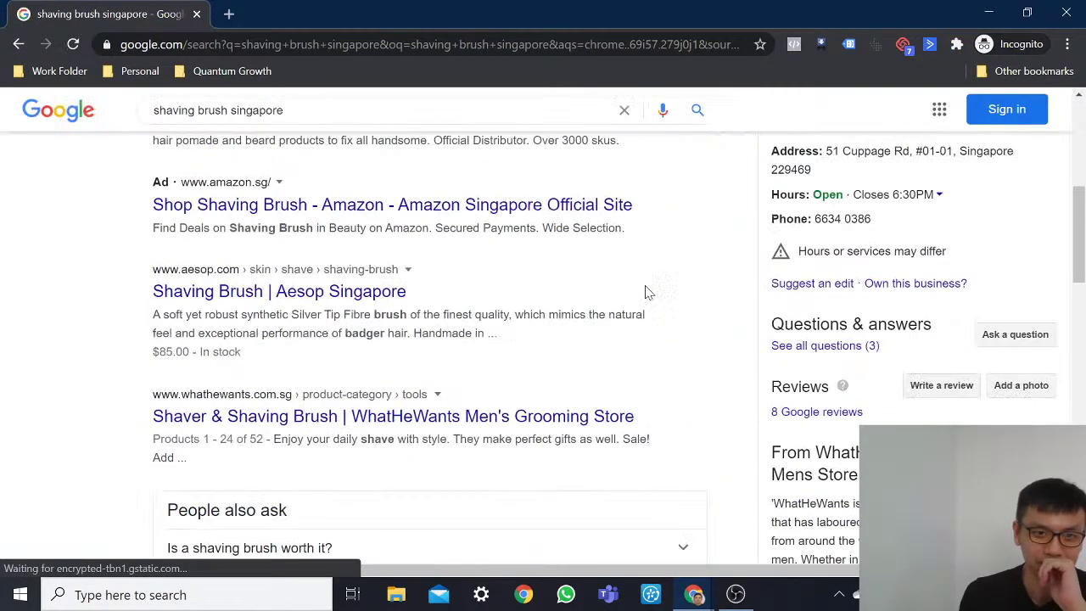
scroll(644, 291, up, 4)
scroll(645, 291, down, 10)
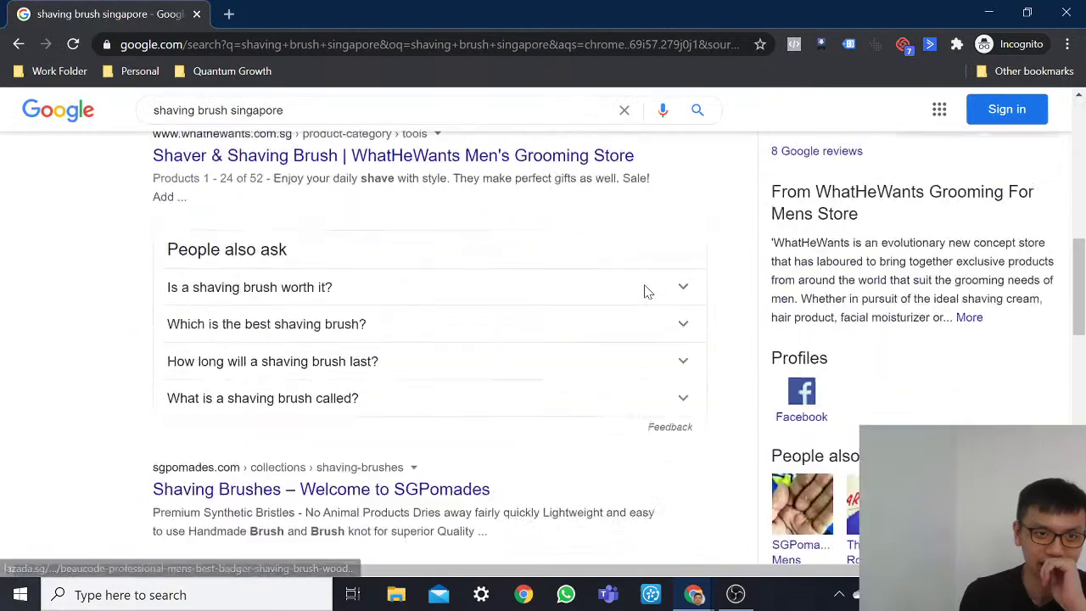
scroll(337, 322, up, 2)
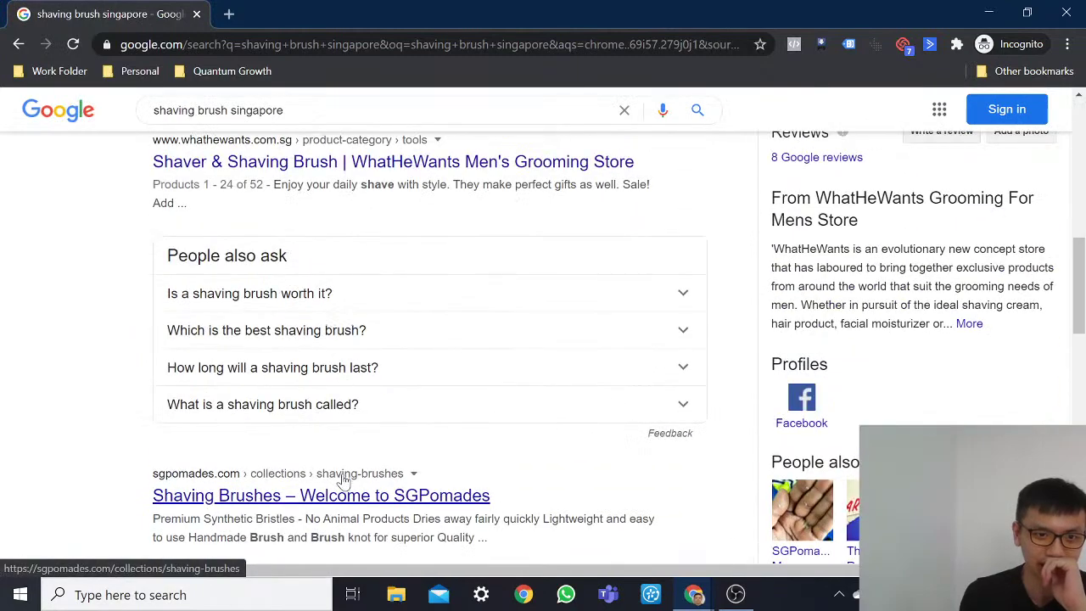
right_click(344, 496)
click(471, 445)
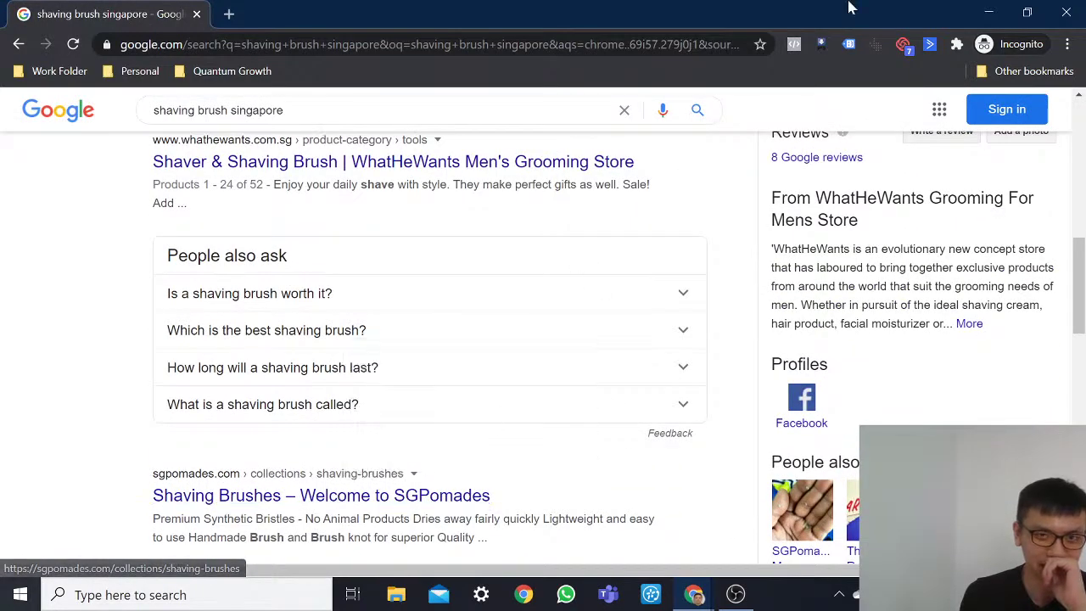
key(alt+Tab)
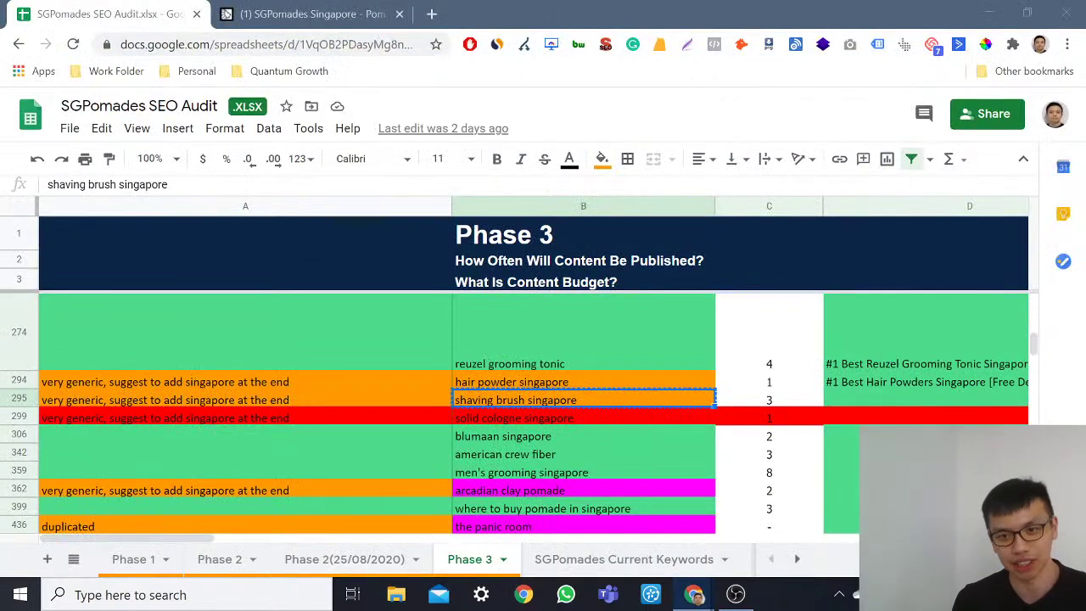
click(903, 401)
drag(218, 542, 289, 540)
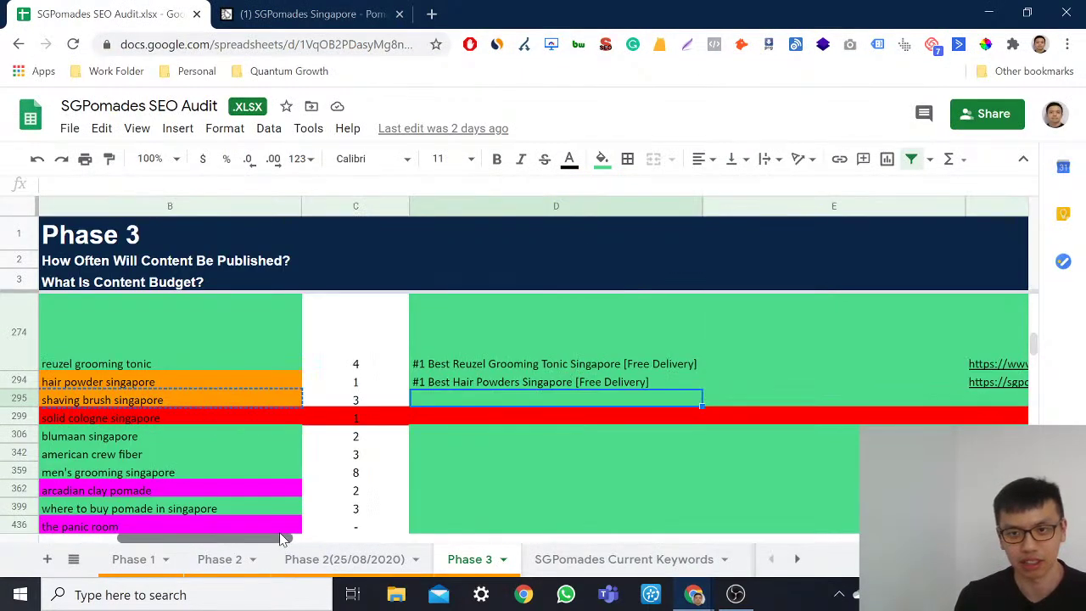
click(996, 400)
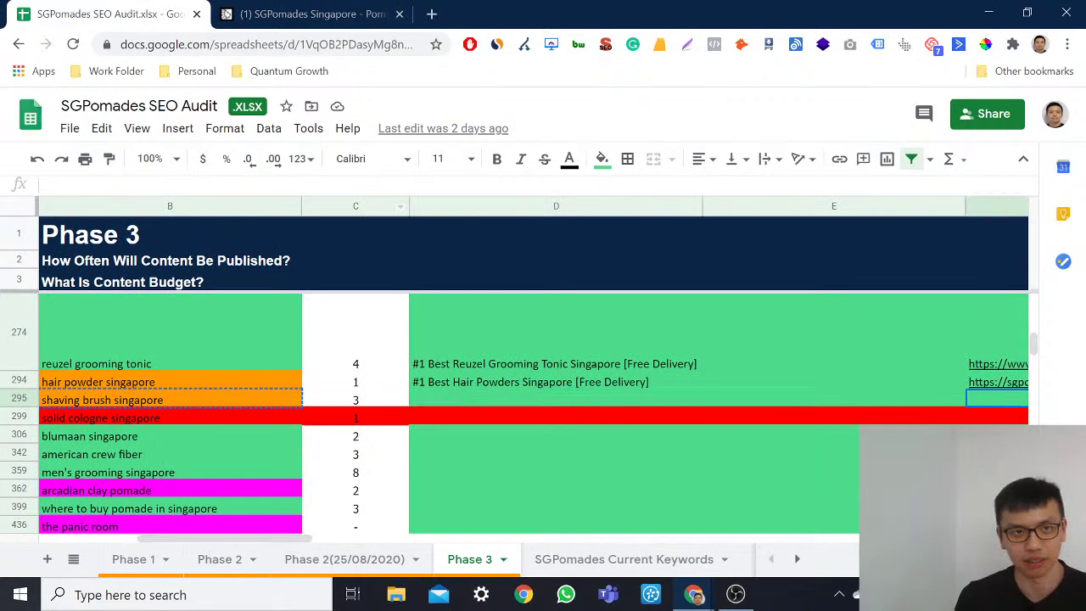
key(ctrl+v)
Step: Copy the hair powder title from D294 into D295 and reword it as "#1 Best Shaving Brush Singapore [Free Delivery]"
click(359, 405)
click(365, 385)
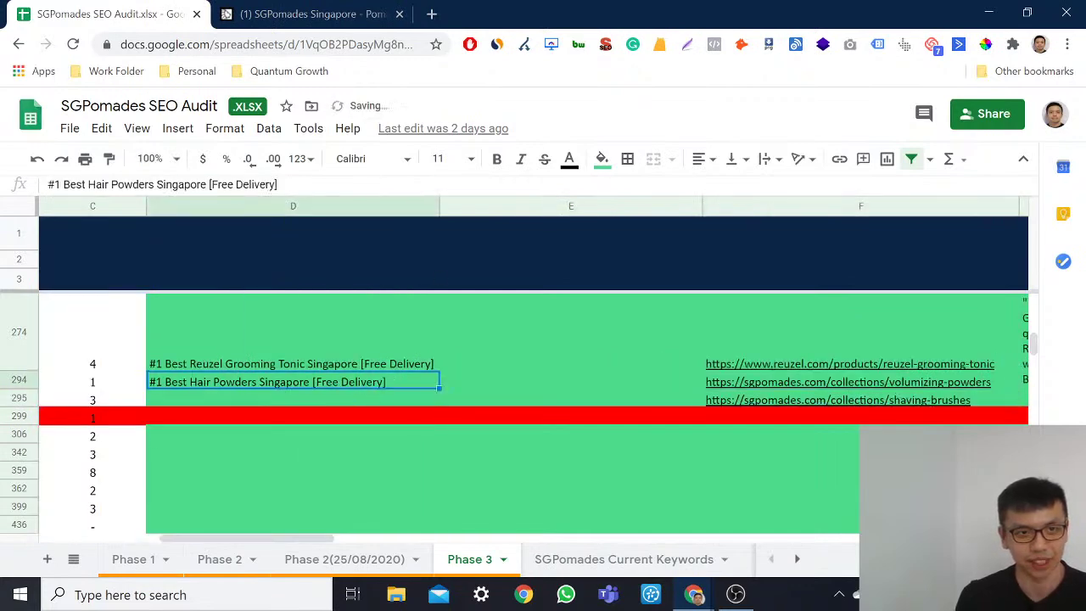
key(ctrl+c)
click(243, 400)
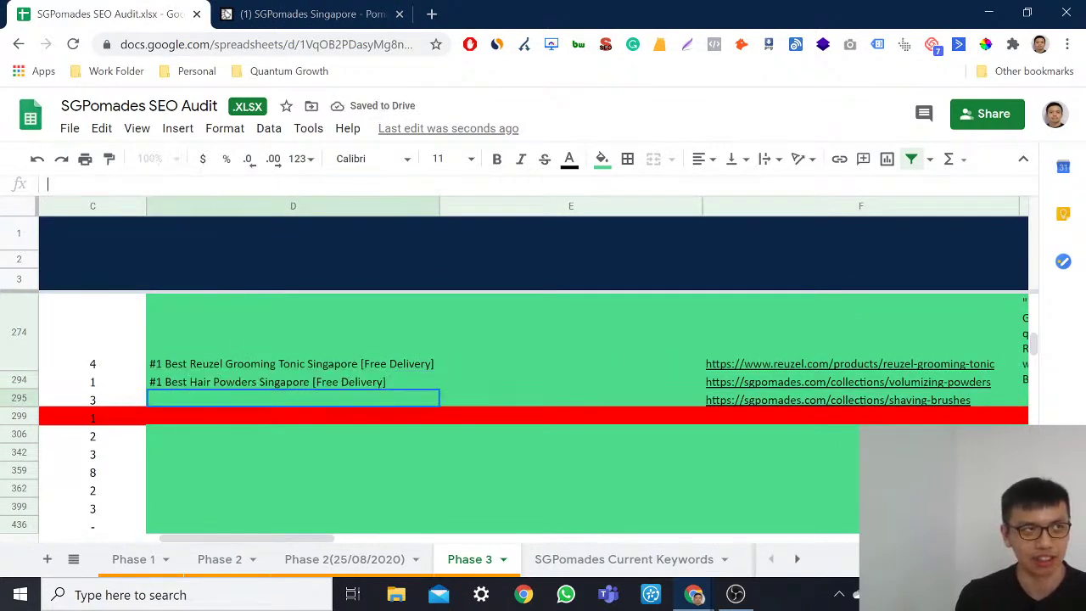
key(ctrl+v)
key(ctrl+shift+Left)
key(ctrl+shift+Left)
key(ctrl+shift+Left)
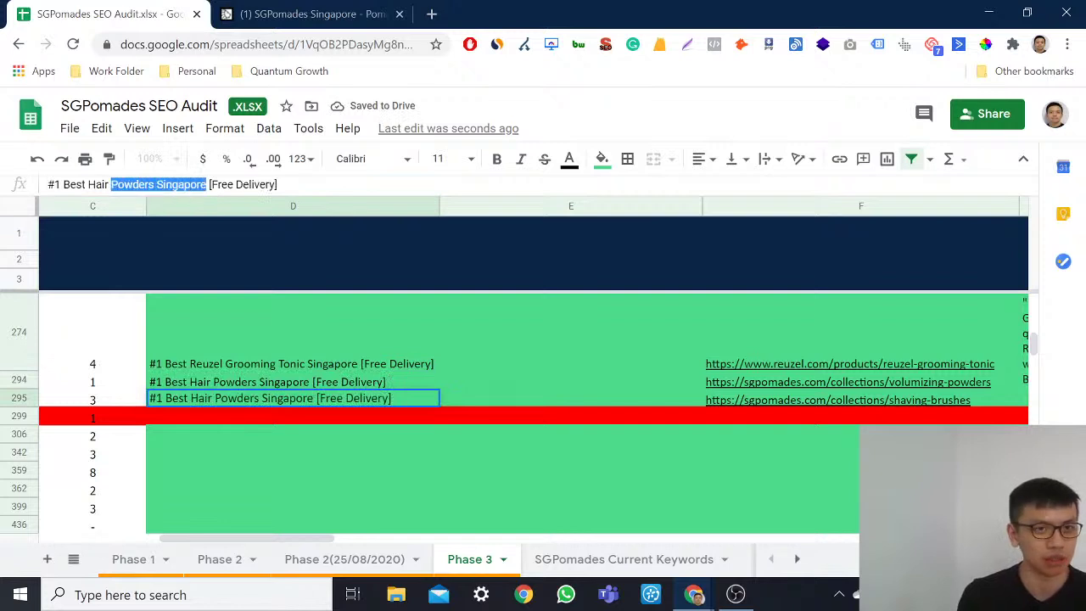
text(Shaving Brush Singapore)
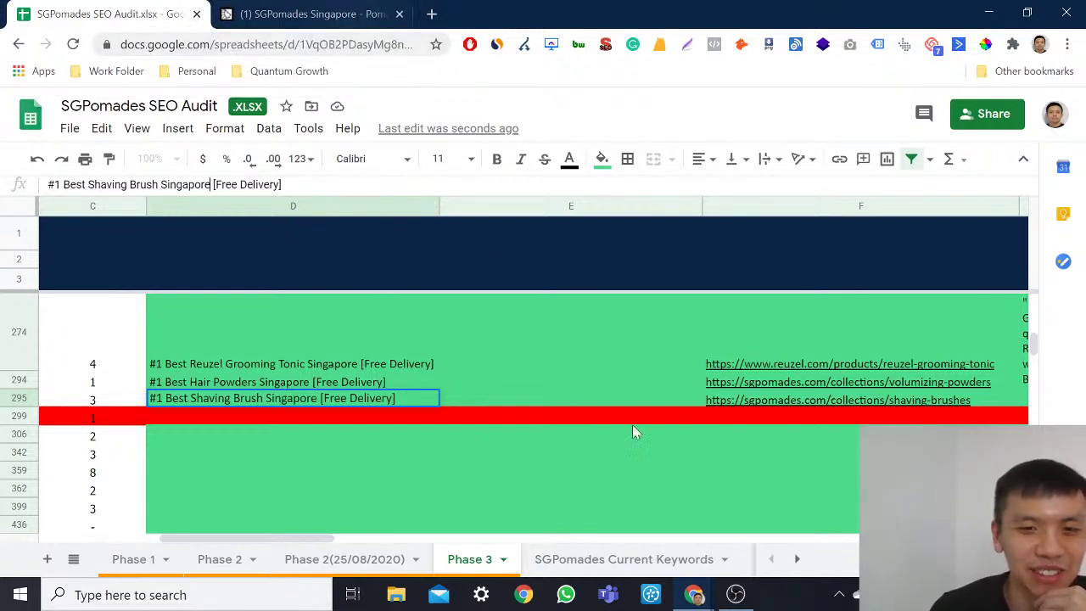
click(560, 403)
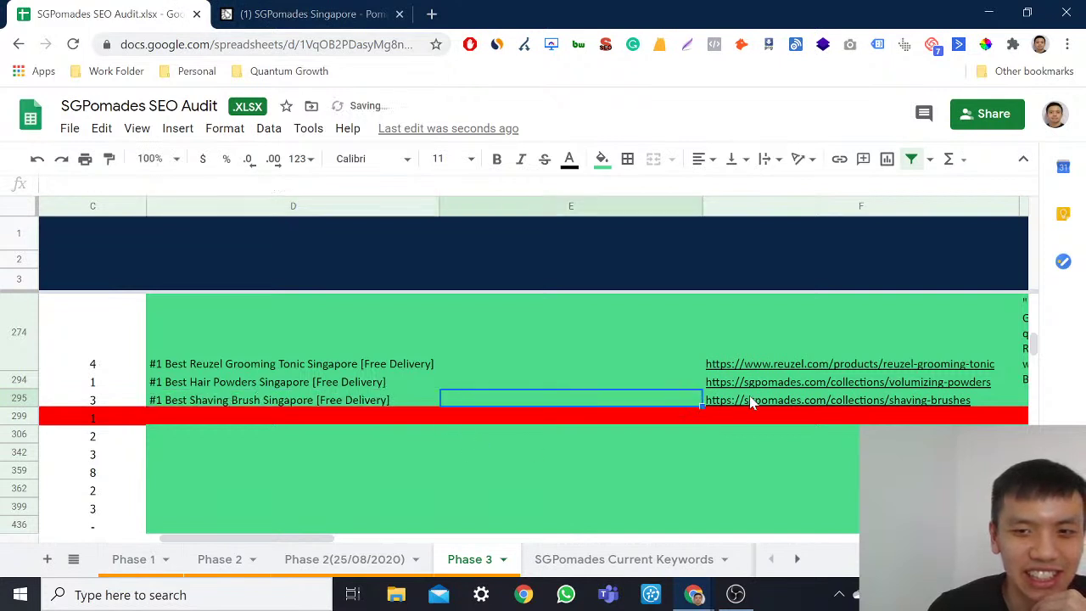
mouse_move(738, 407)
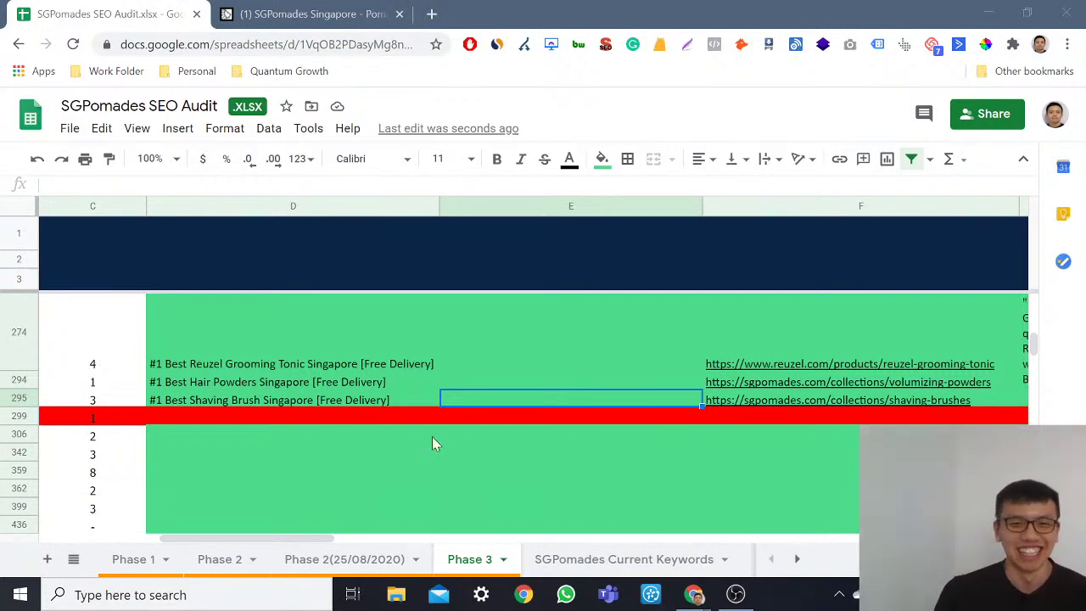
click(459, 399)
click(428, 402)
key(Right)
key(Right)
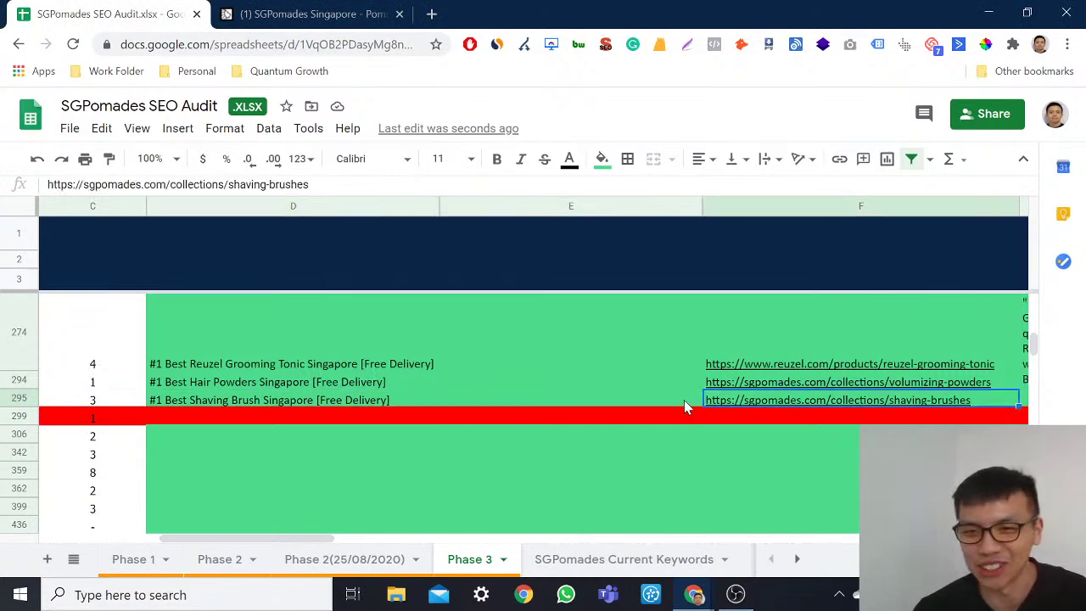
key(Right)
click(570, 400)
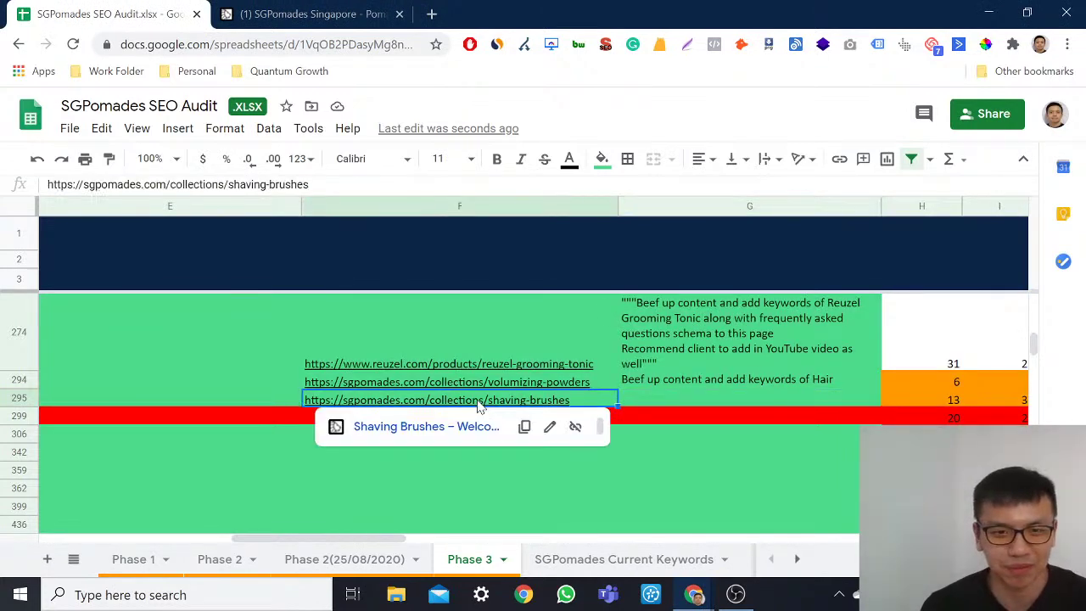
click(333, 19)
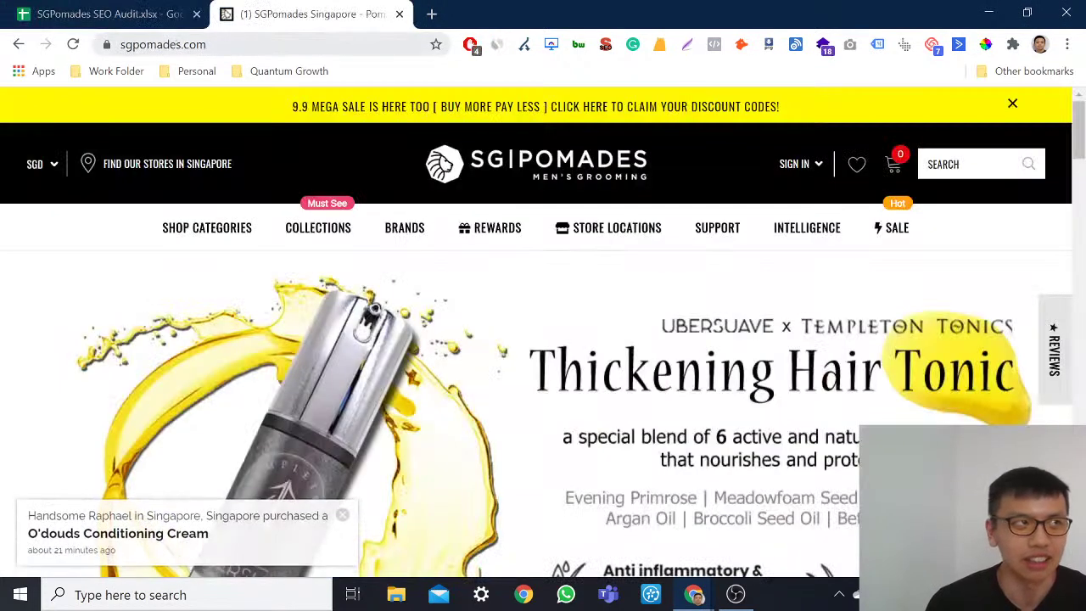
click(80, 12)
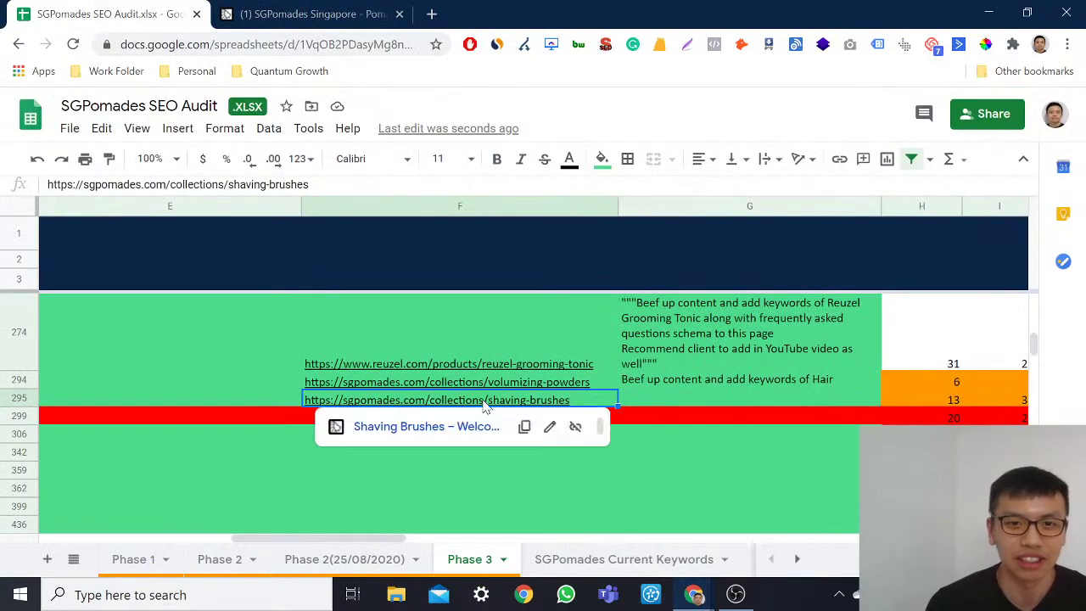
Step: Search Google again for the copied keyword "shaving brush singapore" in another incognito window
key(Home)
click(601, 401)
key(ctrl+c)
key(ctrl+shift+n)
key(ctrl+v)
key(Return)
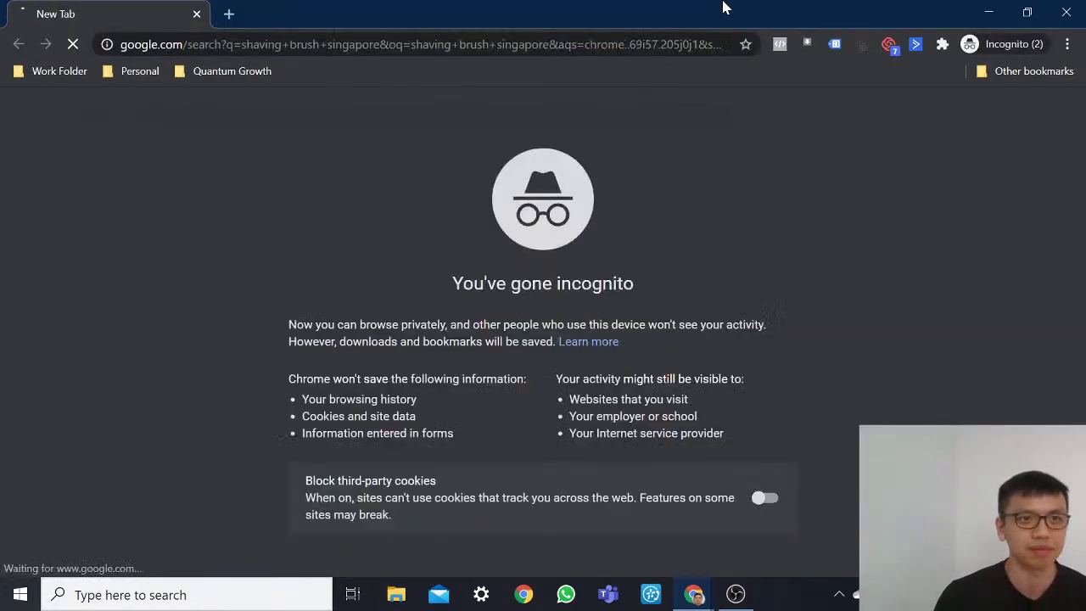
Step: Examine the organic results ranking above the SGPomades shaving brushes listing
scroll(487, 311, down, 5)
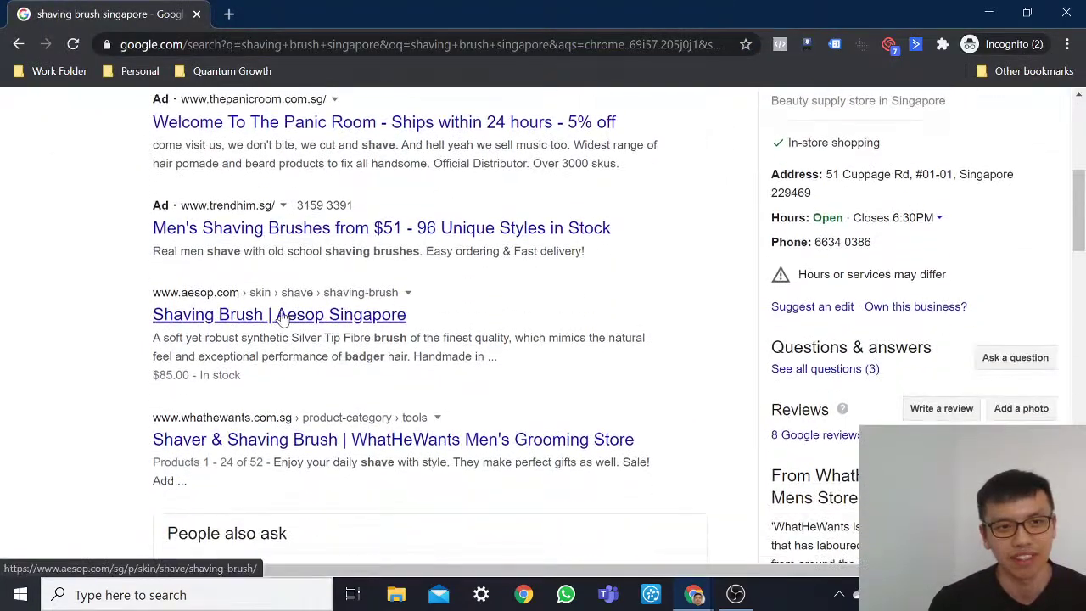
scroll(291, 369, down, 1)
scroll(291, 369, down, 3)
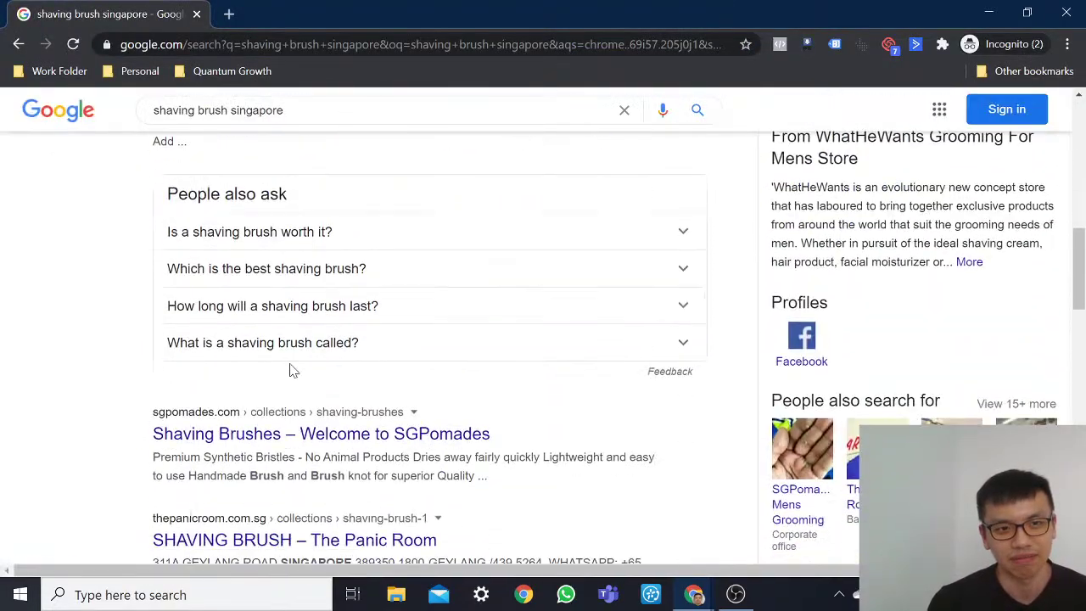
scroll(492, 454, up, 1)
scroll(497, 458, down, 1)
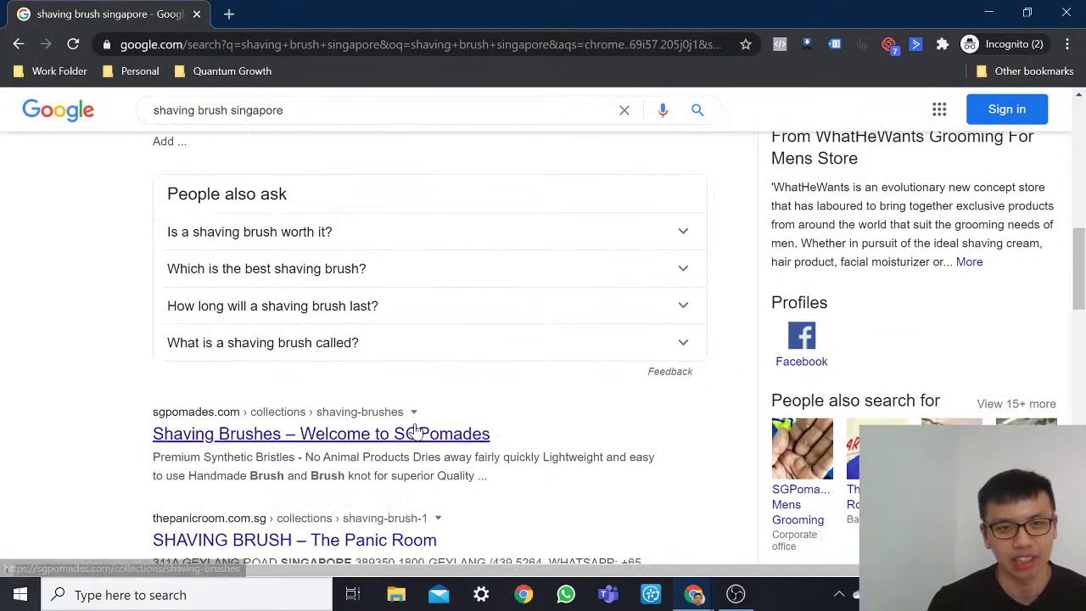
Step: Return to the audit sheet and select the empty content recommendation cell G295 in the shaving brush row
click(988, 14)
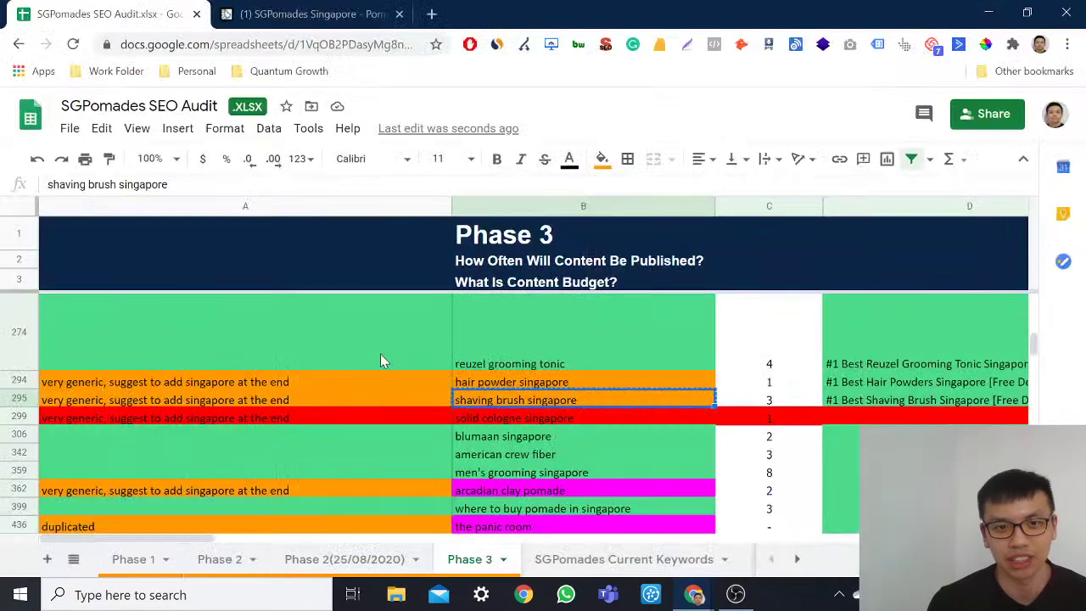
scroll(844, 421, right, 5)
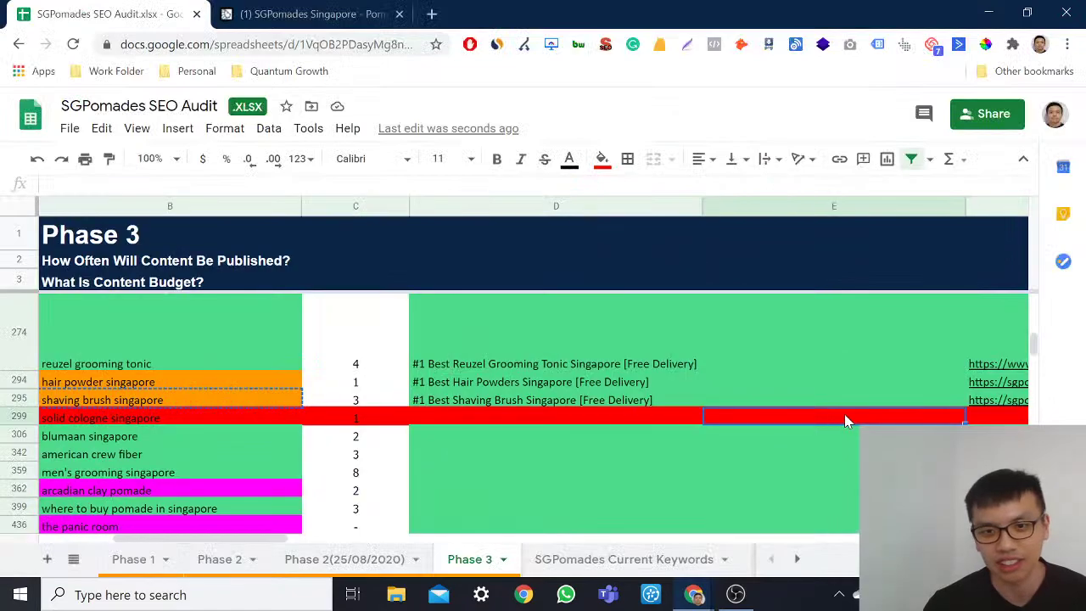
click(844, 415)
key(Up)
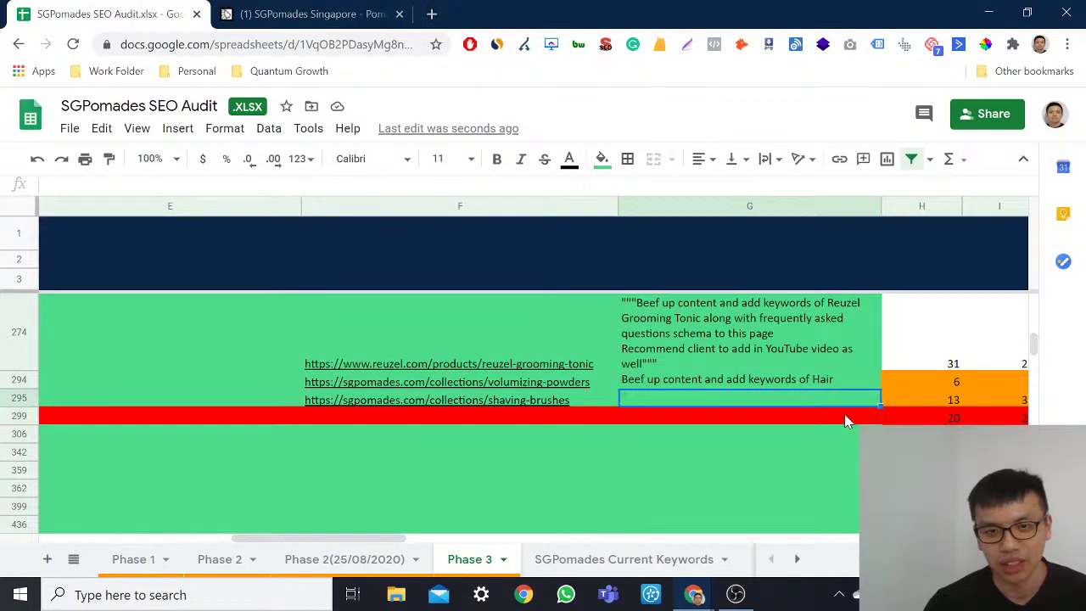
Step: Back in the incognito search results, open the Aesop and WhatHeWants shaving brush pages in new tabs
key(alt+Tab)
scroll(323, 424, up, 5)
middle_click(284, 406)
scroll(322, 402, down, 3)
middle_click(318, 271)
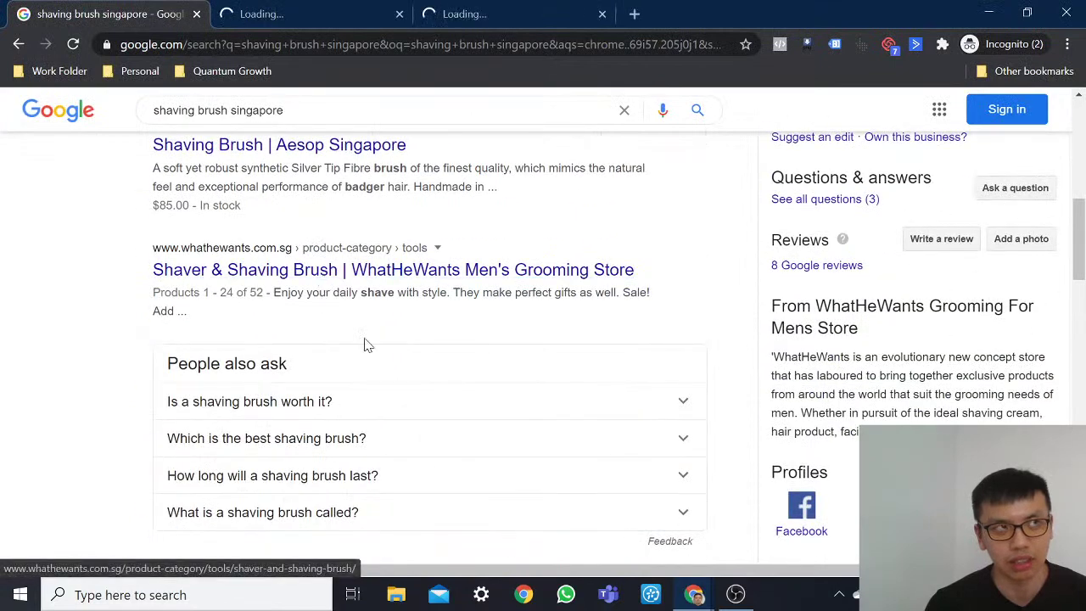
Step: Open the SGPomades Shaving Brushes result and review the collection page's product listing
scroll(364, 345, down, 4)
click(322, 264)
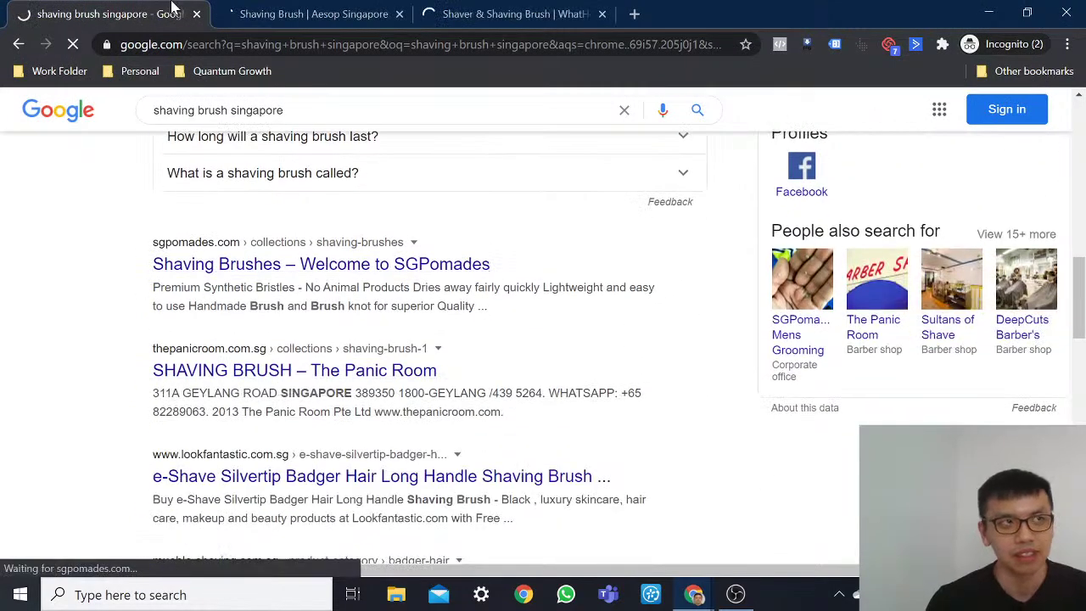
scroll(531, 340, down, 3)
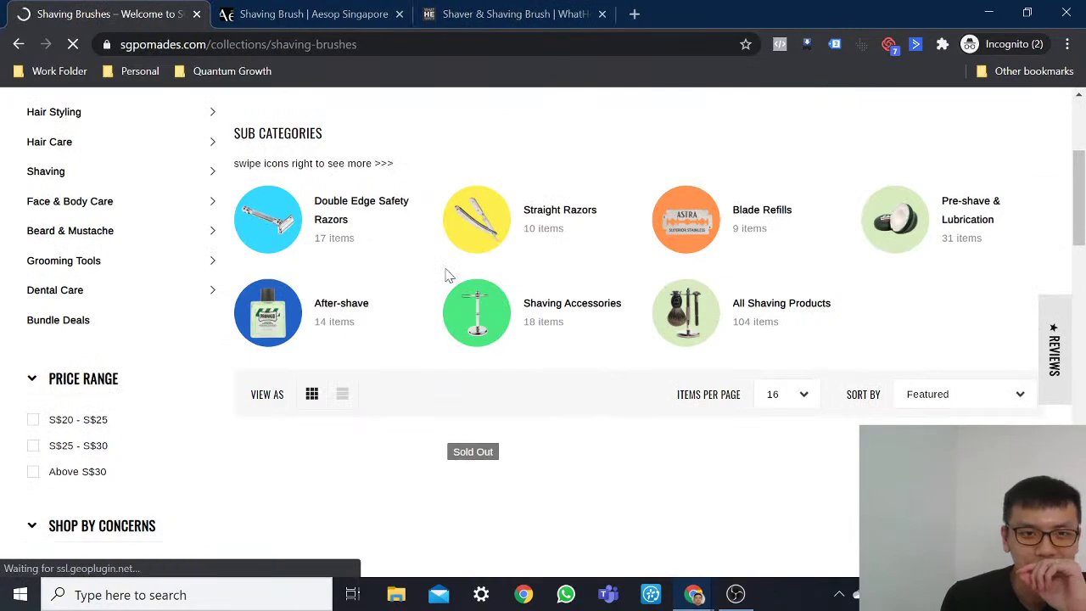
scroll(448, 276, down, 5)
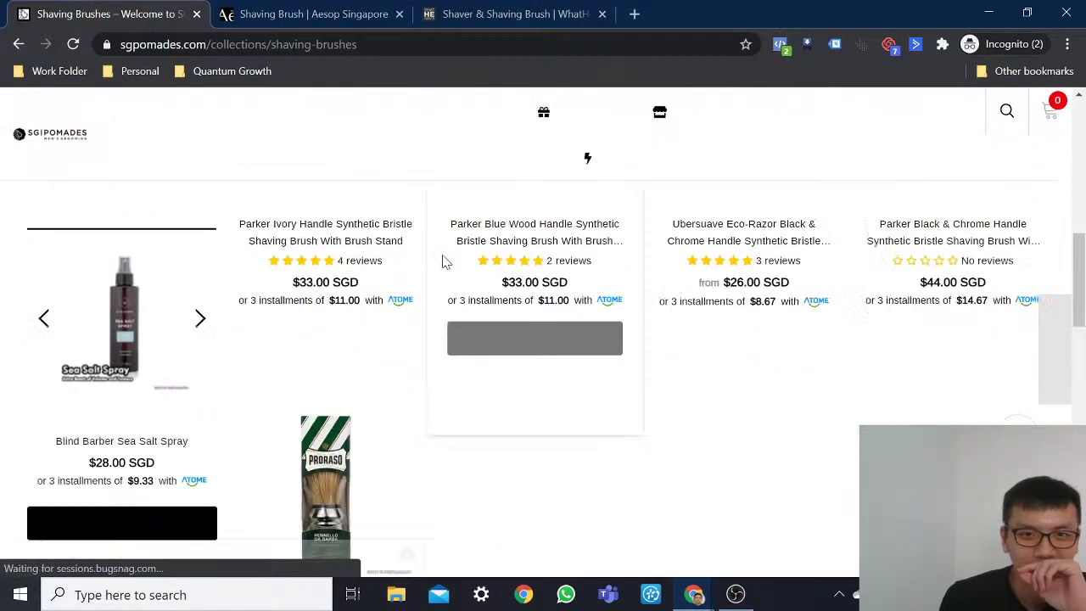
scroll(426, 230, up, 8)
scroll(418, 230, down, 10)
scroll(415, 229, up, 8)
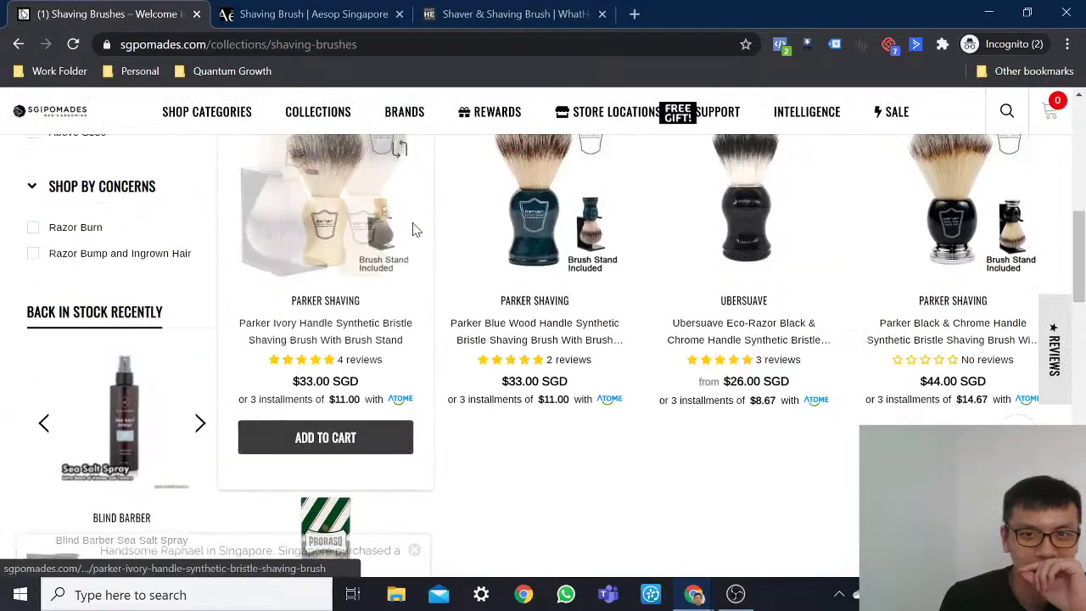
scroll(412, 225, up, 3)
Step: Compare the content of the Aesop and WhatHeWants shaving brush pages with the SGPomades collection page
click(351, 11)
scroll(596, 262, down, 10)
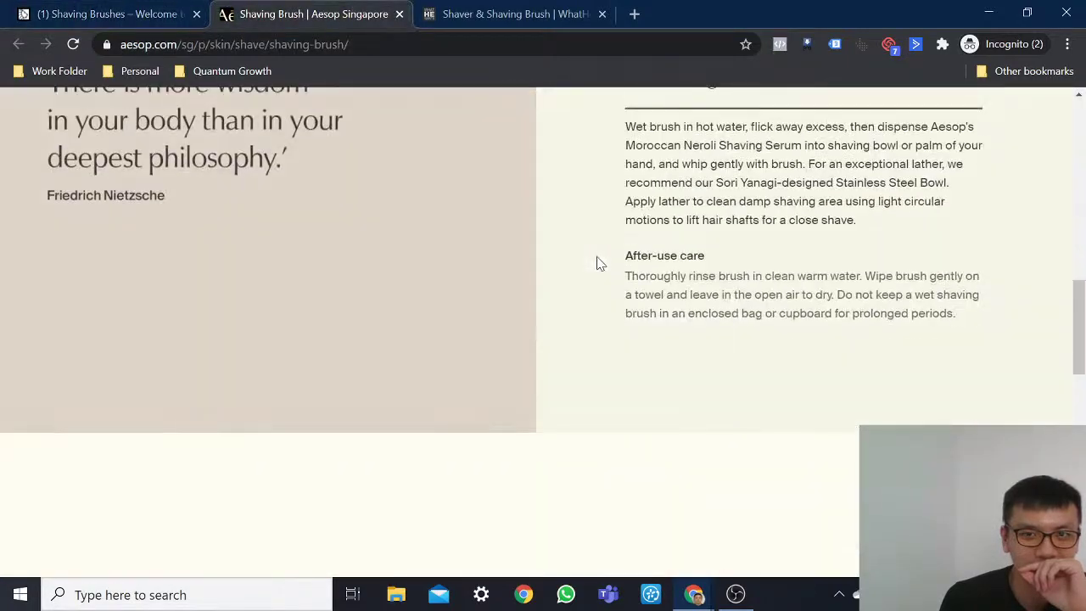
scroll(596, 262, down, 10)
scroll(593, 259, up, 12)
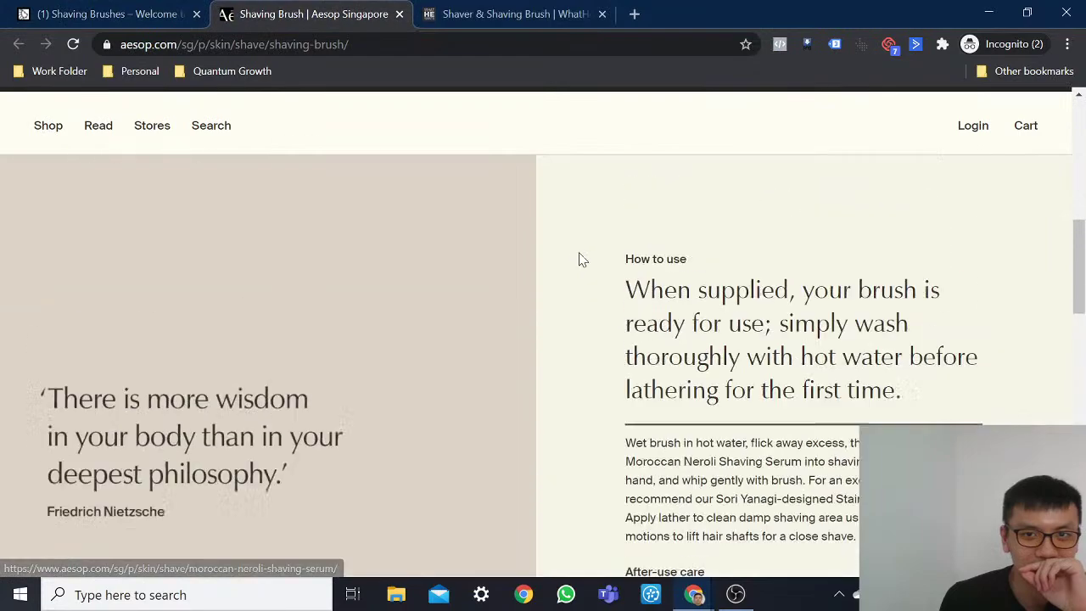
scroll(581, 254, up, 10)
click(504, 14)
scroll(501, 245, down, 5)
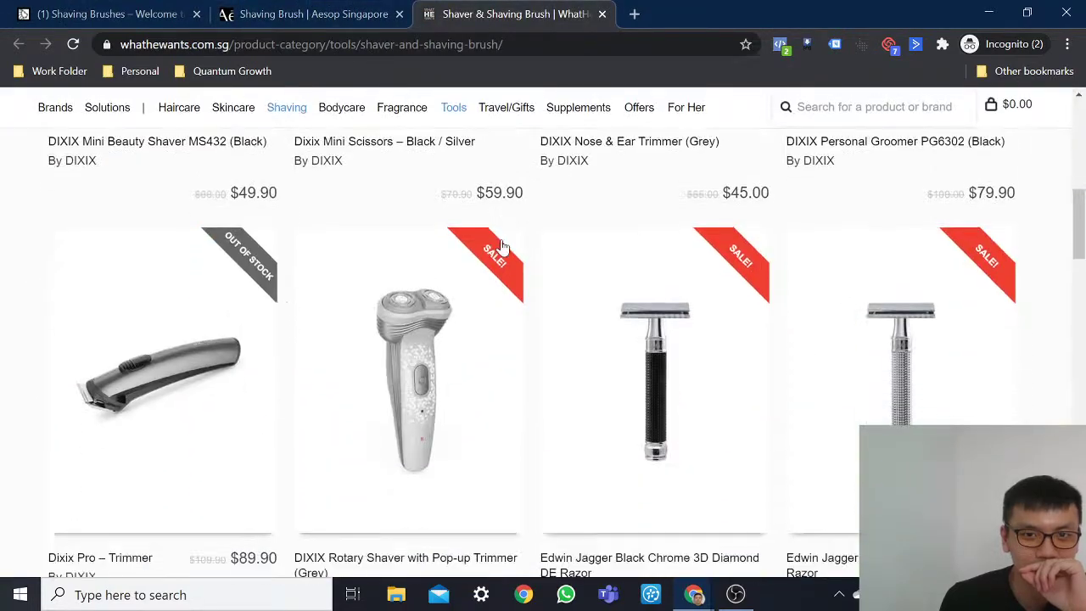
scroll(502, 245, down, 10)
click(102, 13)
scroll(567, 308, down, 15)
Step: Back in the audit sheet, copy the hair powder recommendation from G294 into G295 and fit rows 294 and 295 to their text
click(988, 13)
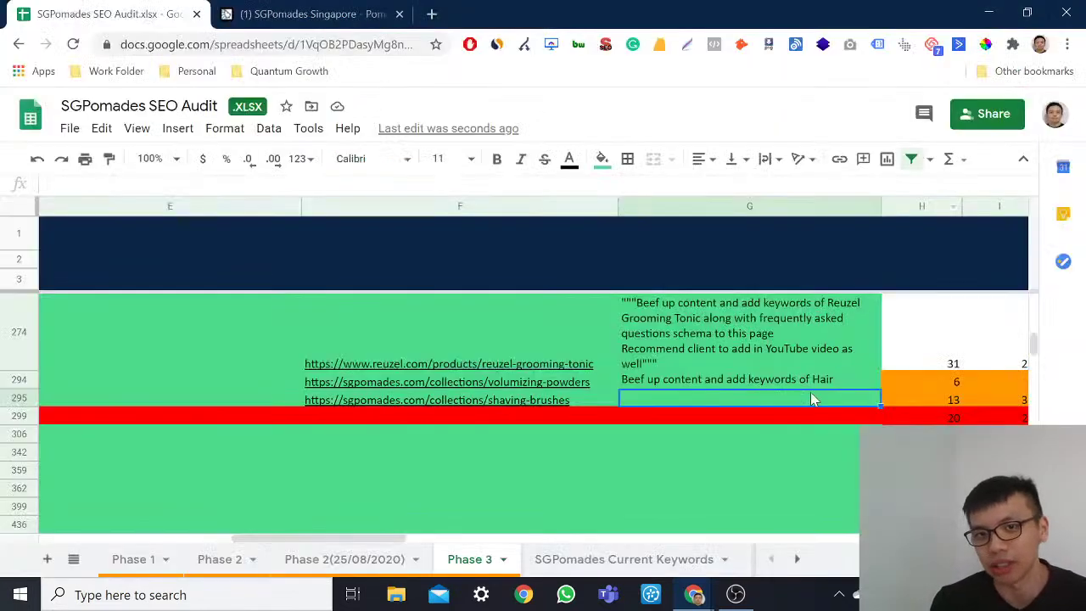
click(785, 387)
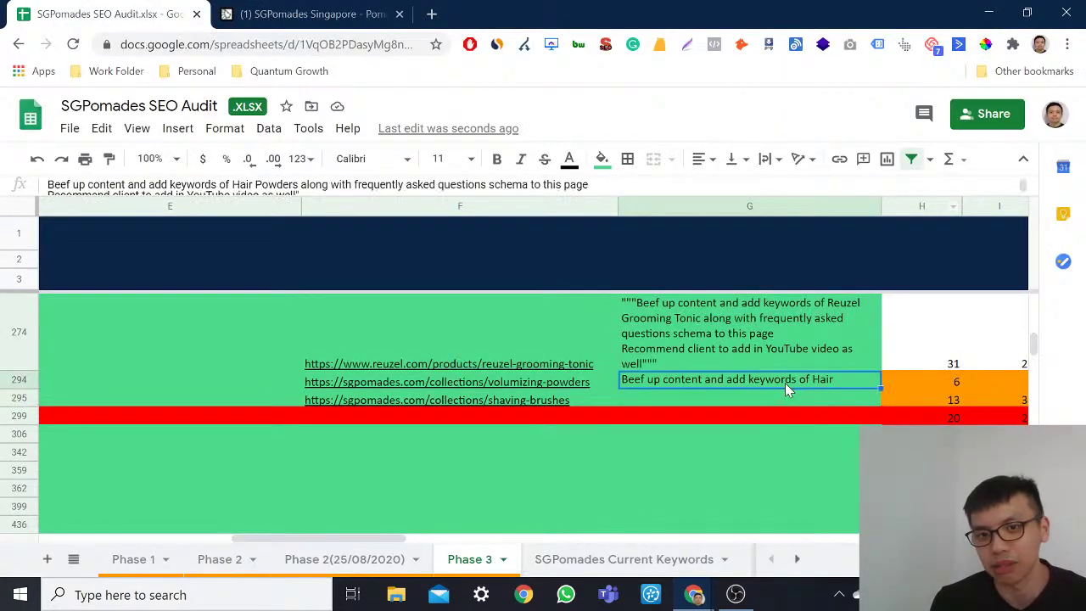
double_click(22, 387)
key(ctrl+c)
click(739, 460)
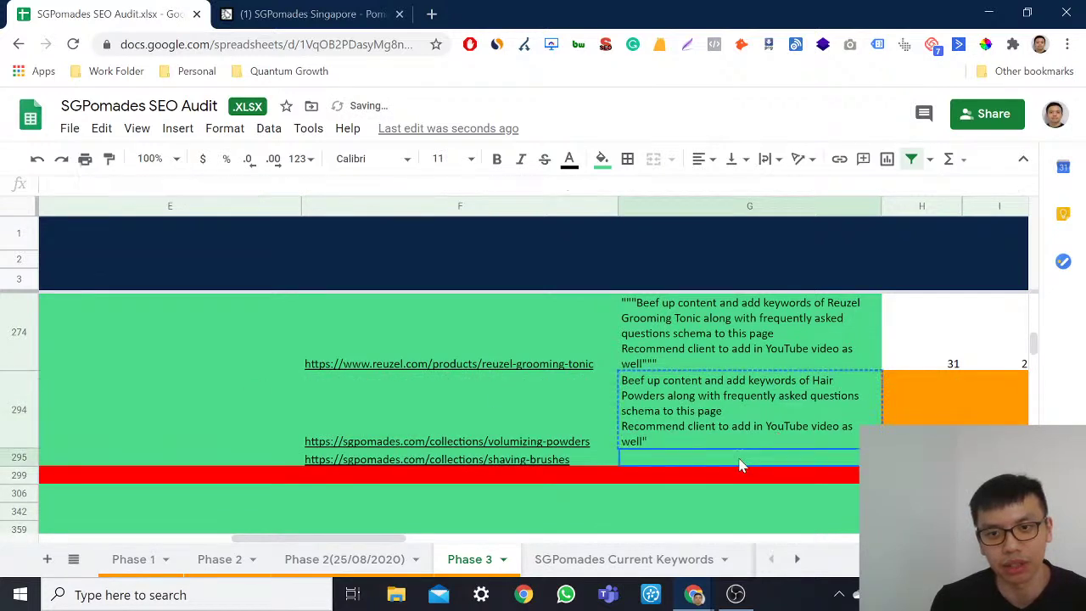
key(ctrl+v)
click(740, 431)
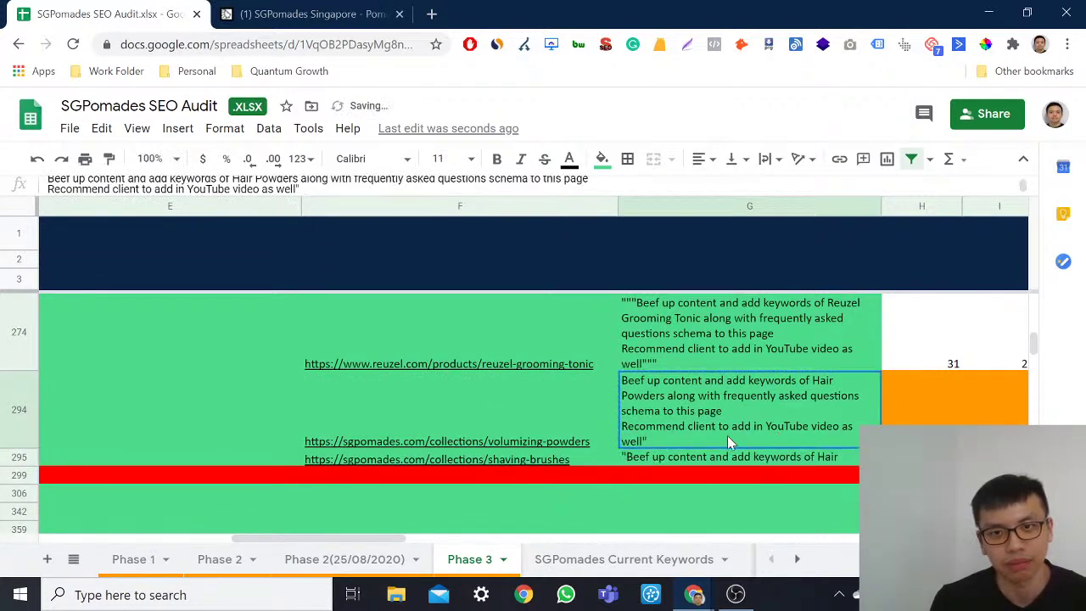
double_click(18, 465)
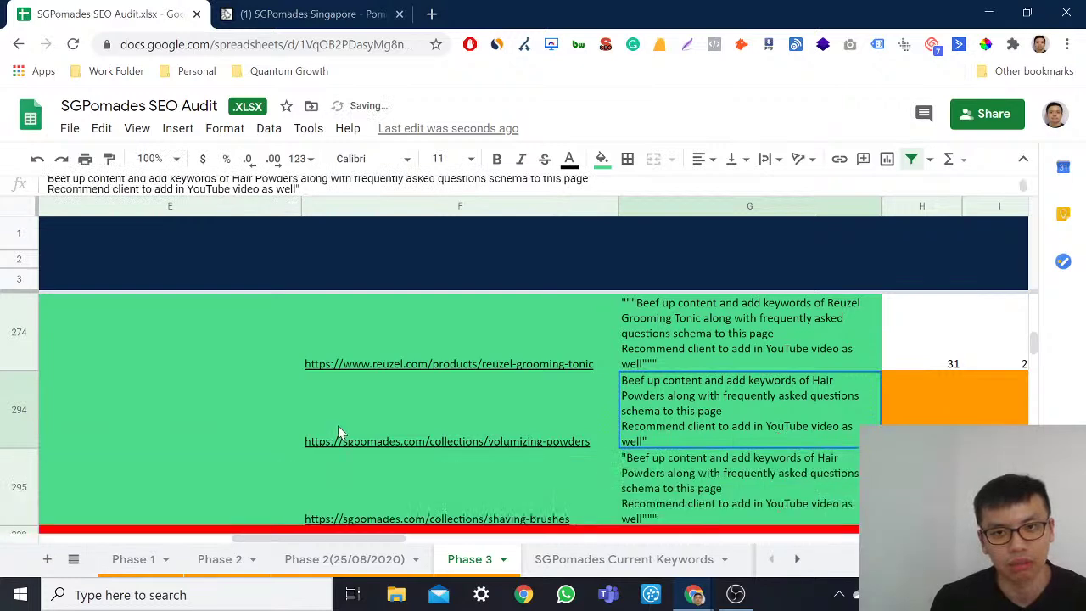
Step: Search Google for the B306 keyword "blumaan singapore" in a new incognito window and check where SGPomades ranks
scroll(424, 407, down, 2)
click(526, 384)
key(Home)
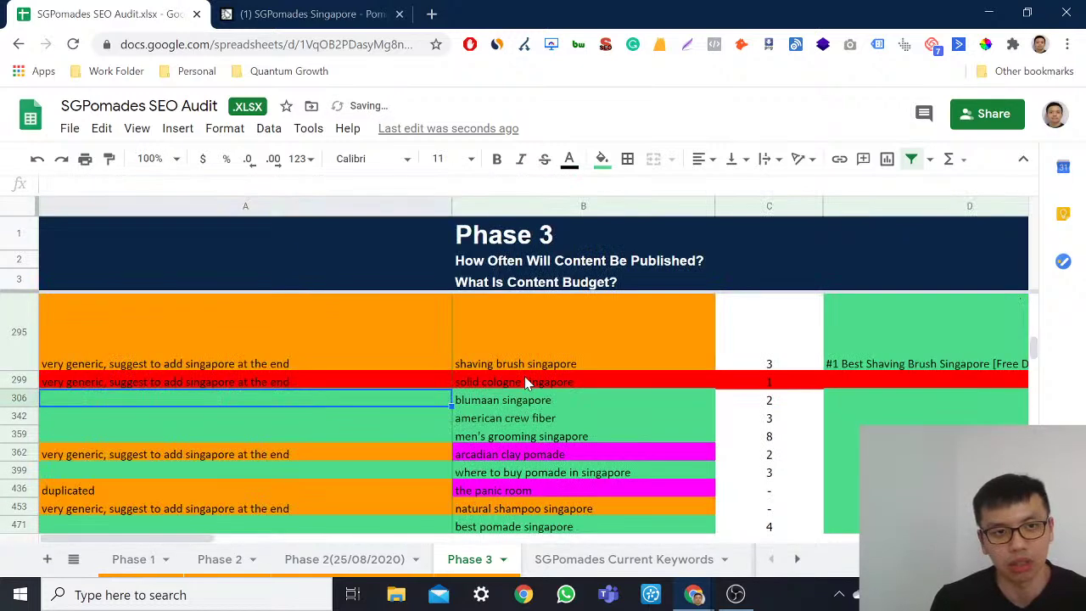
click(509, 402)
key(ctrl+c)
key(ctrl+shift+n)
key(ctrl+v)
key(Return)
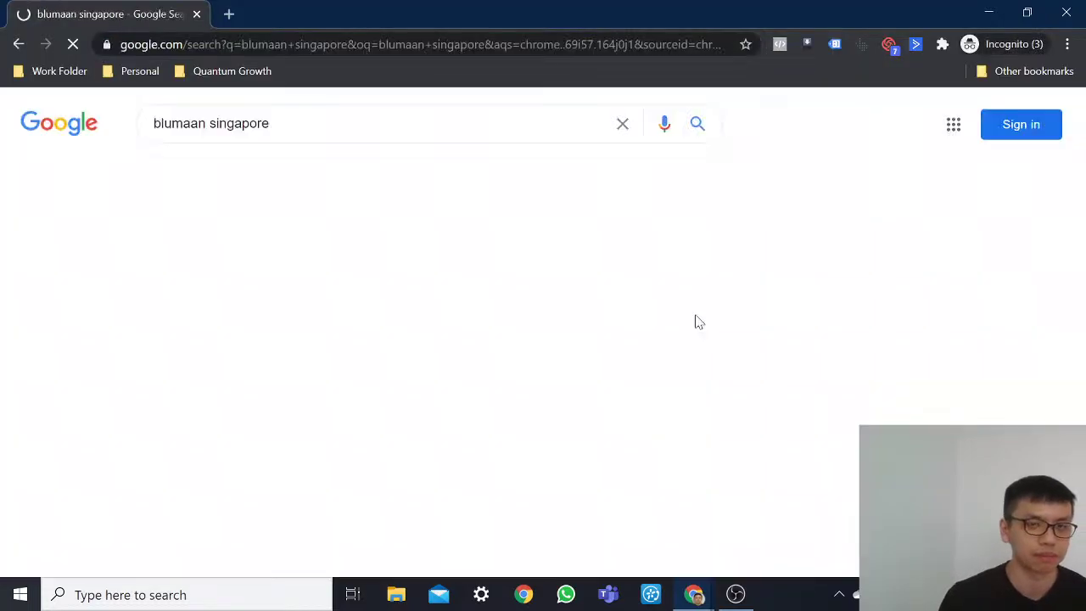
scroll(679, 320, down, 3)
scroll(659, 319, down, 1)
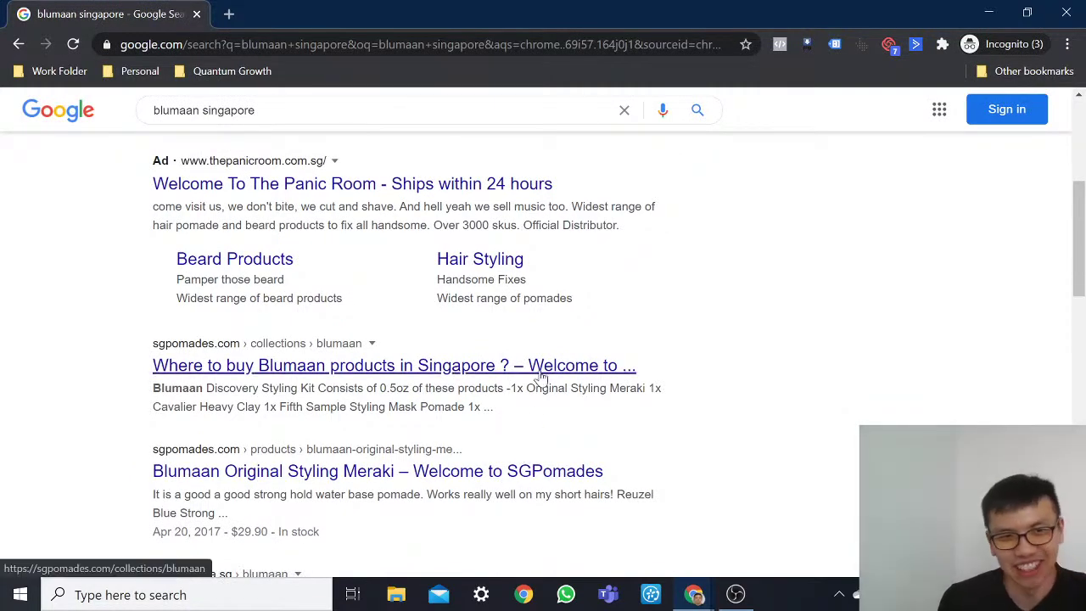
scroll(526, 356, down, 2)
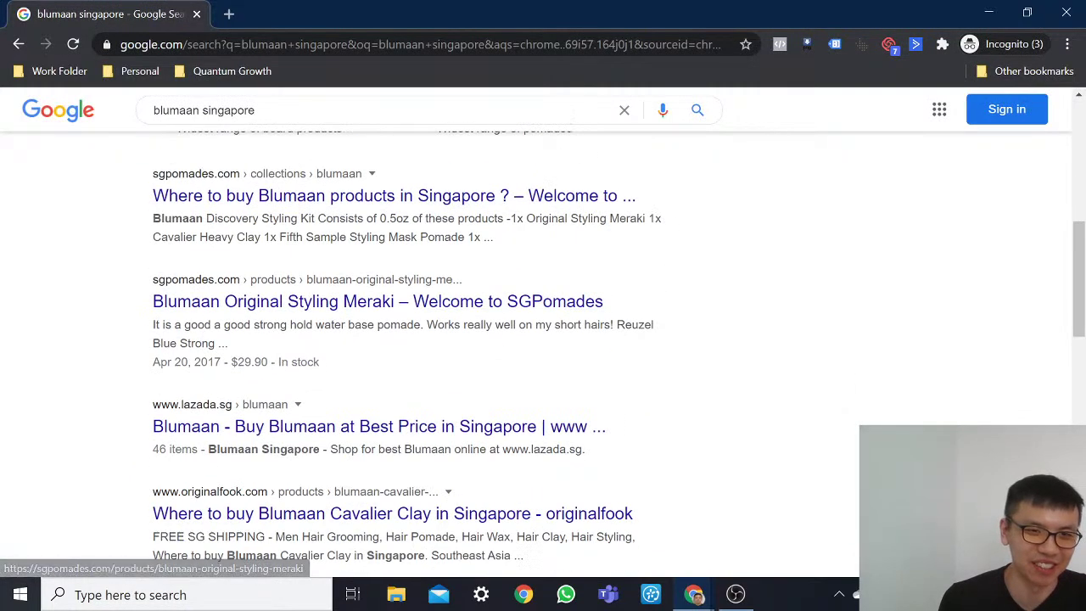
Step: Return to the audit sheet and copy the note "already on position 1" from the comb singapore row into A306
key(alt+Tab)
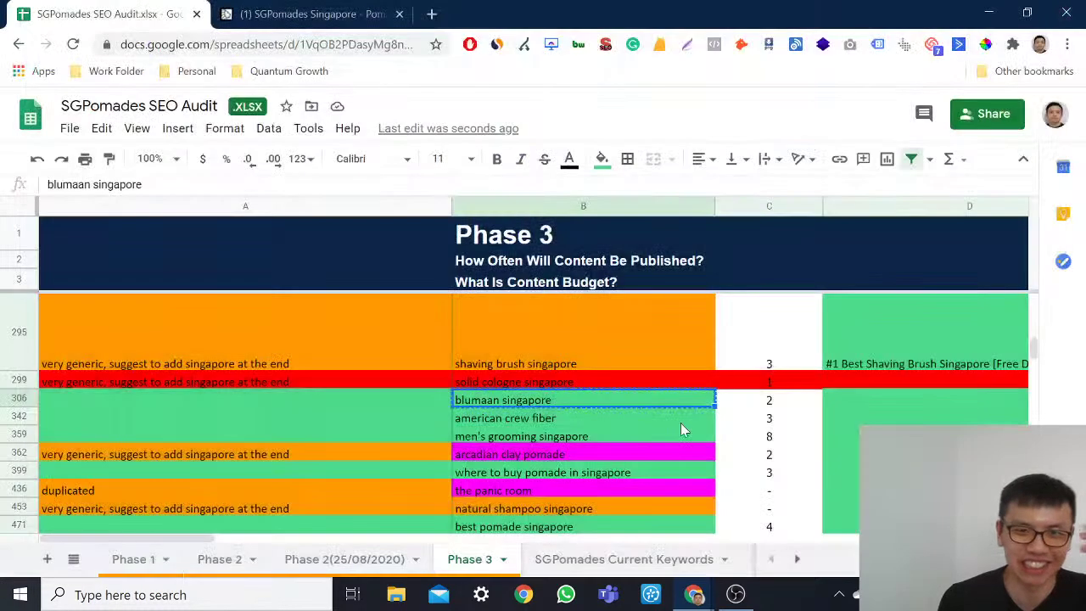
click(357, 400)
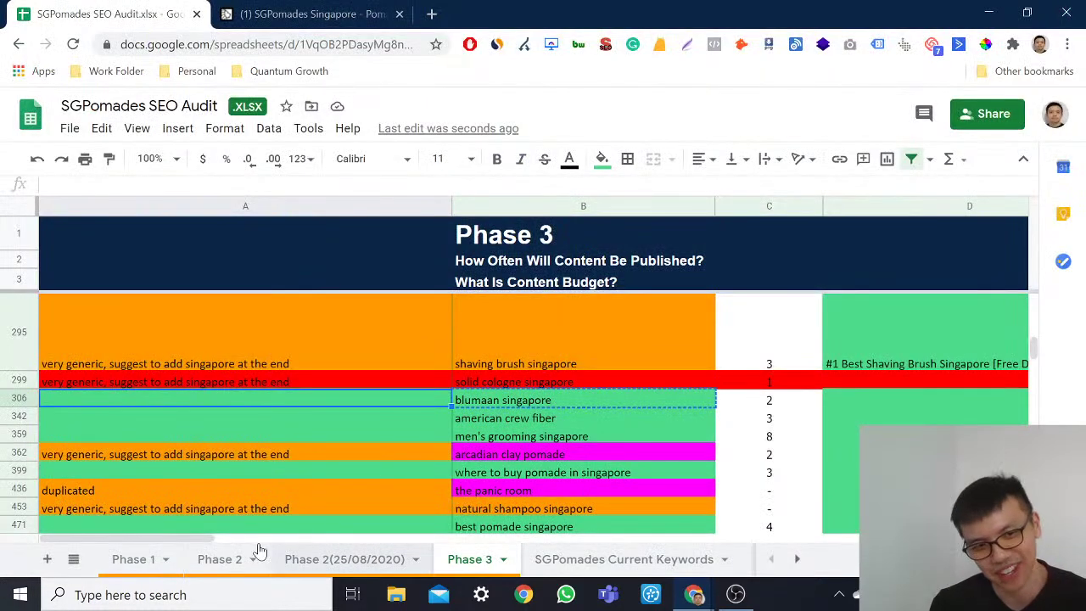
scroll(214, 424, up, 10)
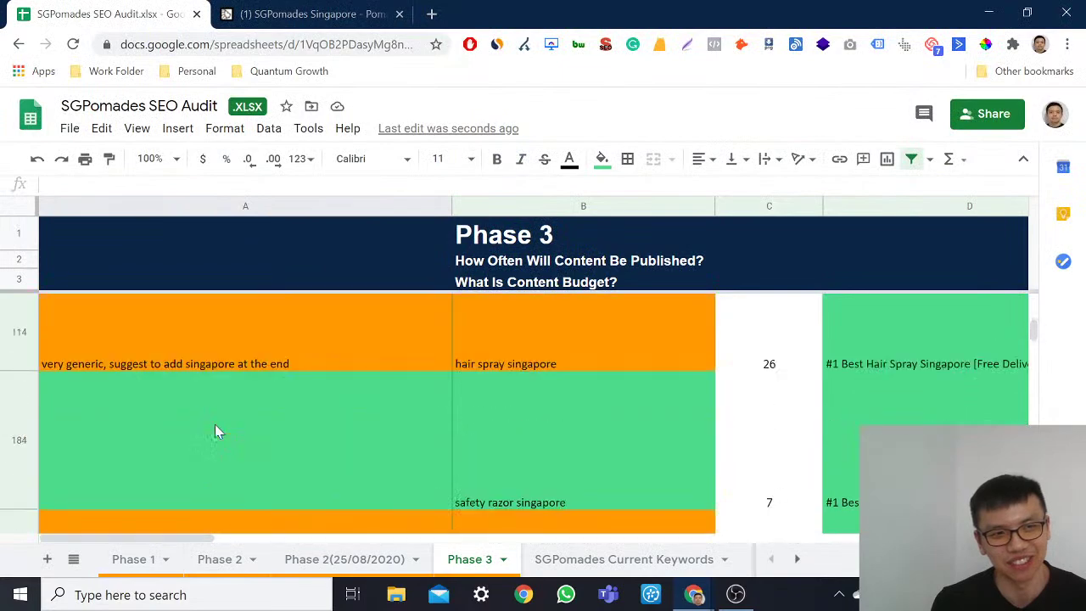
scroll(217, 431, up, 3)
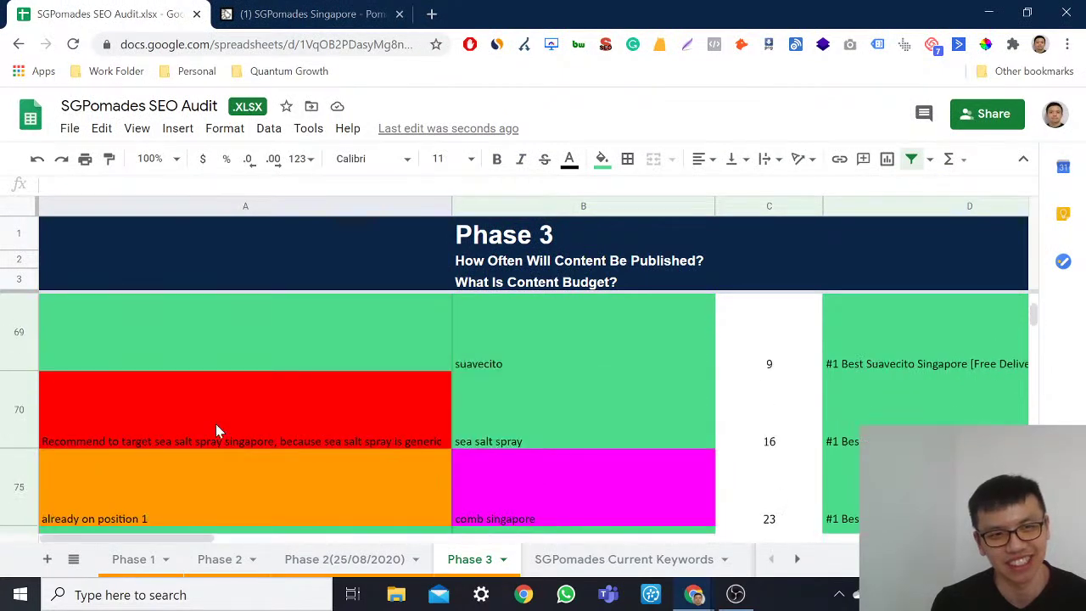
click(234, 477)
scroll(237, 475, down, 10)
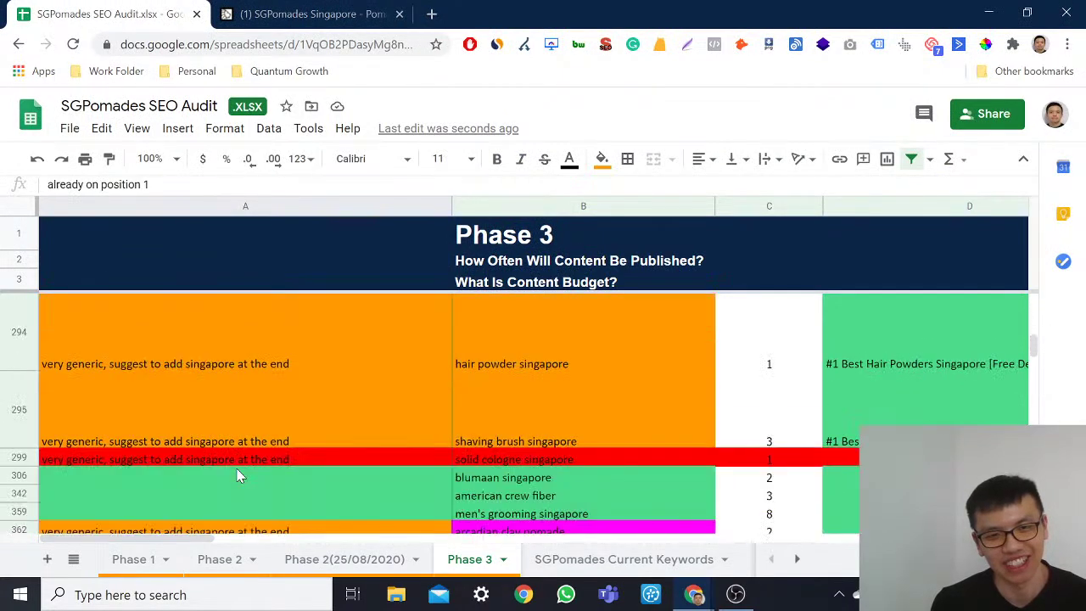
scroll(237, 477, up, 5)
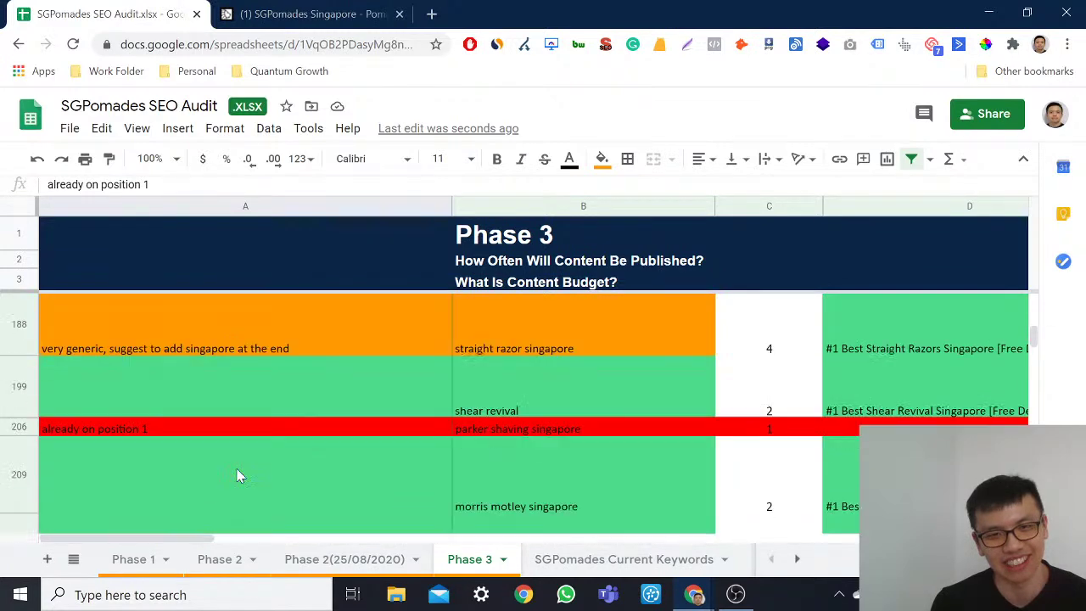
scroll(355, 385, up, 3)
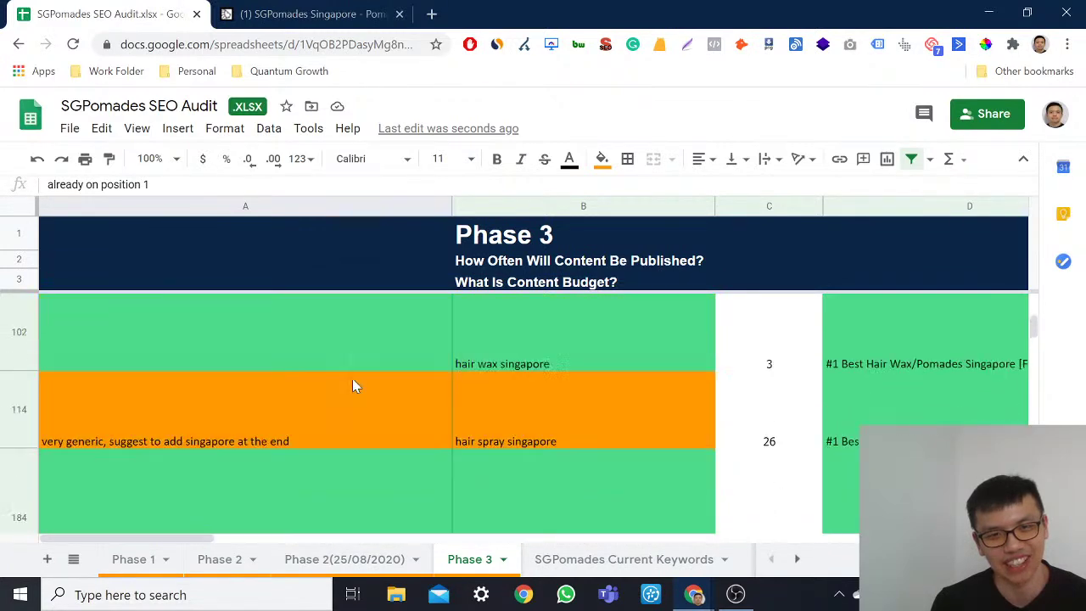
scroll(353, 388, down, 5)
scroll(349, 388, down, 5)
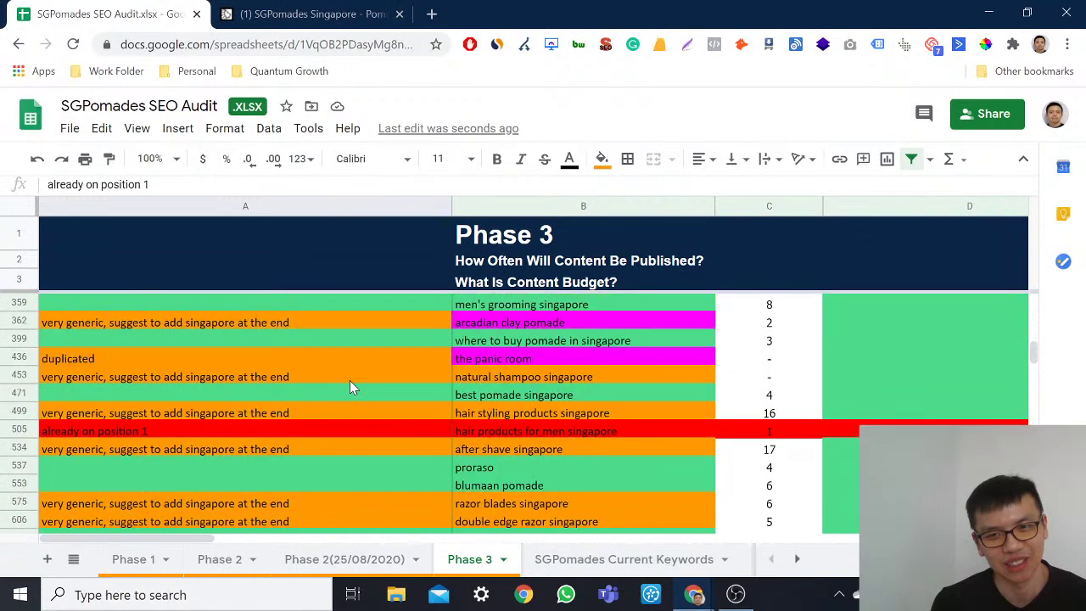
scroll(388, 425, up, 1)
click(377, 324)
key(ctrl+v)
Step: Fill the blumaan singapore row with red from column B across the following columns
click(594, 327)
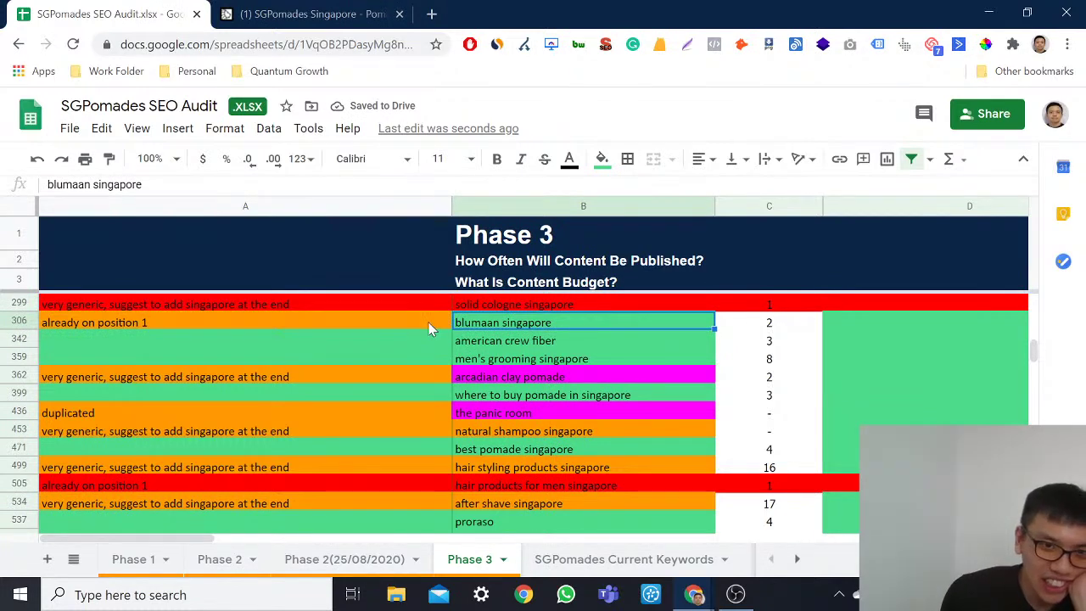
drag(500, 327, 952, 322)
drag(1084, 332, 965, 323)
click(602, 158)
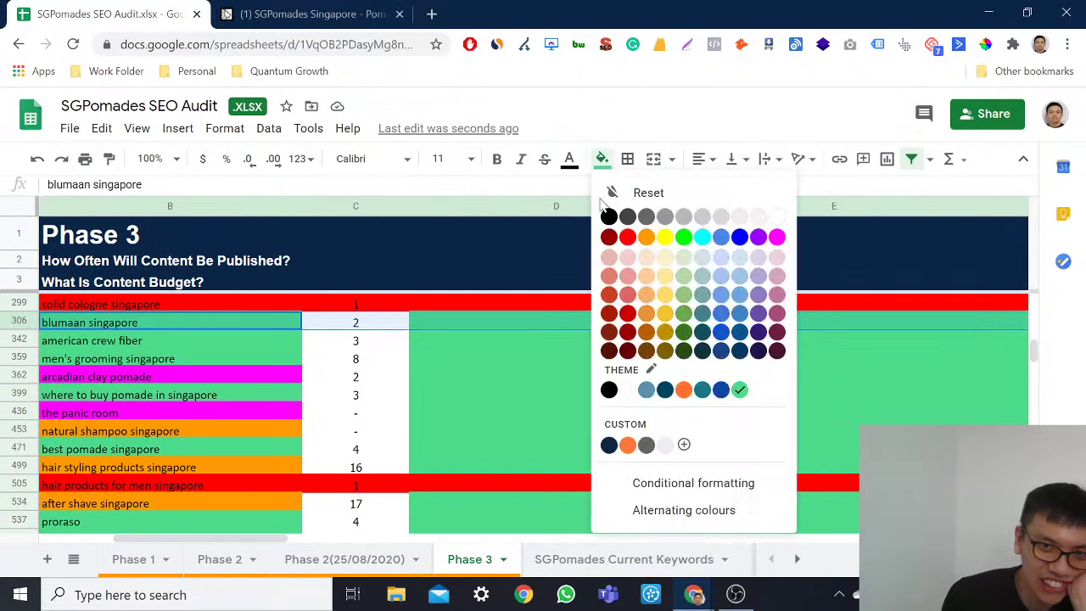
click(625, 243)
click(608, 378)
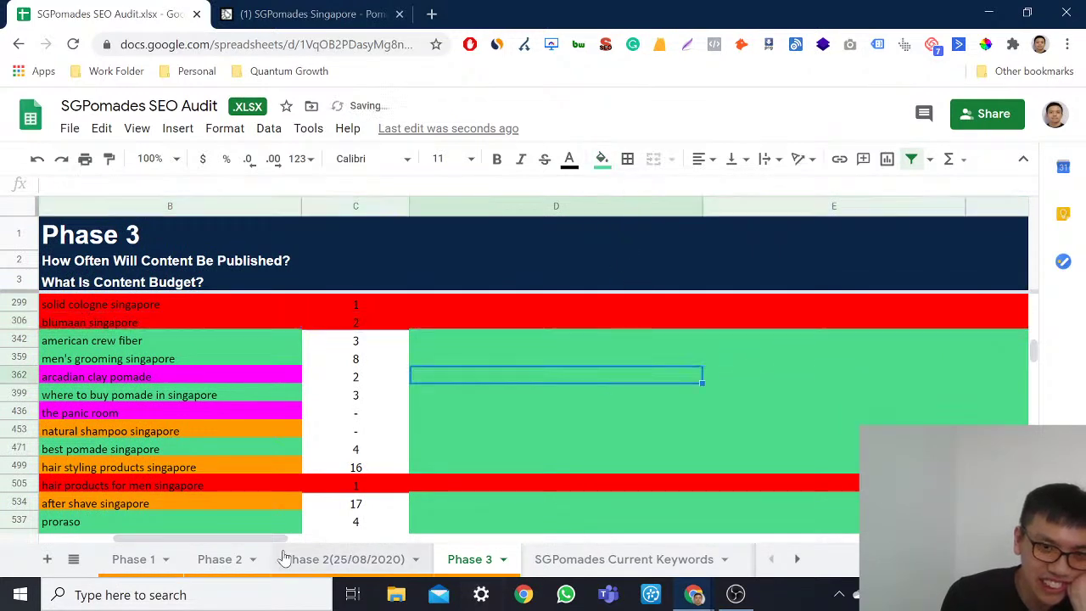
Step: Search Google for the B342 keyword "american crew fiber" in a new incognito window and check where SGPomades ranks
drag(262, 543, 188, 543)
click(525, 343)
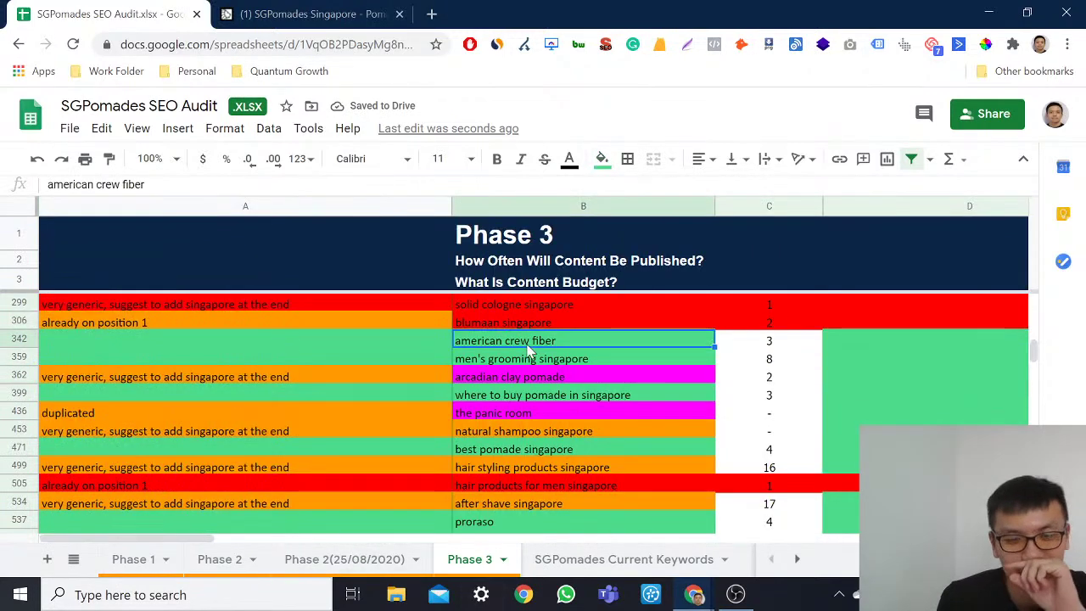
key(ctrl+shift+n)
key(ctrl+v)
key(Return)
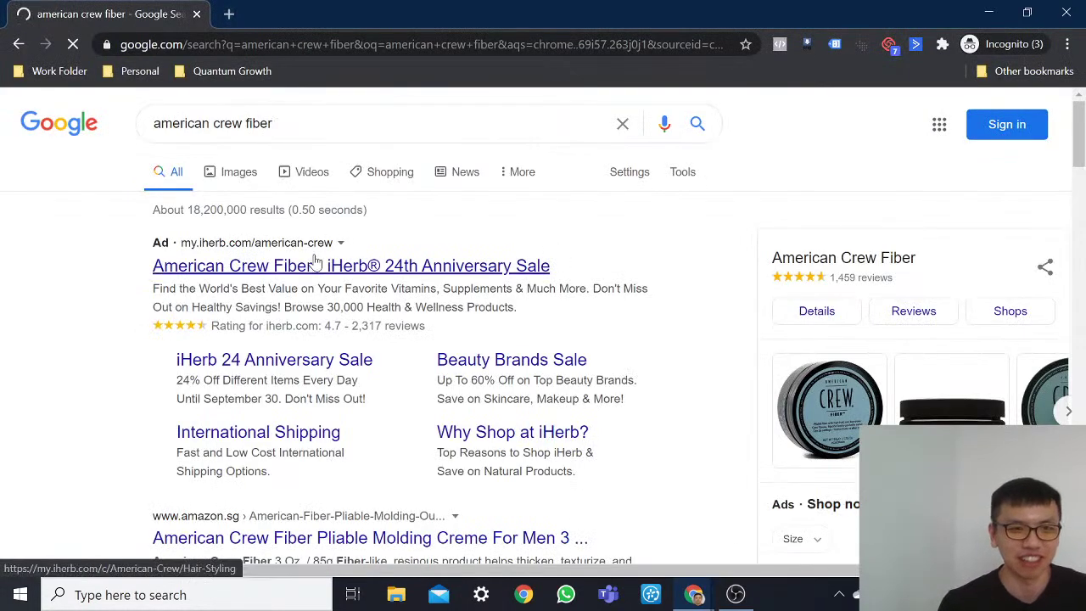
scroll(263, 273, down, 3)
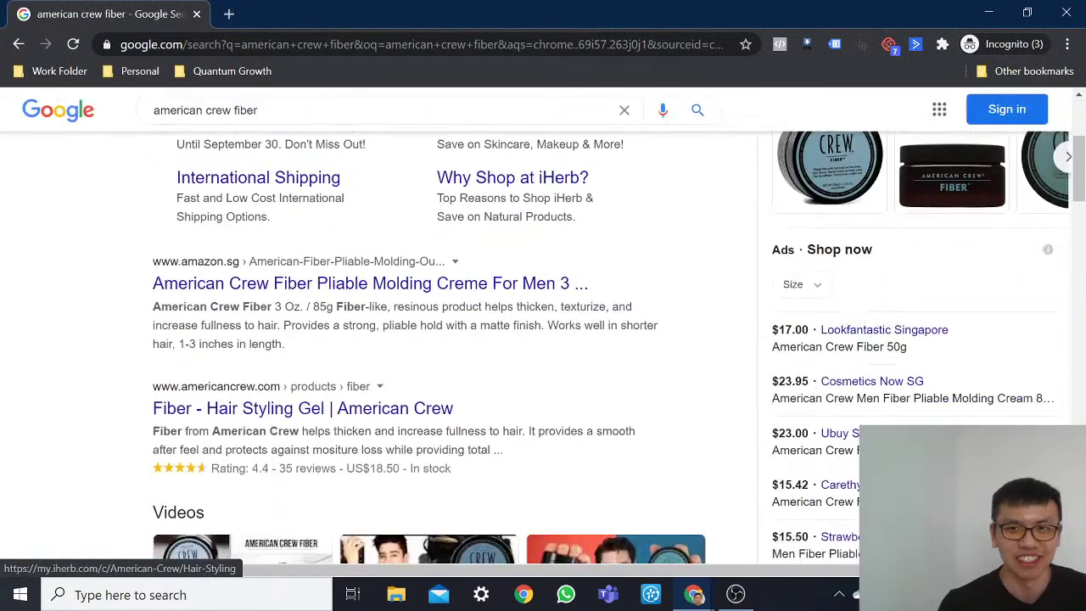
scroll(338, 339, down, 2)
scroll(337, 356, down, 8)
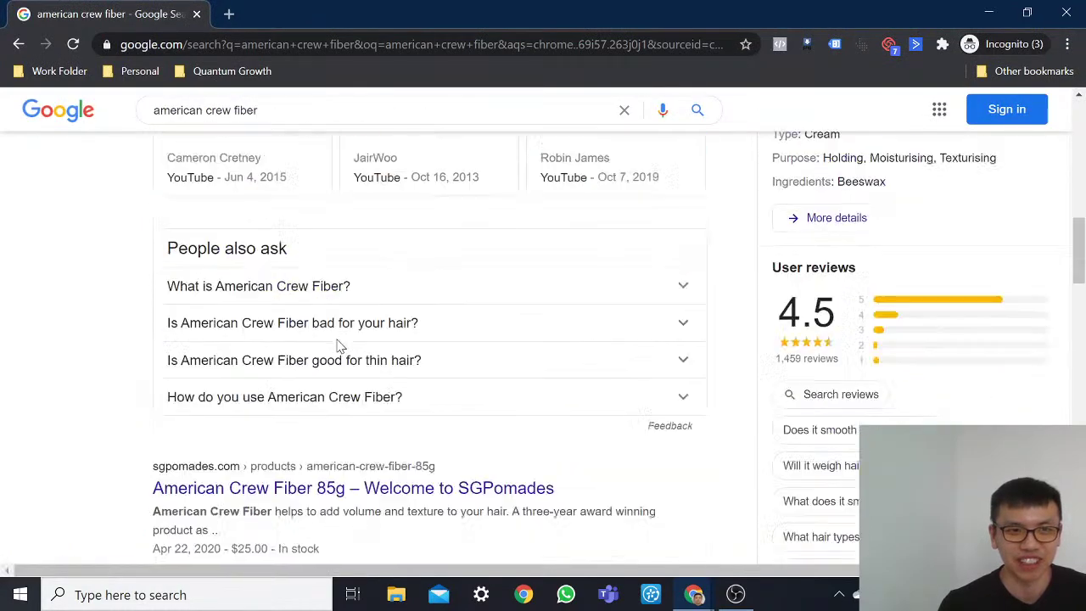
scroll(286, 338, up, 1)
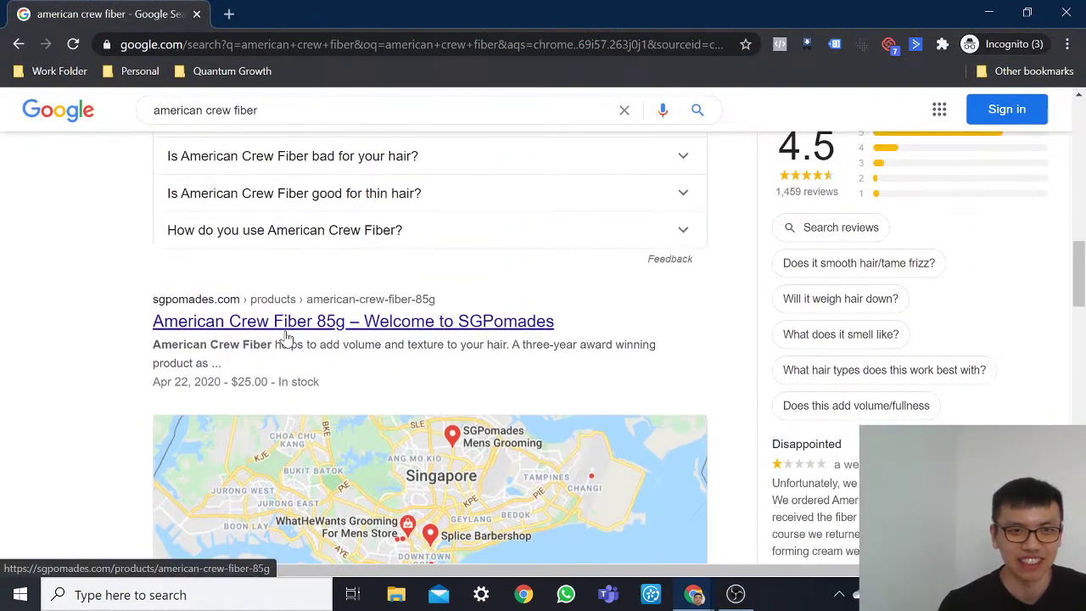
scroll(287, 338, up, 1)
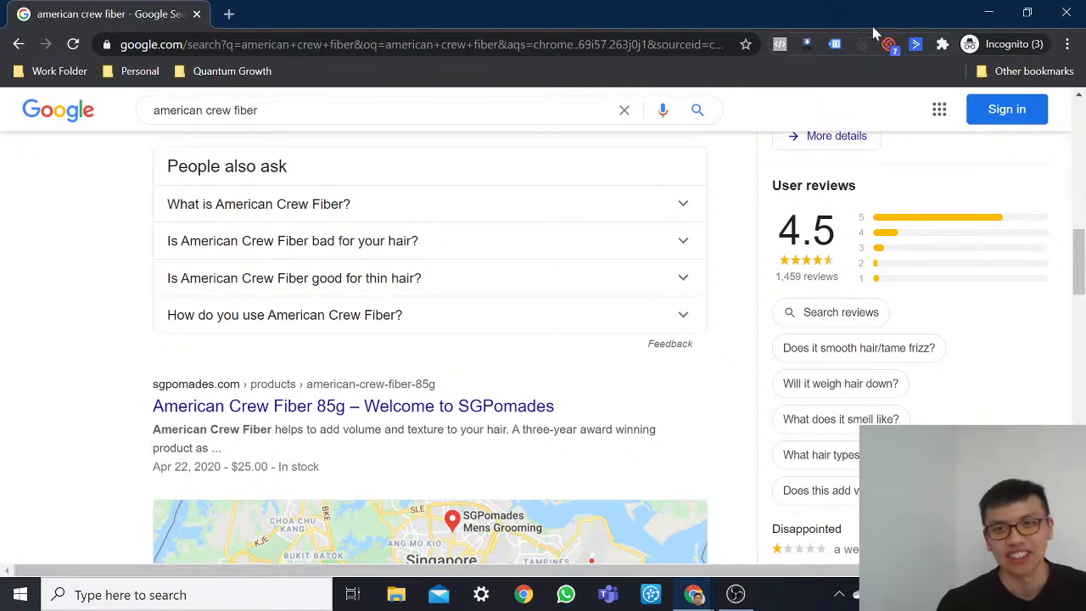
Step: Return to the audit sheet and copy the title tag from D295 into D342 of the american crew fiber row
key(alt+Tab)
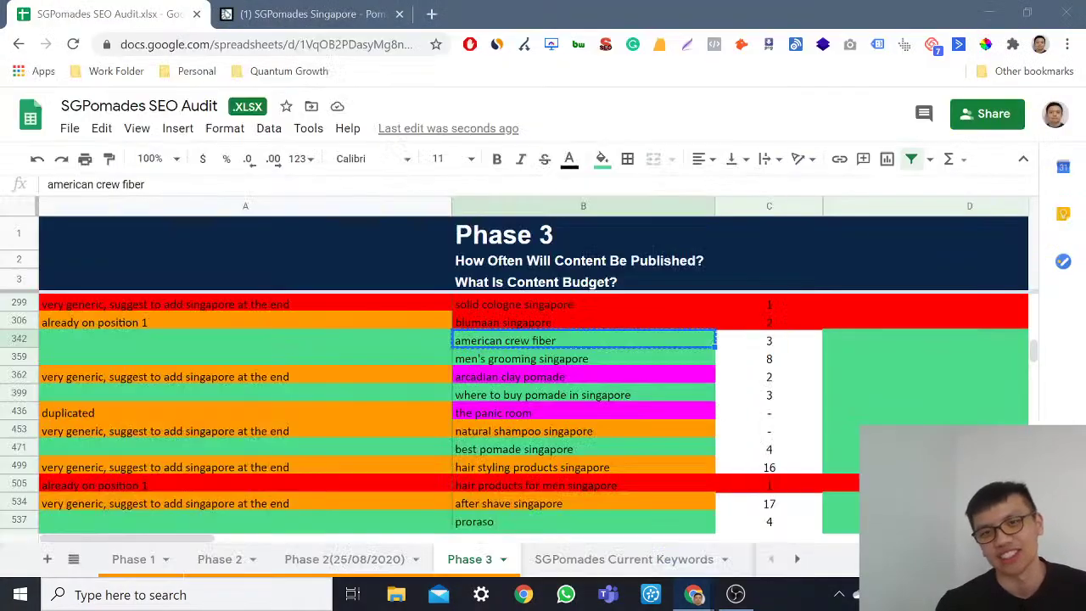
click(411, 329)
click(401, 307)
scroll(407, 314, up, 1)
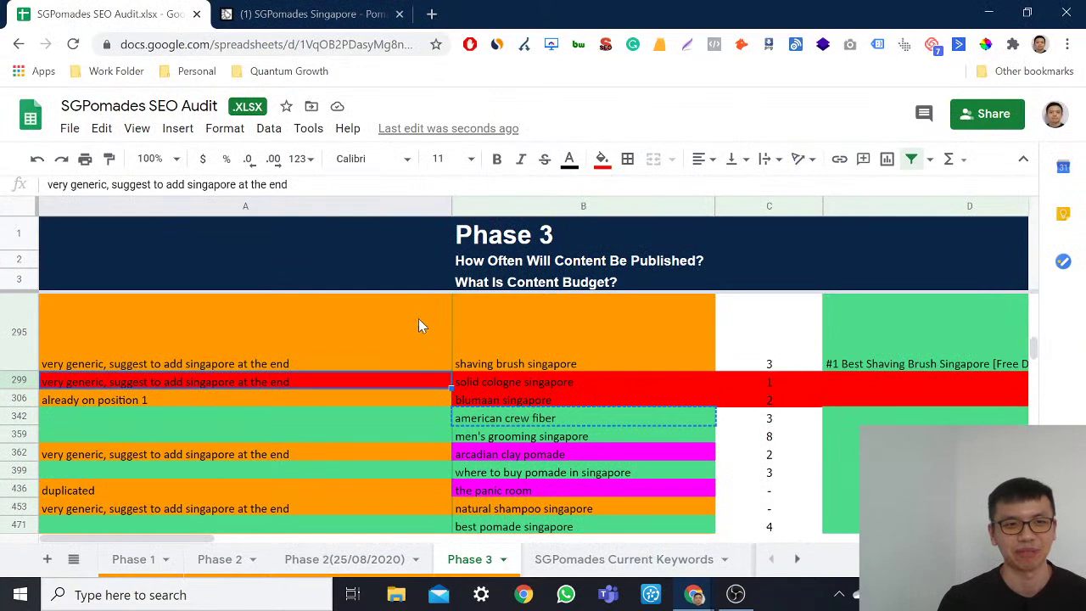
click(376, 355)
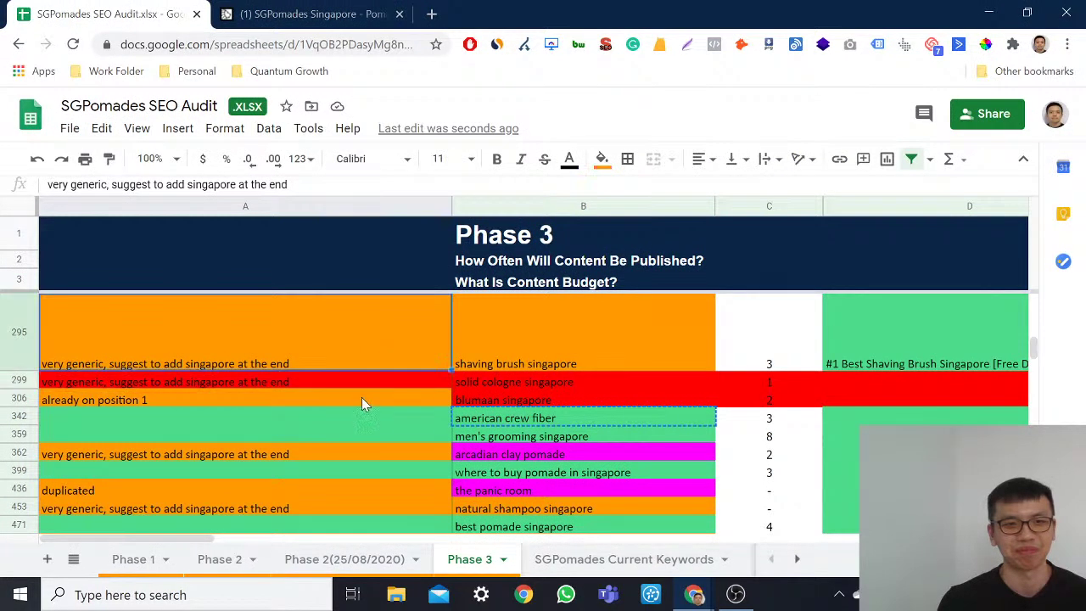
click(458, 417)
key(Right)
key(Right)
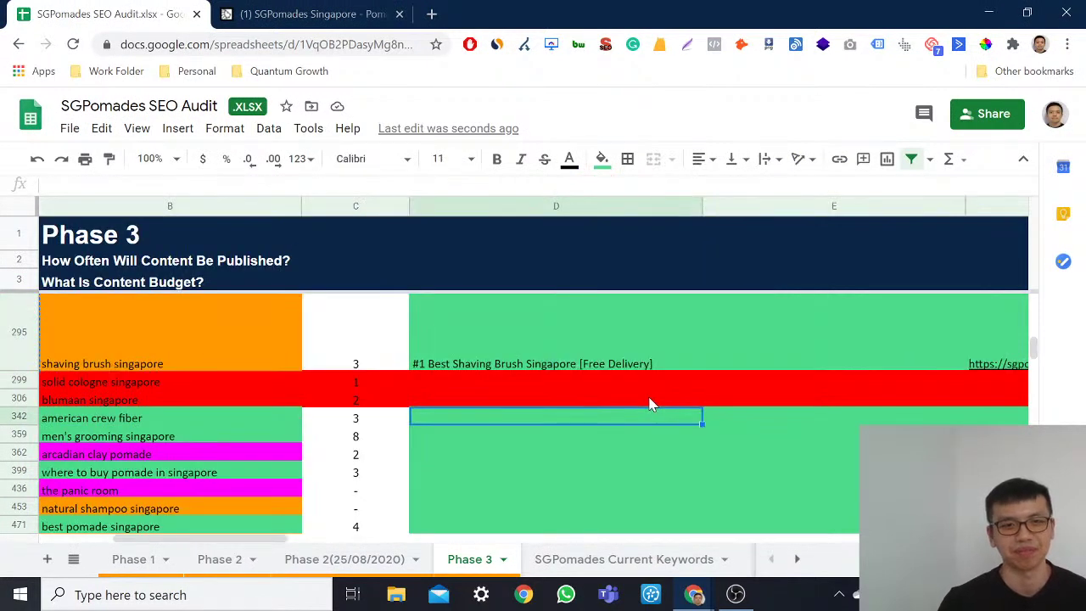
click(568, 364)
key(ctrl+c)
click(529, 417)
key(ctrl+v)
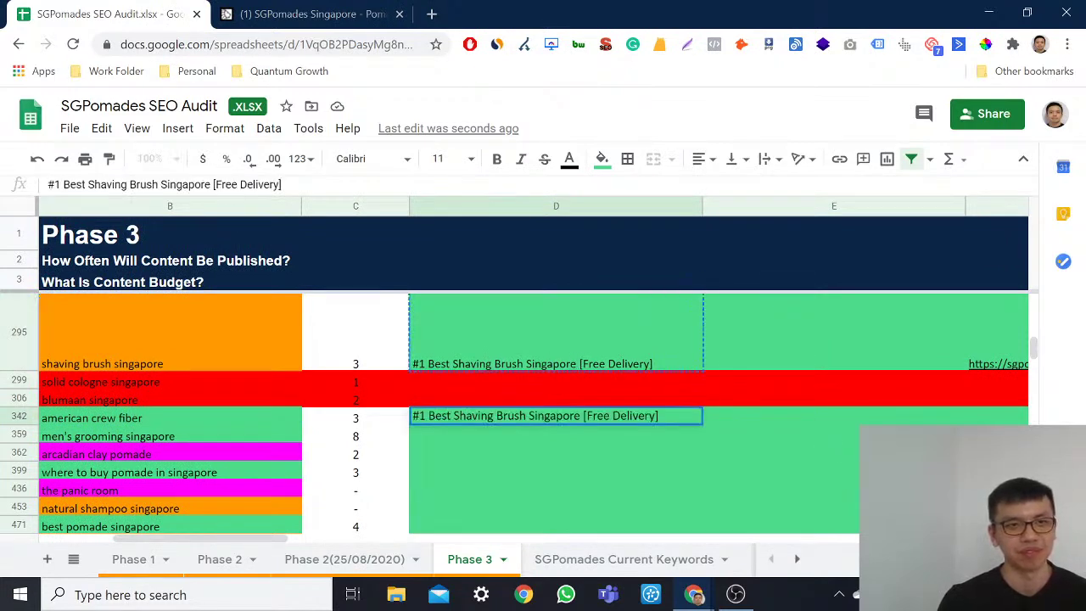
Step: Change the title tag in D342 to "#1 Best American Crew Fiber Singapore [Free Delivery]"
key(BackSpace)
text(AMer)
key(BackSpace)
key(BackSpace)
key(BackSpace)
text(merican Crew Fibe)
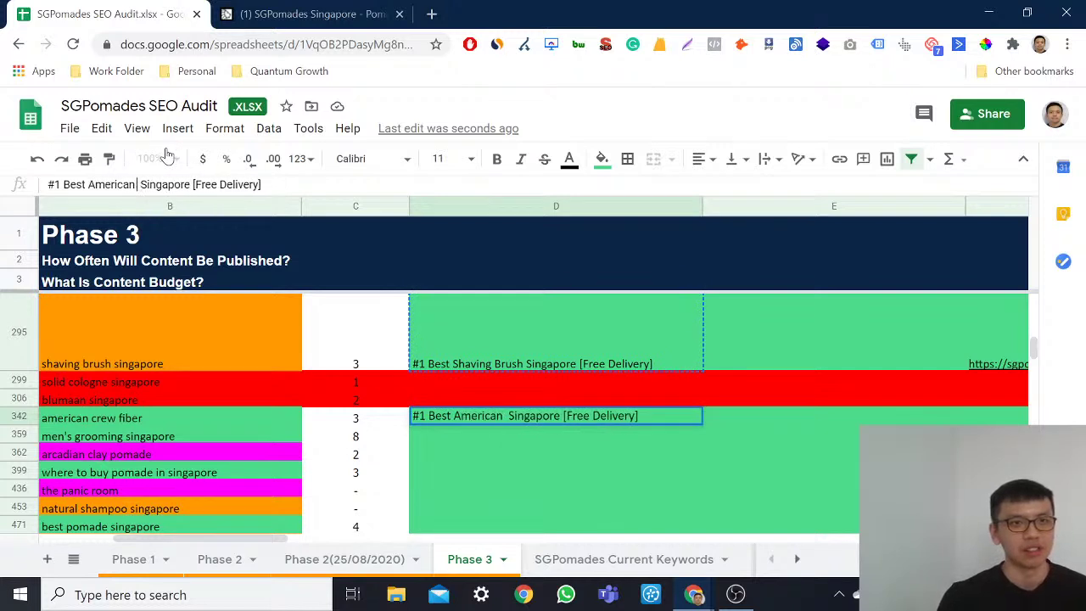
text(r)
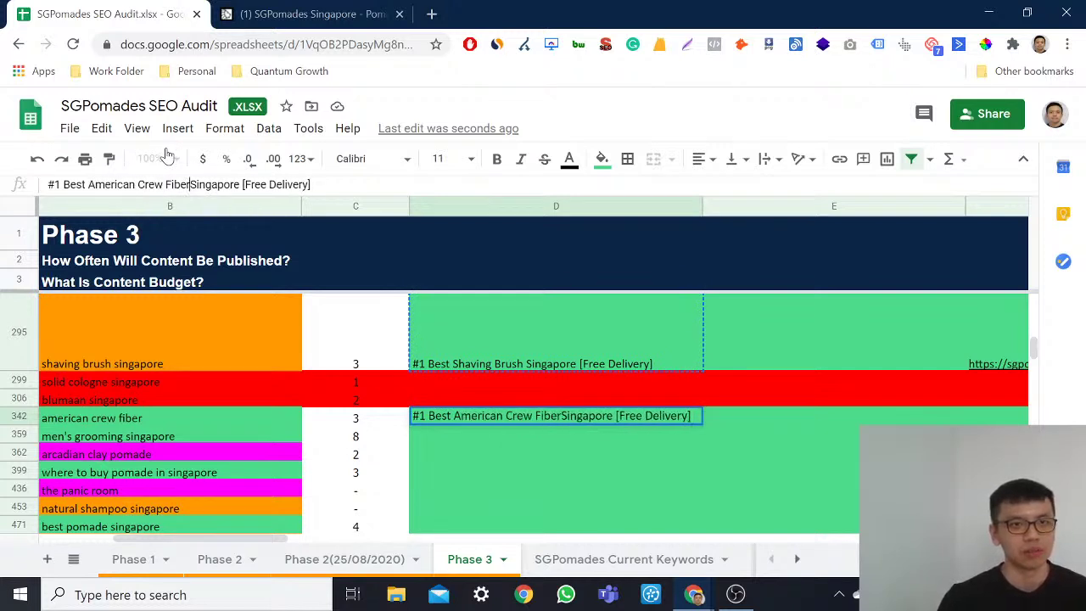
key(Return)
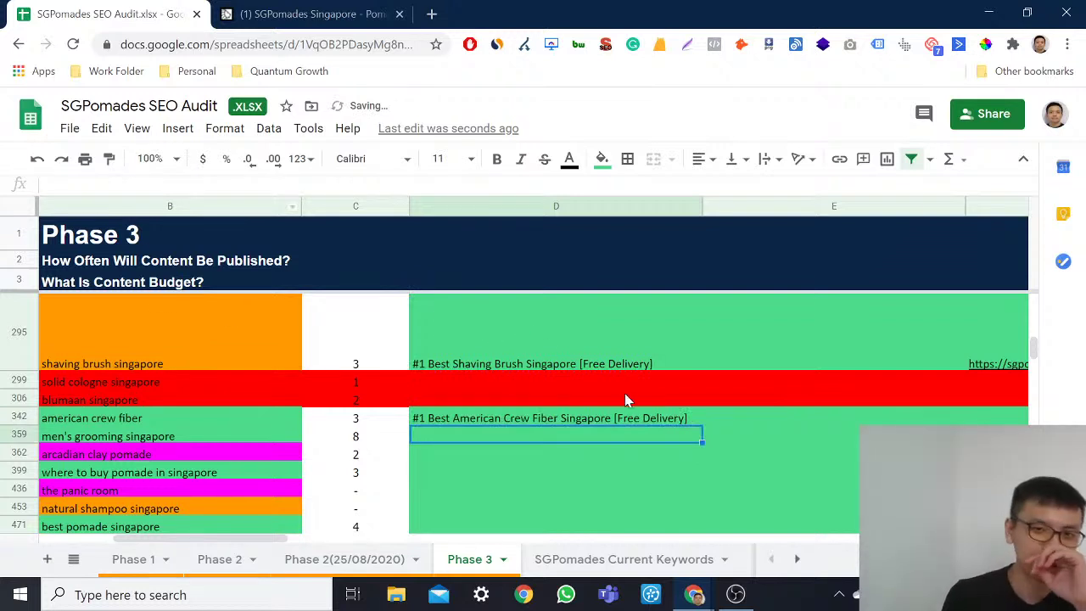
click(629, 419)
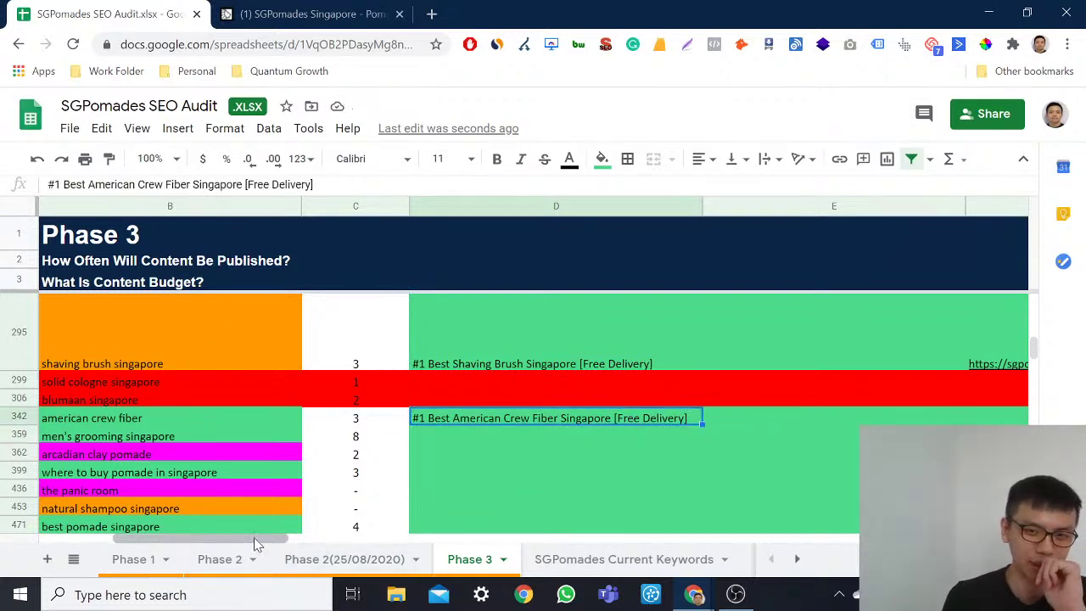
drag(286, 543, 338, 544)
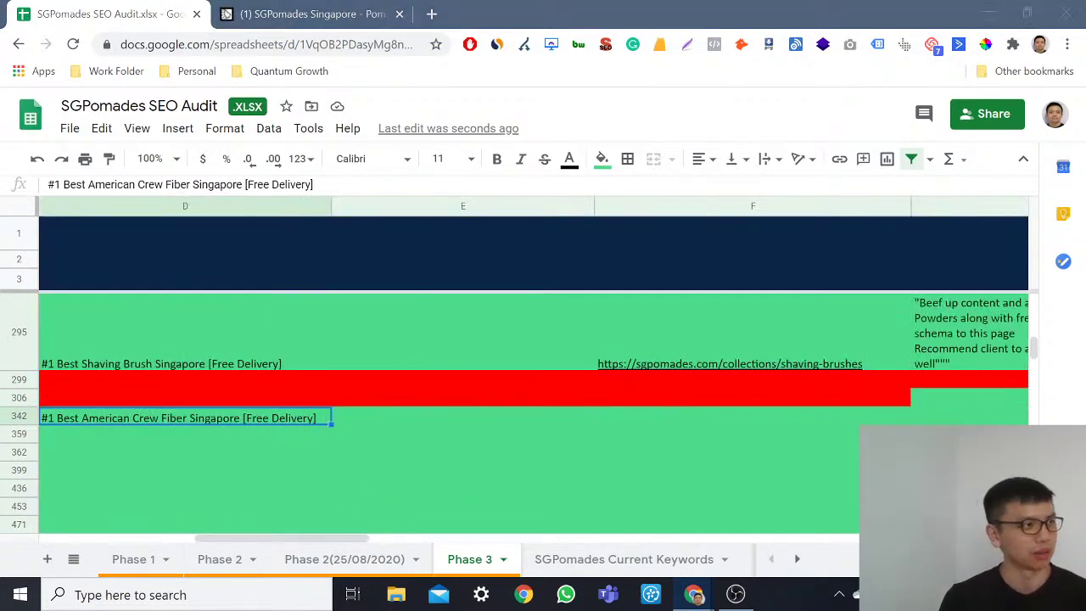
click(672, 420)
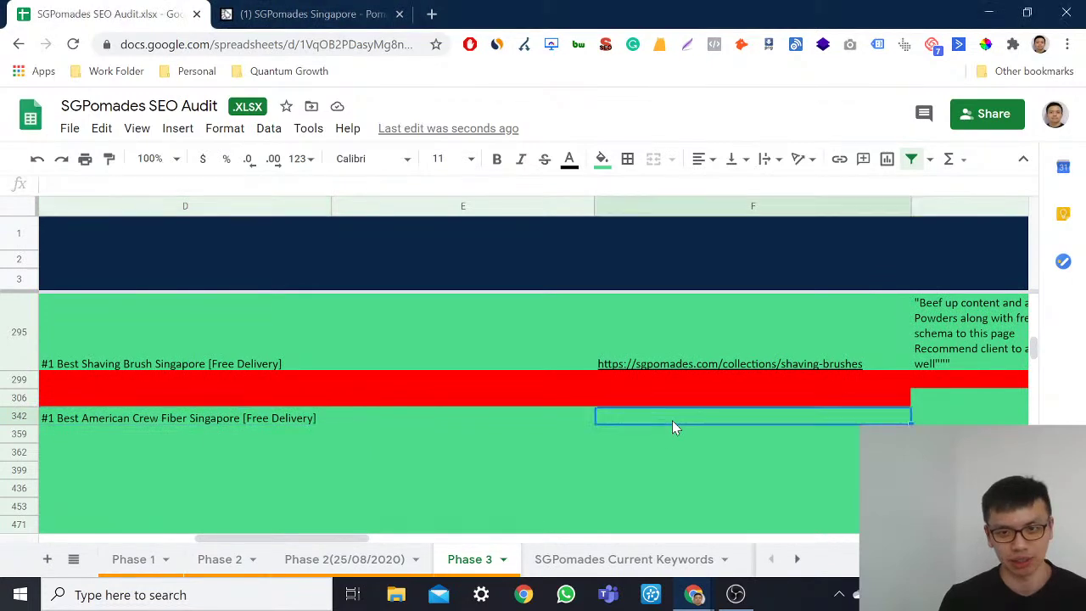
key(ctrl+v)
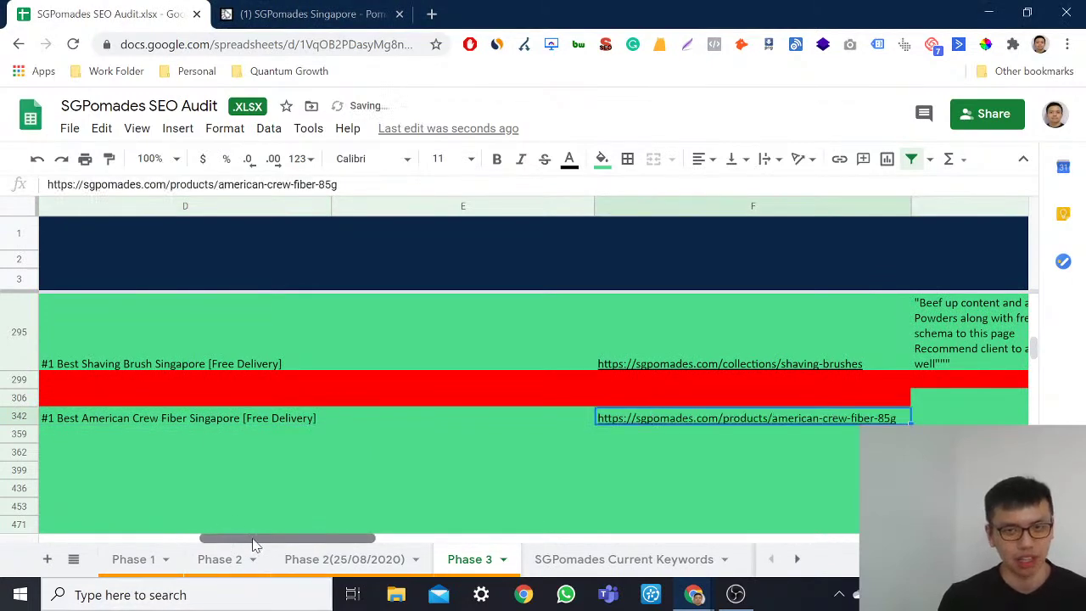
Step: Copy the "Beef up content" recommendation from G295 into G342 and fit row 342's height to the text
drag(239, 537, 332, 536)
click(749, 418)
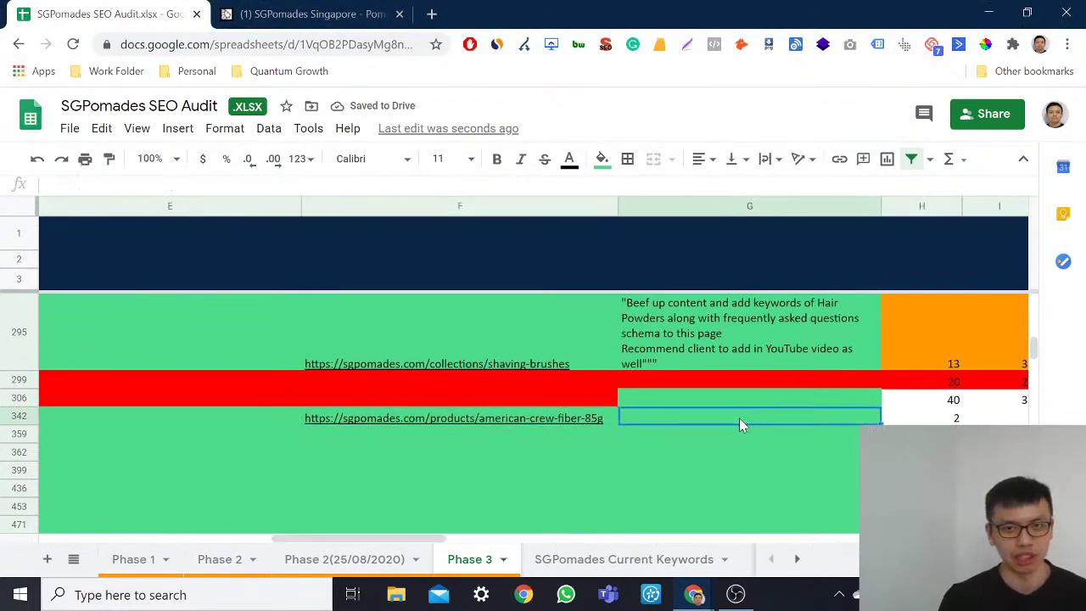
click(739, 348)
key(ctrl+c)
click(697, 417)
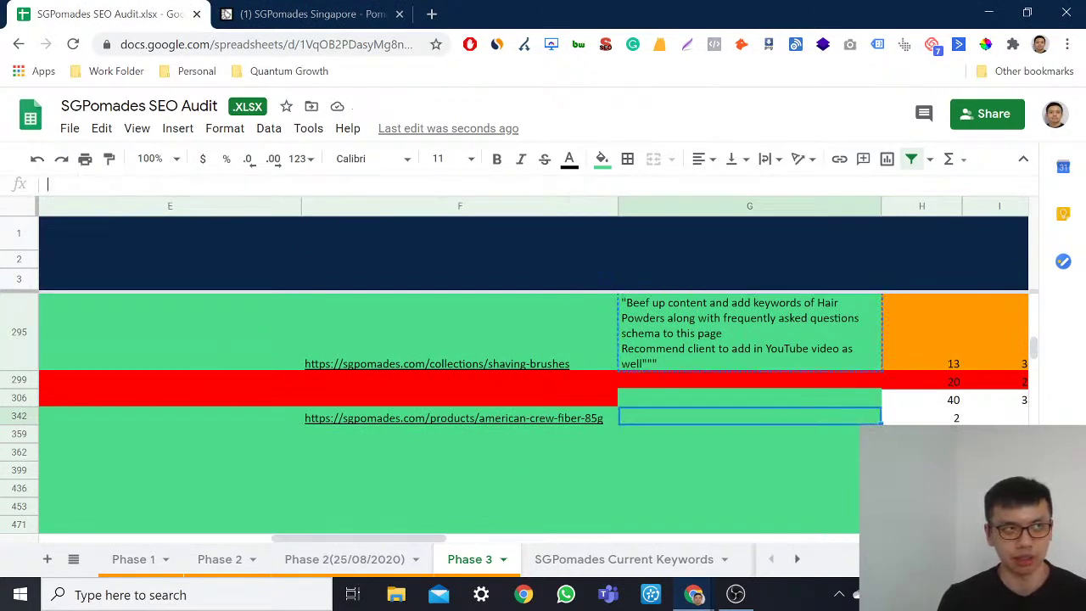
double_click(697, 417)
key(ctrl+v)
click(716, 489)
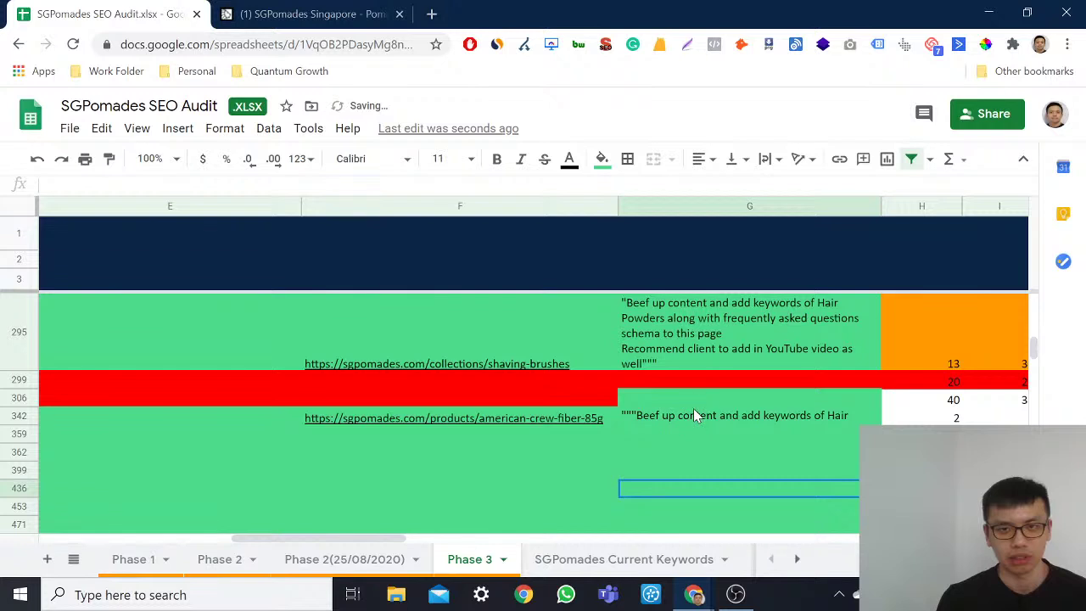
double_click(23, 422)
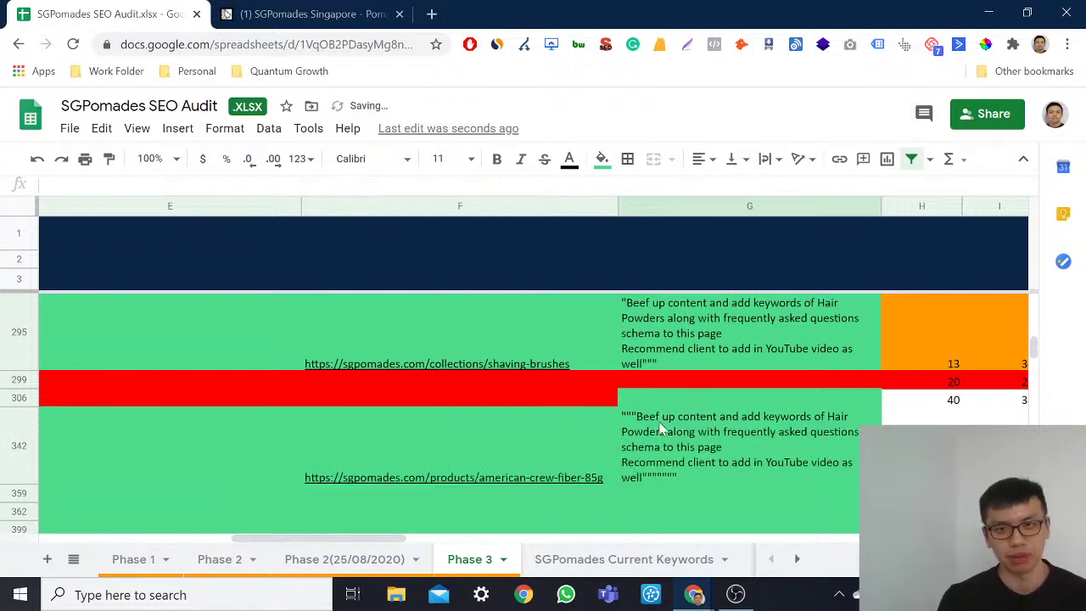
Step: Fill the remaining cells of the blumaan singapore row with red, from G306 across the following columns
click(647, 396)
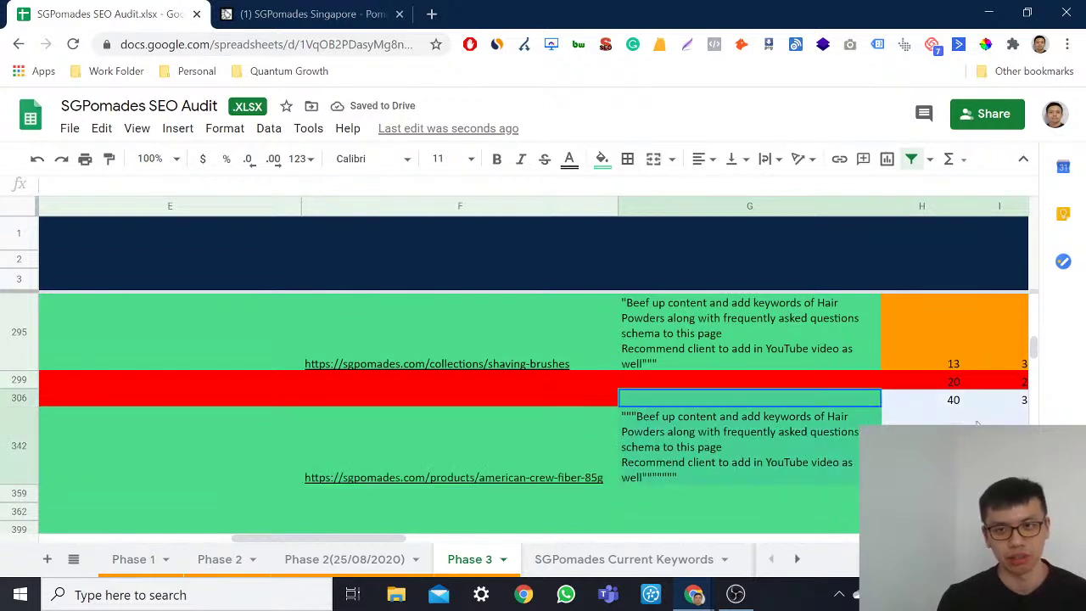
scroll(1005, 406, right, 3)
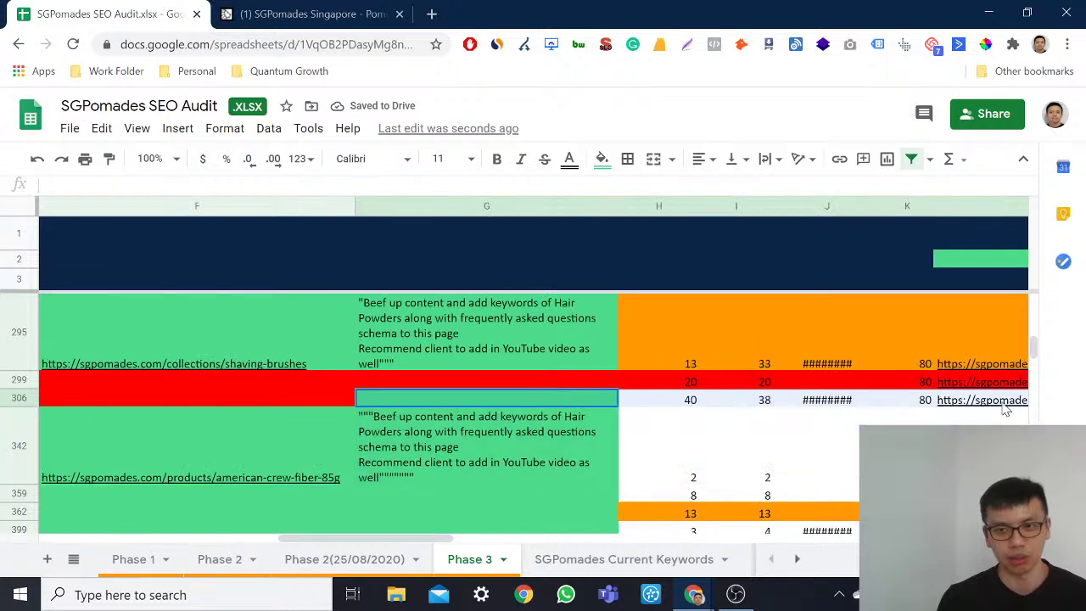
click(602, 161)
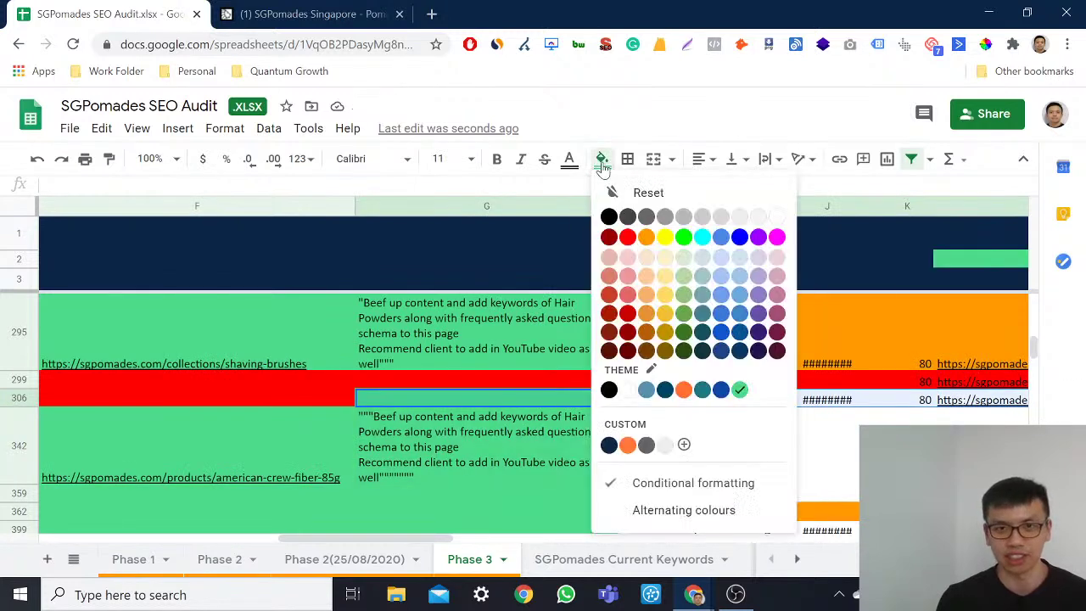
click(626, 237)
Step: Search Google for the B359 keyword "men's grooming singapore" in a new incognito window, check where SGPomades ranks, and close the window
drag(396, 540, 162, 547)
click(581, 499)
key(ctrl+c)
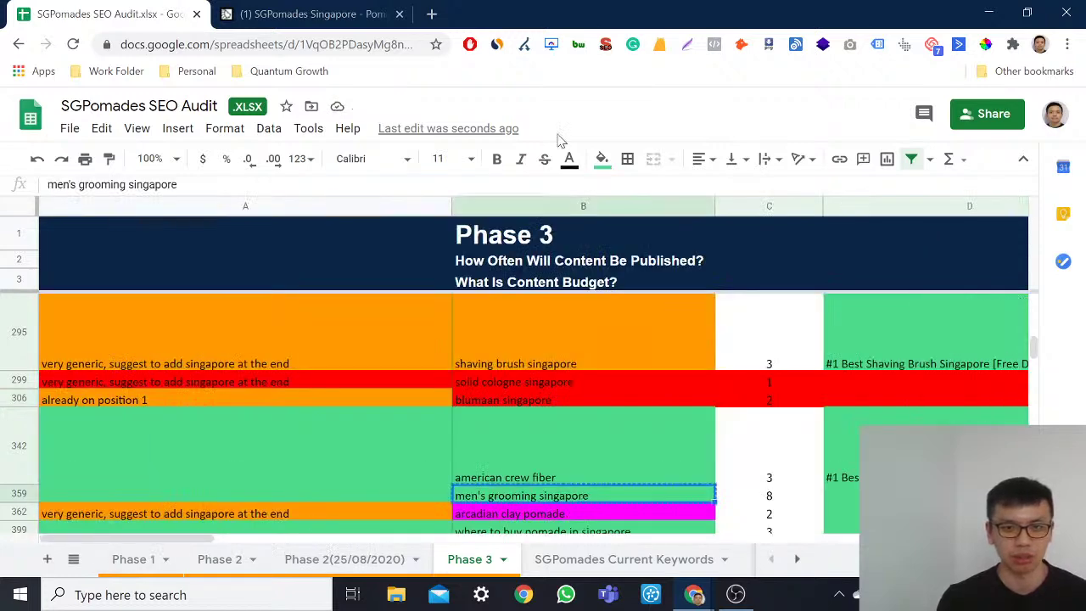
key(ctrl+shift+n)
key(ctrl+v)
key(Return)
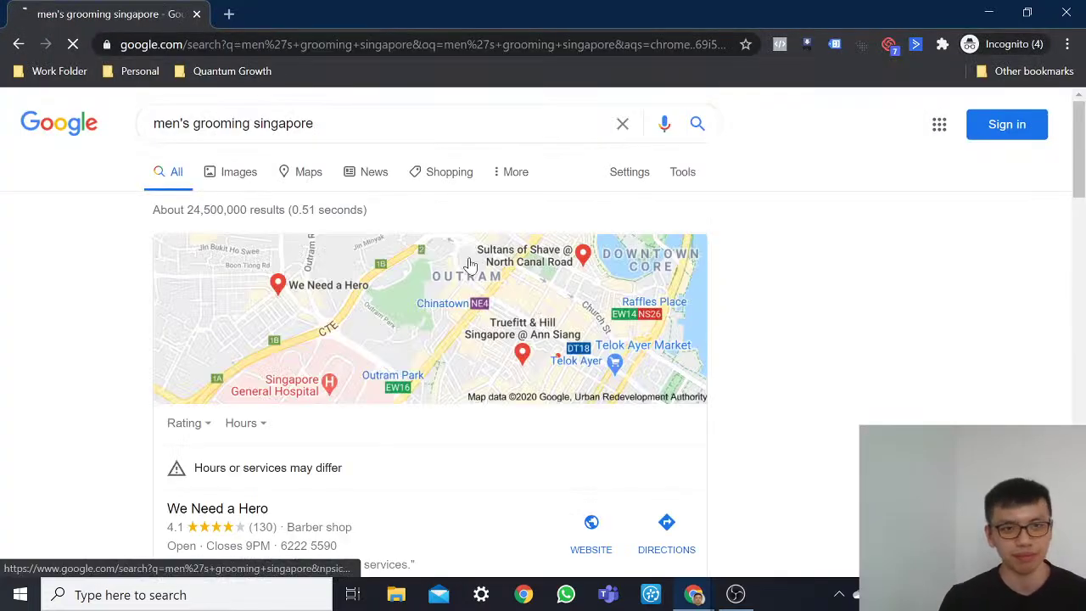
scroll(469, 266, down, 5)
scroll(466, 258, down, 11)
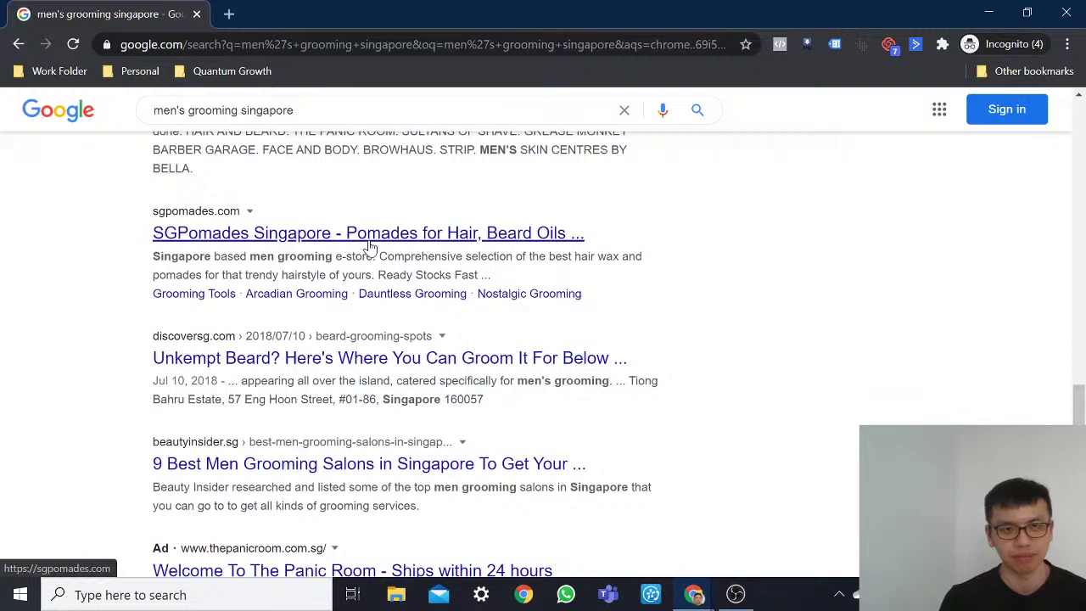
scroll(371, 246, up, 8)
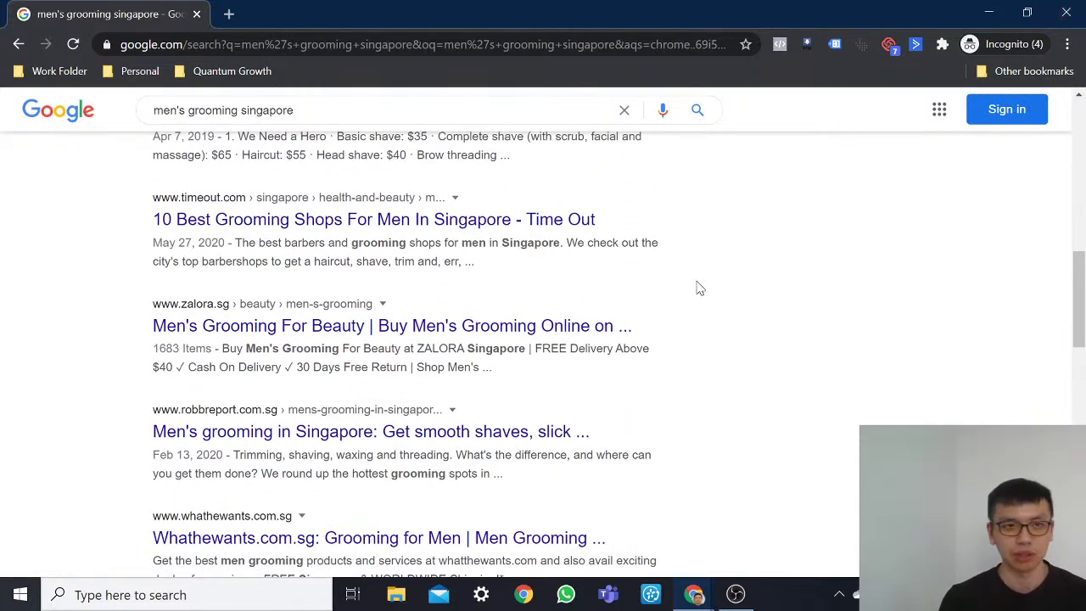
scroll(691, 286, down, 5)
scroll(241, 301, up, 3)
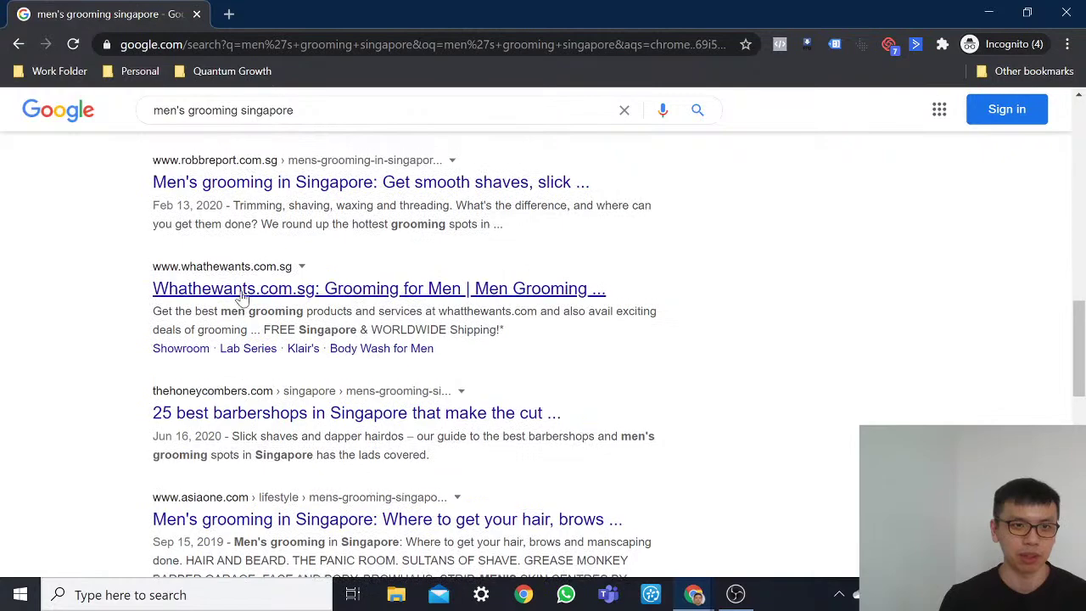
key(alt+F4)
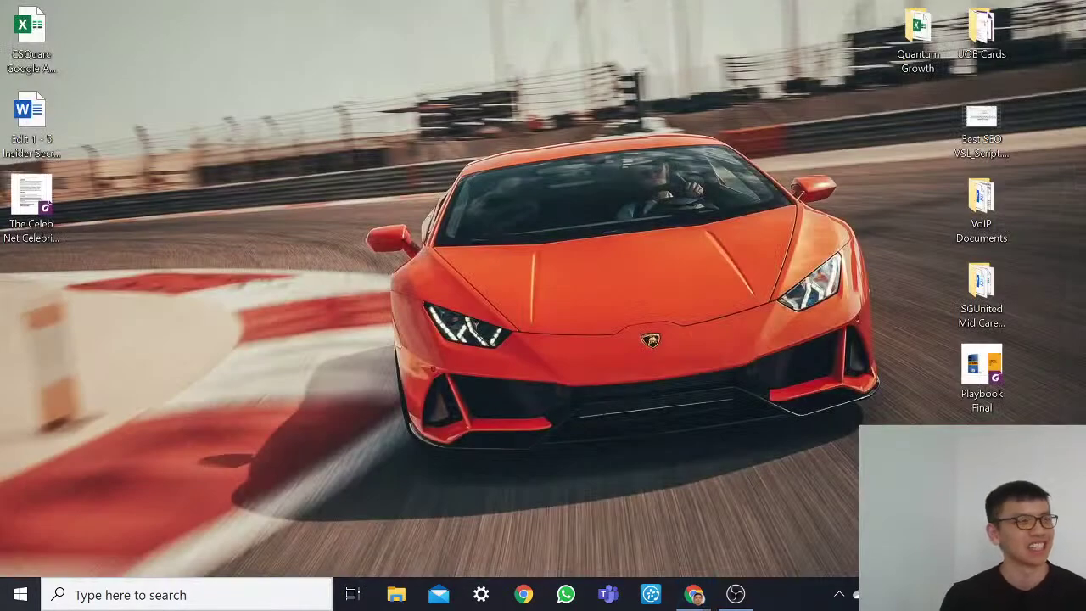
Step: Reopen the audit sheet in the browser and select the new title tag cell D359 of the men's grooming singapore row
click(693, 593)
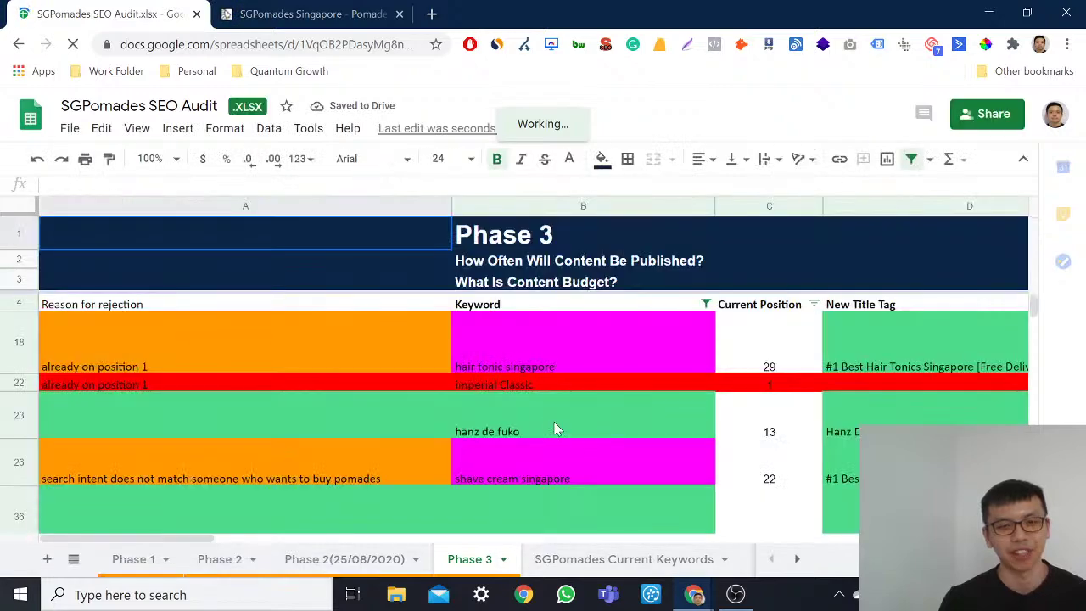
scroll(558, 418, down, 5)
scroll(565, 413, down, 10)
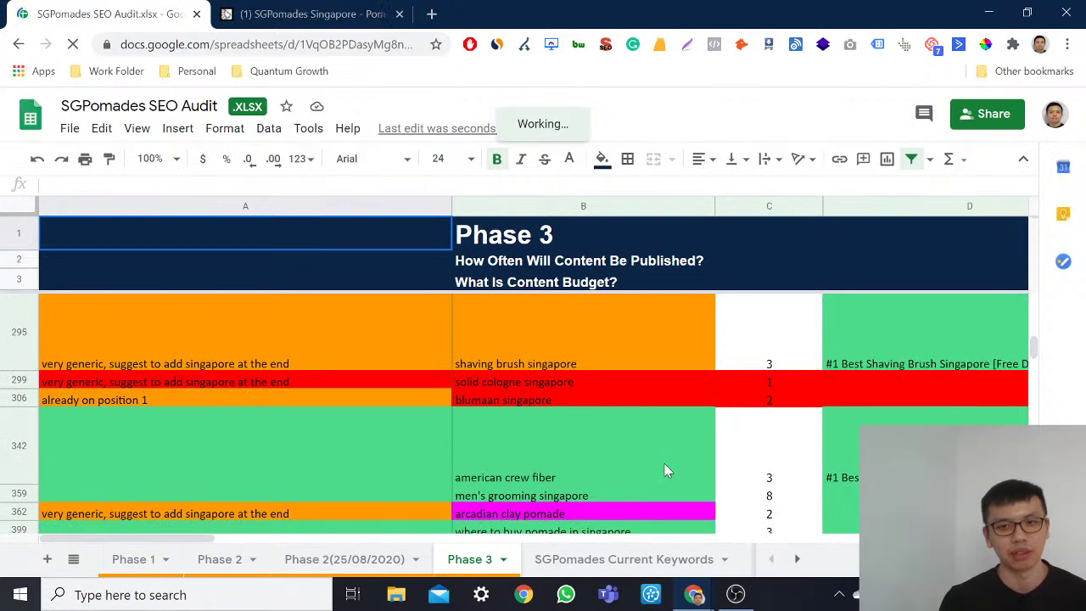
scroll(787, 499, down, 1)
click(859, 421)
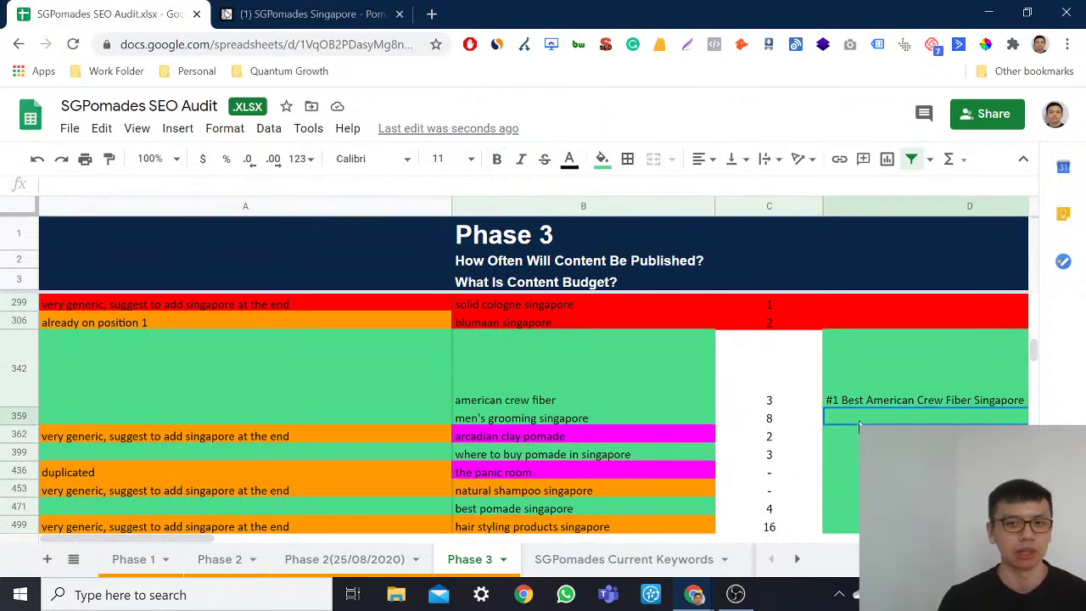
key(Right)
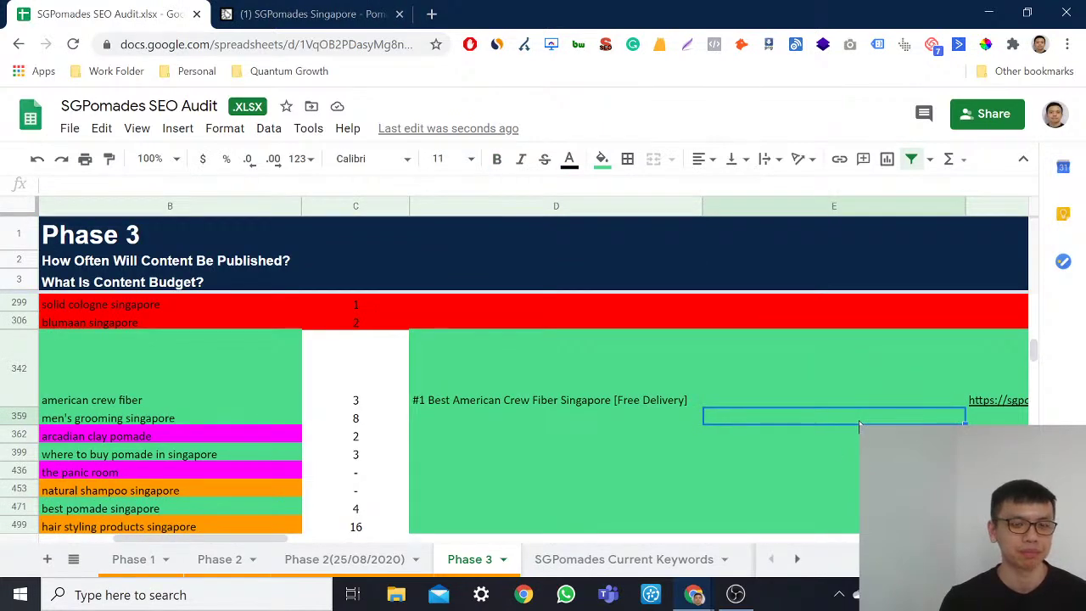
key(Left)
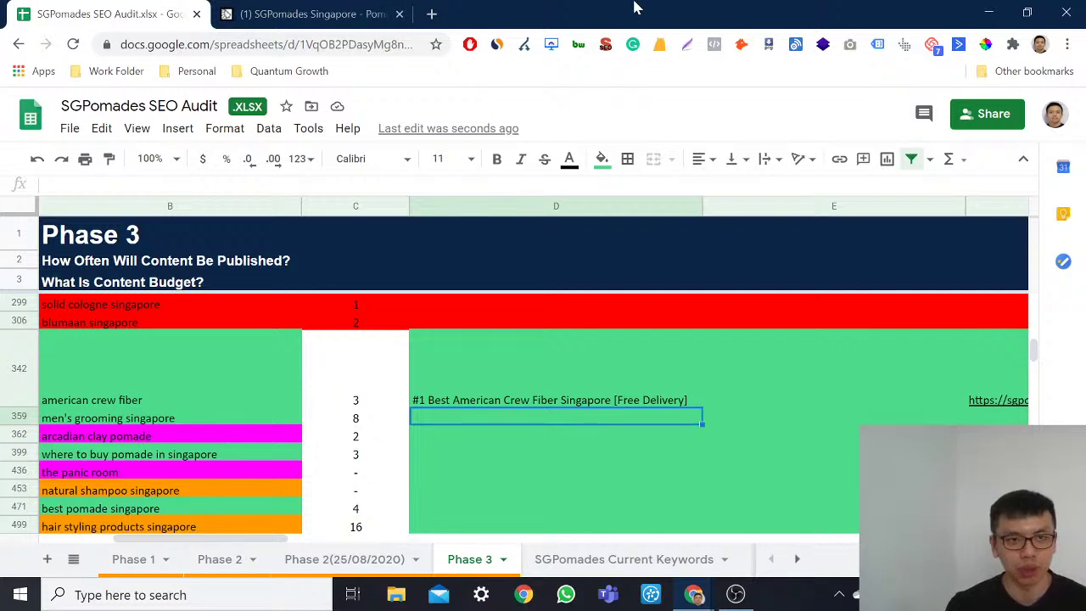
Step: Search Google for the B359 keyword "men's grooming singapore" in a new incognito window and scan the organic results
key(Left)
key(Left)
key(ctrl+c)
key(ctrl+shift+n)
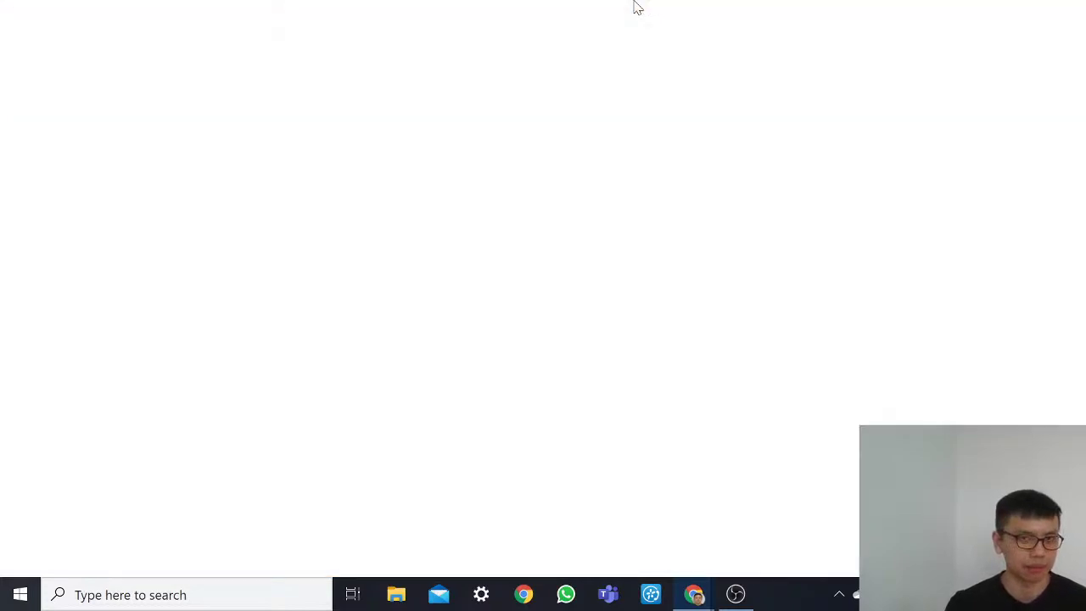
key(ctrl+v)
key(Return)
scroll(301, 307, down, 5)
scroll(301, 307, down, 3)
scroll(328, 283, up, 3)
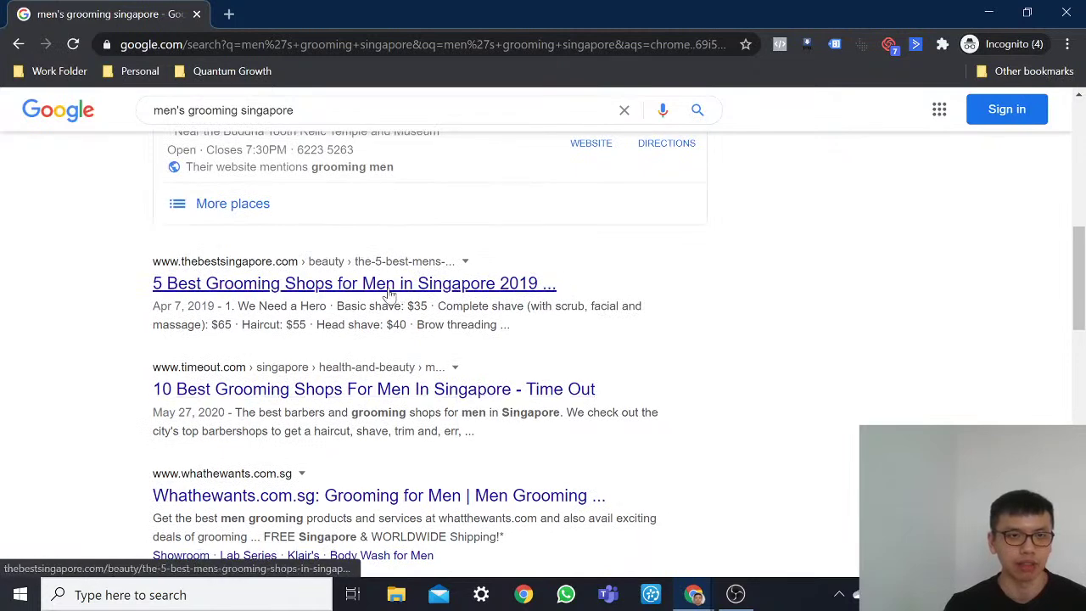
Step: Review the competitor titles ranking above SGPomades one by one, and close the search window
drag(109, 274, 136, 354)
triple_click(138, 399)
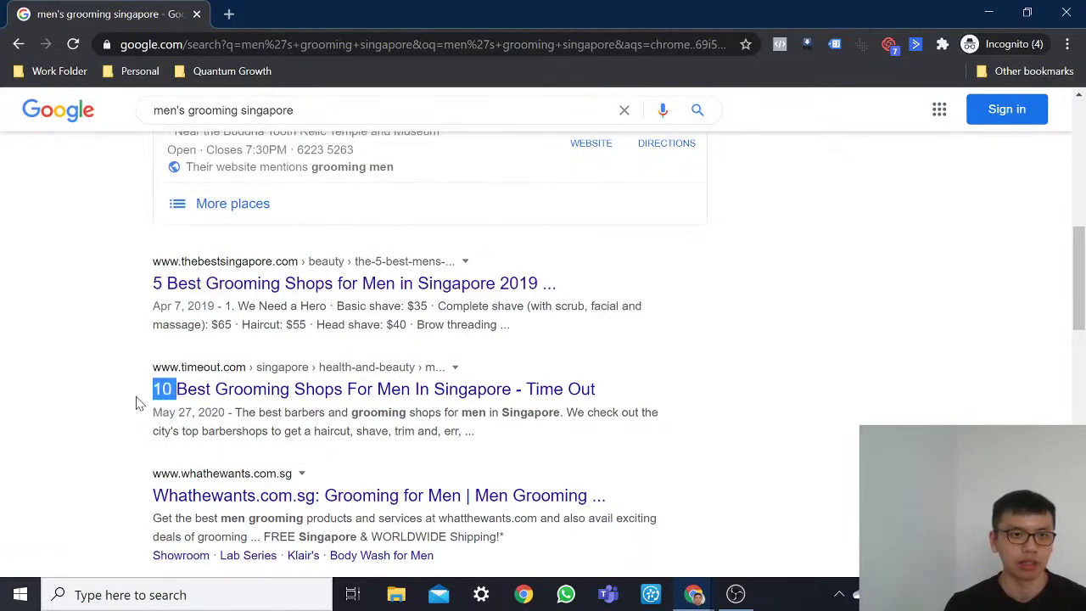
scroll(138, 400, down, 3)
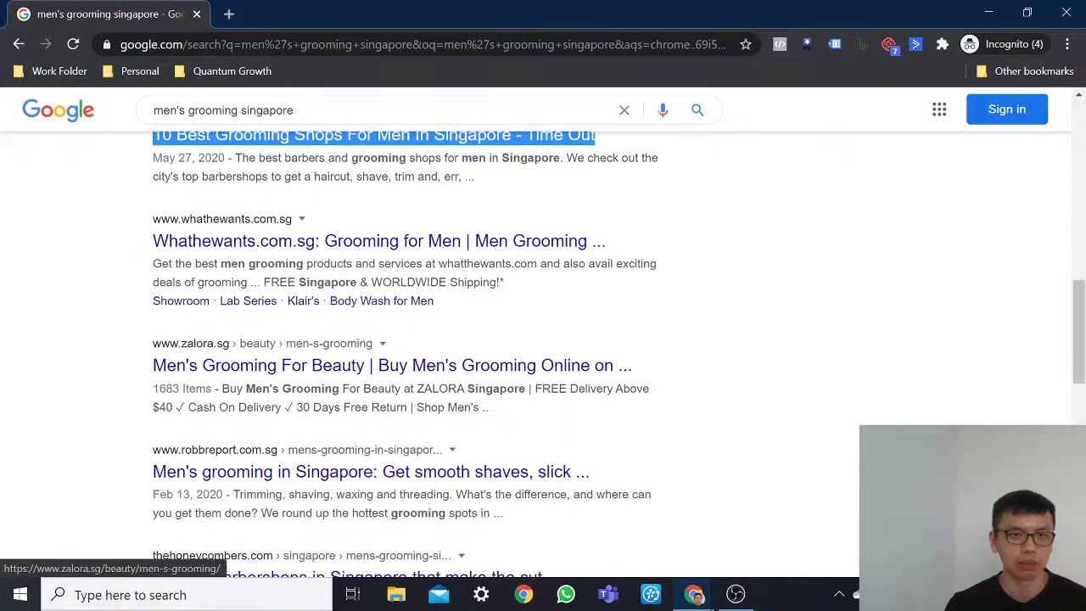
triple_click(125, 369)
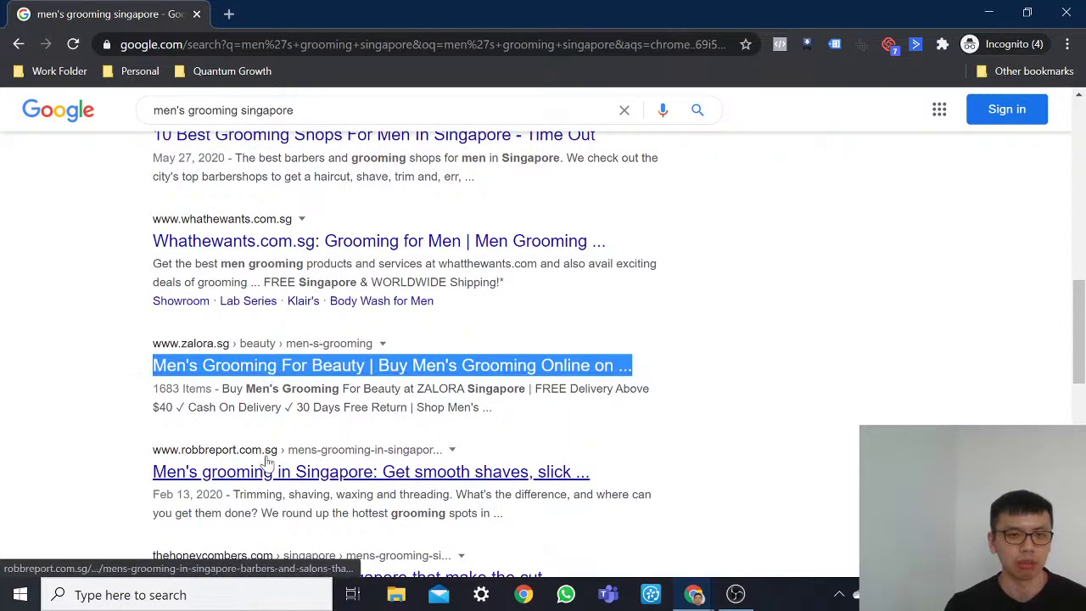
scroll(273, 437, down, 2)
scroll(279, 419, down, 3)
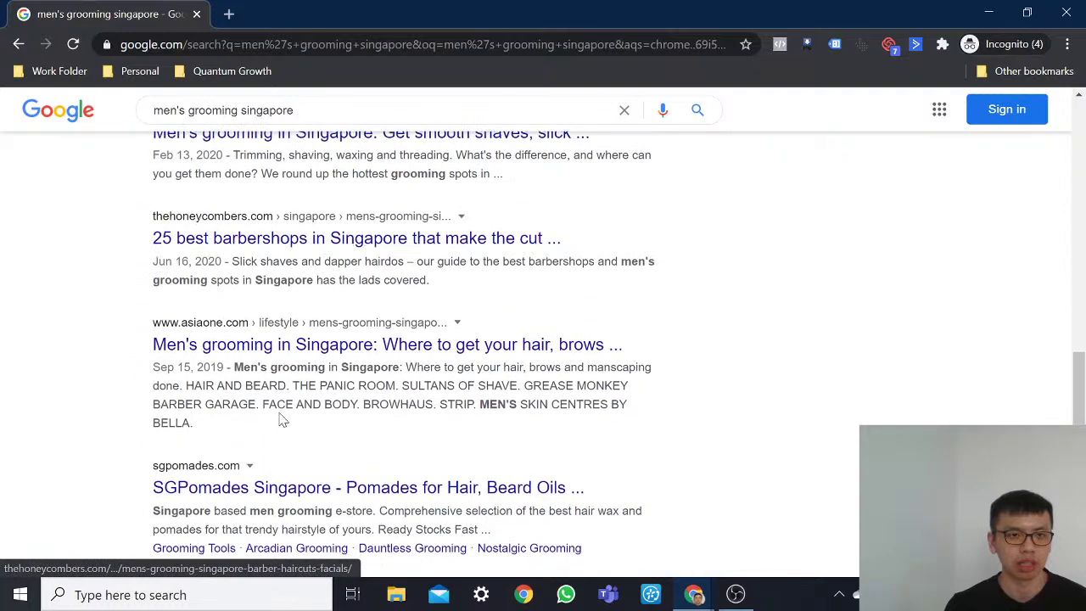
click(1065, 12)
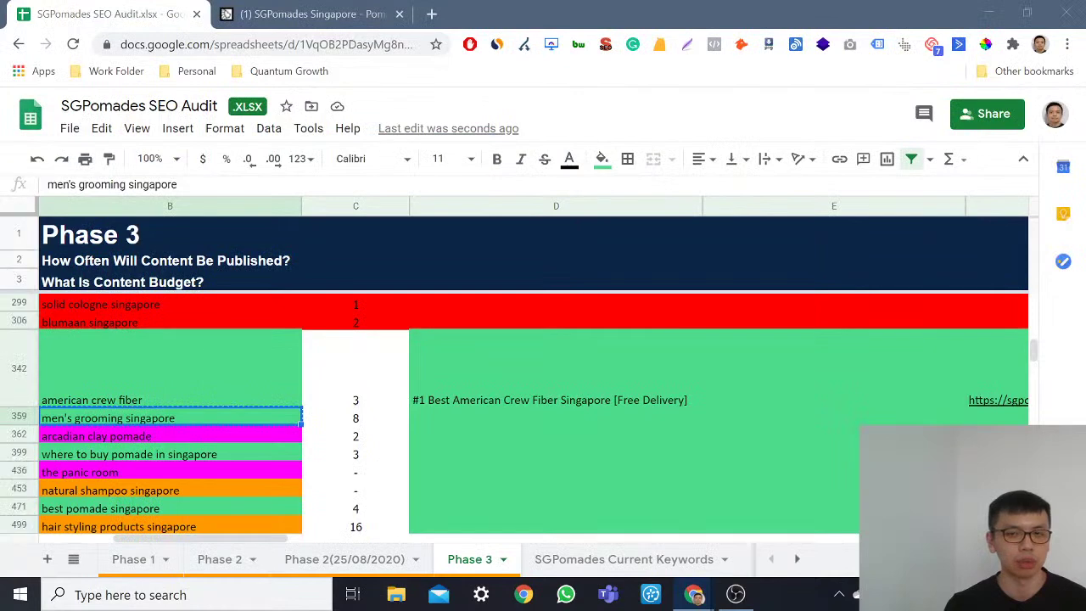
Step: Compare the D342 title tag with the competitor titles in the open incognito search, and return to the audit sheet
click(505, 417)
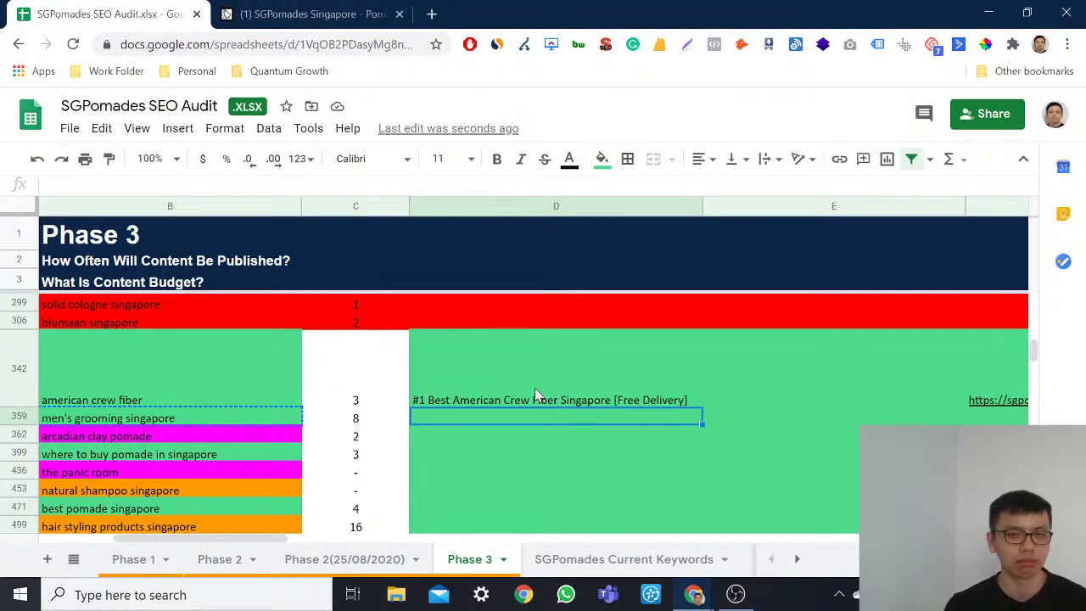
click(533, 387)
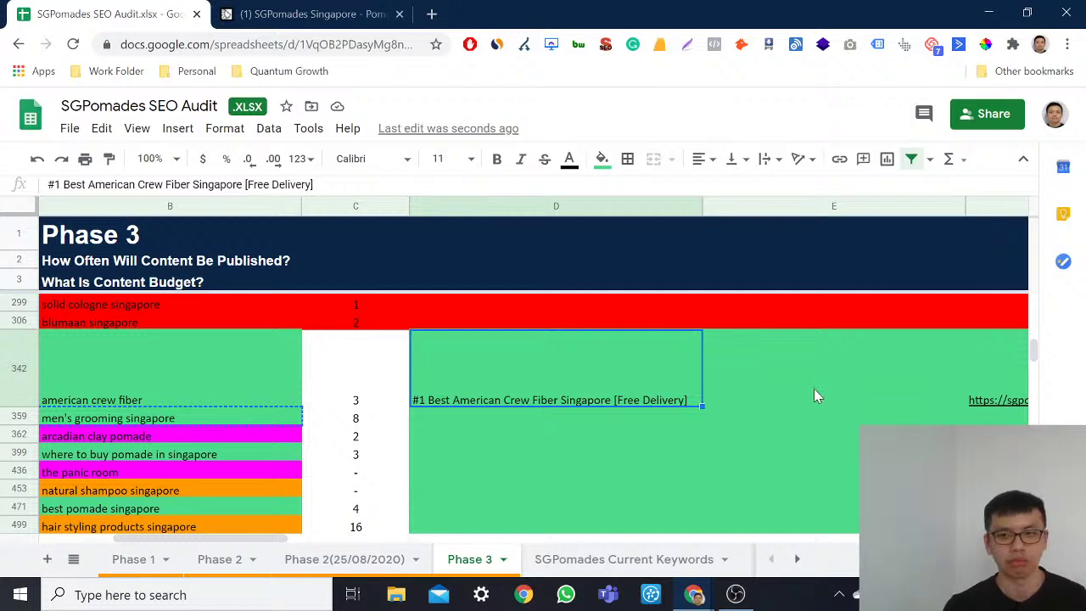
key(Down)
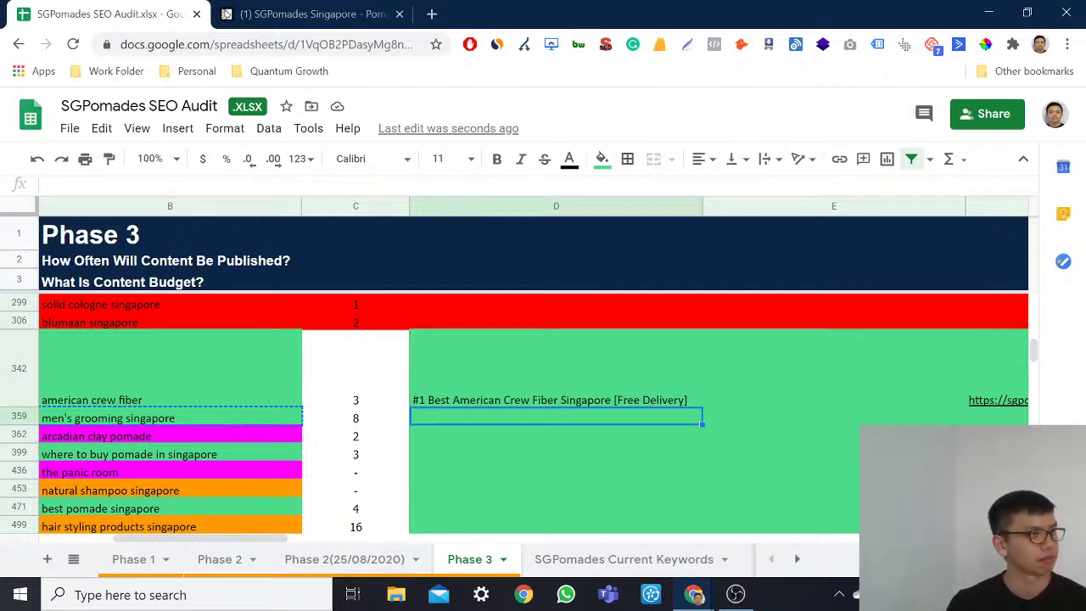
key(alt+Tab)
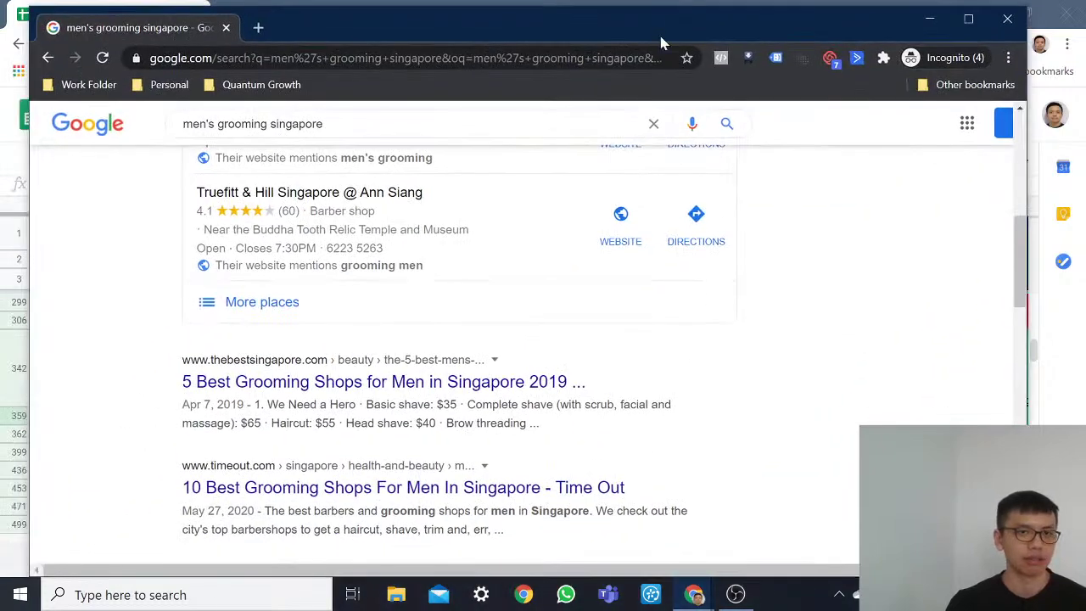
drag(689, 22, 670, 29)
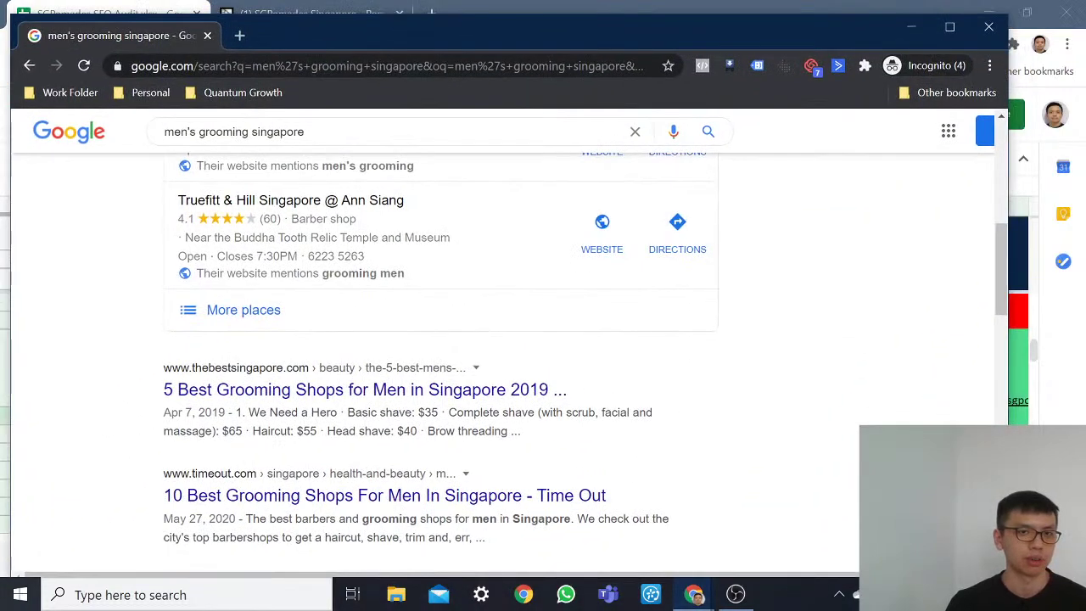
key(super+Down)
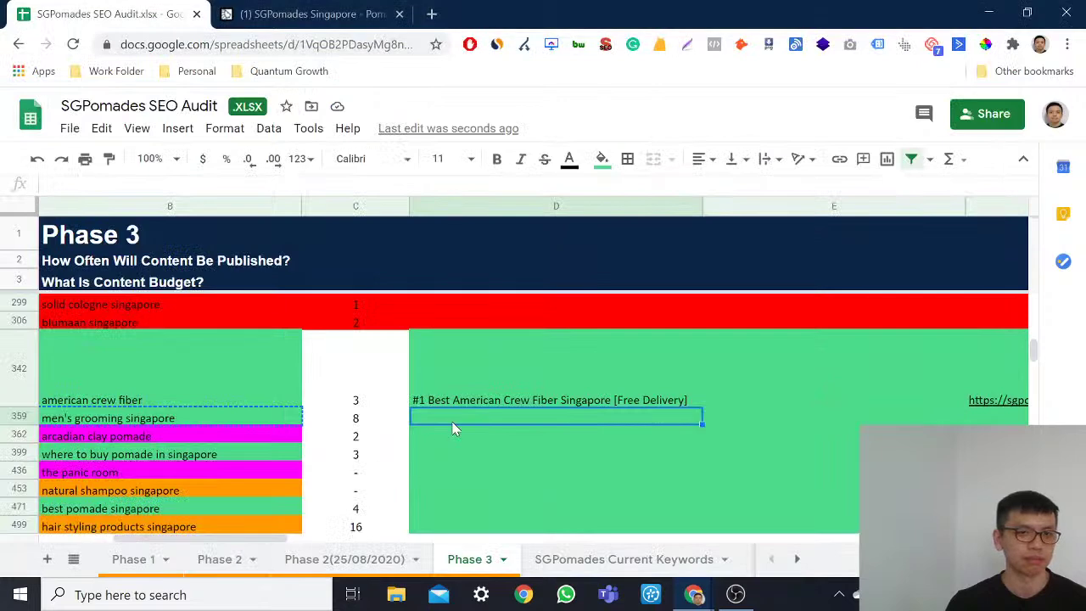
Step: Enter the title tag "6 Best Men Grooming Shops In Singapore [2020]" in D359 for the men's grooming singapore keyword
text(6 Best Grooming Shops)
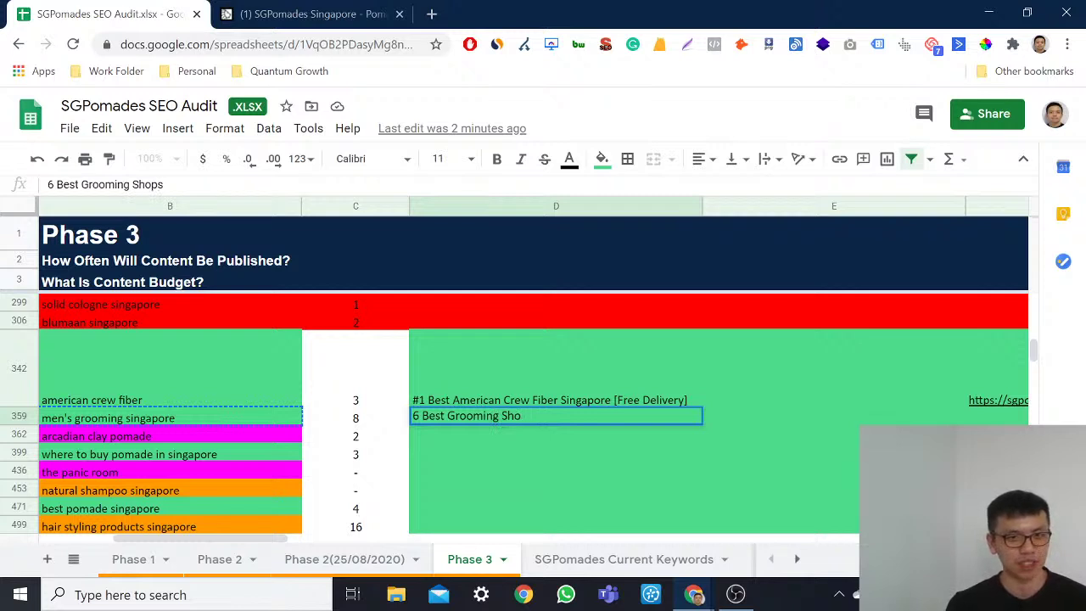
key(BackSpace)
key(BackSpace)
key(BackSpace)
key(BackSpace)
key(BackSpace)
key(BackSpace)
key(BackSpace)
key(BackSpace)
key(BackSpace)
key(BackSpace)
key(BackSpace)
key(BackSpace)
key(BackSpace)
text(Men Grooming Shops In Singapore)
key(BackSpace)
key(BackSpace)
key(BackSpace)
key(BackSpace)
key(BackSpace)
key(BackSpace)
key(BackSpace)
key(BackSpace)
text(ingapore [2020)
key(Return)
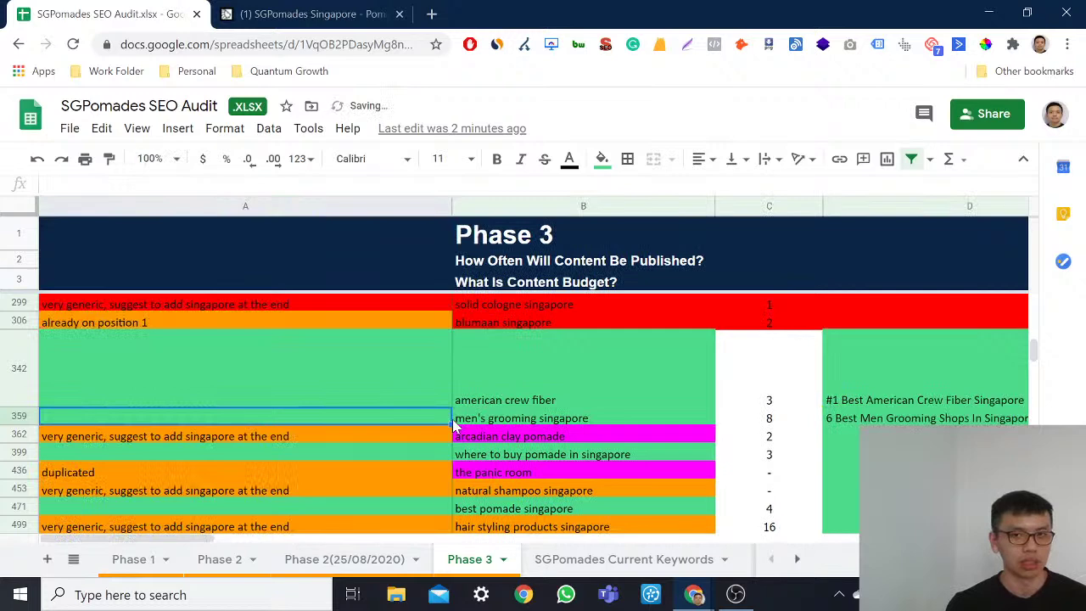
click(452, 419)
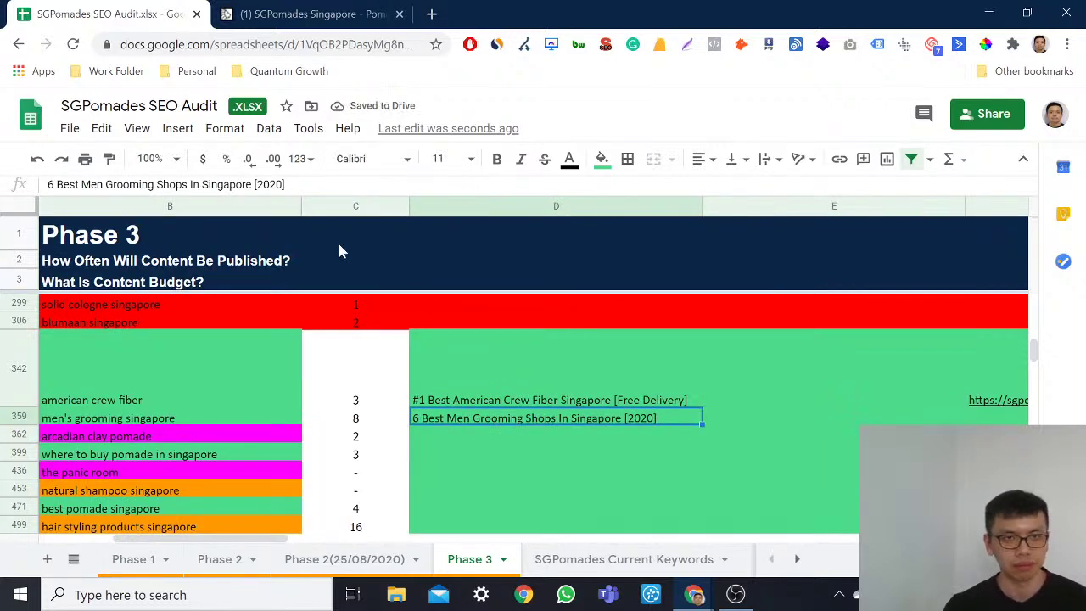
Step: Insert "Current Month" before 2020 inside the brackets of the D359 title tag
click(255, 184)
text(Curent)
key(BackSpace)
key(BackSpace)
key(BackSpace)
key(BackSpace)
text(rrent Month)
key(Return)
Step: Search Google in a new incognito window for whether Shopify allows the current month in the title tag
key(ctrl+shift+n)
text(do)
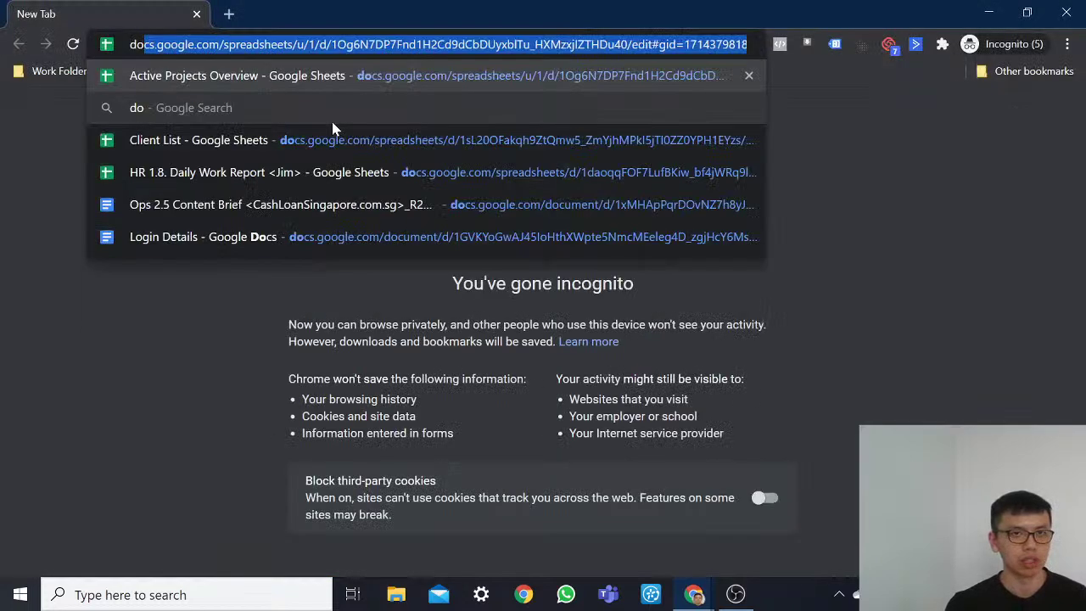
text(es shopify allwo for current month)
key(Return)
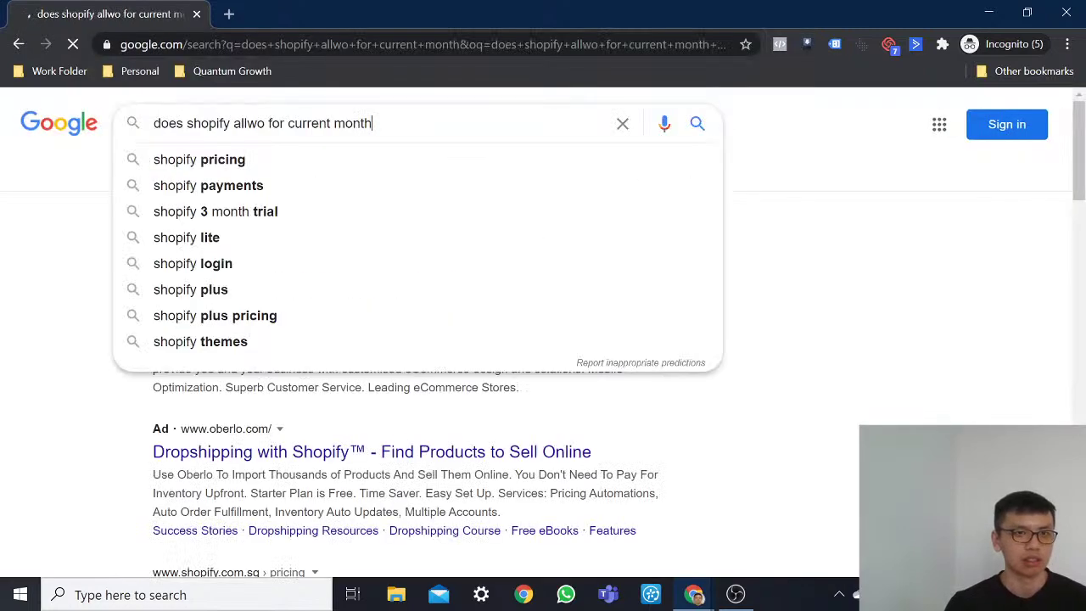
text(in title tag)
key(Return)
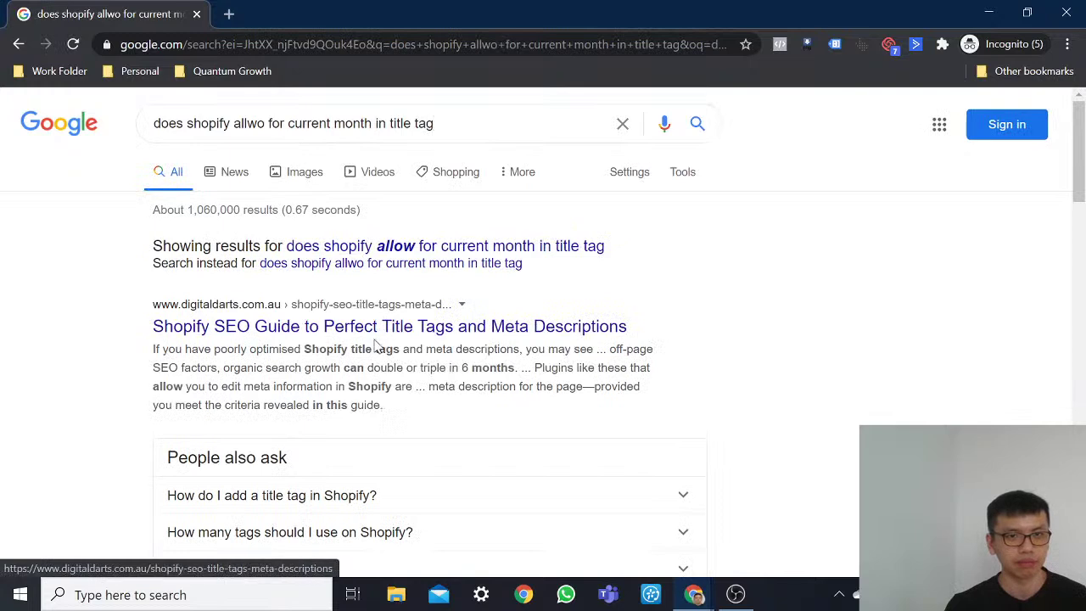
scroll(328, 373, down, 4)
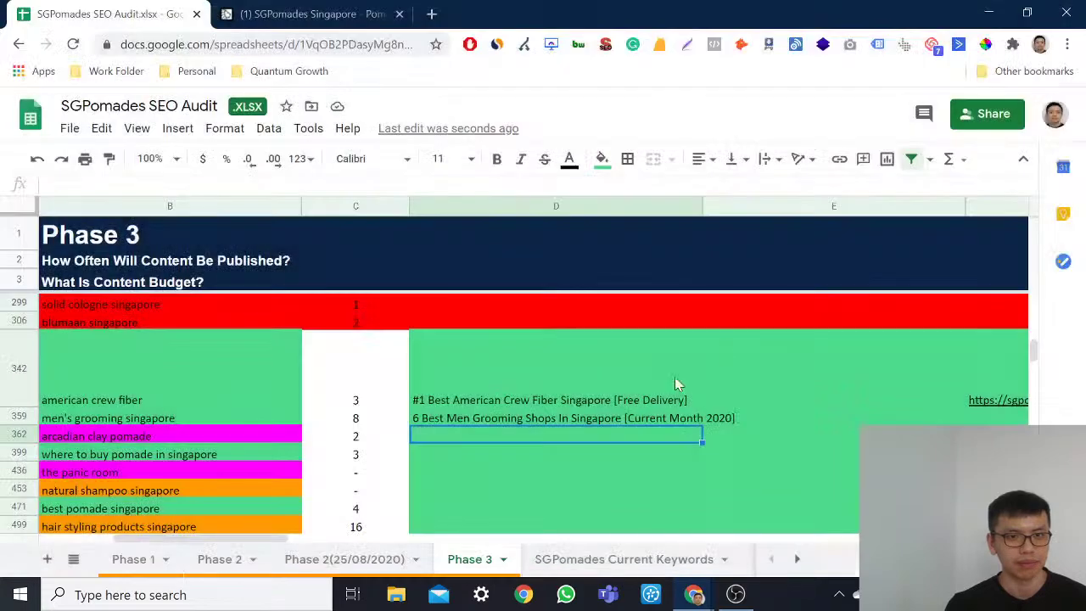
Step: Remove "Current Month" from the D359 title tag, leaving only 2020 in the brackets
click(671, 420)
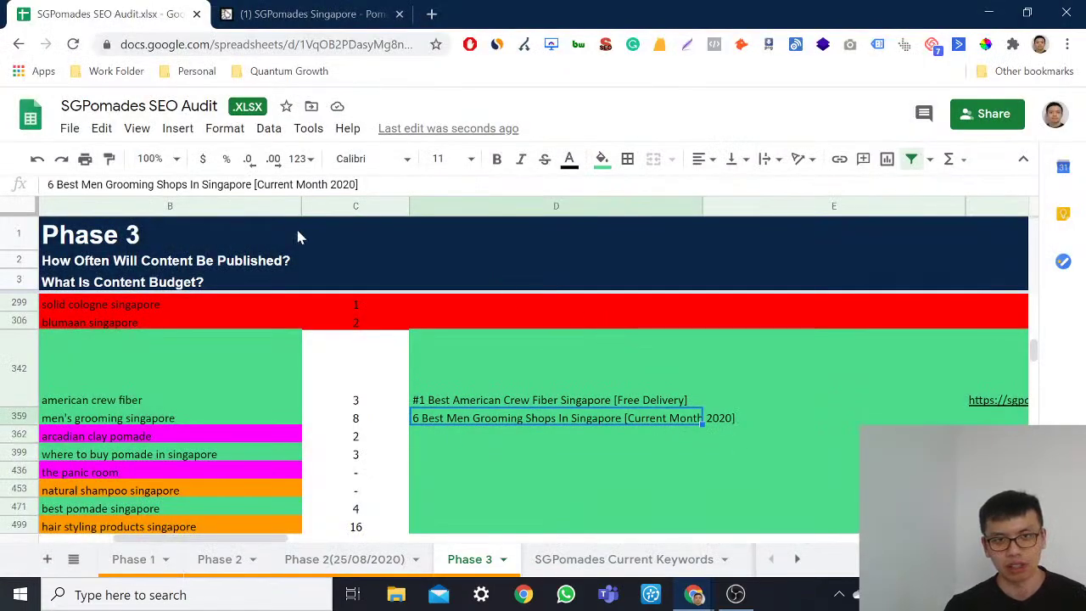
drag(329, 184, 222, 184)
drag(327, 184, 276, 184)
key(BackSpace)
key(BackSpace)
key(BackSpace)
key(BackSpace)
key(BackSpace)
key(Delete)
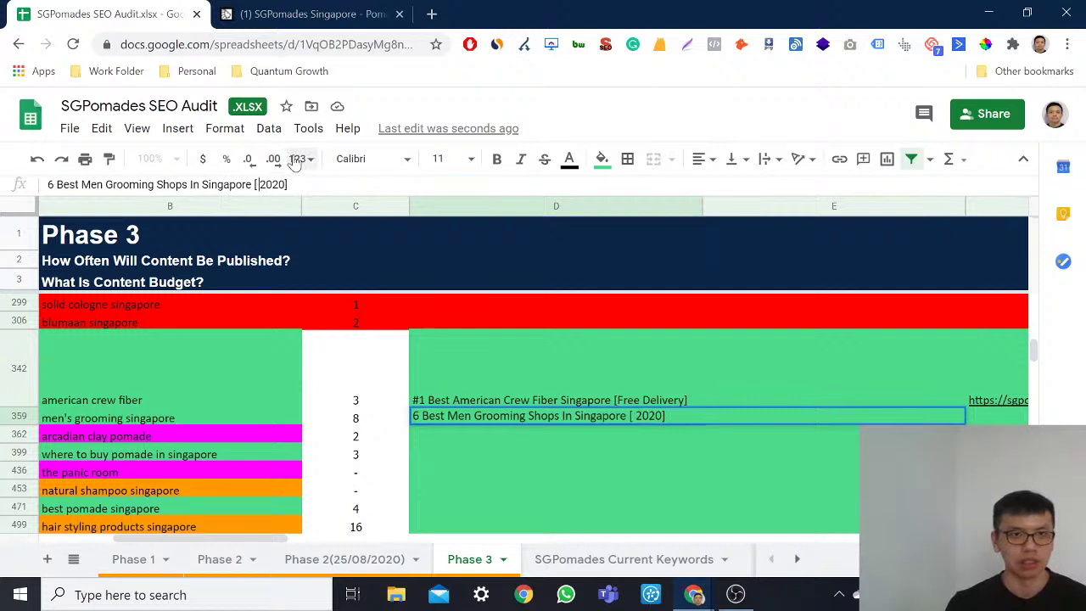
key(Return)
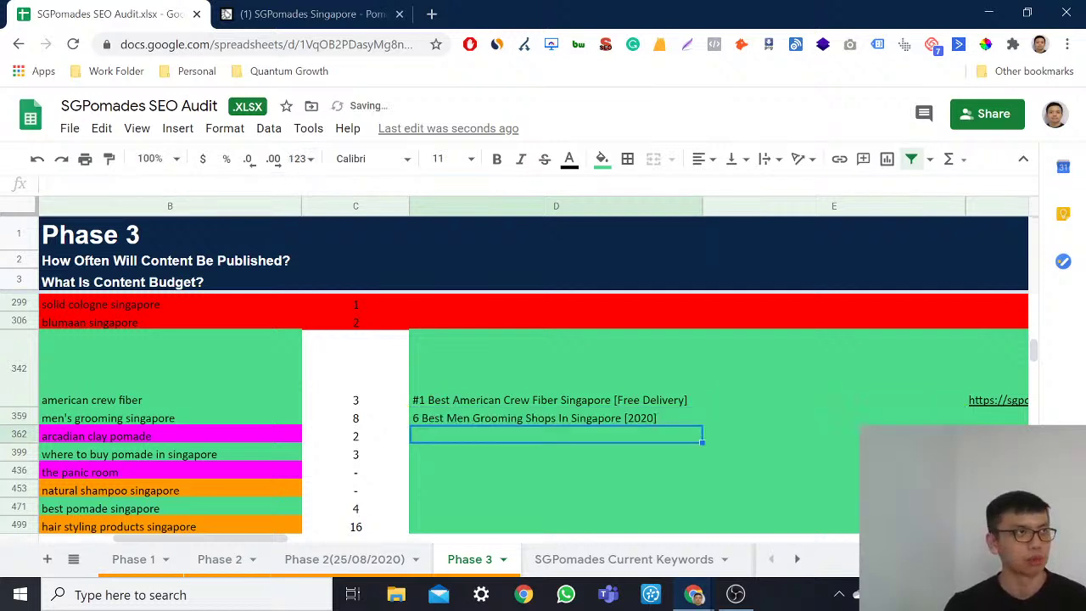
click(674, 420)
drag(161, 536, 216, 545)
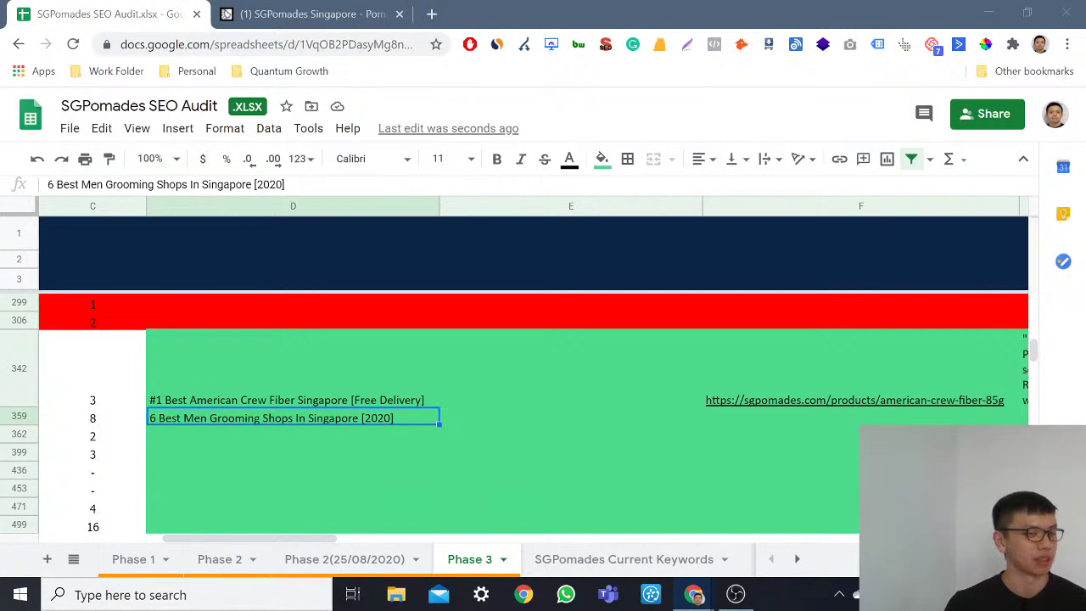
click(852, 421)
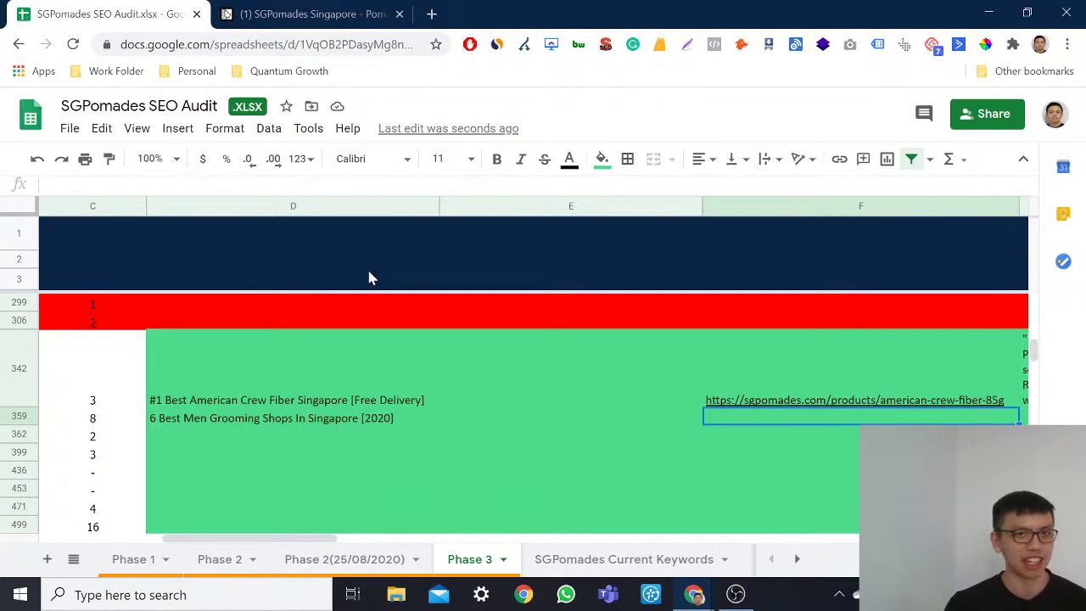
click(365, 12)
click(194, 45)
key(ctrl+c)
key(ctrl+shift+Tab)
key(ctrl+v)
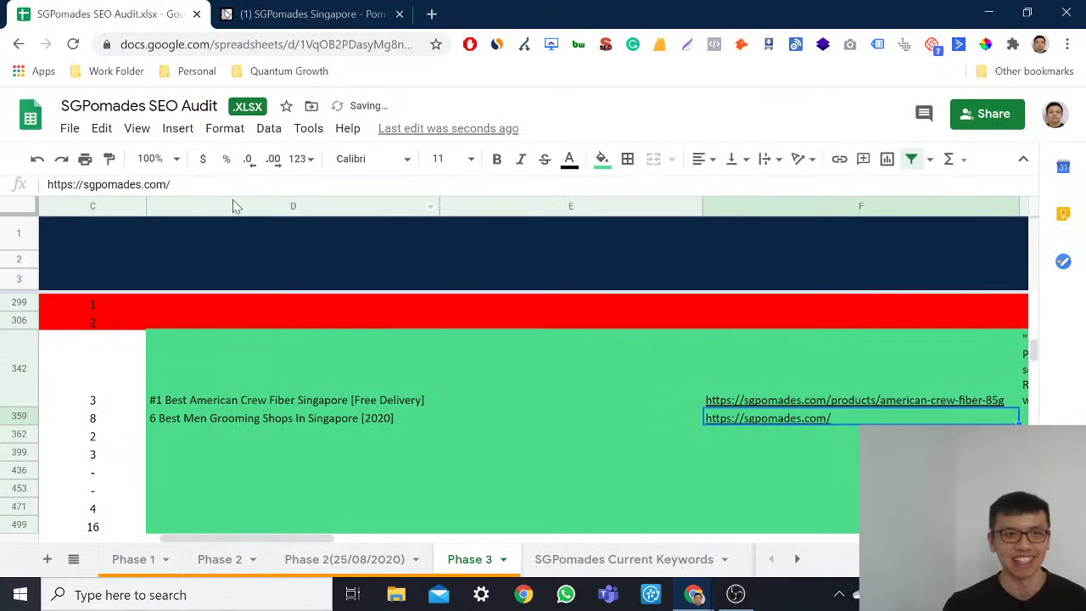
click(196, 184)
text(best-men-grooming)
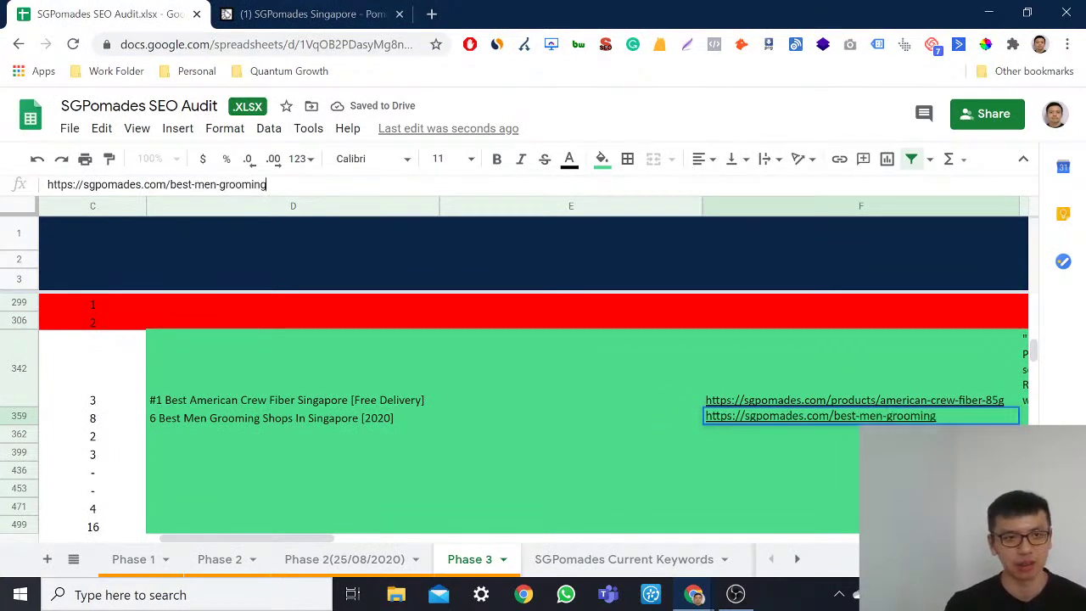
text(-shops)
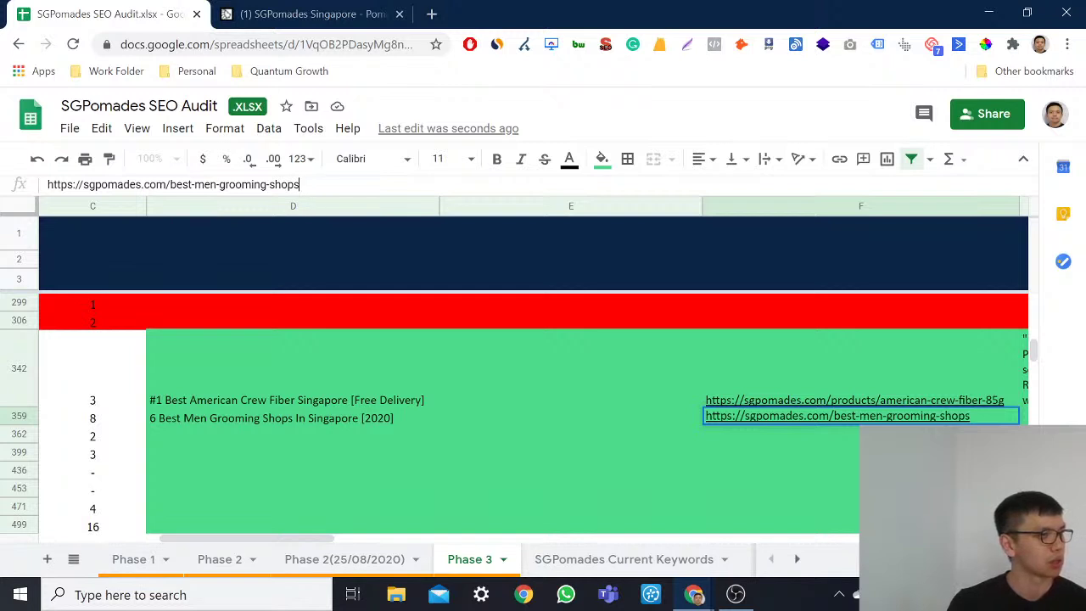
text(-singapore/)
key(Return)
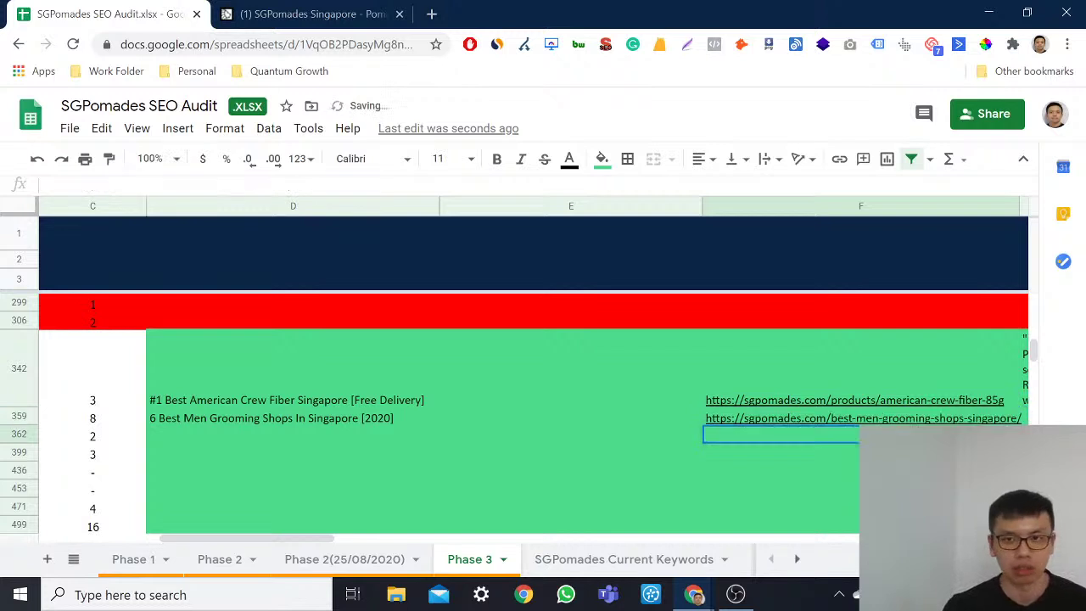
Step: Copy the "Beef up content" recommendation from G342 into G359 and fit row 359's height to the text
drag(314, 540, 393, 540)
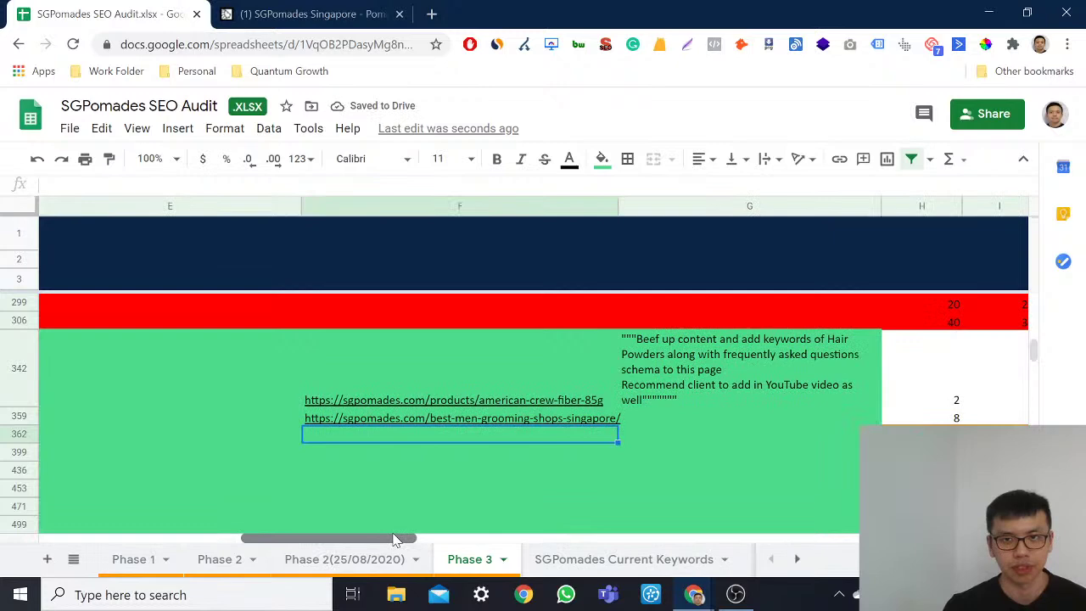
click(811, 351)
key(ctrl+c)
click(739, 416)
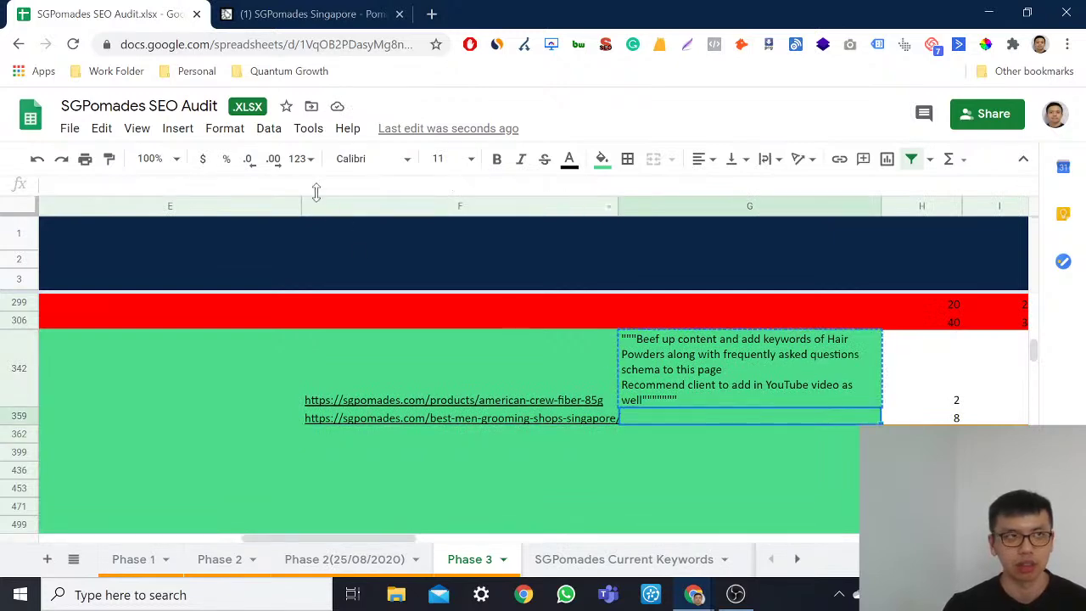
key(ctrl+v)
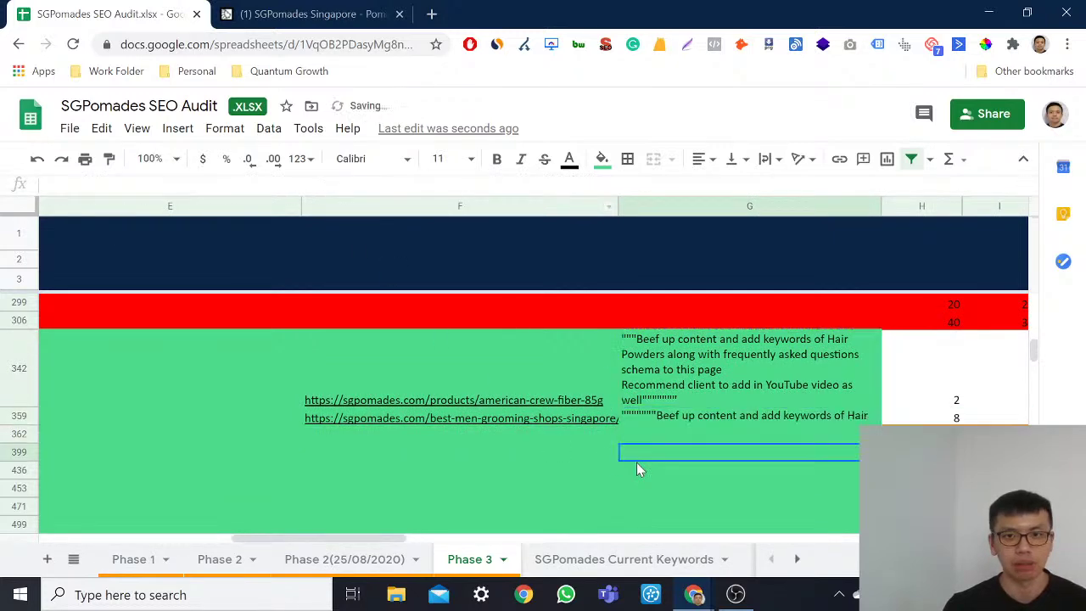
double_click(25, 424)
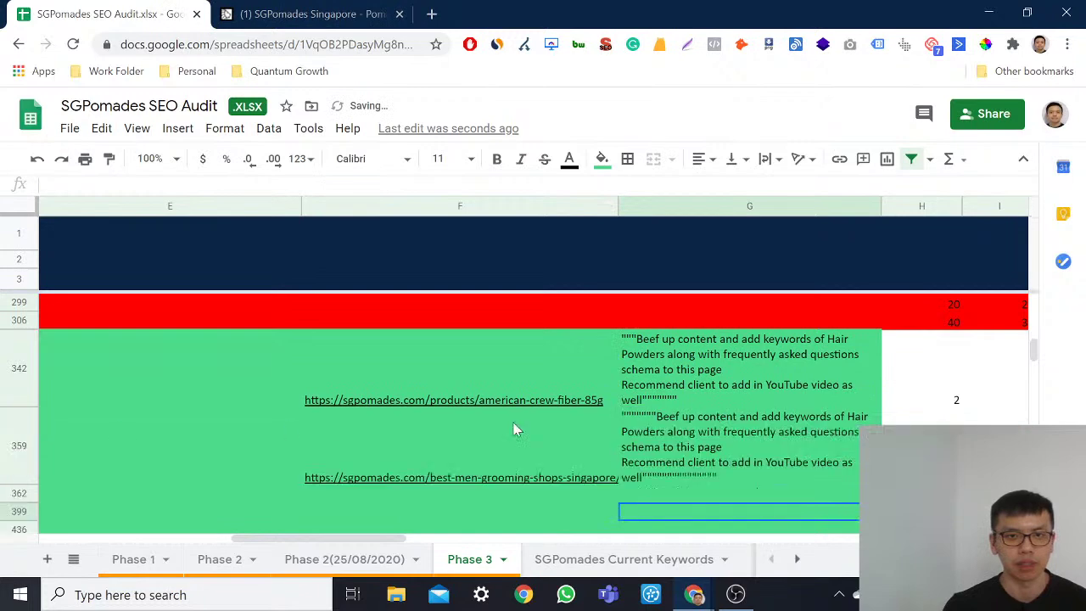
Step: Remove the surplus quotation marks around the "Beef up content" recommendation in G359
double_click(655, 420)
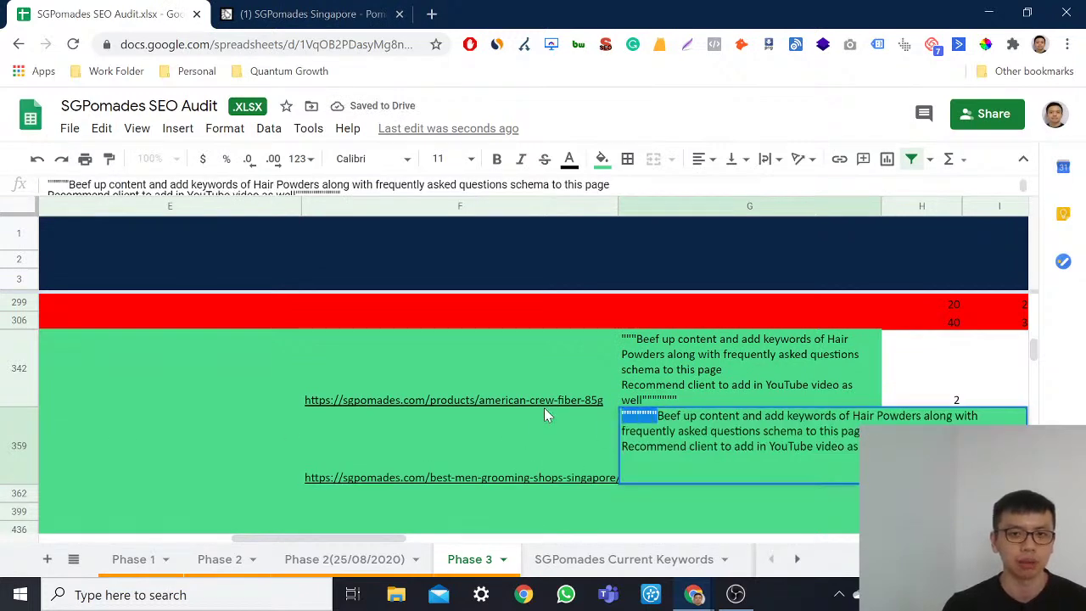
drag(657, 416, 548, 416)
key(BackSpace)
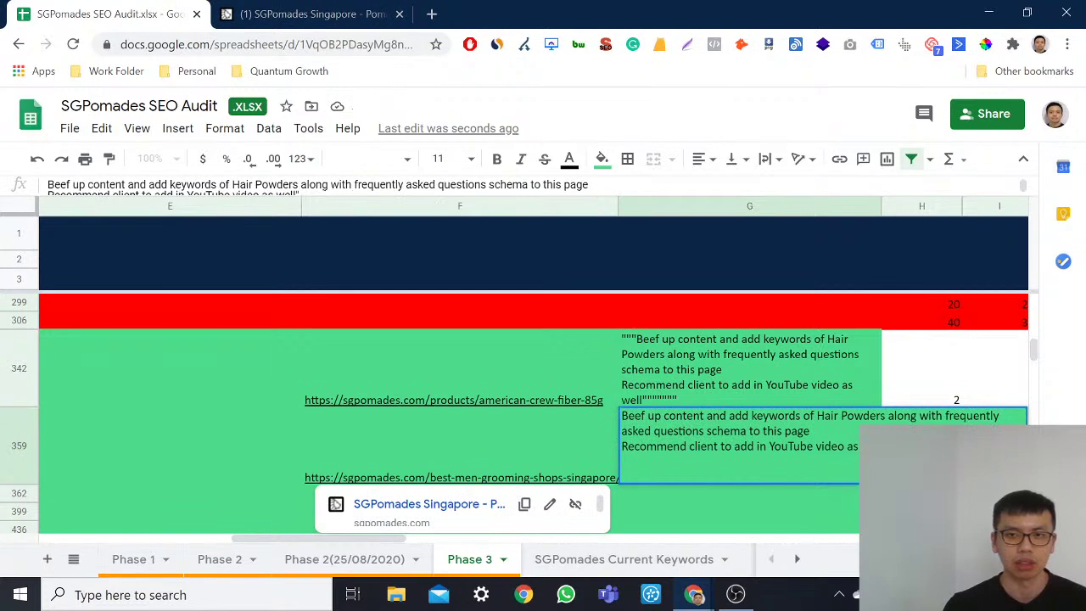
key(Return)
Step: Strip the extra quotation marks from both ends of the recommendation text in G342
click(749, 367)
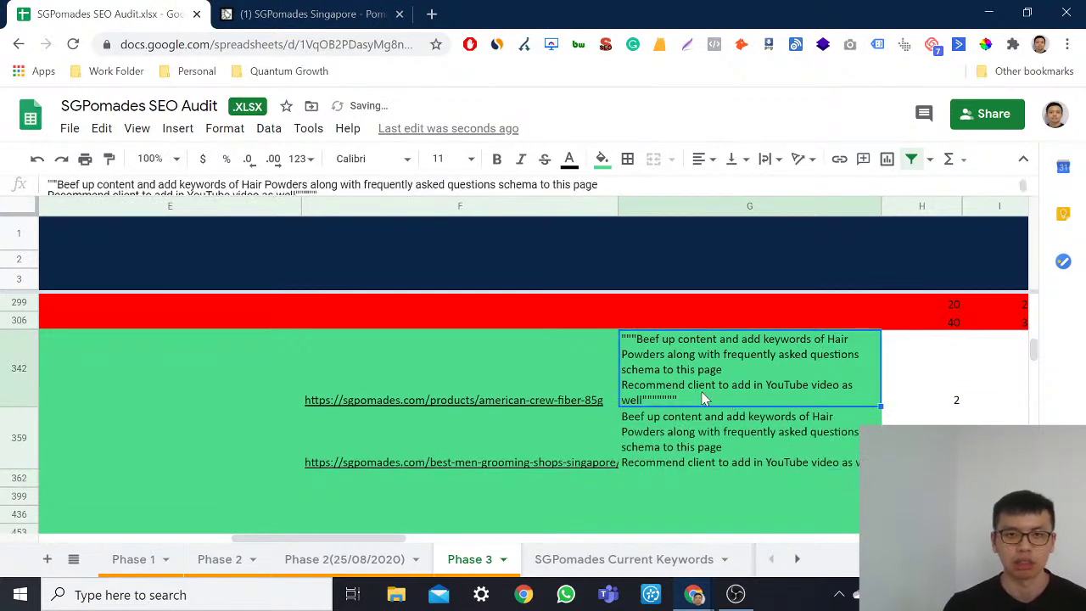
key(Return)
key(shift+Left)
key(shift+Left)
key(shift+Left)
key(shift+Left)
key(shift+Left)
key(shift+Left)
key(shift+Left)
key(shift+Left)
key(BackSpace)
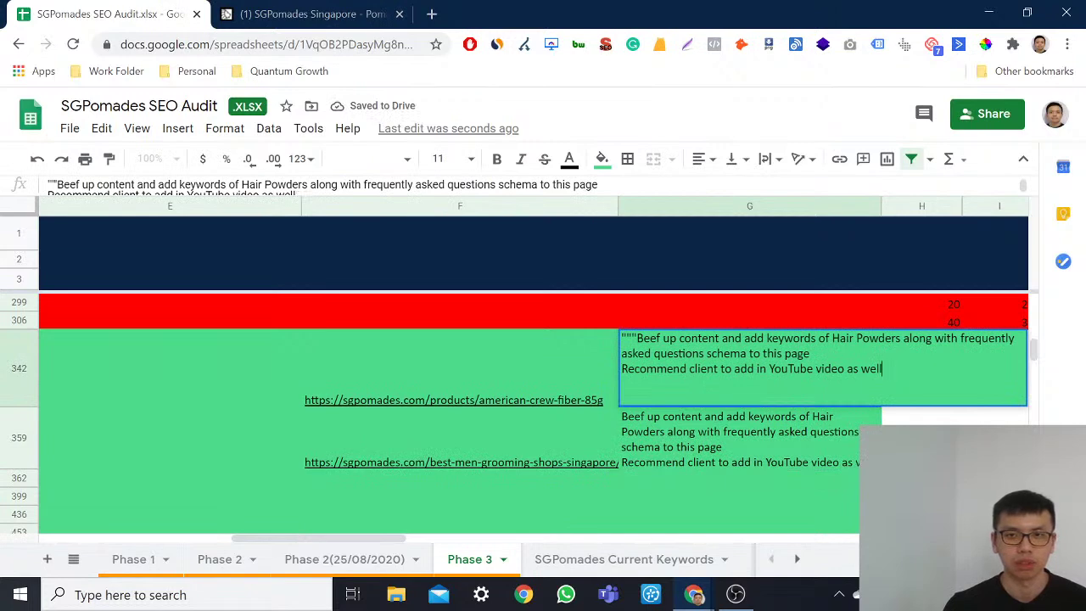
key(ctrl+Home)
key(shift+Right)
key(shift+Right)
key(shift+Right)
key(BackSpace)
mouse_move(593, 399)
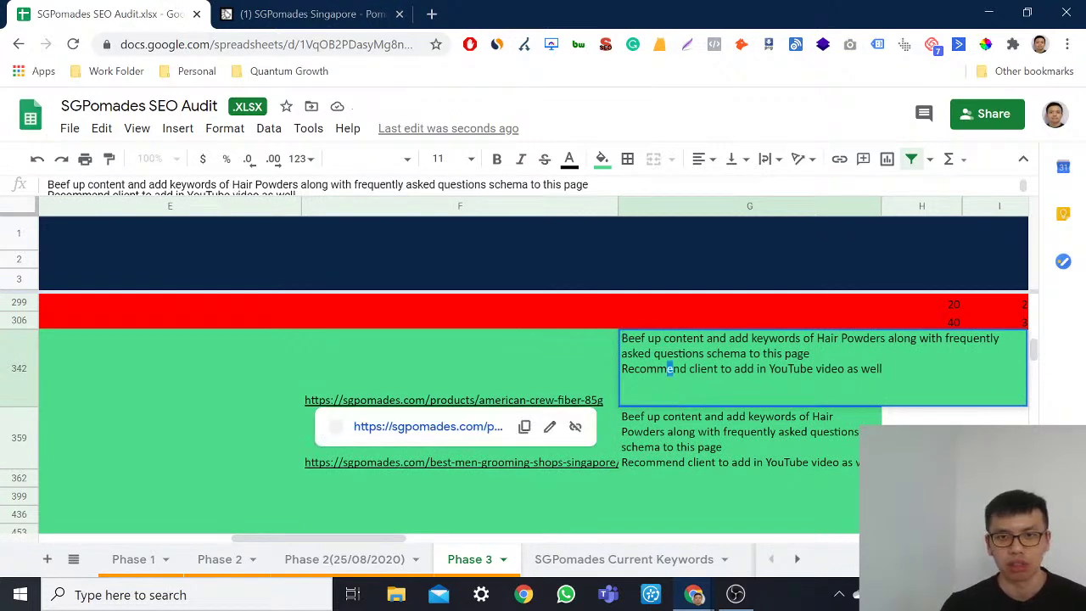
key(Return)
Step: Search Google in an incognito window for the B399 keyword "where to buy pomade in singapore" and locate the SGPomades listing
click(610, 463)
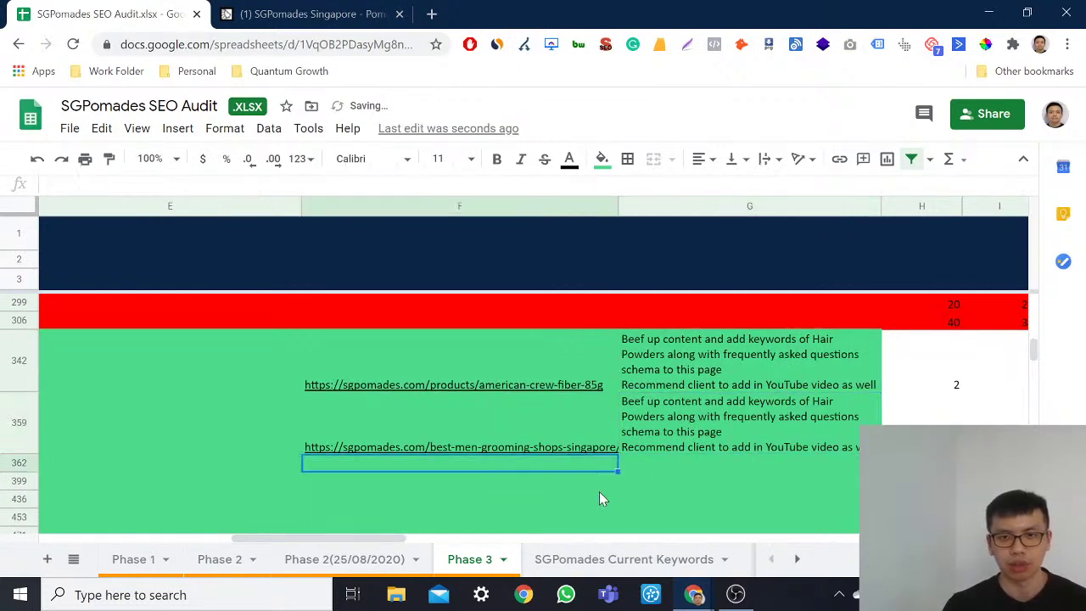
drag(393, 538, 198, 540)
click(335, 465)
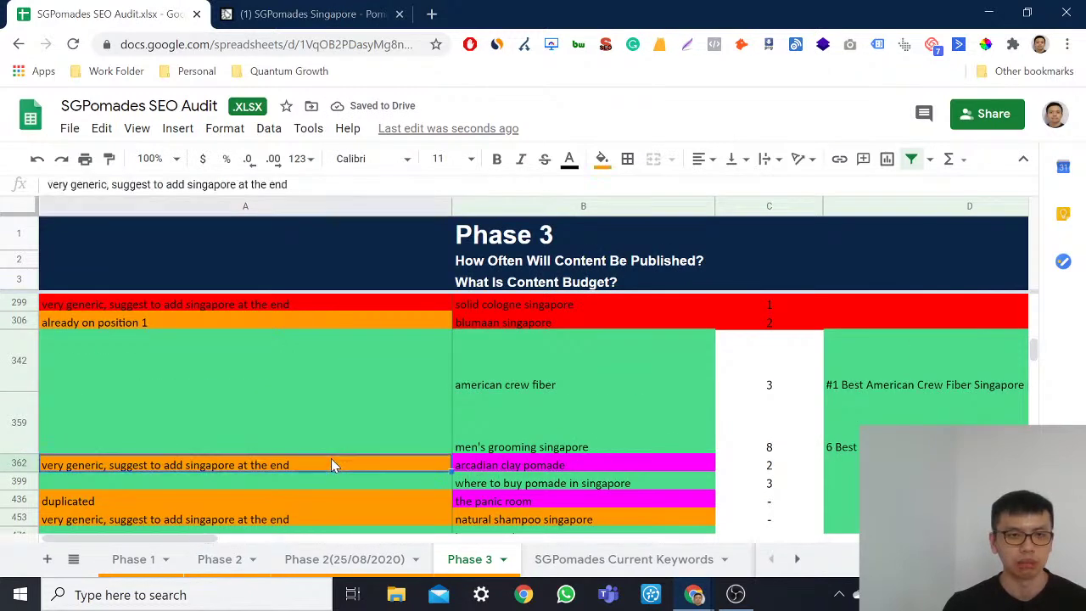
click(533, 466)
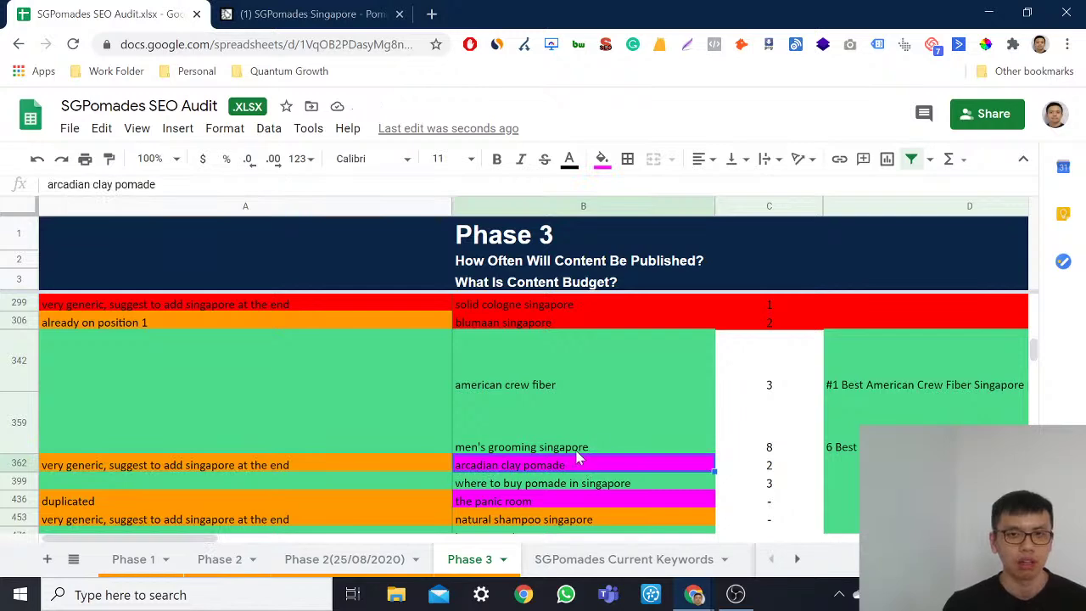
click(599, 483)
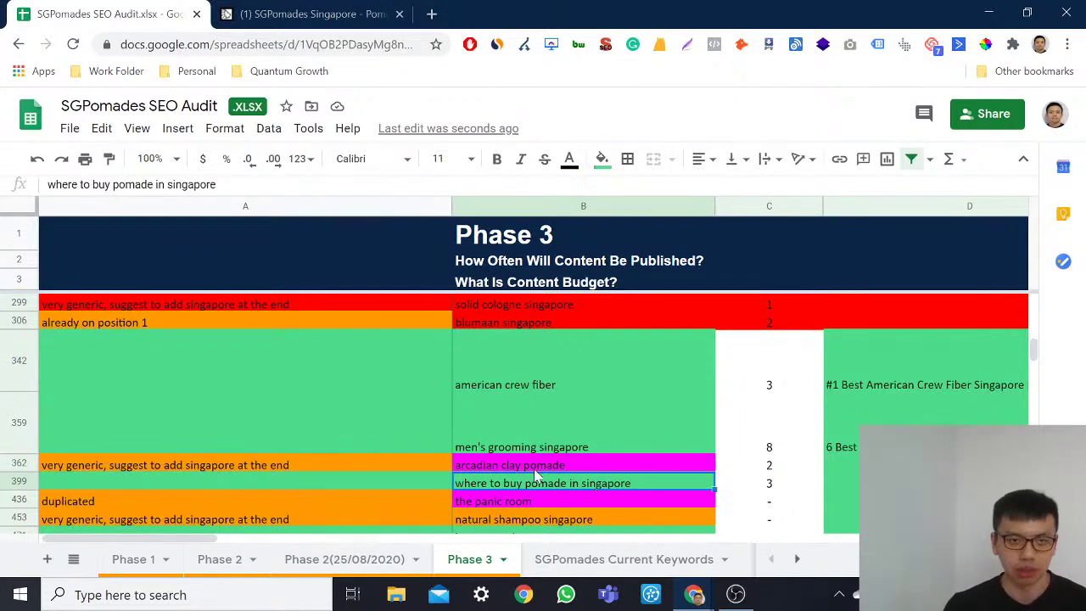
key(ctrl+c)
key(ctrl+shift+n)
key(ctrl+v)
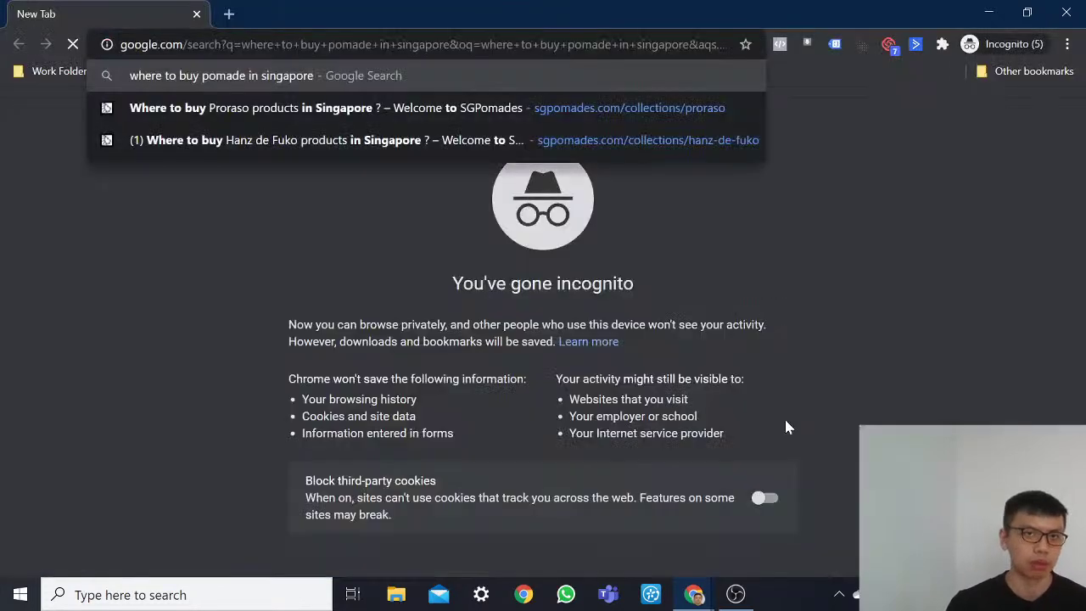
key(Return)
scroll(608, 386, down, 10)
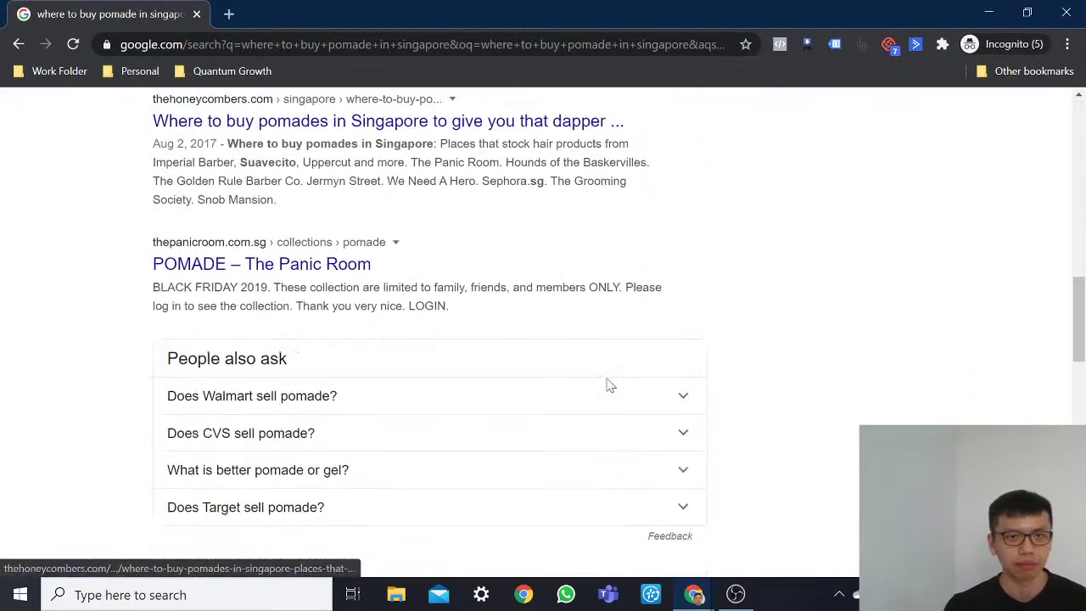
scroll(608, 382, up, 2)
scroll(230, 416, down, 5)
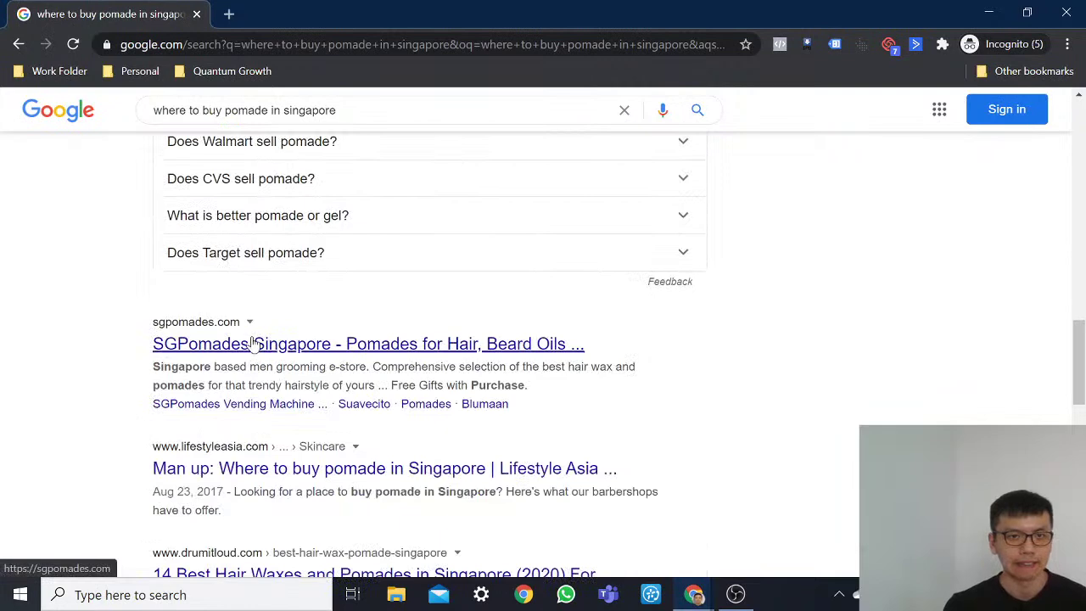
Step: Check the open SGPomades homepage for the phrase "where to buy"
click(806, 464)
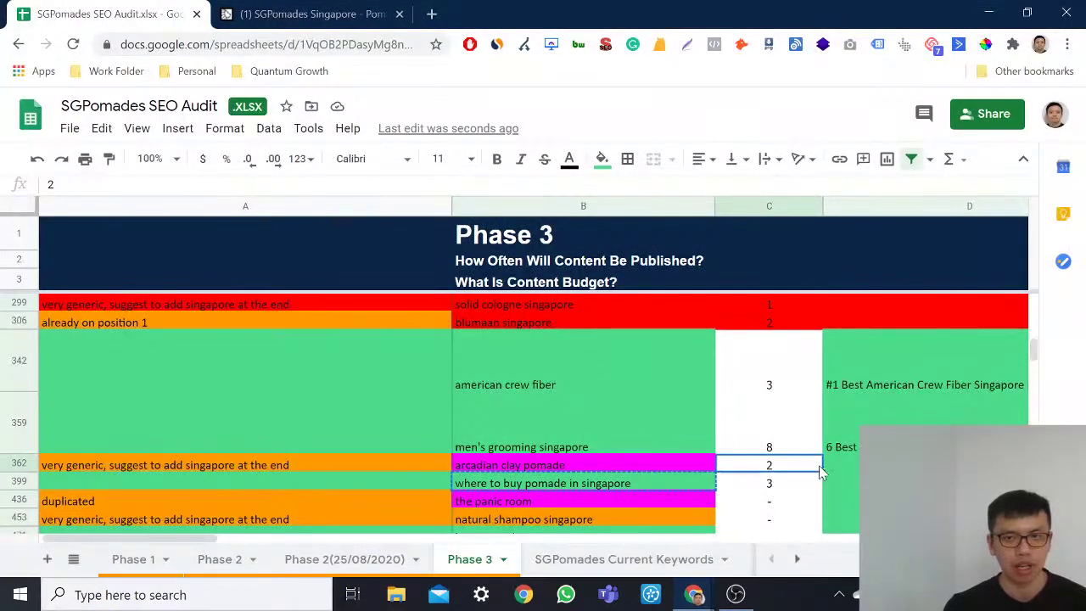
key(Right)
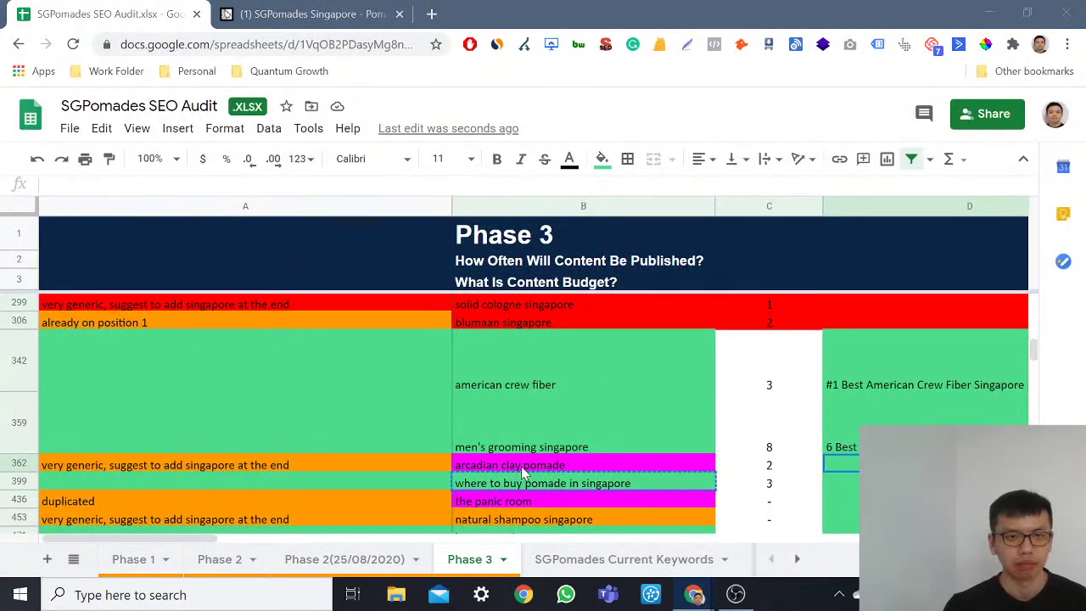
click(531, 8)
click(287, 6)
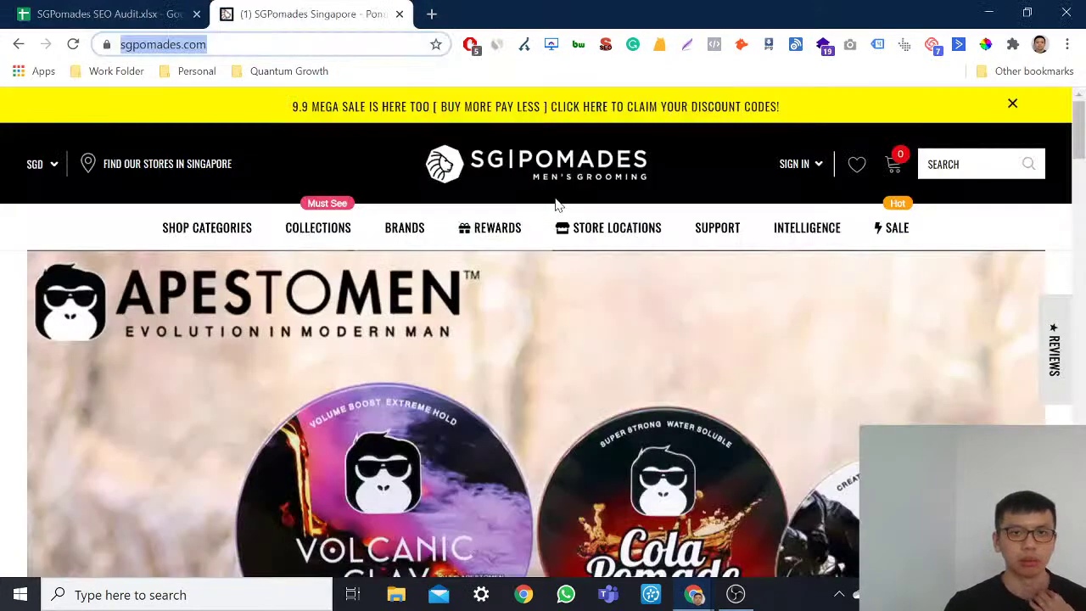
key(ctrl+f)
text(where to buy)
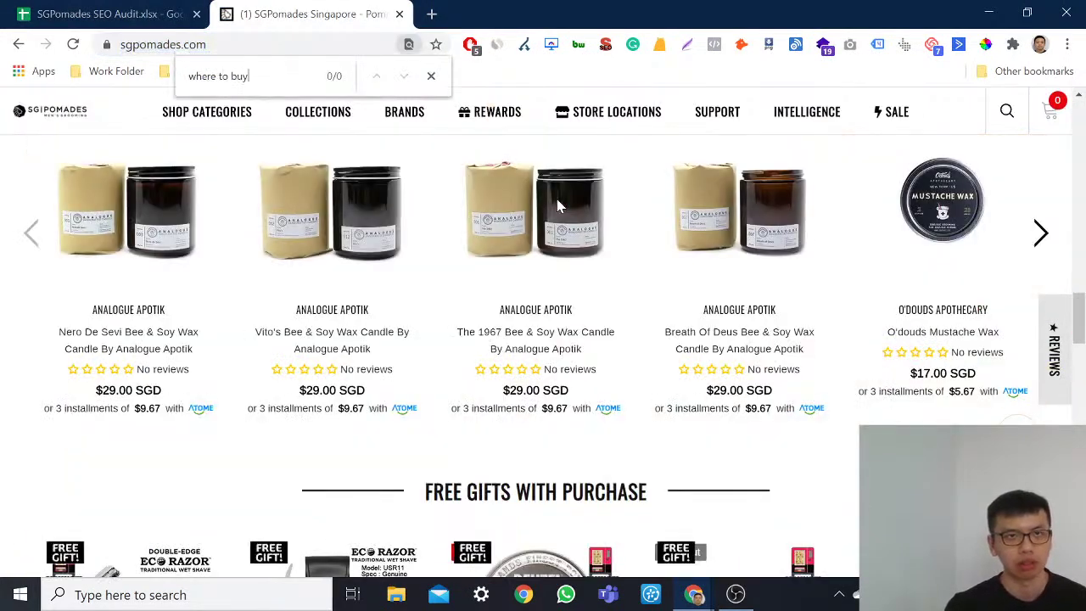
Step: Copy the title tag, homepage URL and content recommendation from row 102 into row 399, starting at D399
click(181, 11)
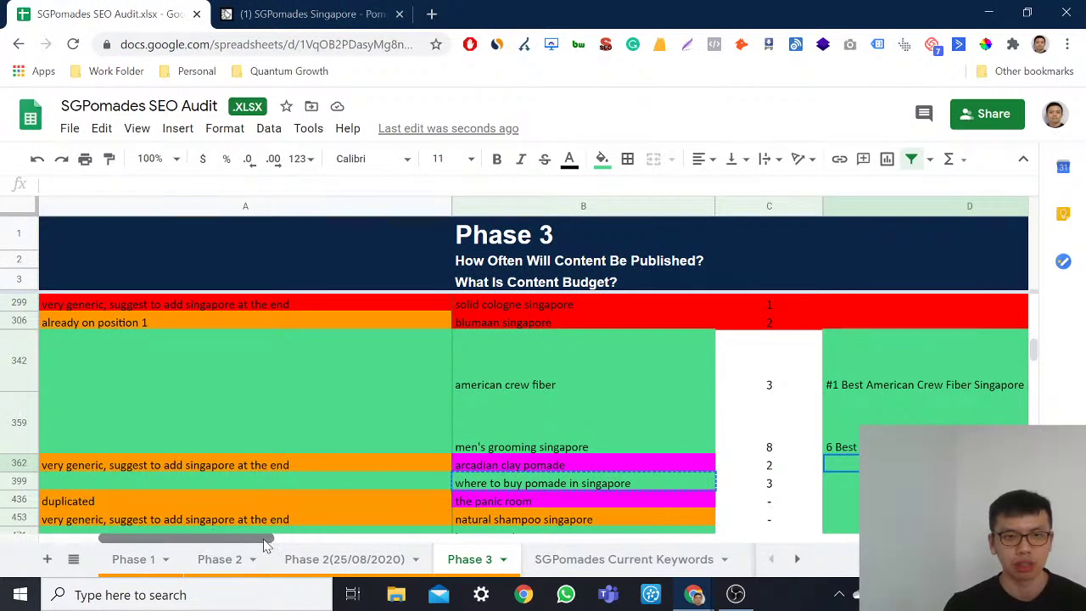
drag(254, 543, 347, 543)
scroll(594, 435, up, 3)
scroll(759, 430, up, 5)
click(775, 367)
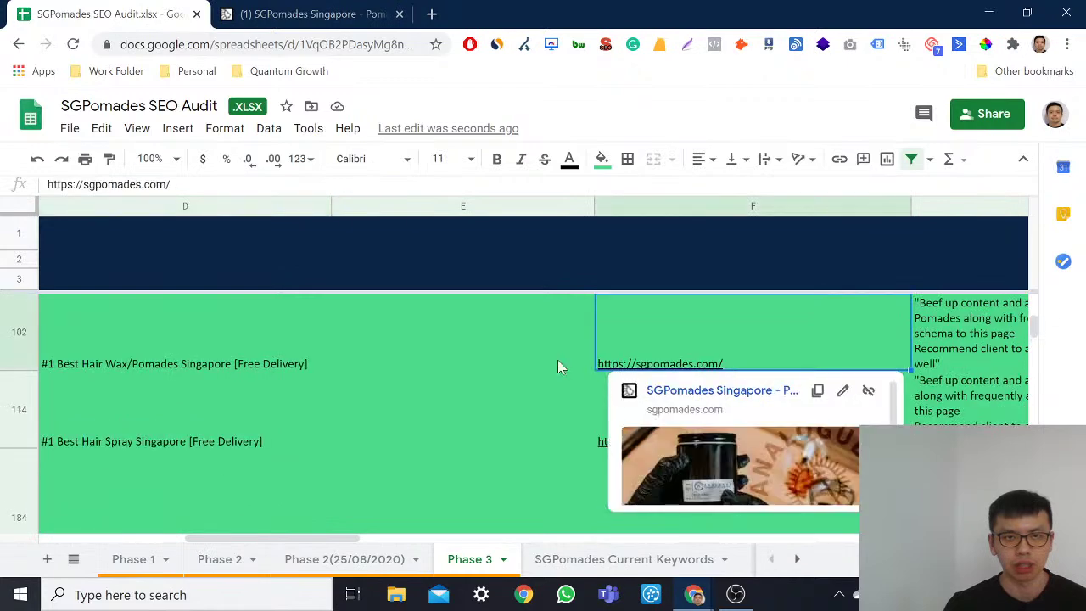
click(323, 365)
scroll(532, 397, down, 10)
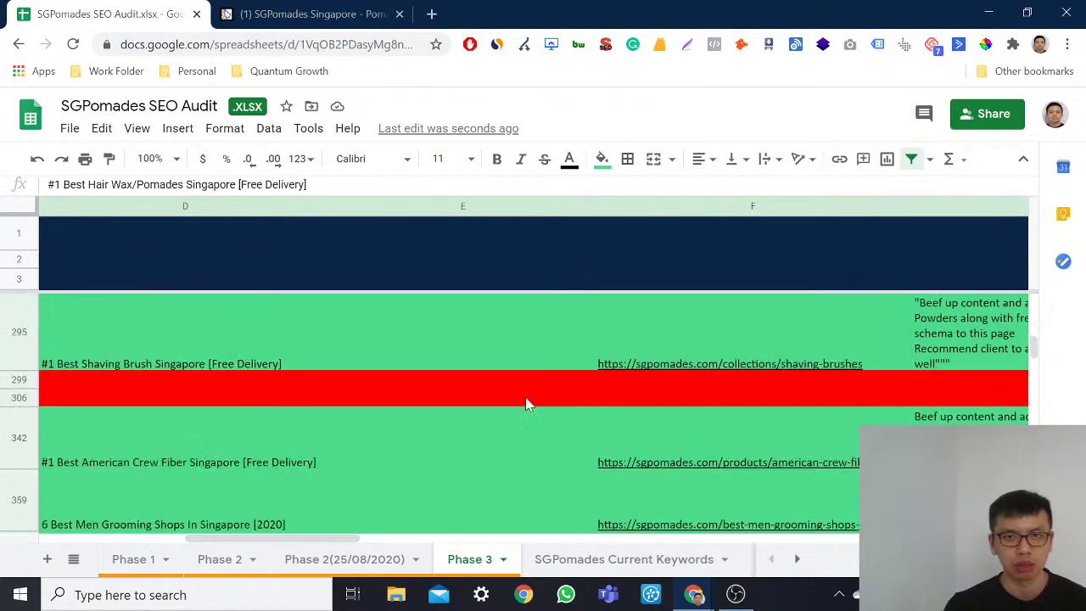
click(269, 366)
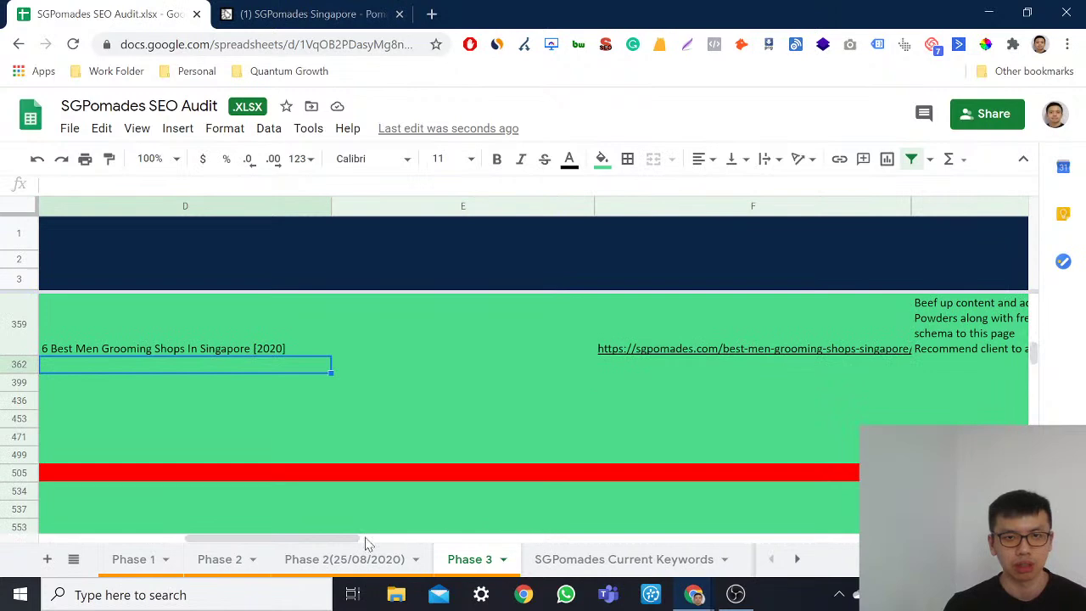
drag(314, 539, 262, 540)
click(544, 386)
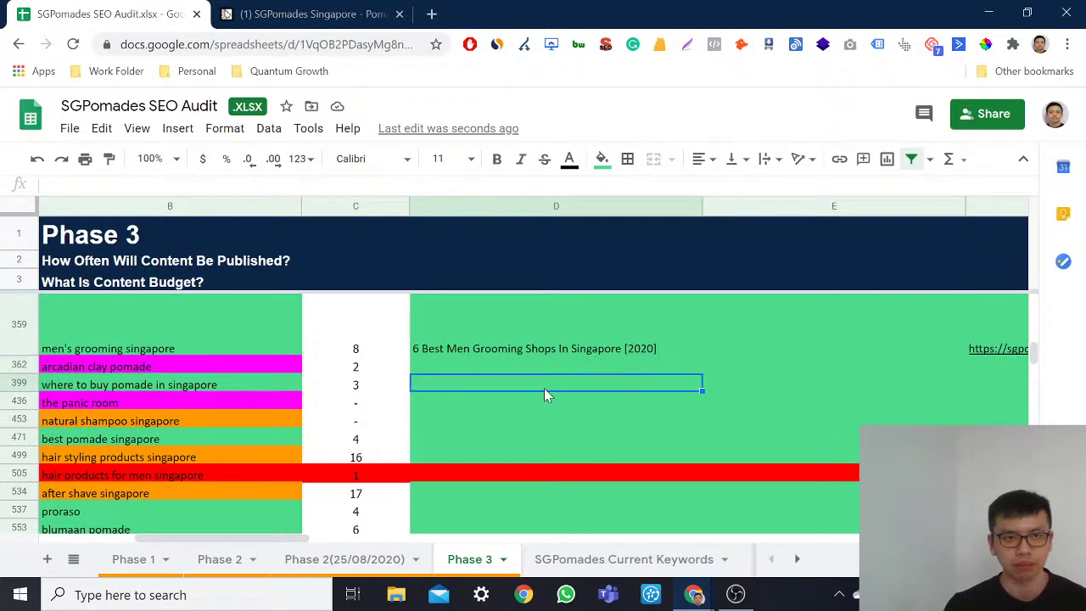
key(ctrl+v)
Step: Append the line 'Pleaes add a frequently asked question for "Where to buy pomade in Singapore"' to G399 and fit row 399's height
drag(290, 540, 470, 540)
click(499, 386)
double_click(498, 386)
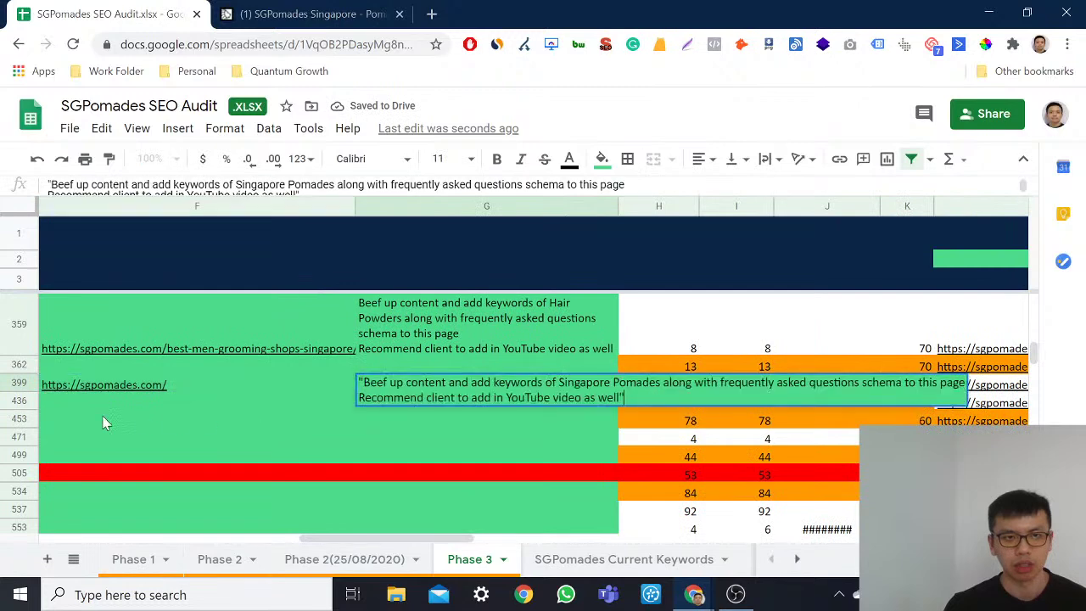
double_click(18, 392)
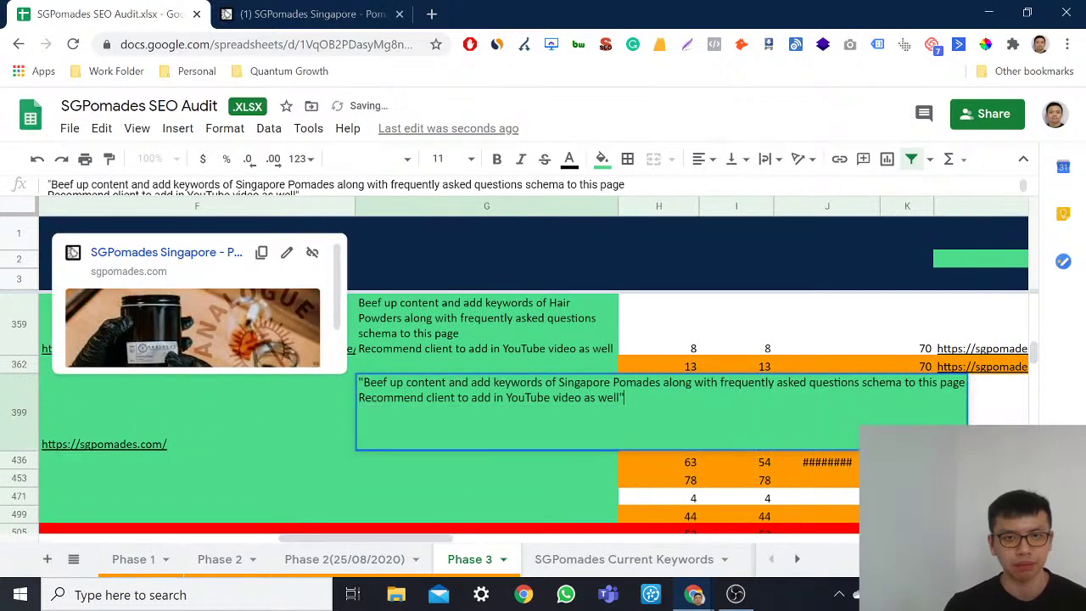
text(Pleaes )
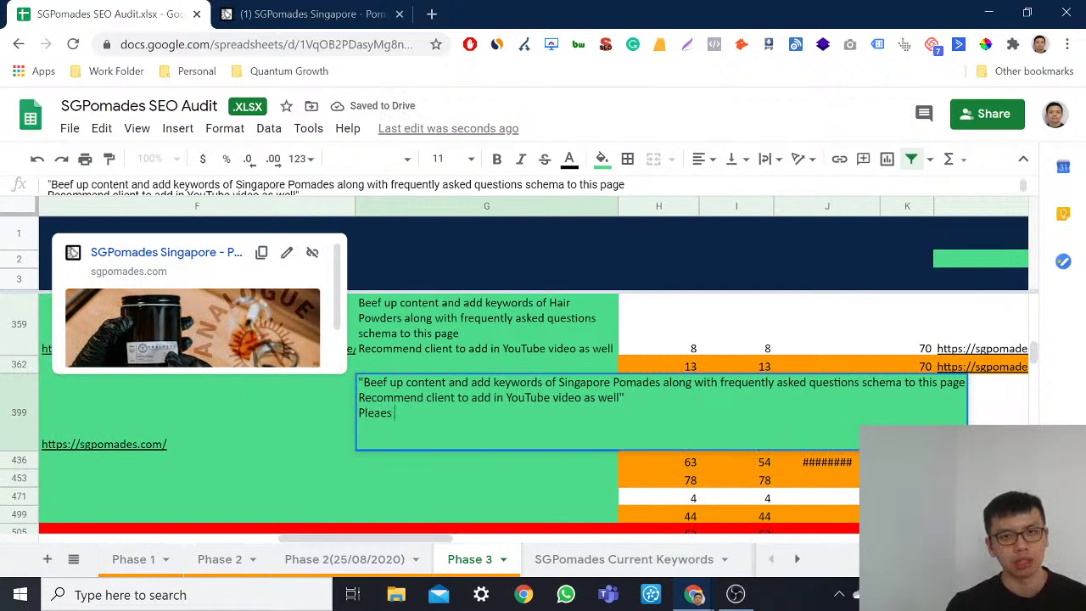
text(add a frequently asked question)
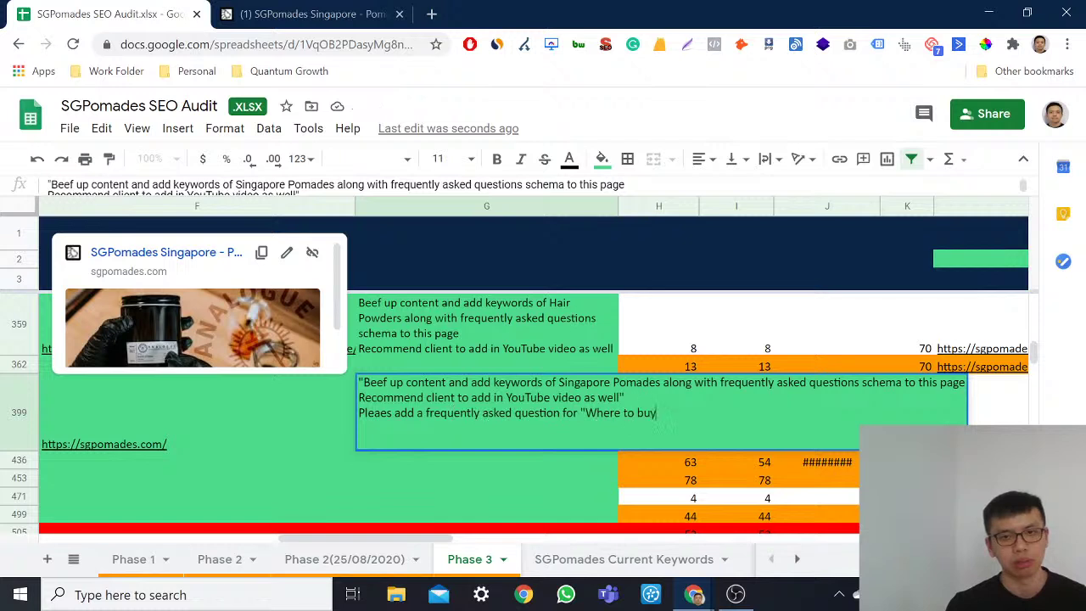
text(for "Where to buy pomade in Singapore")
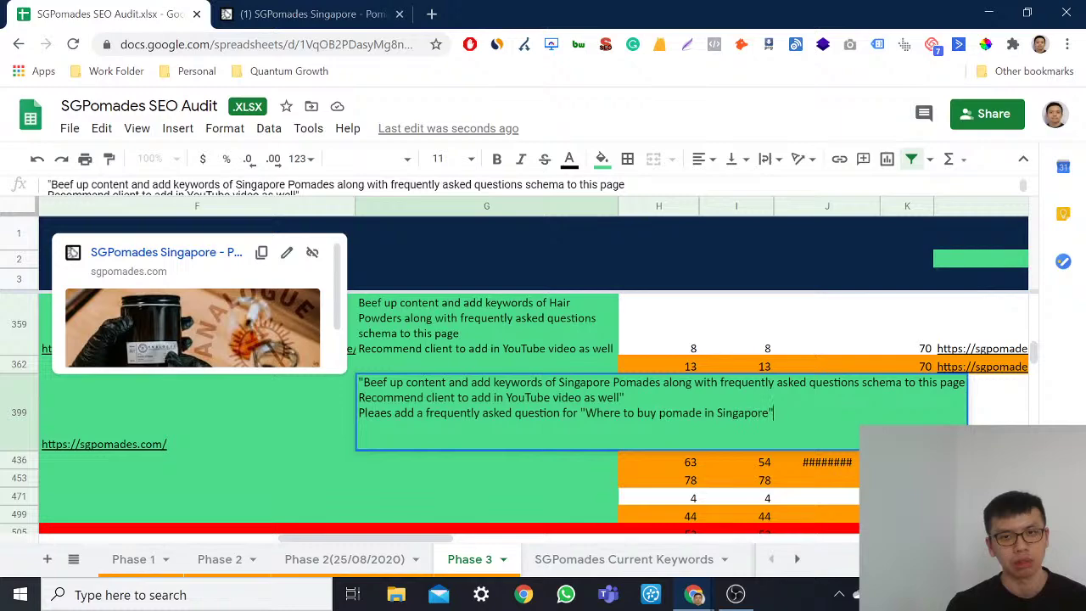
key(Return)
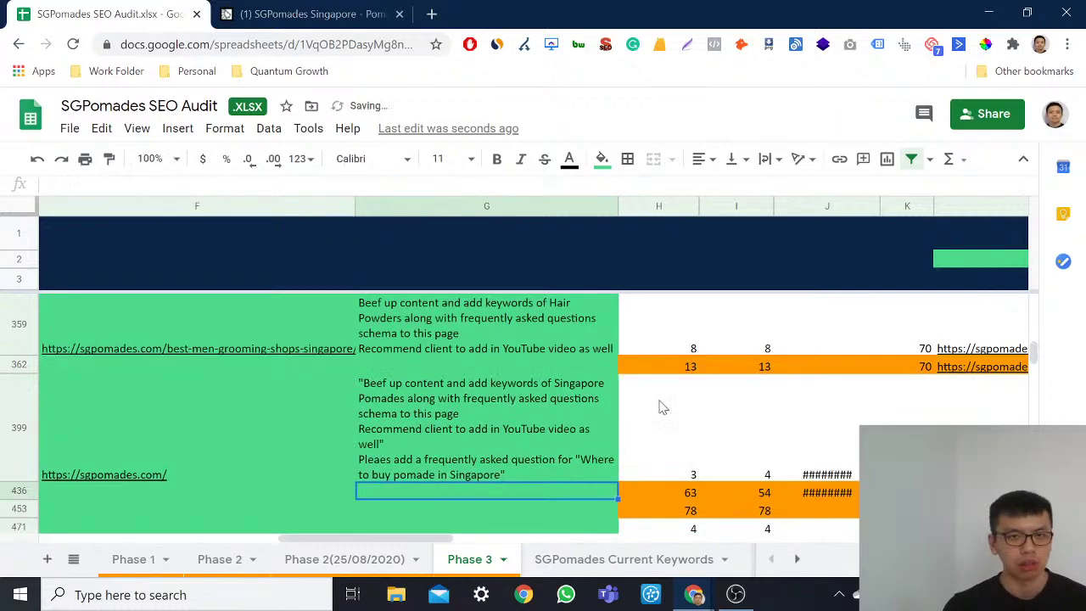
Step: Copy the extended content recommendation from G399 into G102, the original homepage row
click(489, 439)
scroll(612, 455, up, 5)
scroll(611, 455, up, 10)
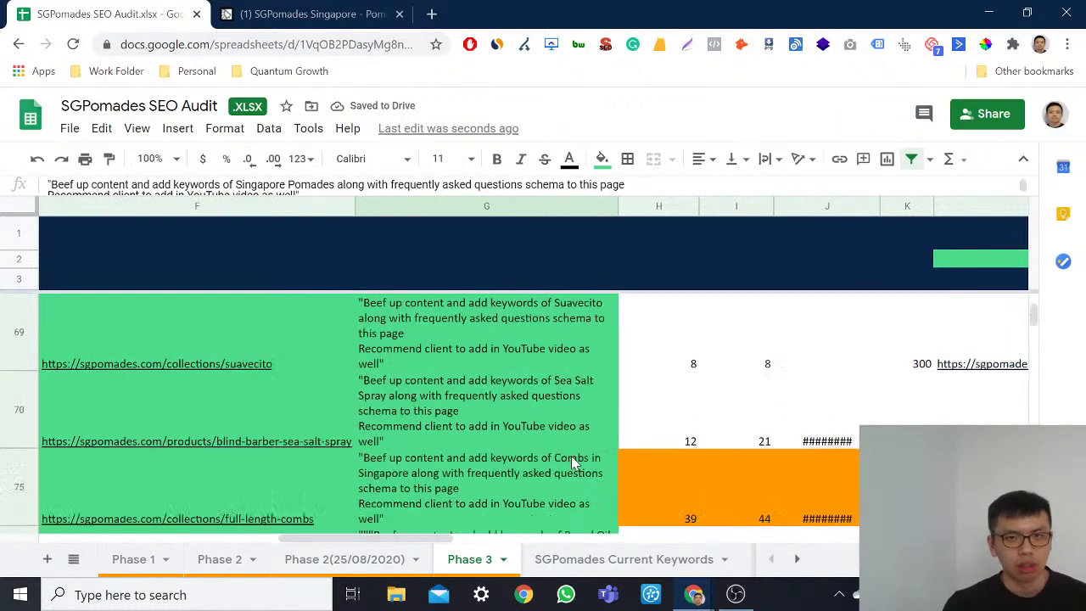
scroll(423, 528, left, 5)
scroll(624, 477, up, 2)
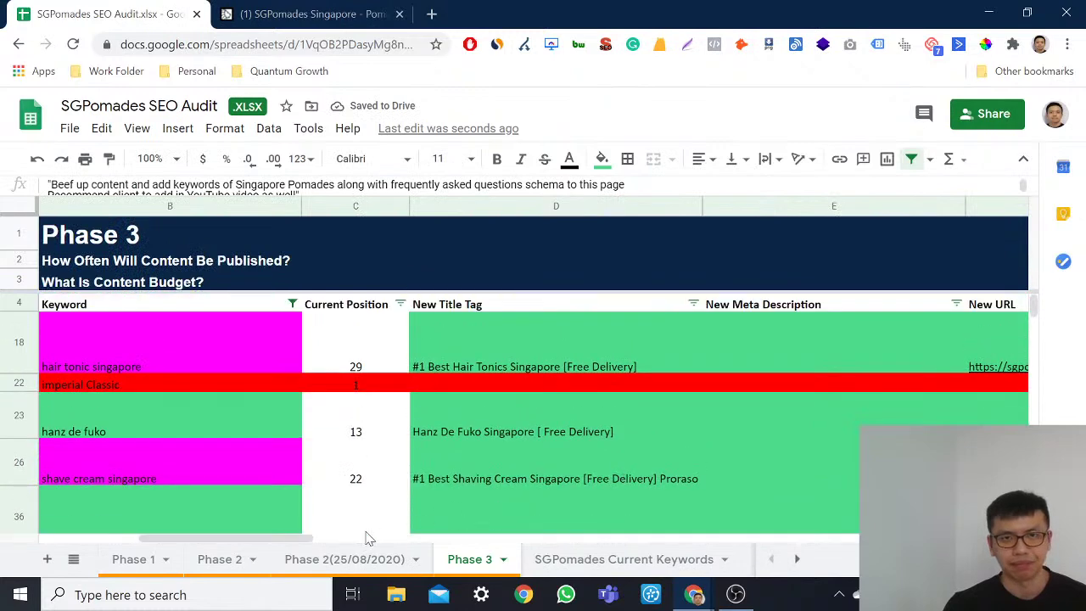
scroll(305, 534, right, 5)
scroll(501, 461, down, 10)
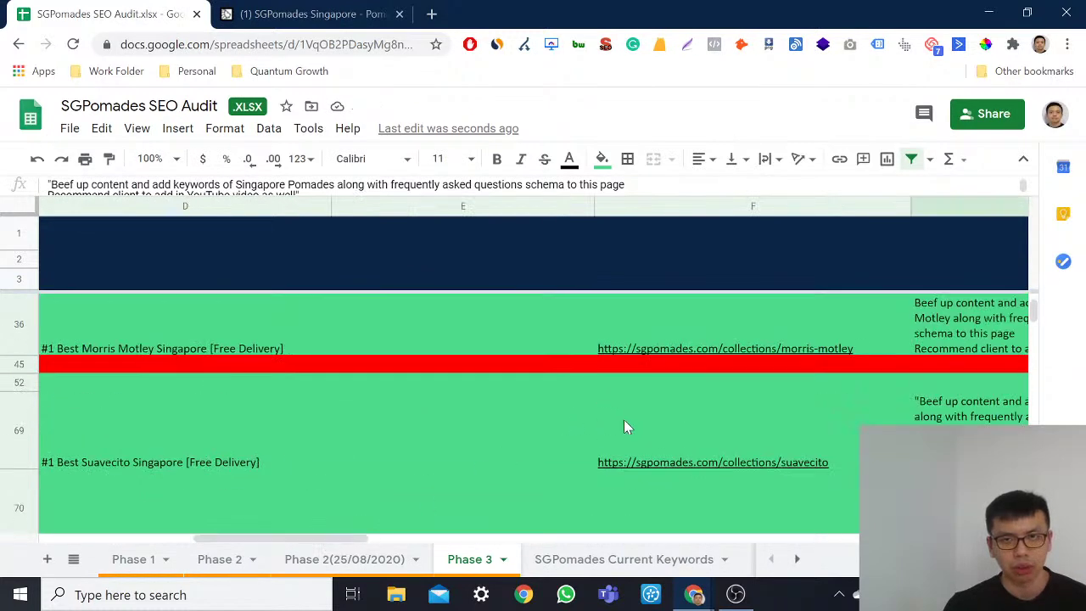
click(943, 423)
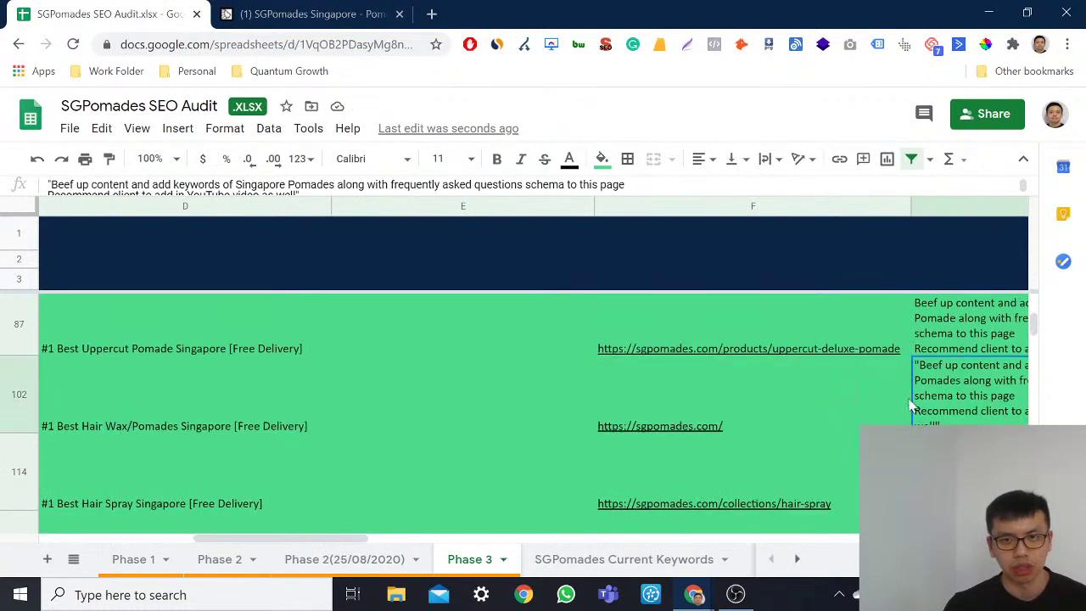
Step: Search Google in an incognito window for row 453's keyword, "natural shampoo singapore"
scroll(511, 375, down, 10)
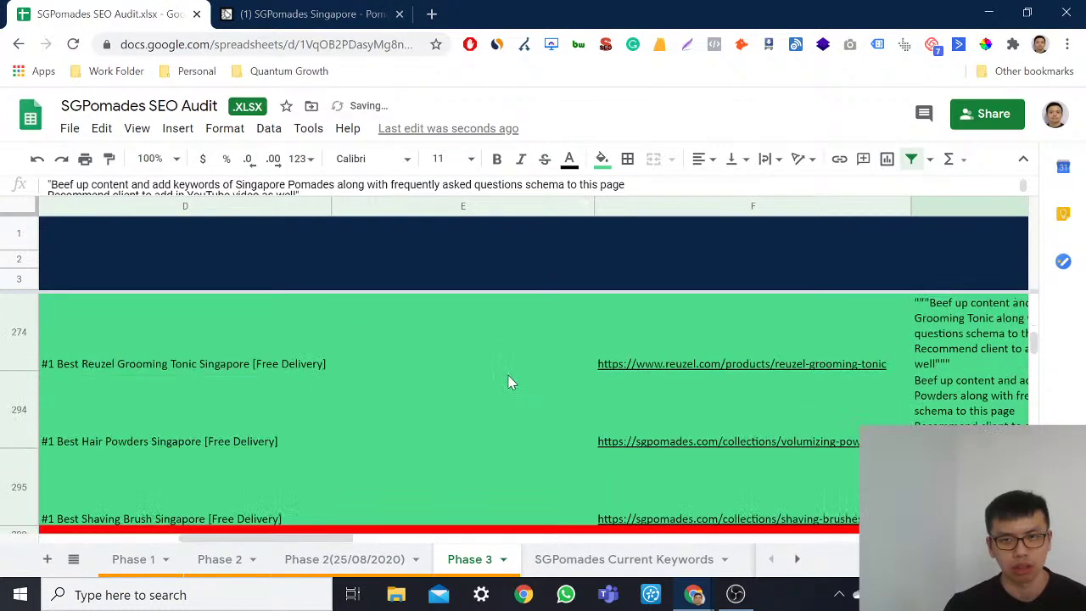
scroll(481, 417, down, 5)
click(480, 428)
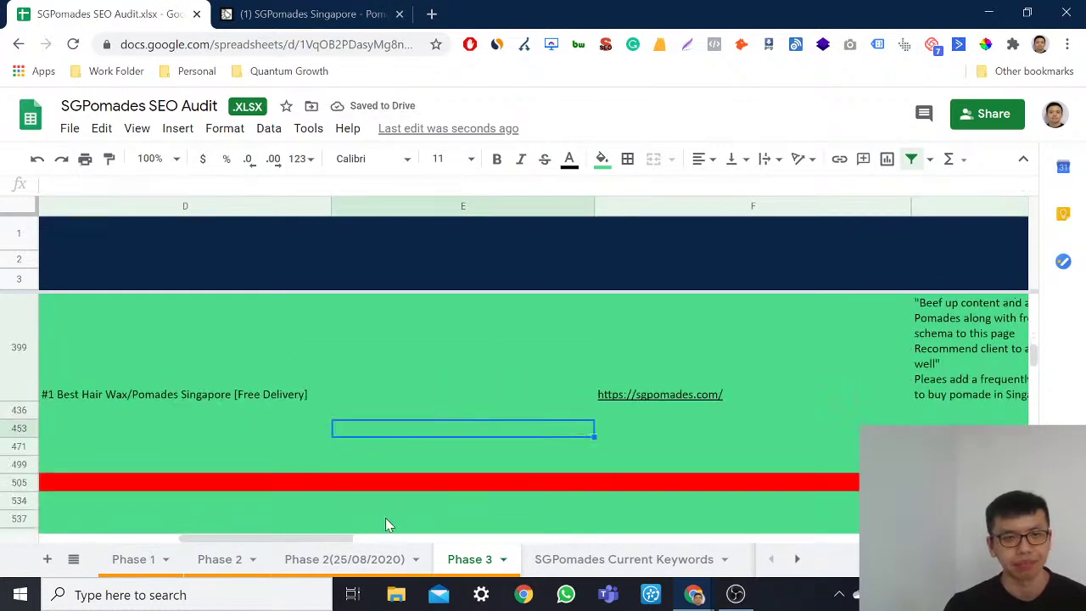
drag(334, 537, 195, 538)
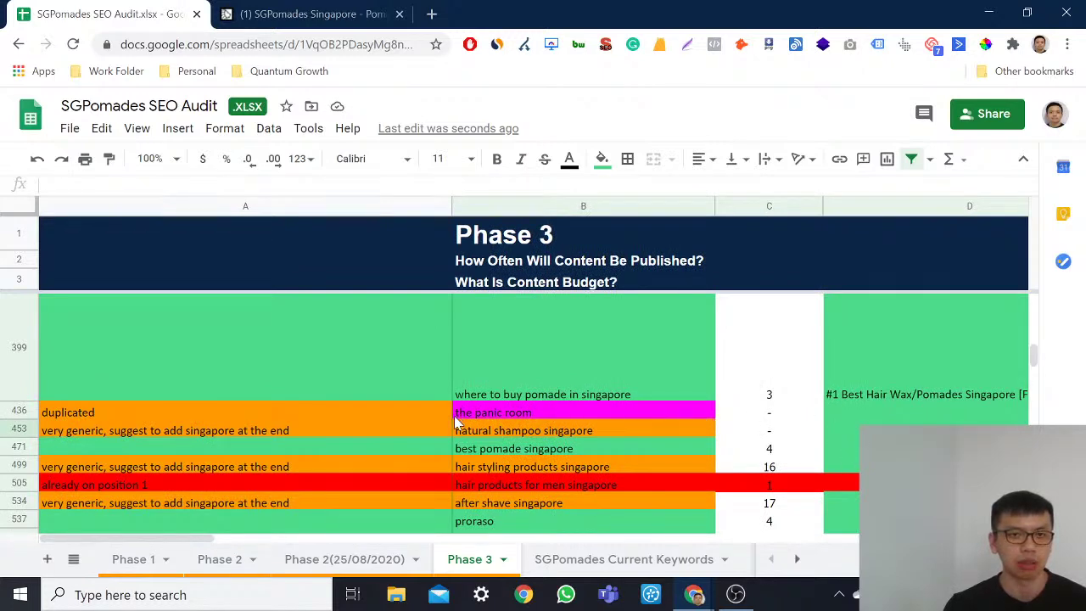
click(638, 431)
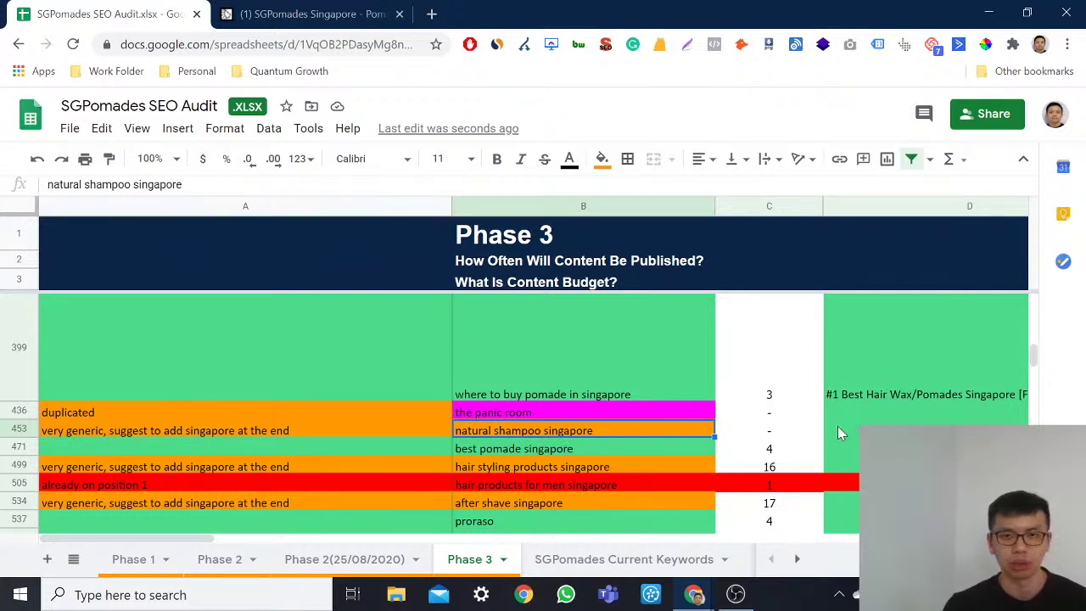
click(390, 411)
click(483, 428)
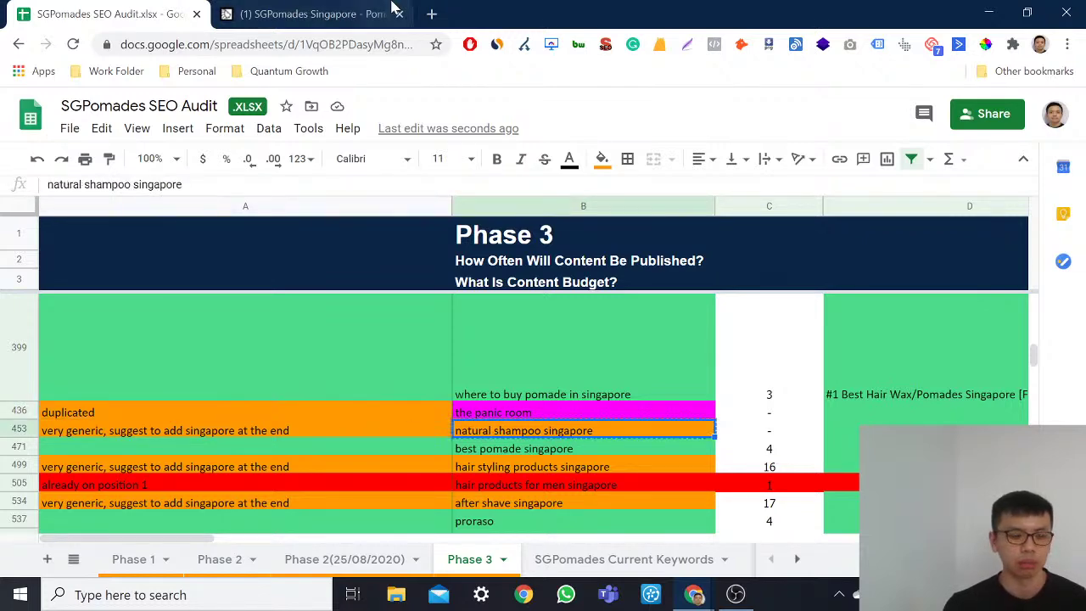
key(ctrl+shift+n)
text(natural shampoo singapore)
key(Return)
Step: Examine the first page of Google results for competing pages and any SGPomades listing, and return to the audit sheet
scroll(630, 226, down, 8)
scroll(632, 226, up, 4)
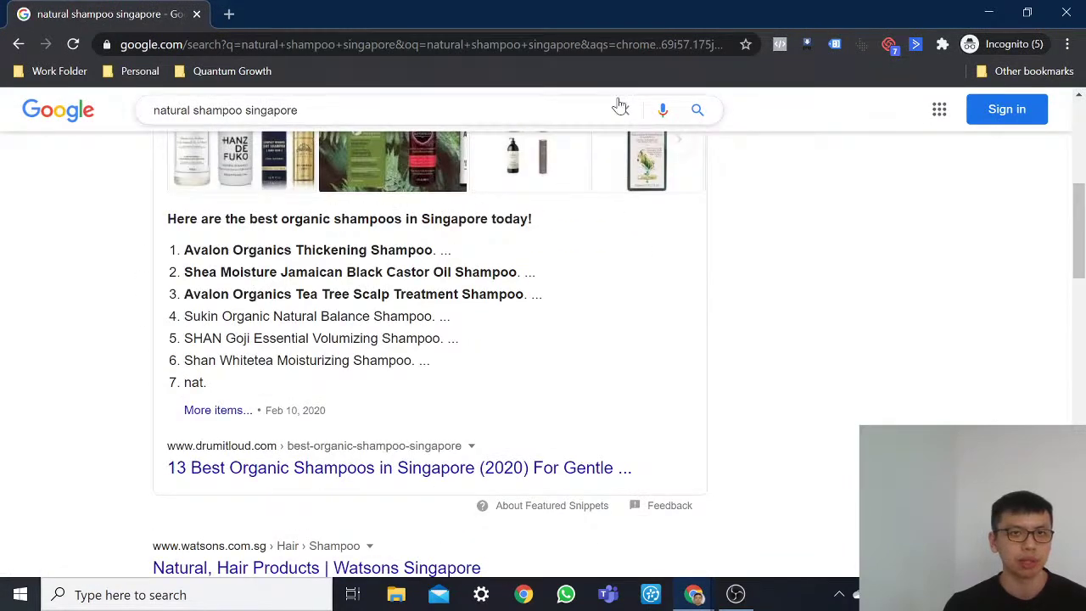
drag(357, 110, 236, 112)
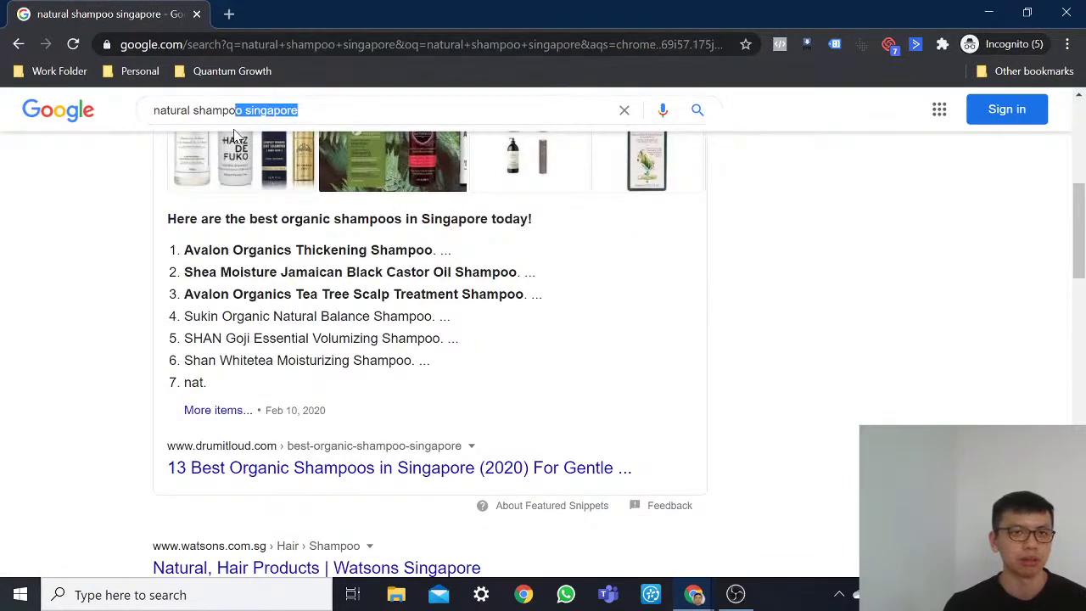
scroll(624, 233, down, 1)
scroll(356, 381, down, 2)
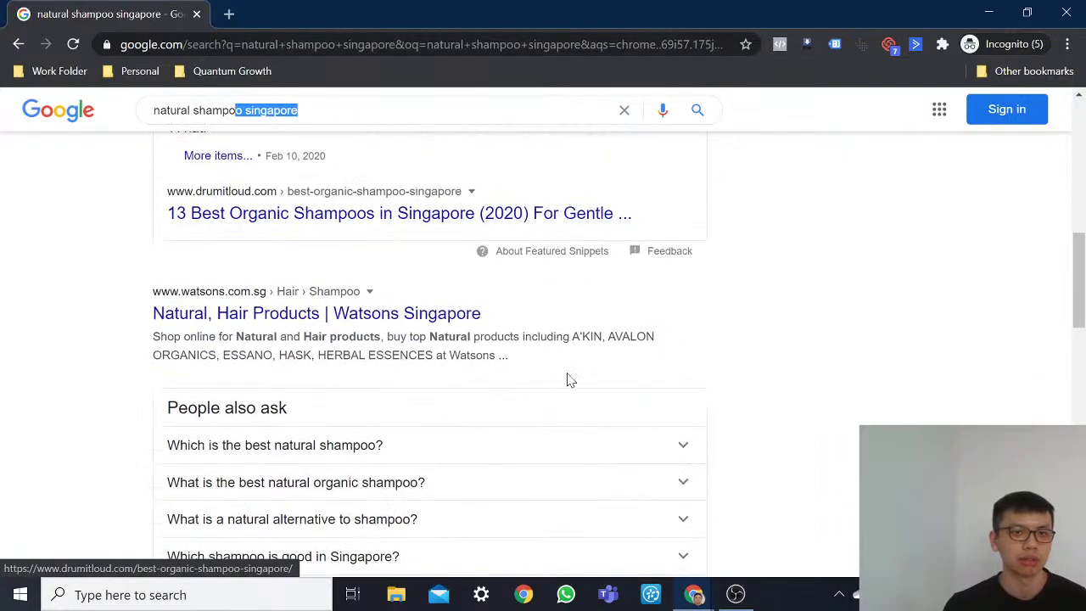
scroll(673, 274, down, 5)
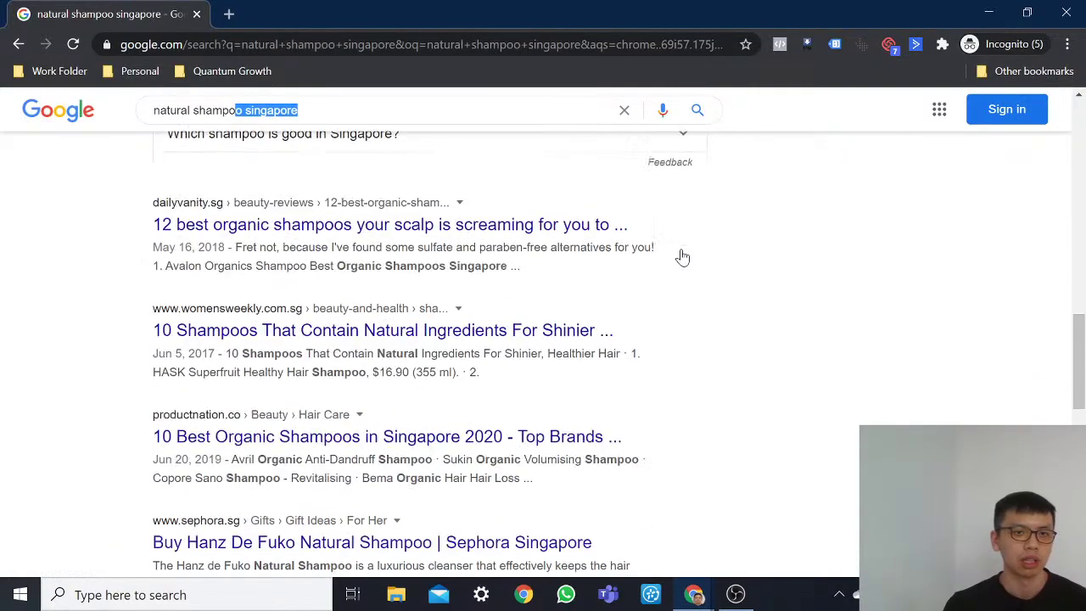
scroll(315, 329, down, 4)
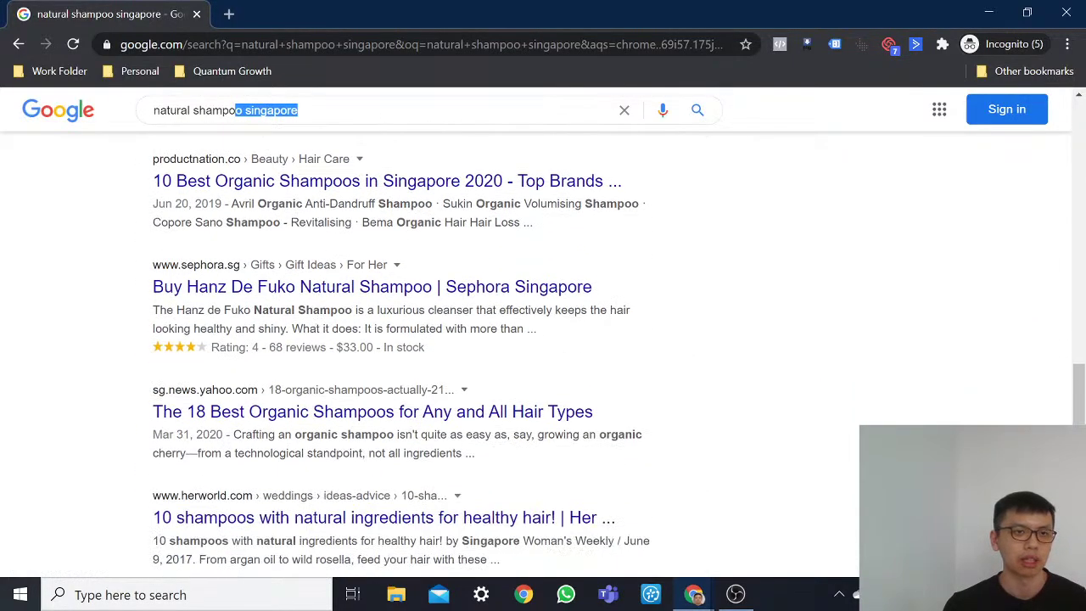
scroll(316, 329, down, 4)
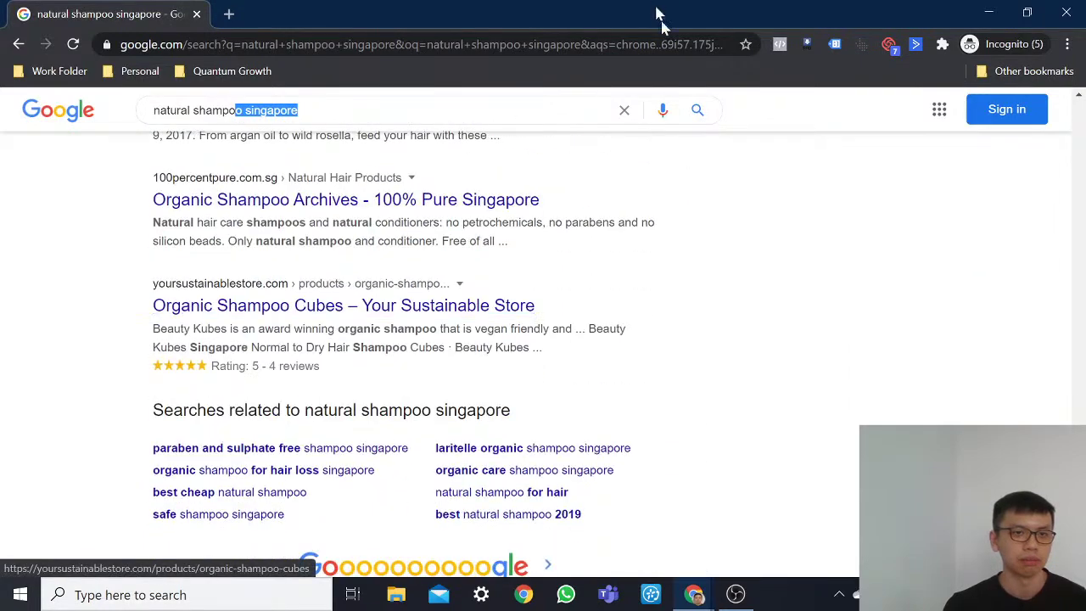
key(super+Down)
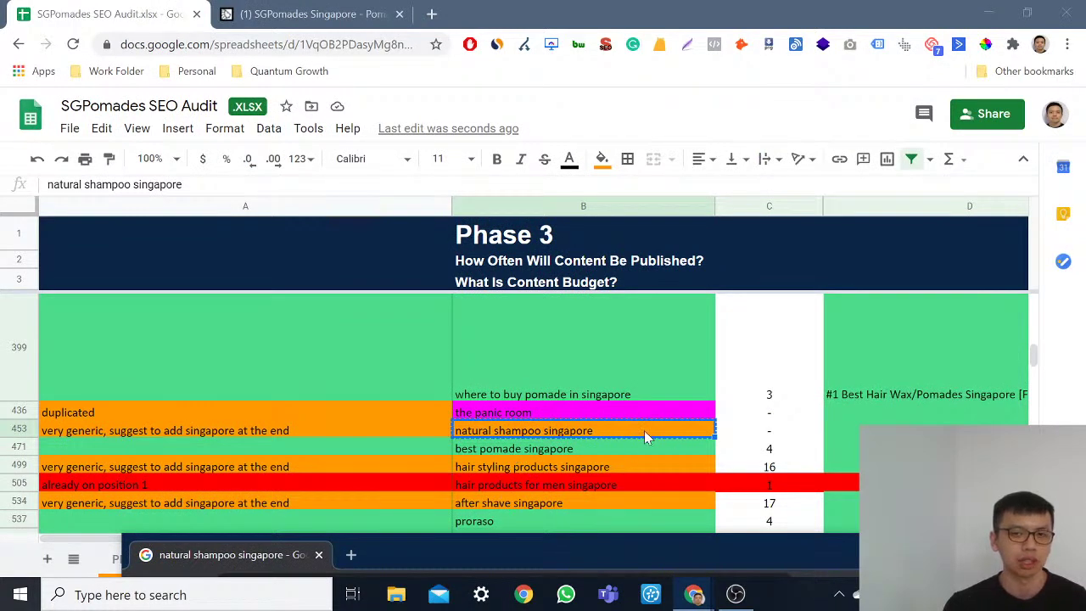
Step: Look up "natural shampoo singapore" with a browser extension from the SGPomades homepage and return to the audit sheet
click(435, 432)
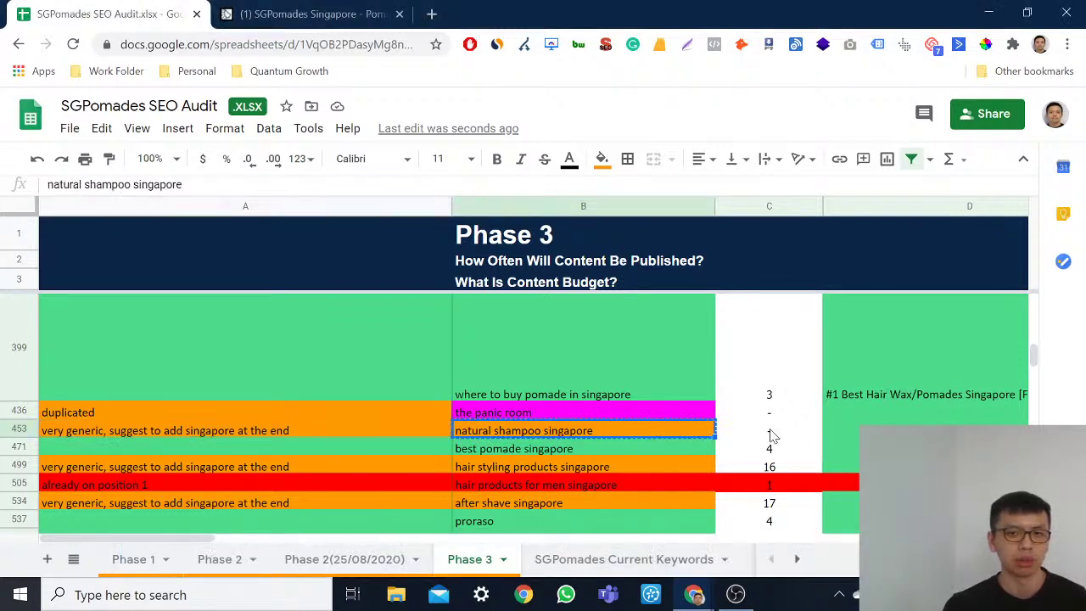
key(Right)
drag(206, 538, 331, 541)
click(305, 14)
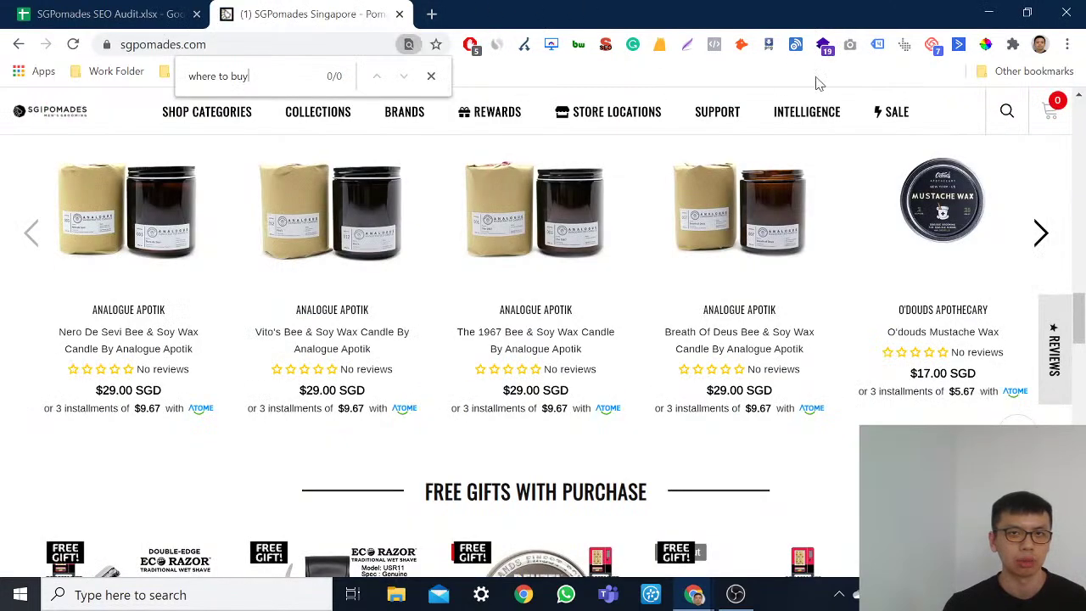
click(659, 44)
click(381, 174)
text(natural shampoo singapore)
click(628, 178)
click(106, 10)
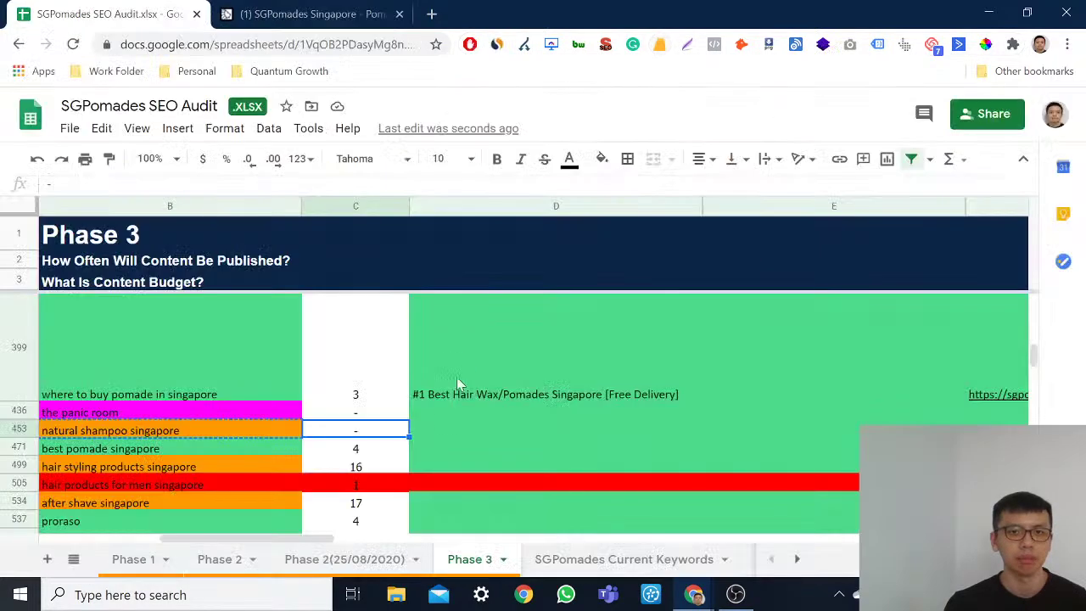
Step: Recheck the Google results and enter the title tag "#1 Best Natural Shampoo Singapore [ Free Delivery]" in D453
click(445, 429)
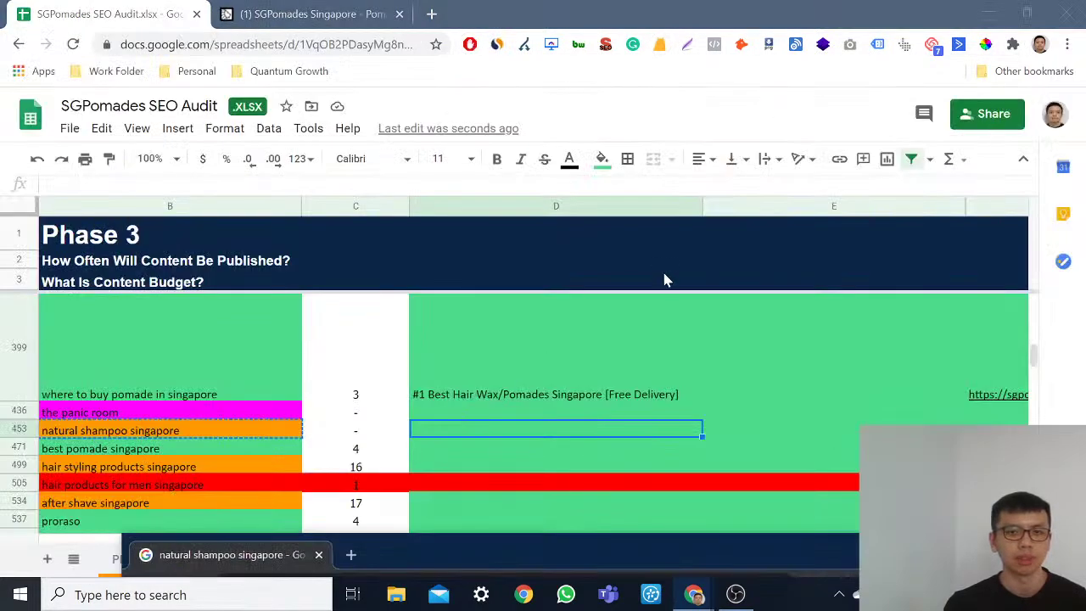
click(744, 562)
scroll(490, 236, up, 10)
scroll(490, 235, up, 10)
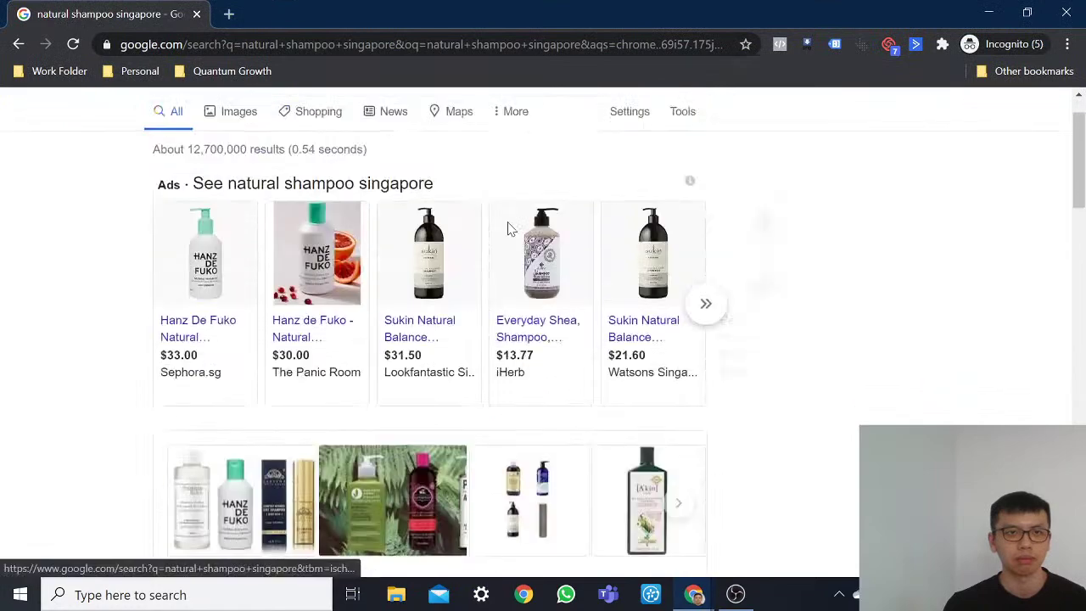
key(alt+Tab)
text(#)
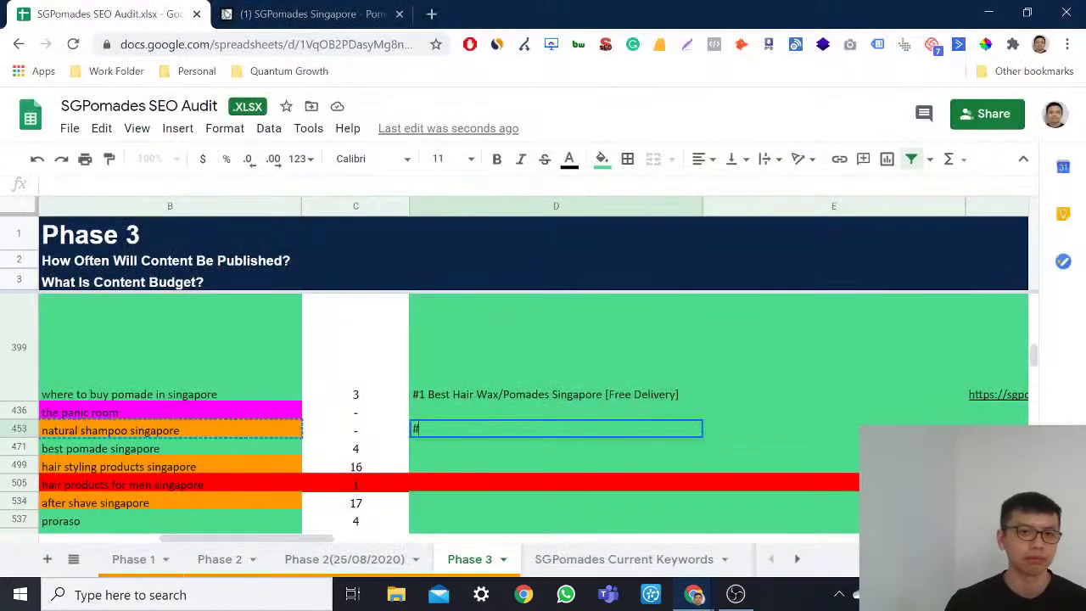
text(1 Best Natural Sh)
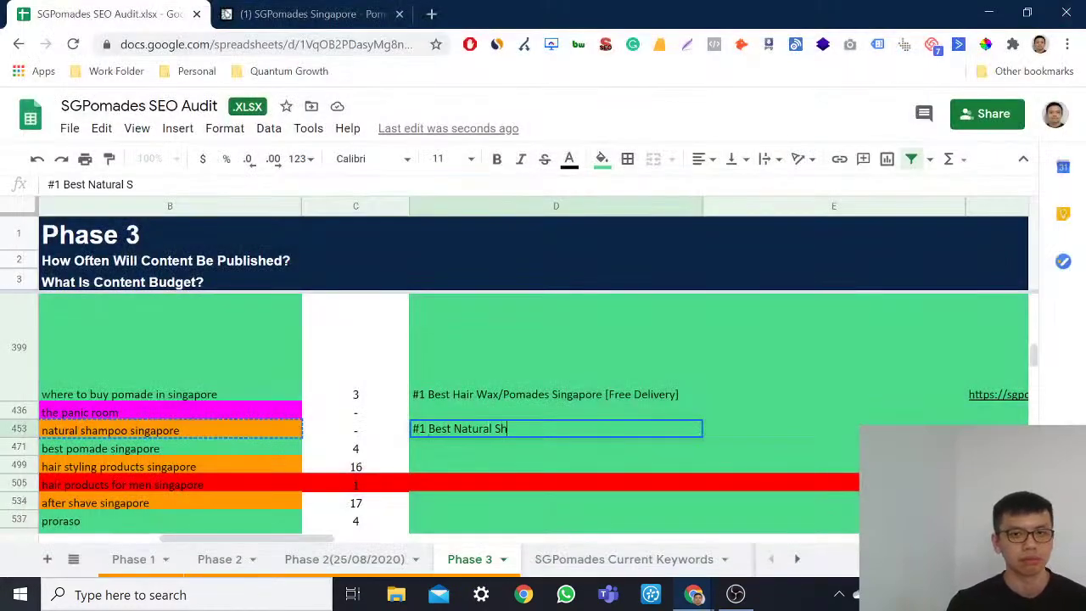
text(ampoo Singapore)
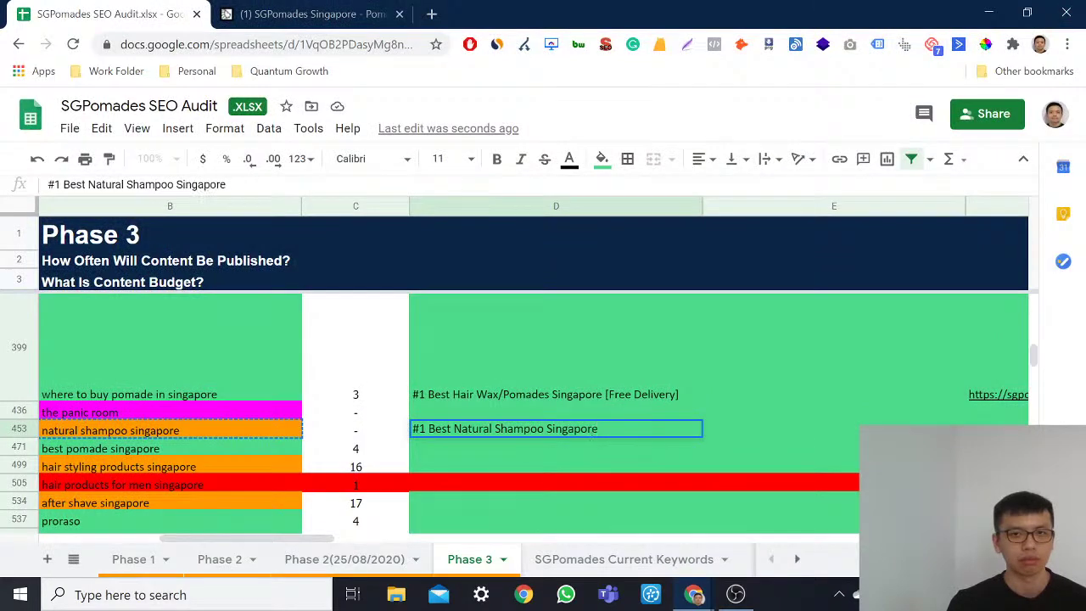
text( [ Free Delivery])
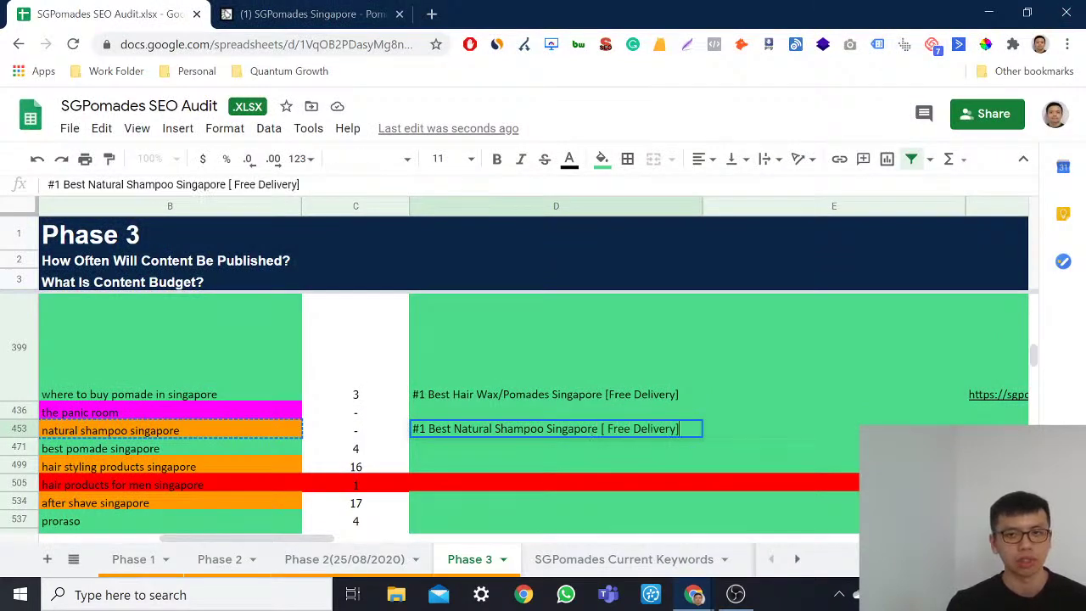
key(Return)
key(Up)
key(Right)
key(Right)
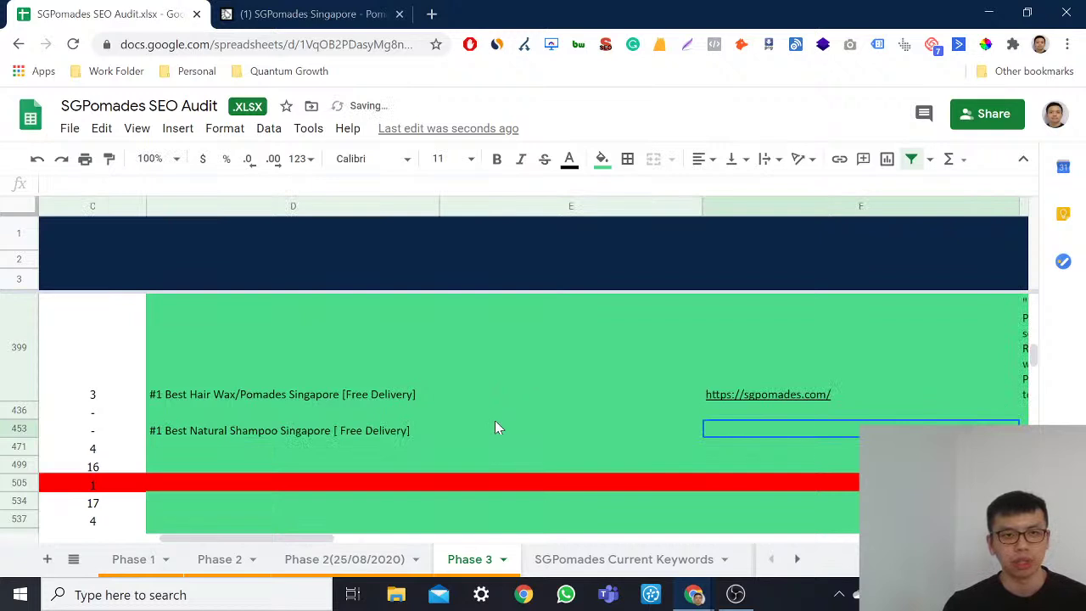
click(495, 418)
click(419, 446)
click(425, 436)
click(912, 417)
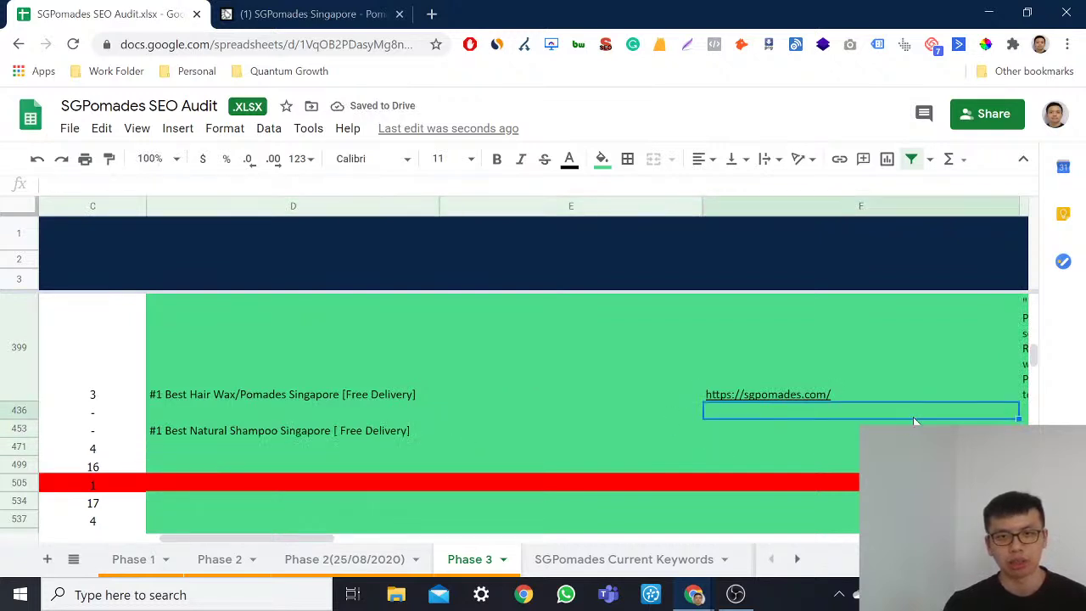
click(806, 395)
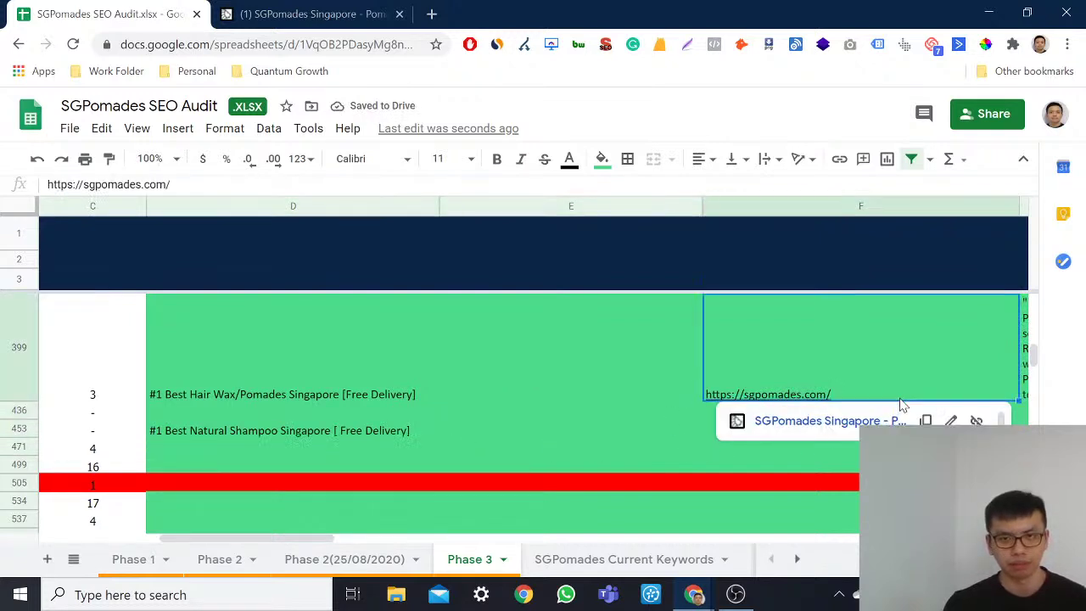
key(ctrl+c)
click(683, 429)
click(720, 433)
key(ctrl+v)
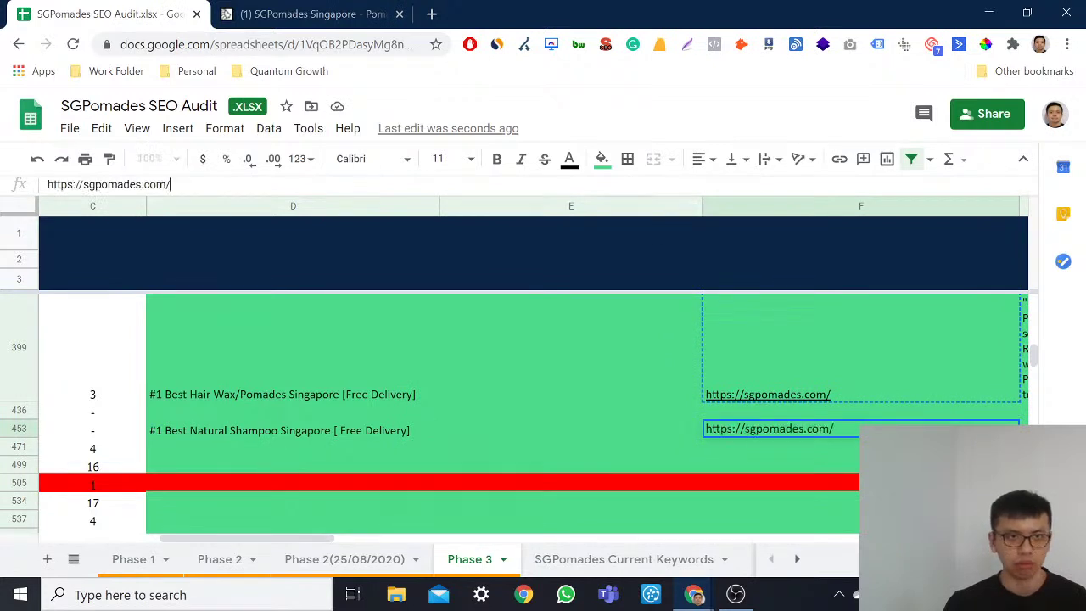
text(natural-sham)
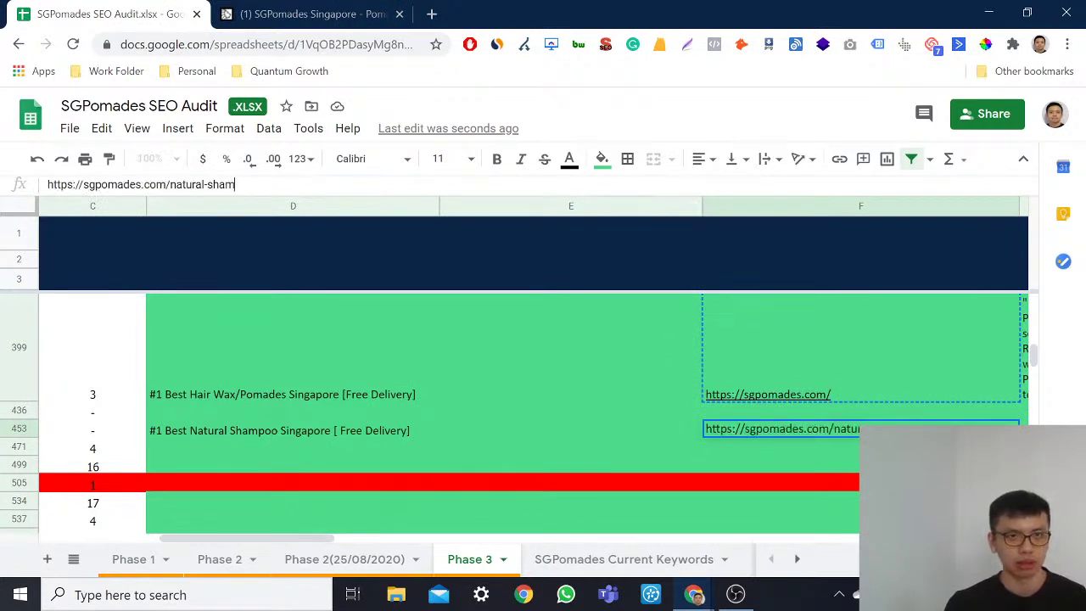
text(poo-singapore)
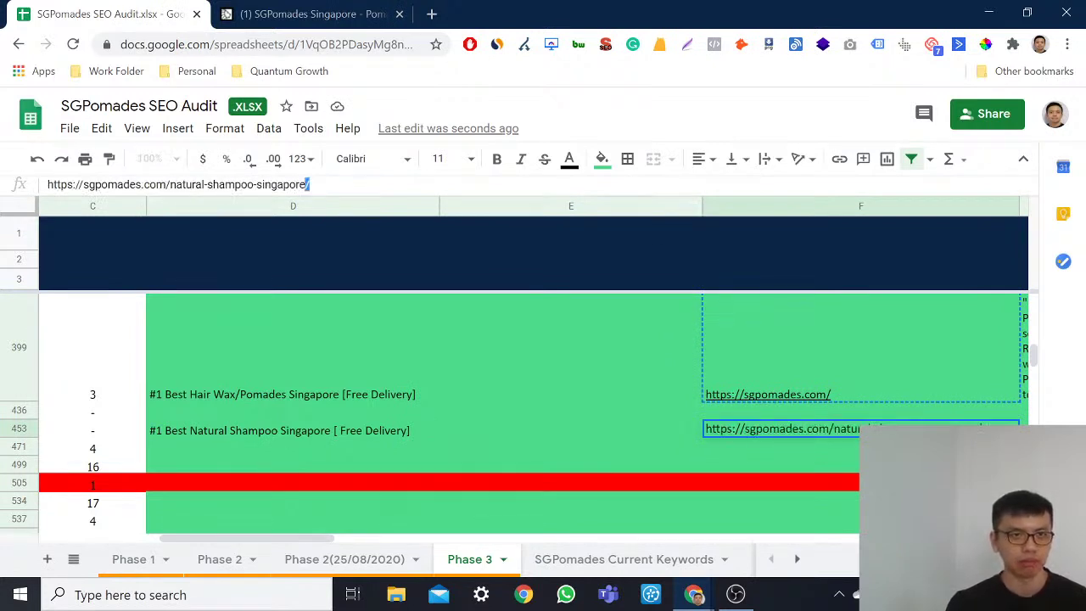
text(/)
key(Left)
key(Left)
key(Left)
key(Left)
key(Left)
key(Left)
key(Left)
key(Left)
key(Left)
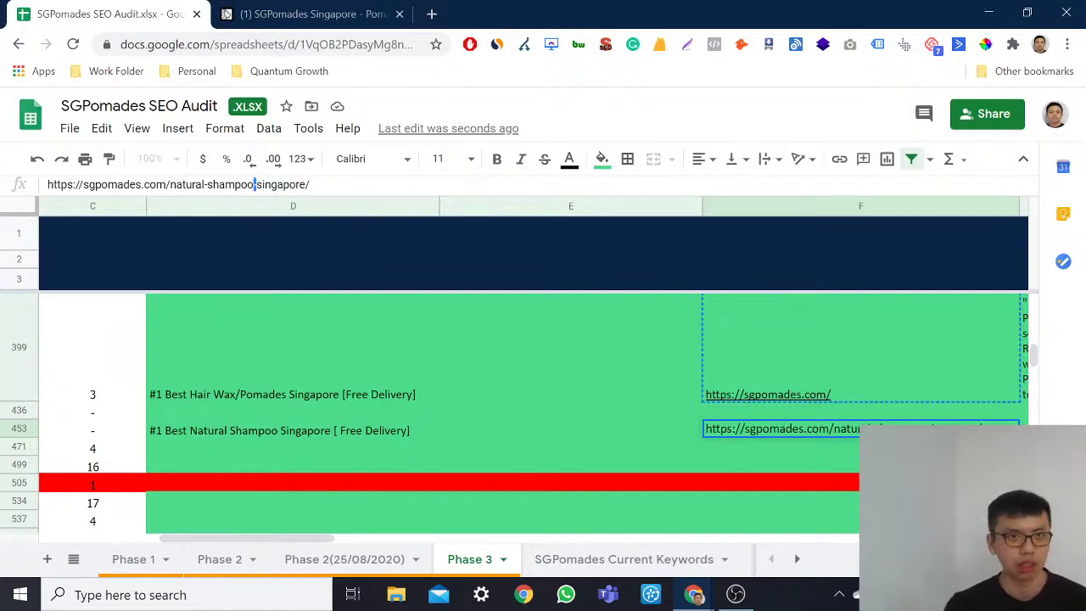
key(ctrl+shift+Right)
key(BackSpace)
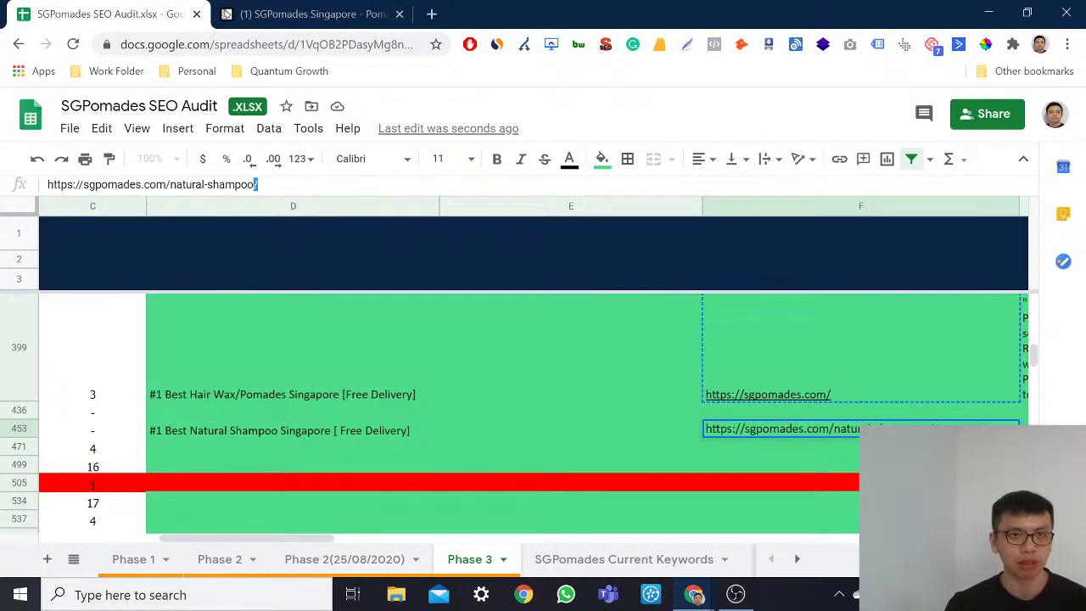
key(Left)
key(Left)
key(Left)
key(Left)
key(Left)
key(Left)
key(Left)
key(Left)
key(Left)
key(Left)
key(Left)
key(Left)
key(Left)
key(Left)
key(Left)
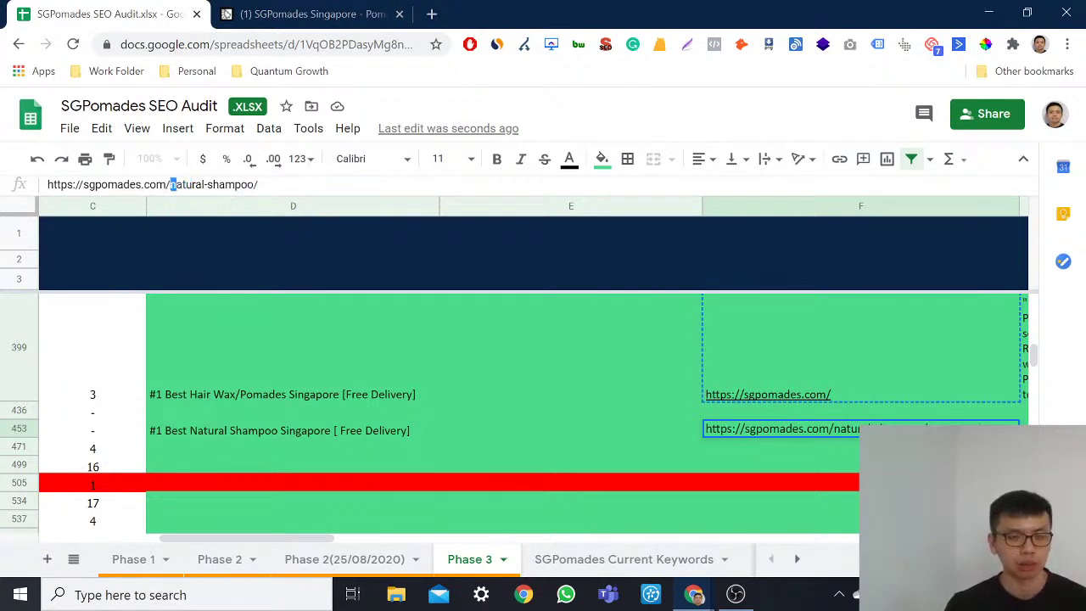
key(Left)
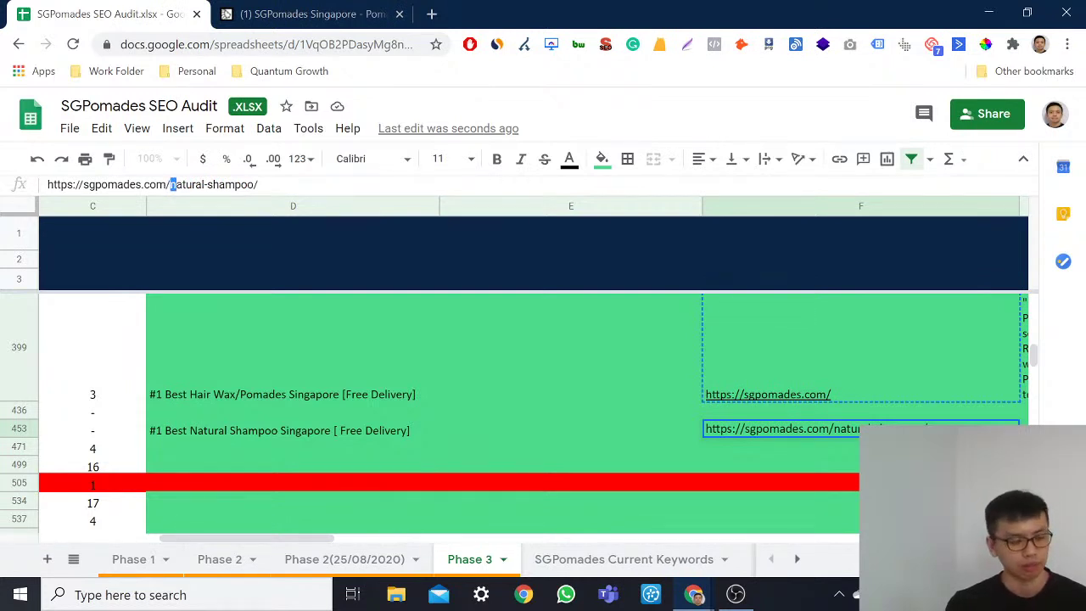
key(Right)
key(ctrl+Right)
key(ctrl+Right)
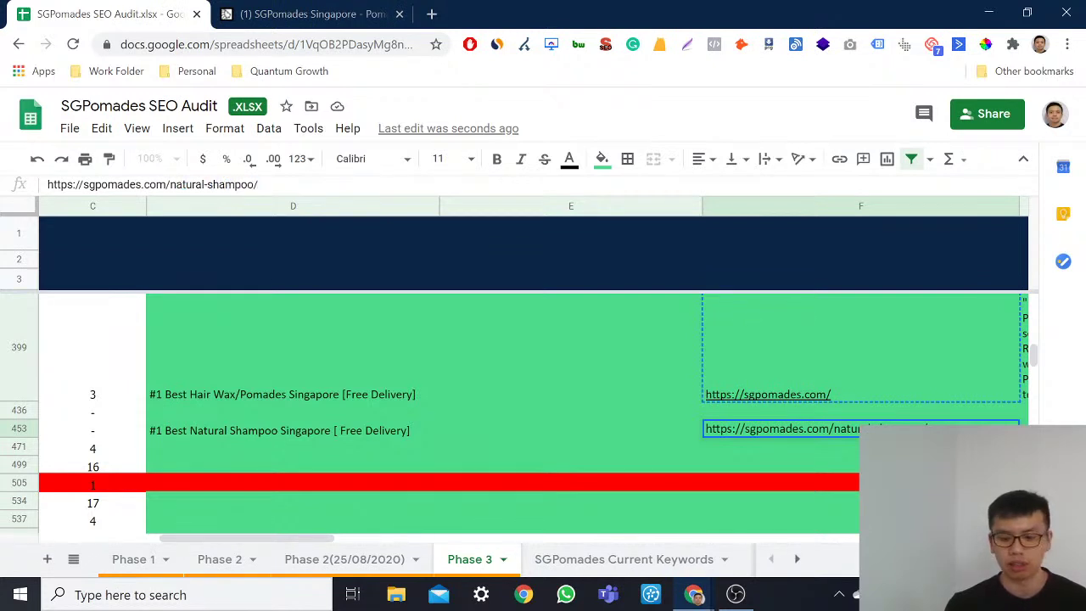
key(Left)
key(Left)
key(Left)
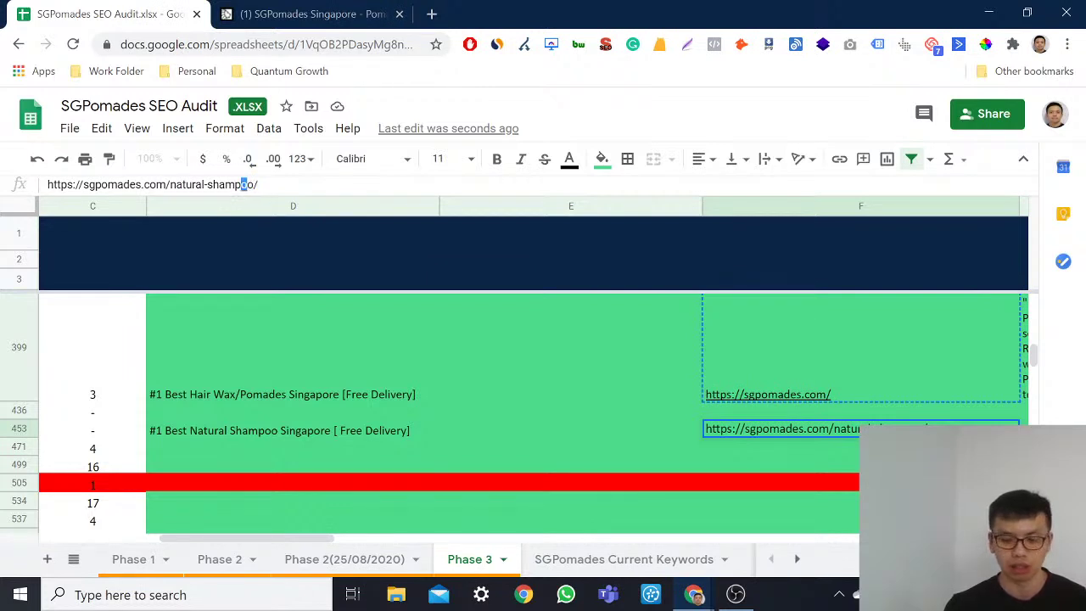
key(Left)
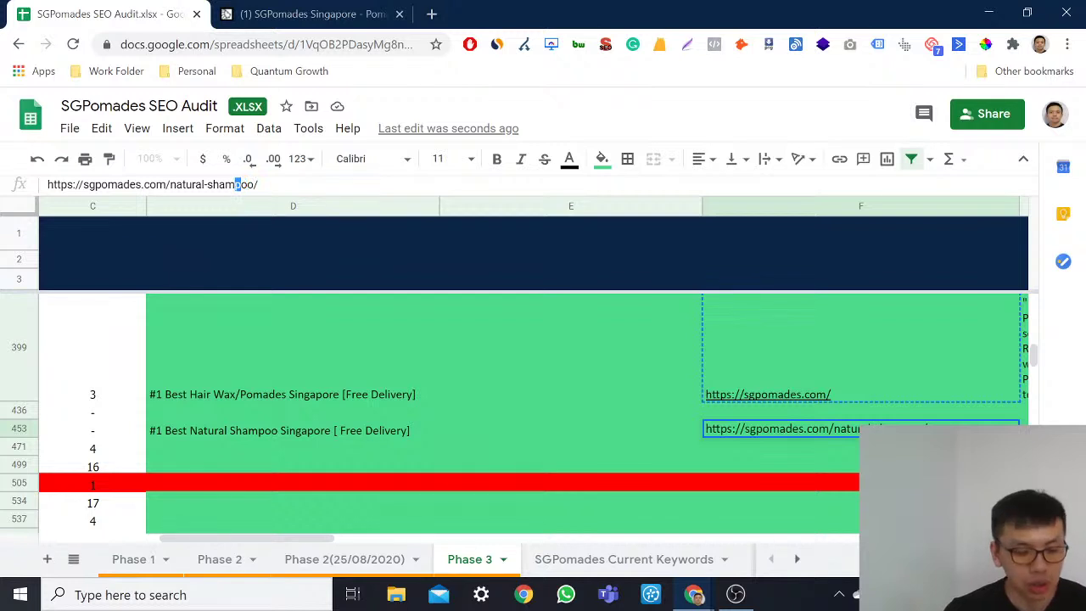
key(Left)
key(Left)
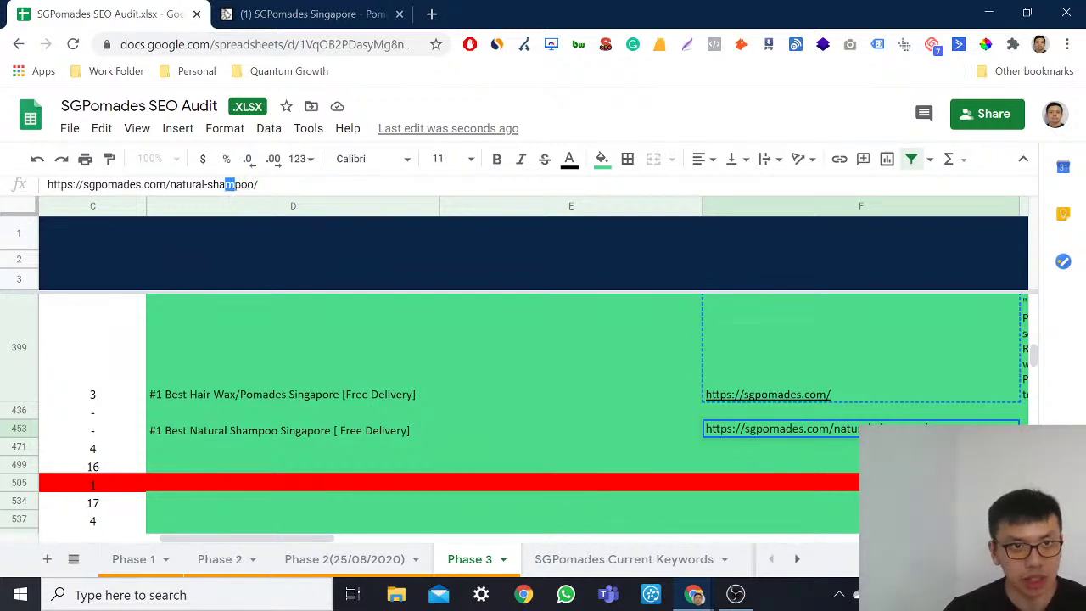
key(Left)
key(Left)
key(Left)
key(Left)
key(Left)
key(Left)
key(Left)
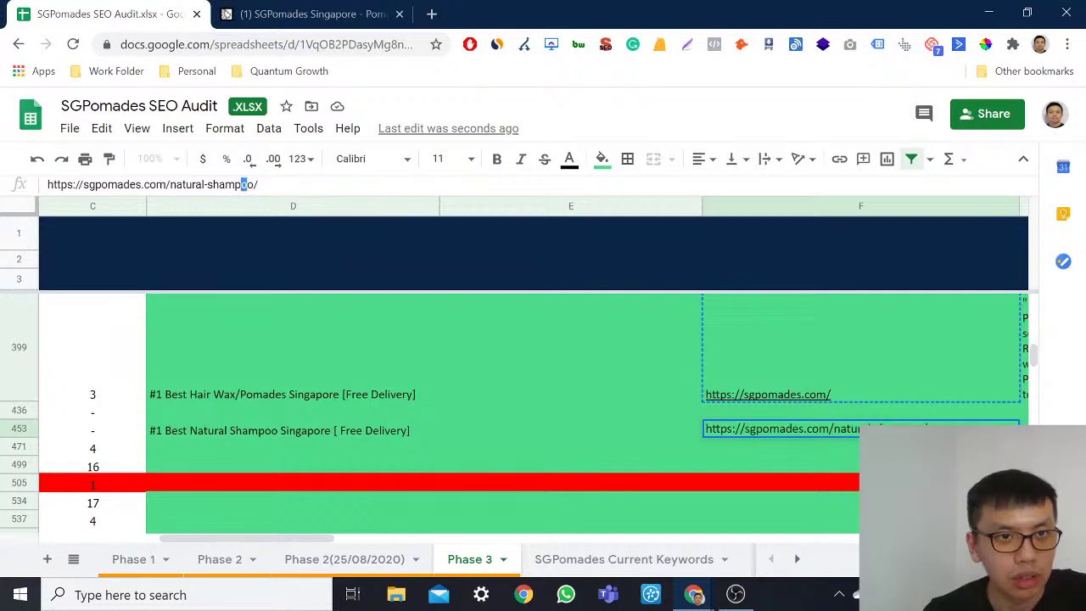
key(Right)
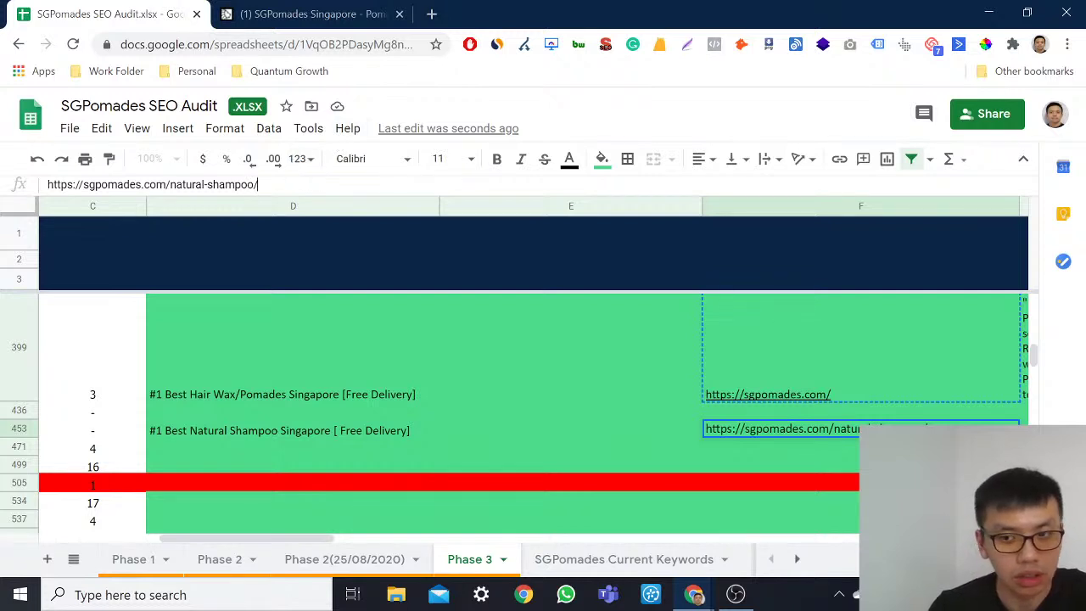
key(Left)
key(Left)
key(Left)
key(Left)
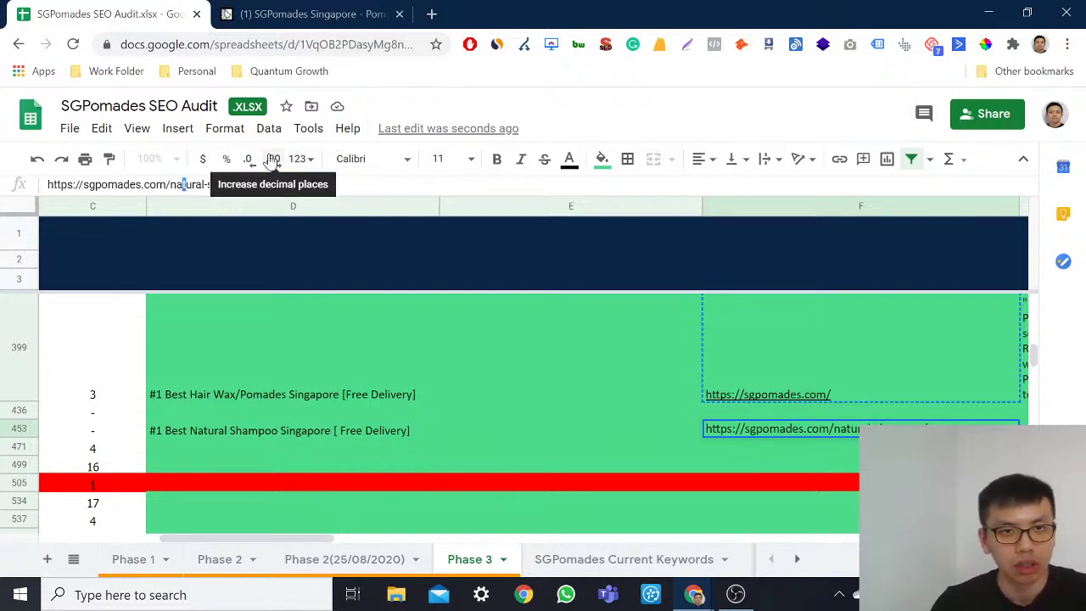
text(c)
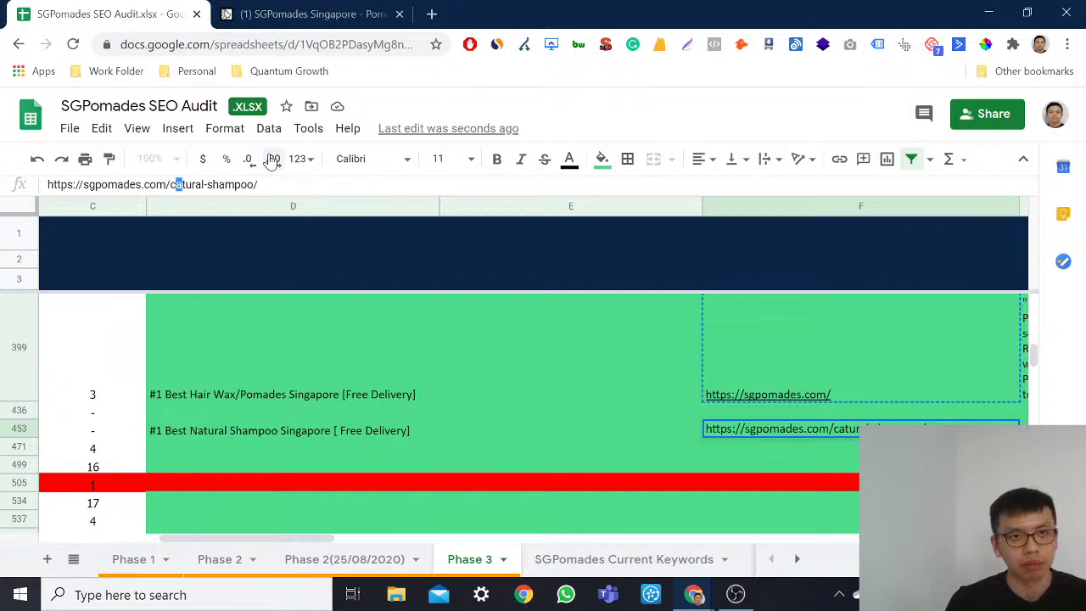
key(Left)
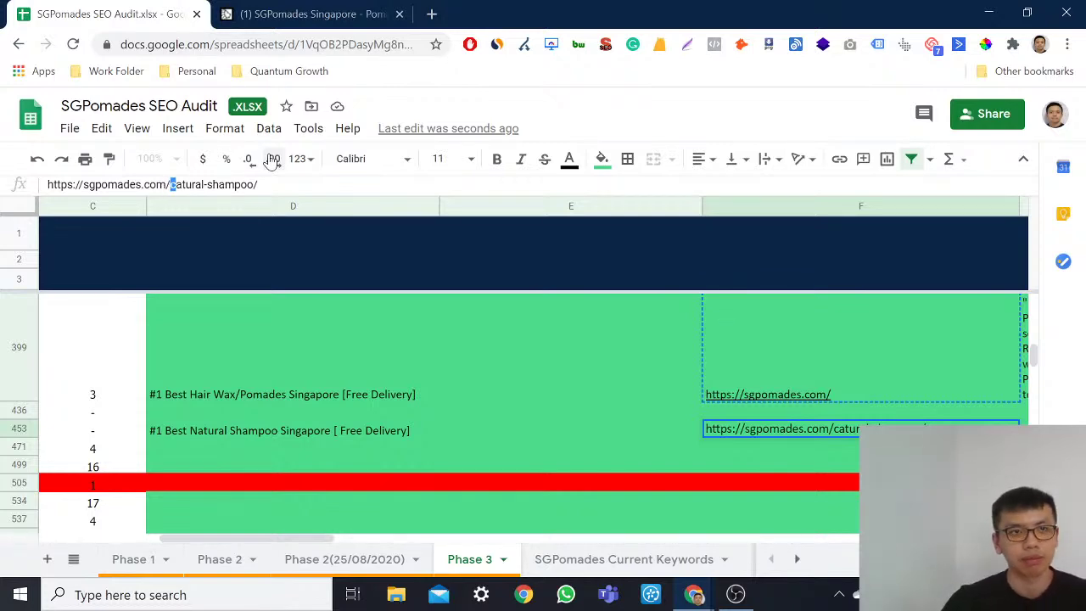
Step: Reload the audit spreadsheet and locate the "natural shampoo singapore" keyword in row 453 of the Phase 3 sheet
click(299, 45)
key(Return)
click(306, 14)
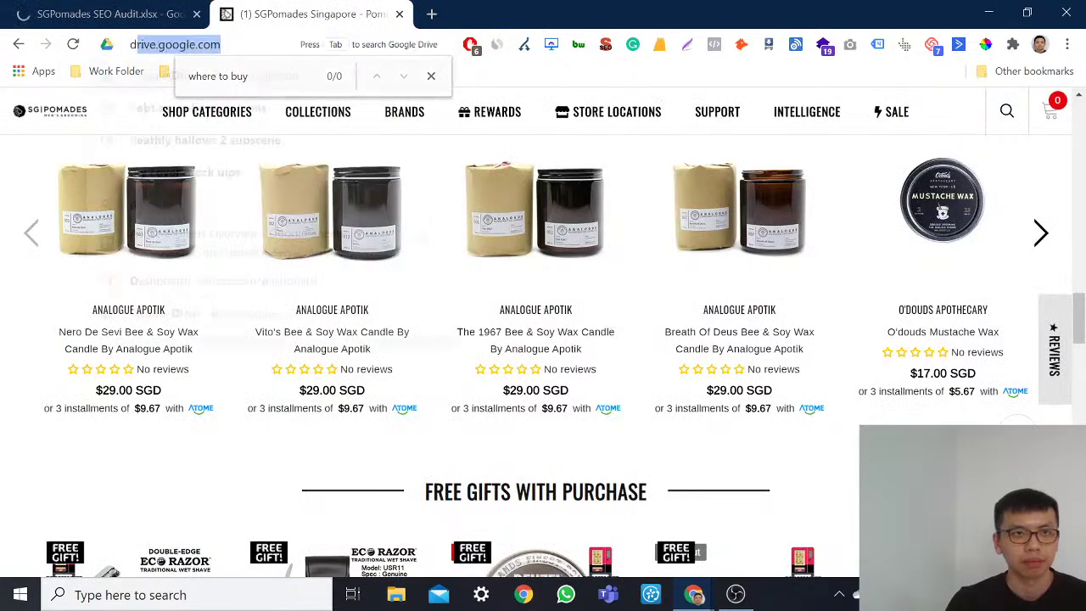
text(dsa)
click(107, 12)
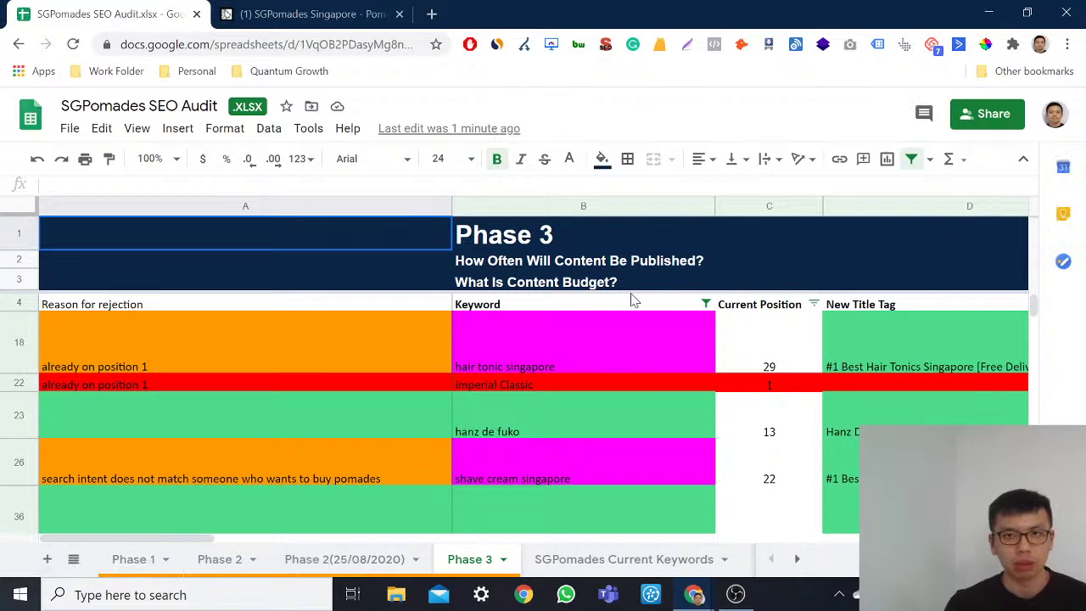
scroll(632, 299, down, 10)
scroll(629, 302, down, 5)
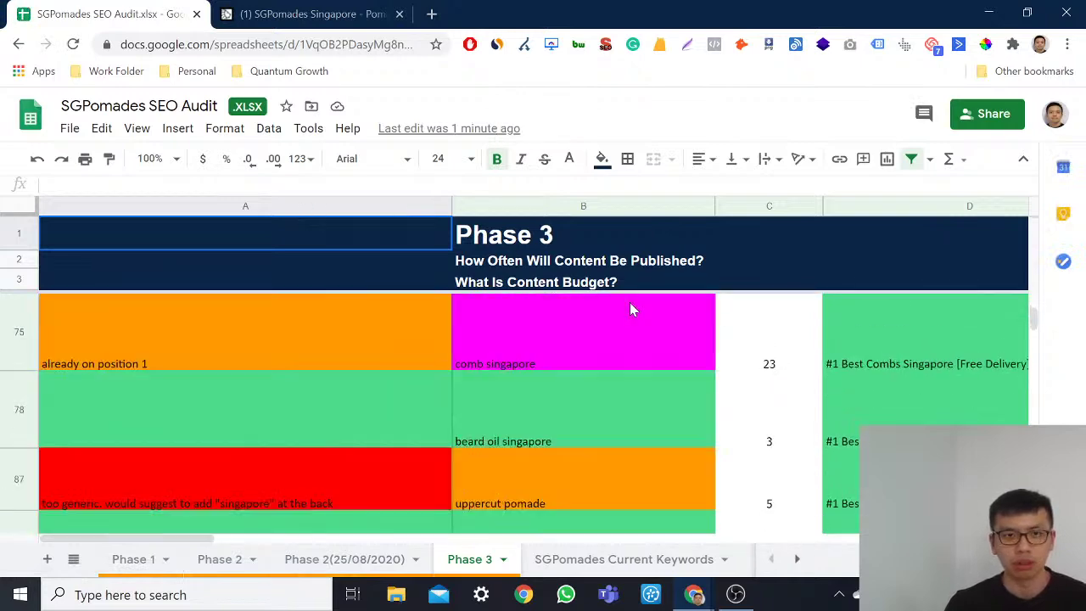
scroll(629, 303, down, 10)
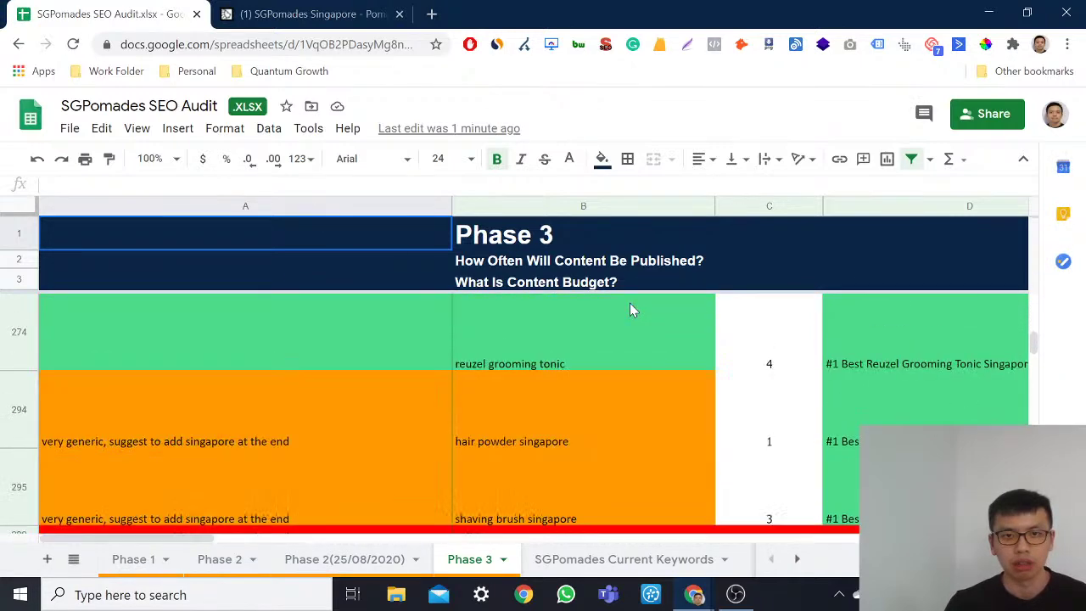
scroll(628, 304, down, 2)
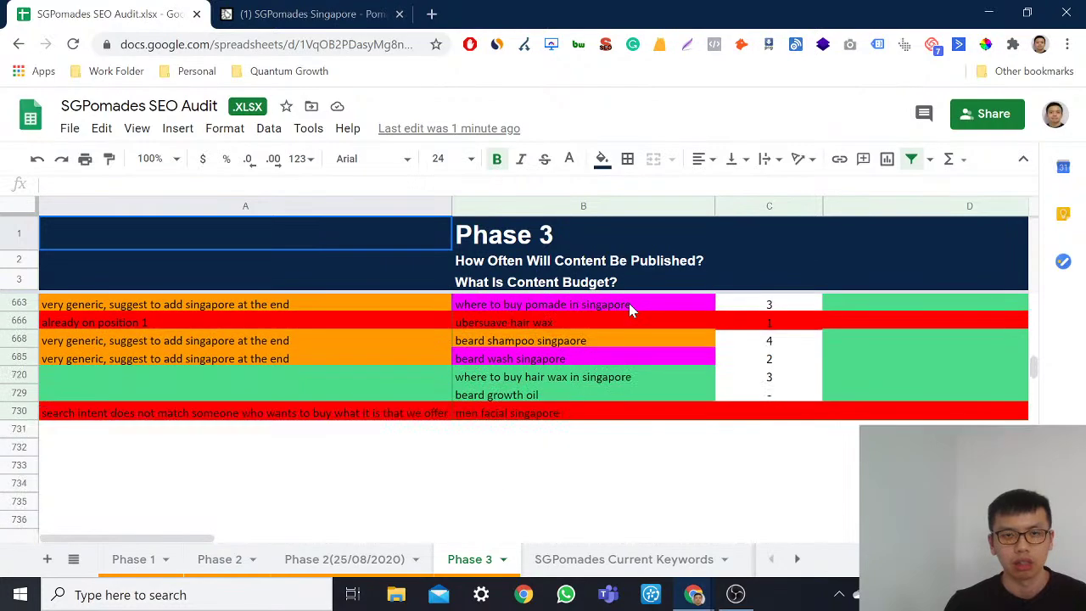
scroll(779, 405, up, 4)
scroll(779, 411, up, 1)
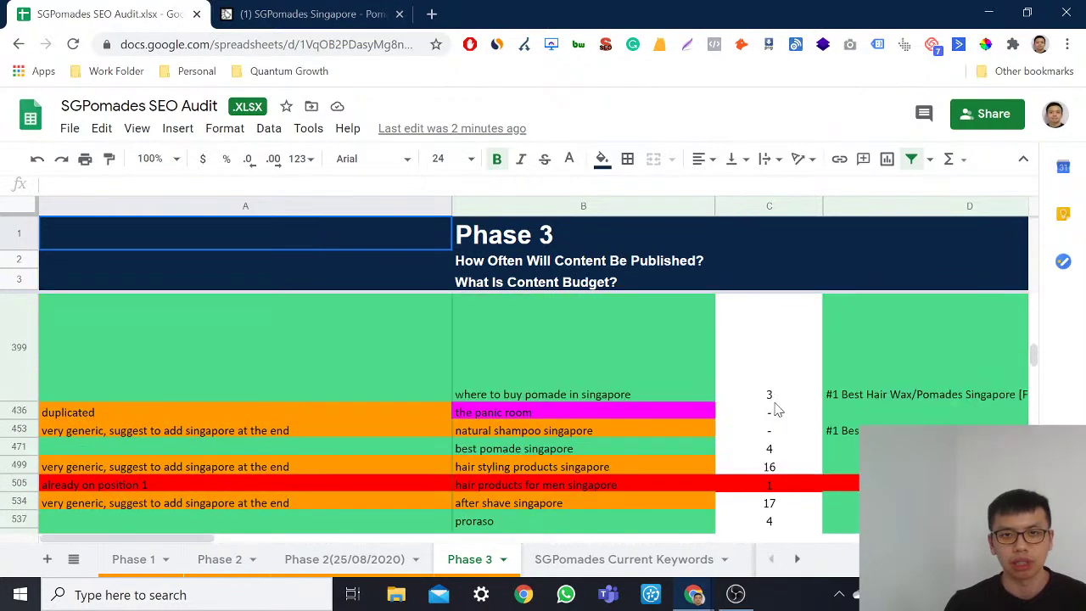
click(651, 431)
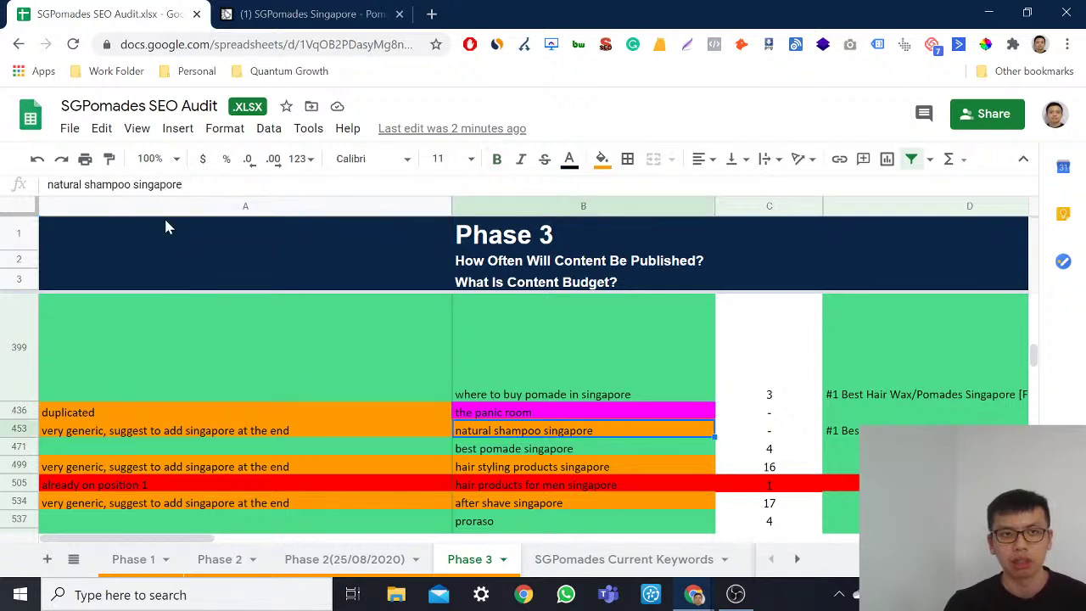
click(900, 408)
click(693, 433)
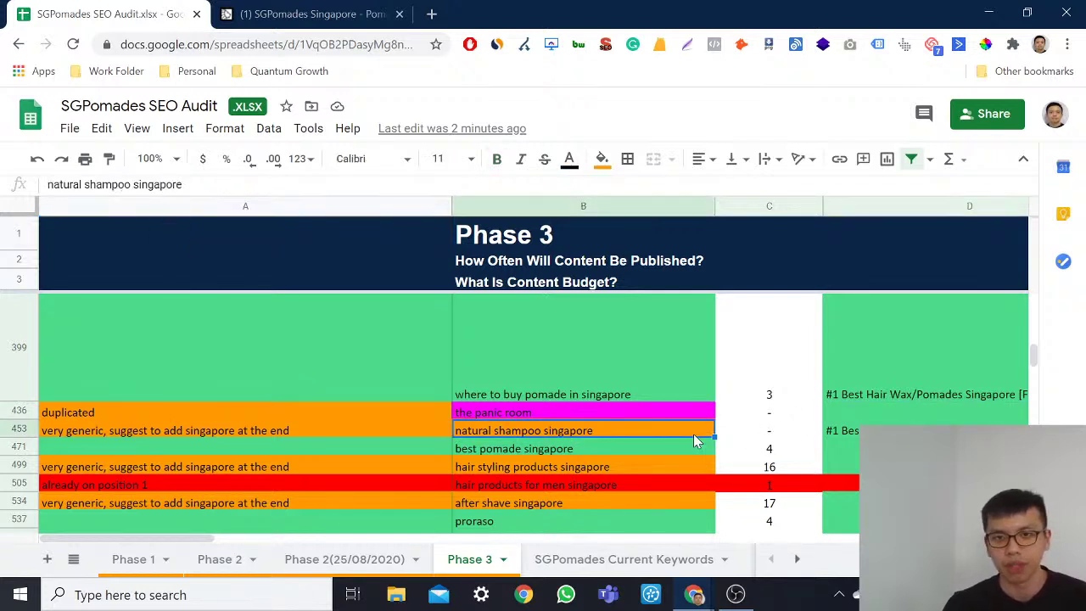
key(Right)
key(Right)
key(Right)
key(Right)
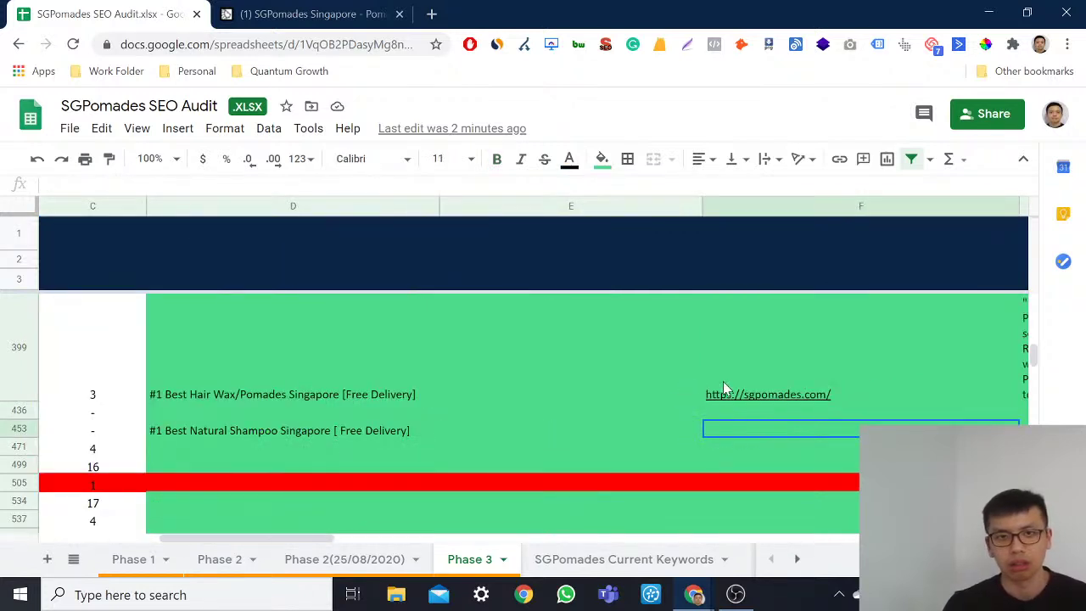
click(911, 383)
key(ctrl+c)
click(691, 431)
key(Right)
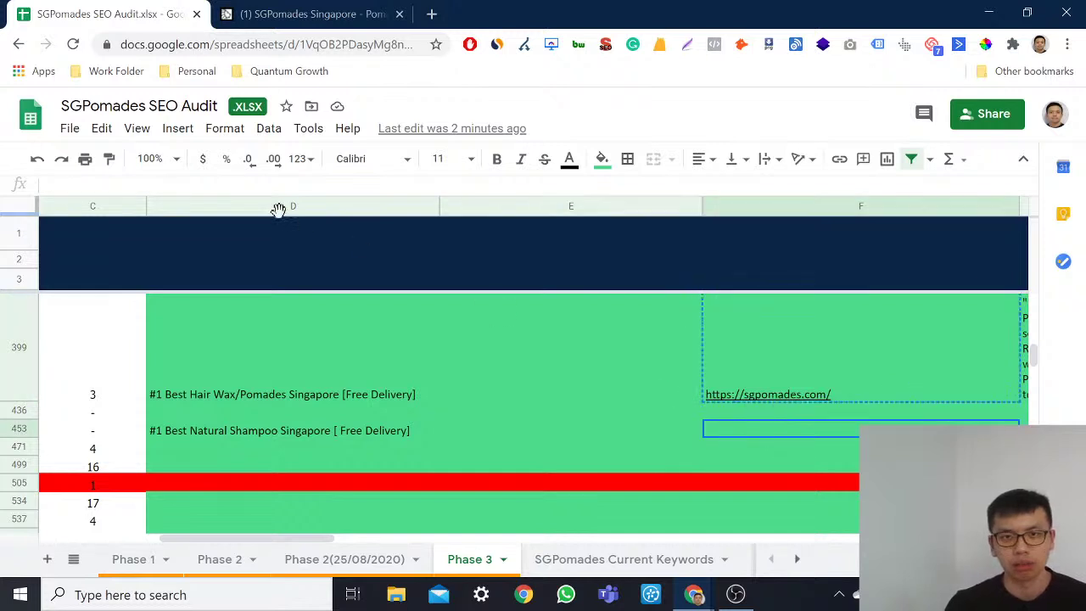
key(ctrl+v)
text(collections/natural-shampoo/)
key(Tab)
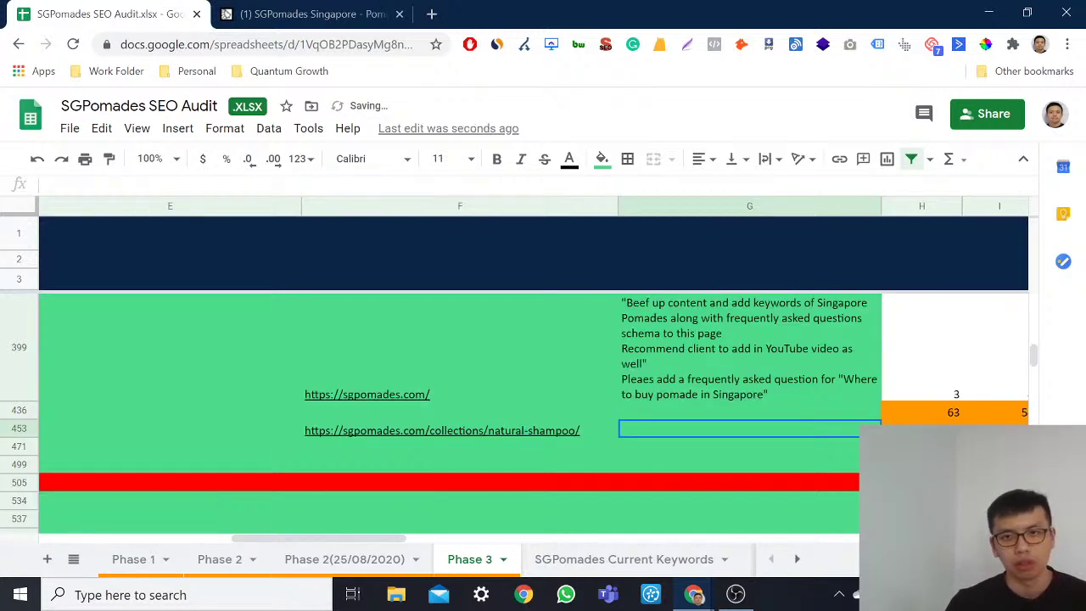
Step: Copy the content recommendation text from G399 into G453
click(763, 398)
key(ctrl+c)
click(646, 434)
key(ctrl+v)
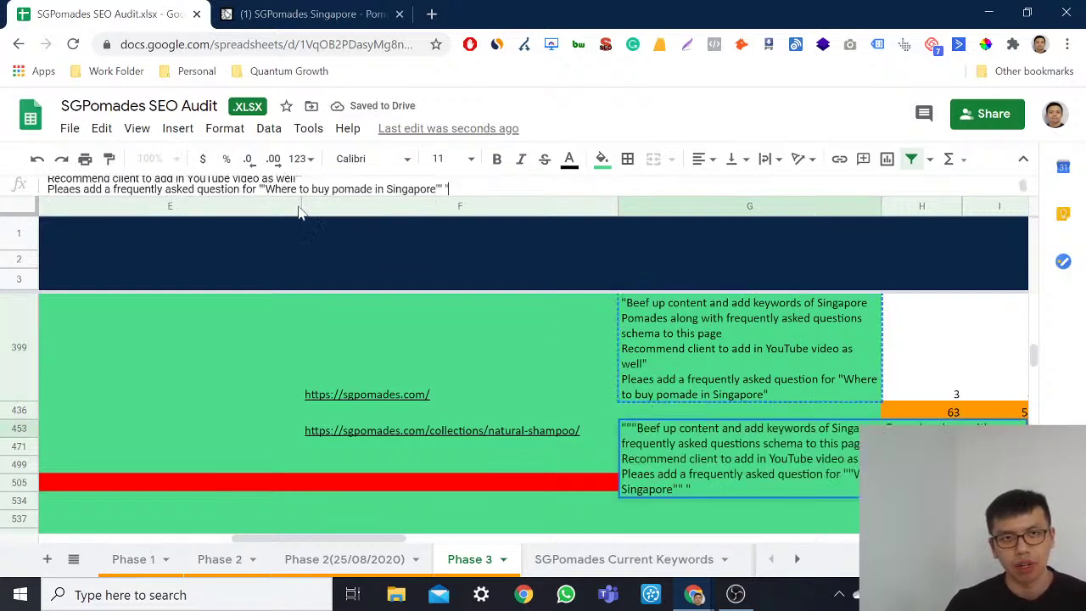
Step: Remove the line about adding a frequently asked question for "Where to buy pomade in Singapore" from the recommendation in G453
drag(464, 191, 24, 191)
key(BackSpace)
key(BackSpace)
key(BackSpace)
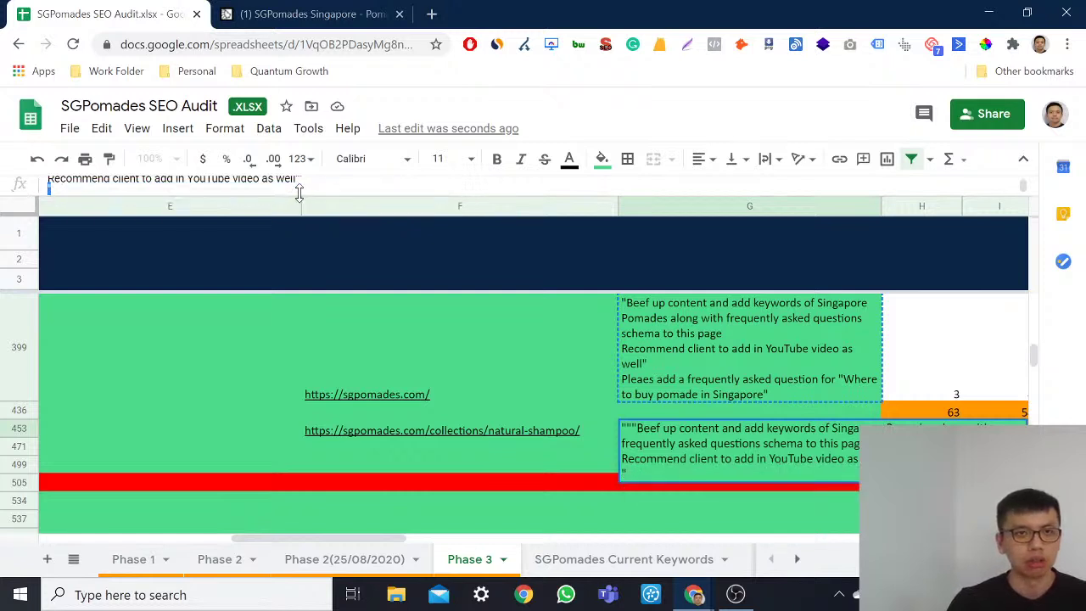
key(BackSpace)
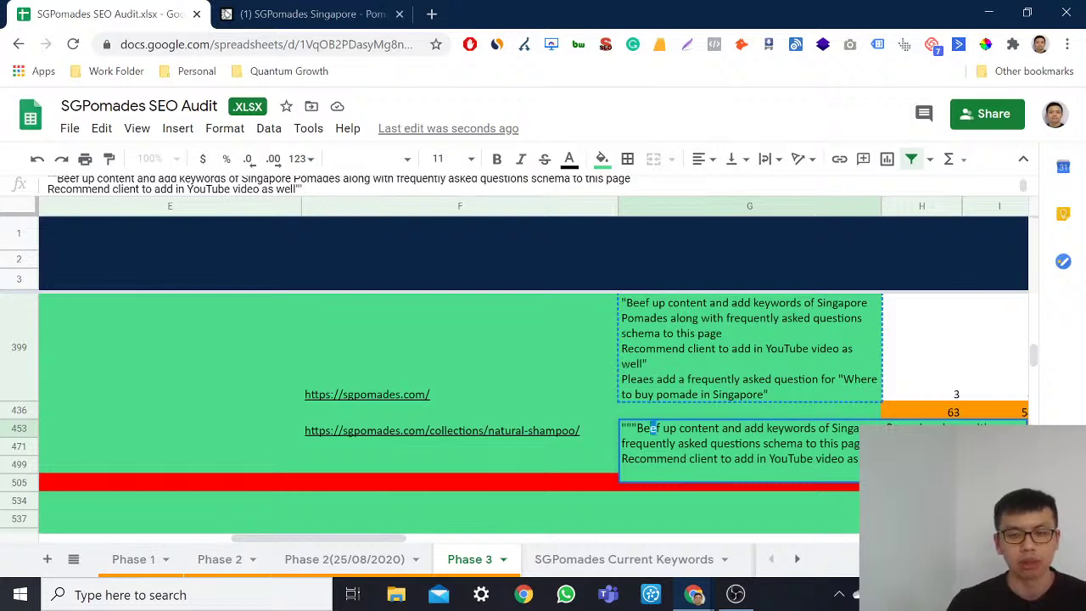
Step: Commit the edited content recommendation in G453 and fit row 453's height to its text
key(Return)
key(Up)
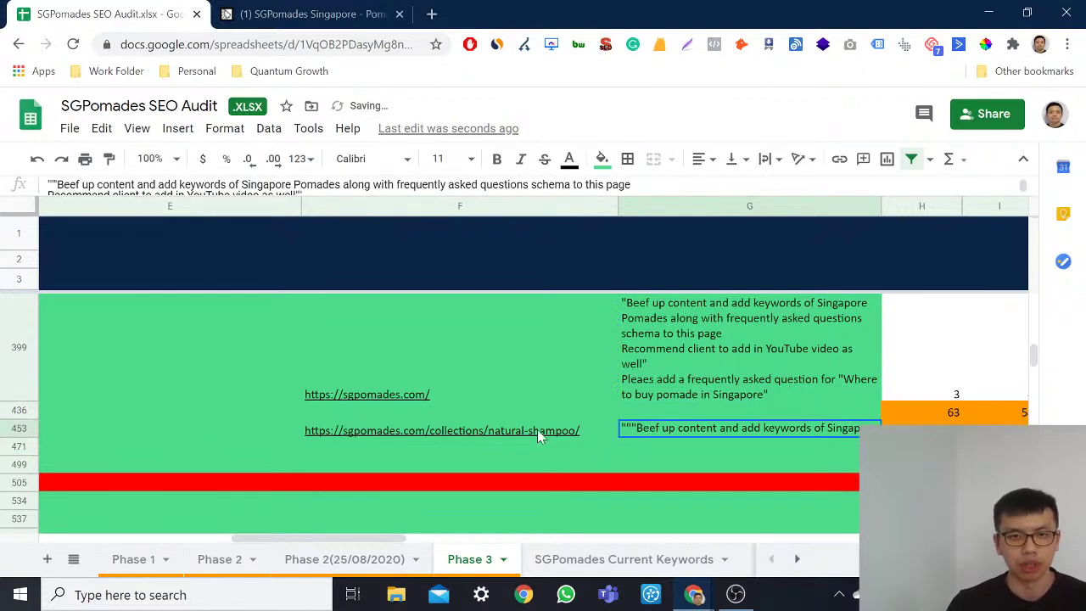
double_click(21, 437)
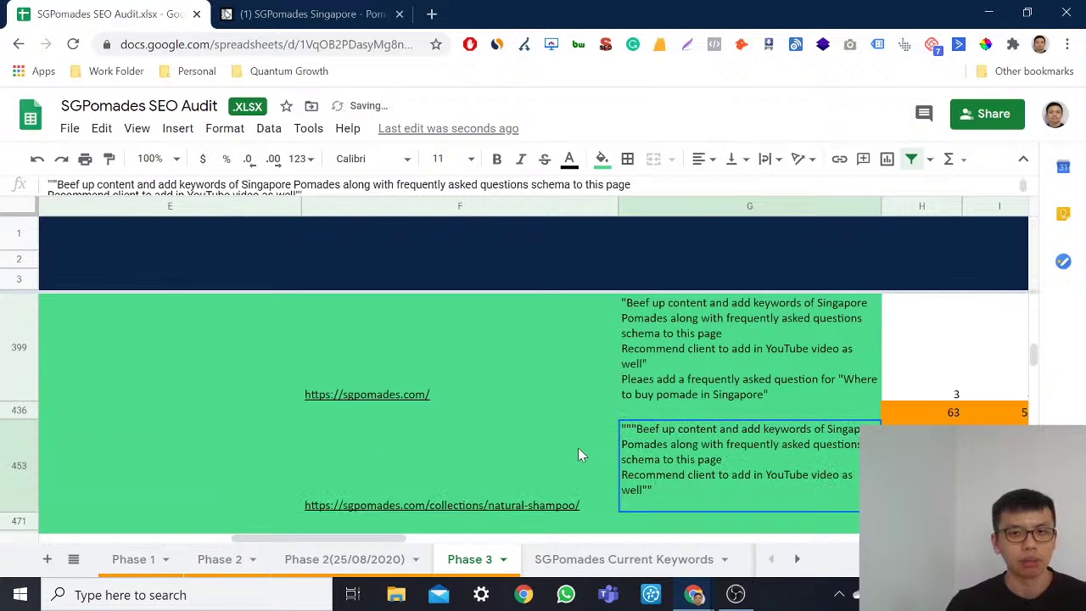
Step: Copy the row 471 keyword and search Google for "best pomade singapore" in a new incognito window
scroll(577, 447, down, 2)
click(586, 427)
key(Left)
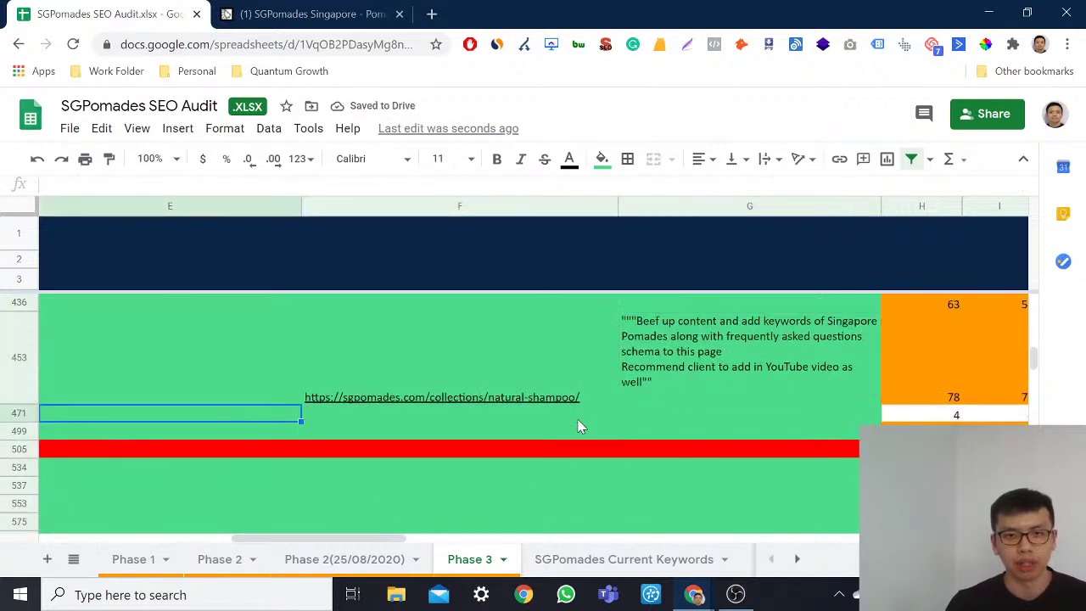
key(Left)
key(Left)
key(Left)
key(Left)
key(Right)
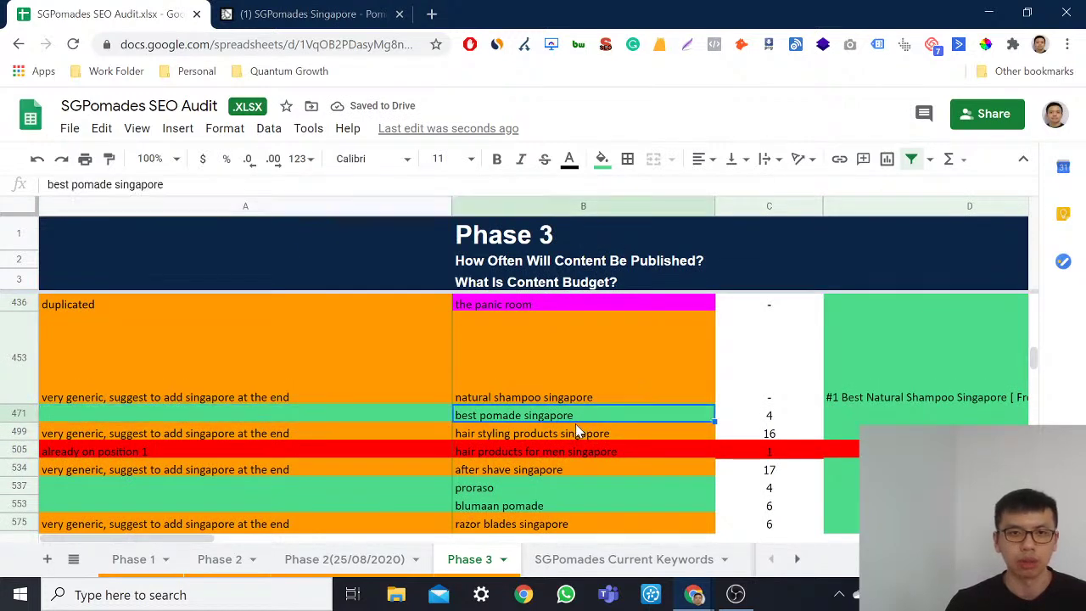
key(ctrl+c)
key(ctrl+shift+n)
key(ctrl+v)
key(Return)
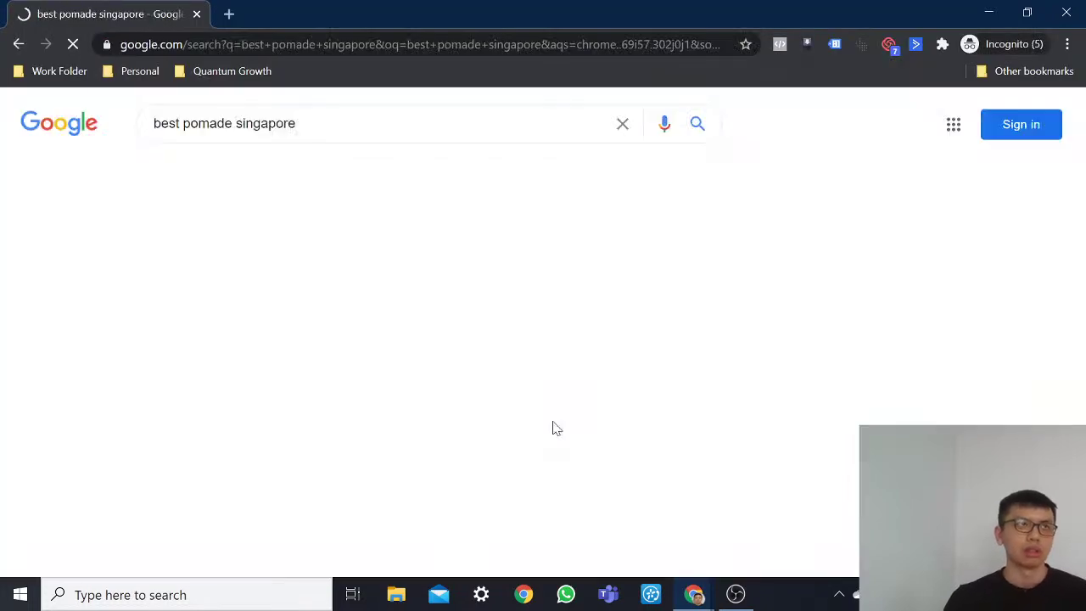
Step: Copy the link of the sgpomades.com result "Top 10 Hair Styling Products at SGPomades" and open that result in a new tab
scroll(651, 346, down, 4)
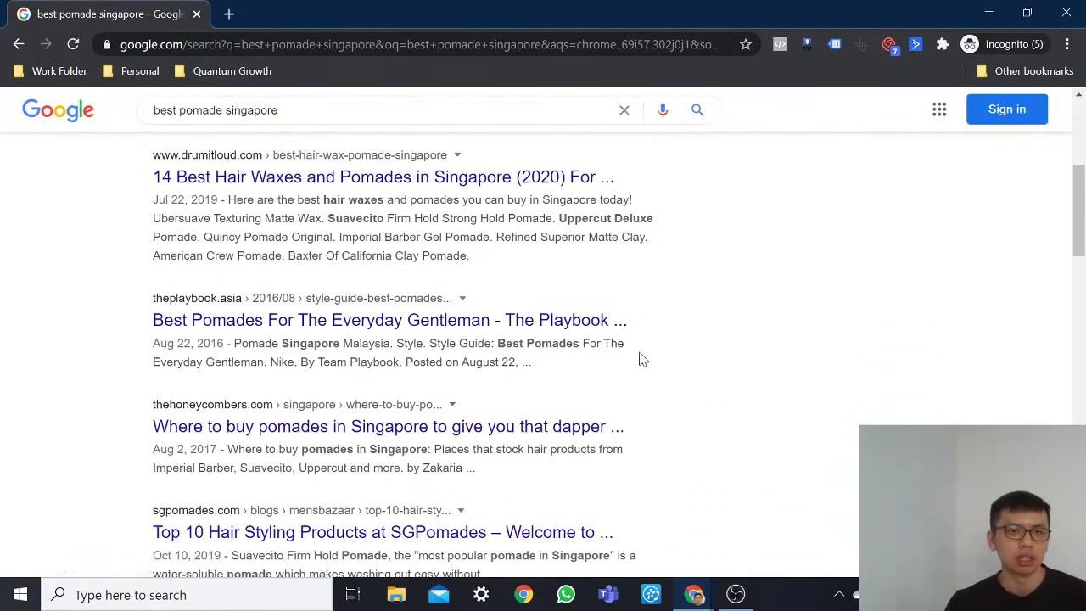
scroll(611, 359, down, 2)
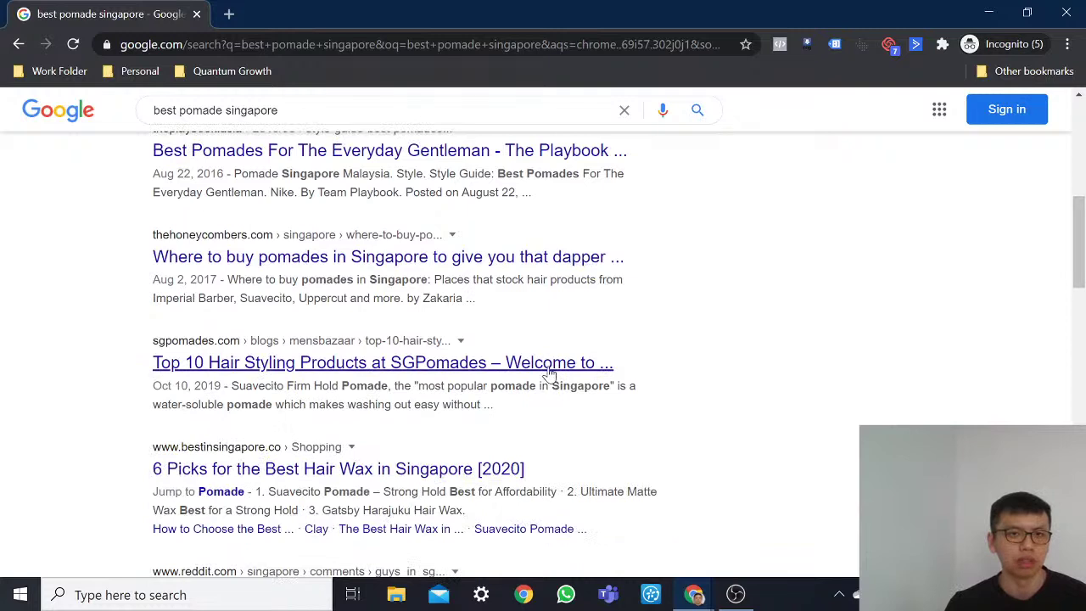
right_click(546, 371)
click(607, 472)
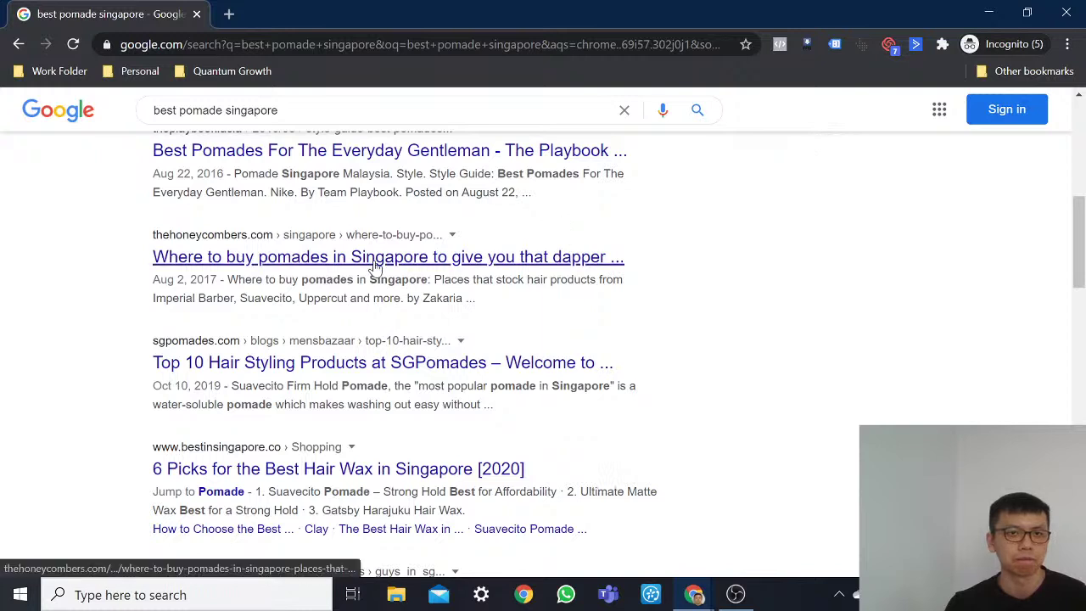
right_click(329, 357)
click(373, 366)
key(ctrl+Tab)
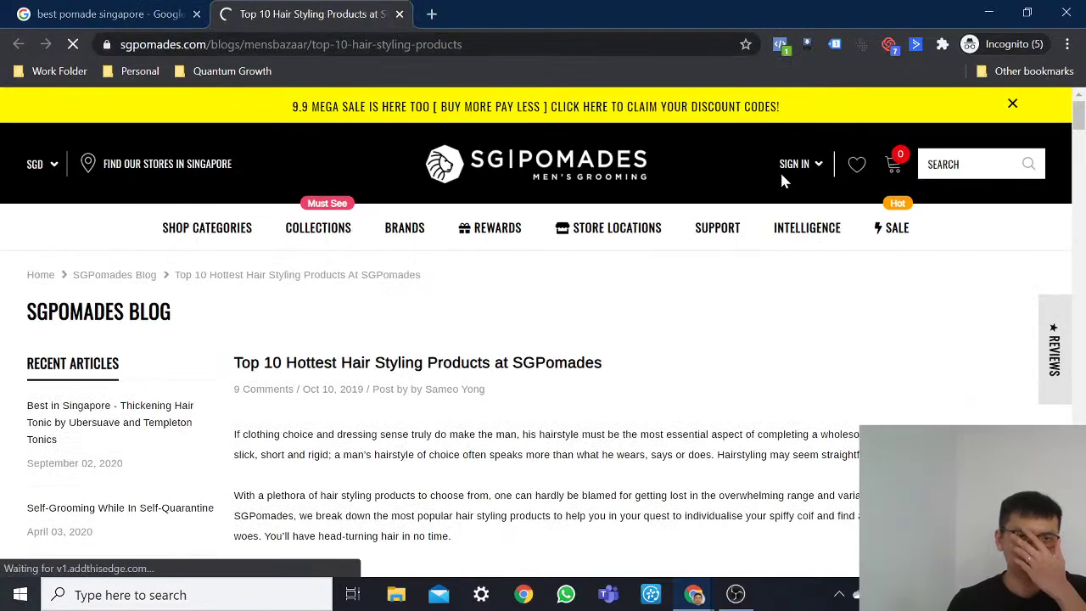
Step: Examine the top 10 hair styling products article from its introduction through its comments section
scroll(694, 224, down, 1)
scroll(694, 225, down, 15)
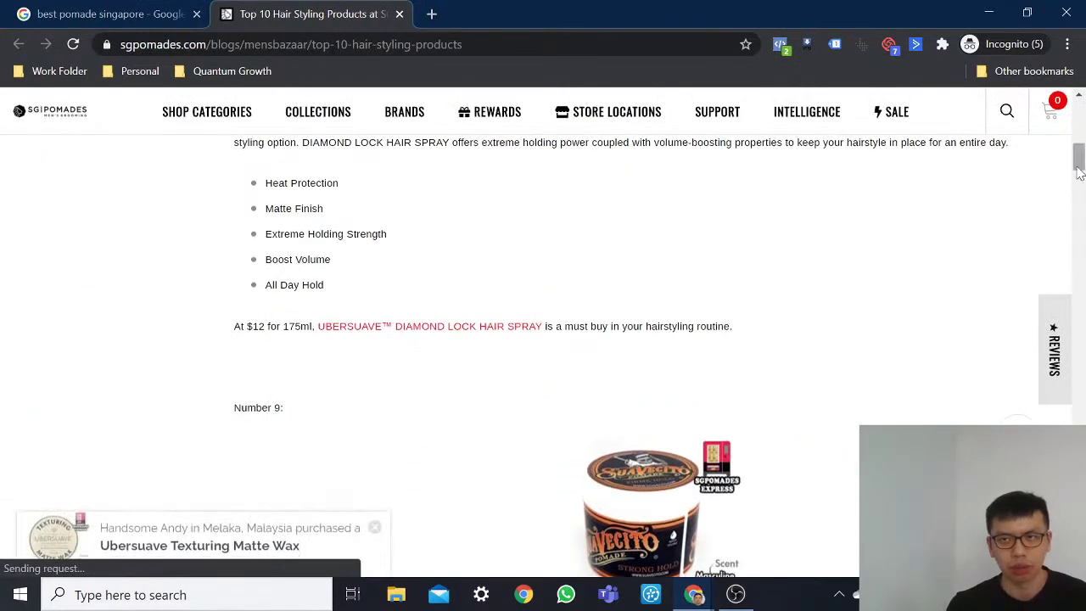
drag(1079, 212, 1081, 430)
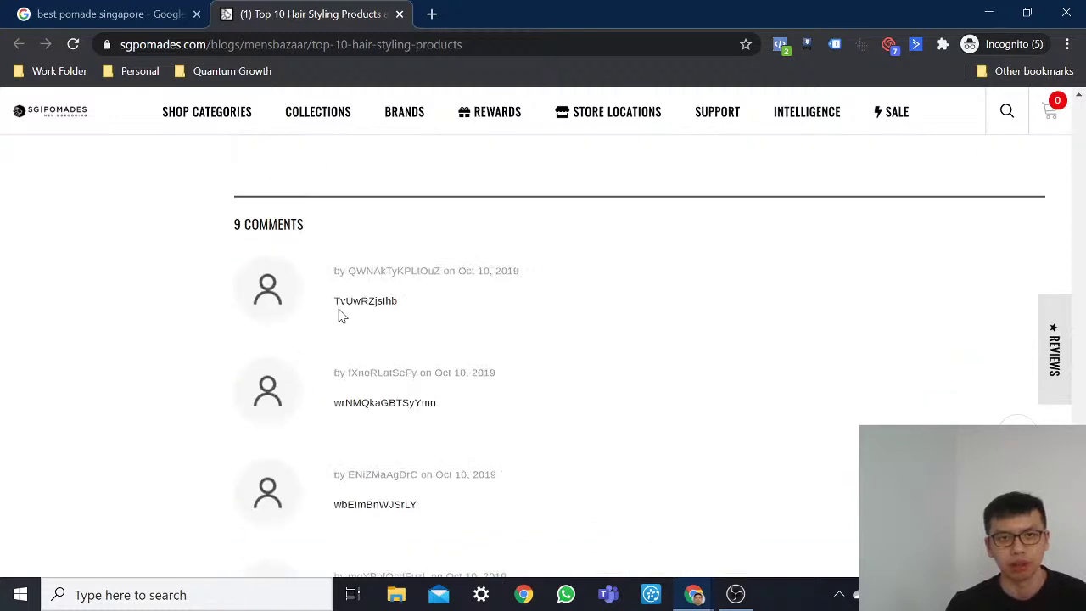
scroll(342, 315, down, 4)
scroll(341, 316, up, 2)
scroll(342, 315, down, 2)
scroll(453, 332, down, 5)
scroll(453, 332, up, 6)
scroll(452, 332, down, 3)
scroll(710, 348, up, 2)
scroll(709, 348, up, 20)
scroll(688, 345, up, 20)
scroll(571, 454, up, 20)
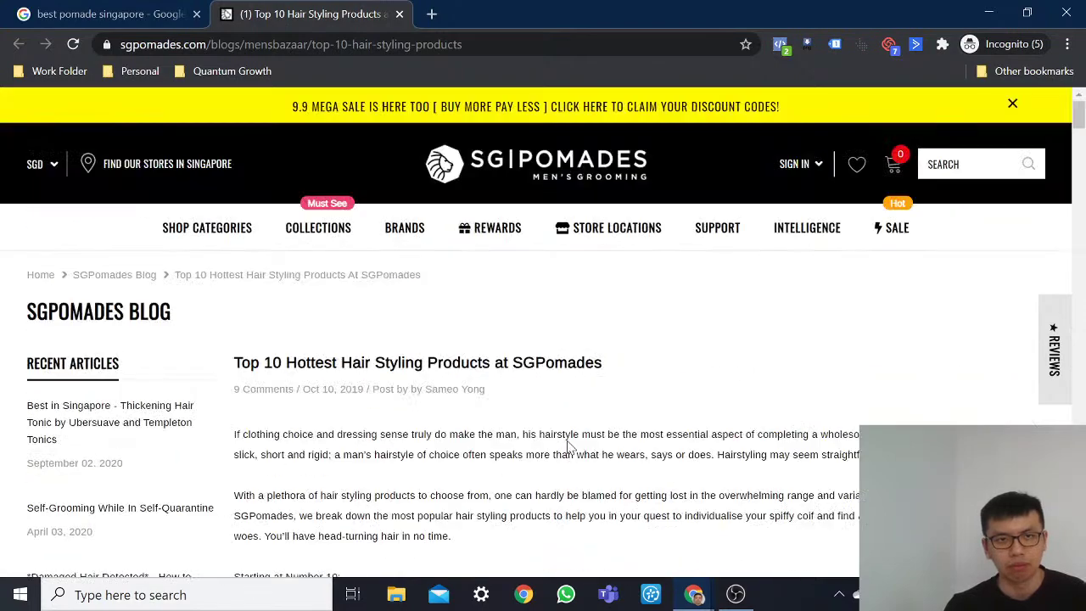
Step: Switch back to the audit spreadsheet and enter the title "10 best Pomades in Singapore" in D471
key(alt+Tab)
click(829, 414)
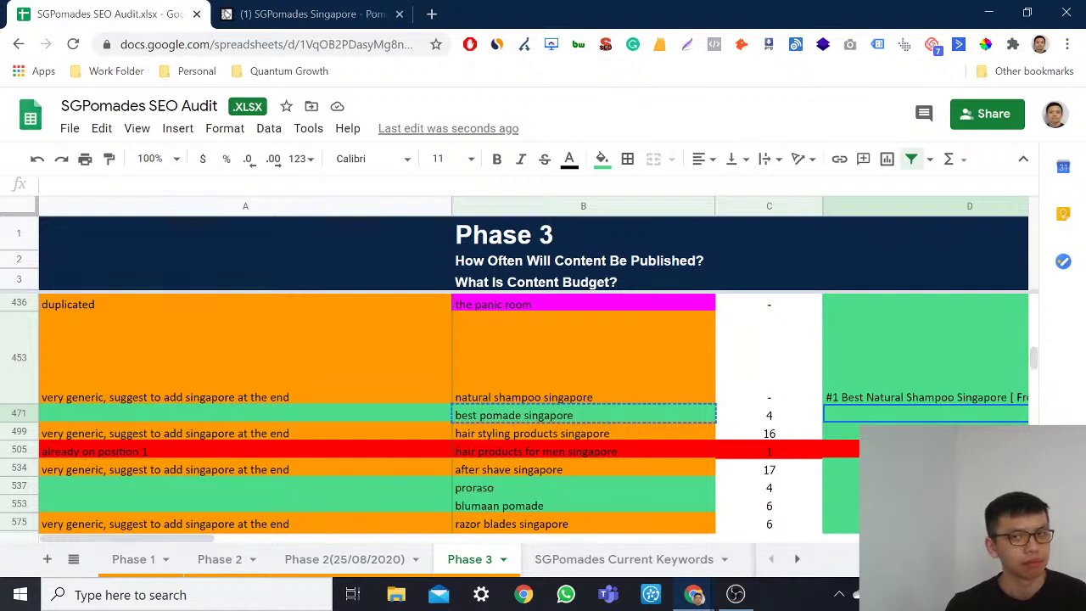
text(#1)
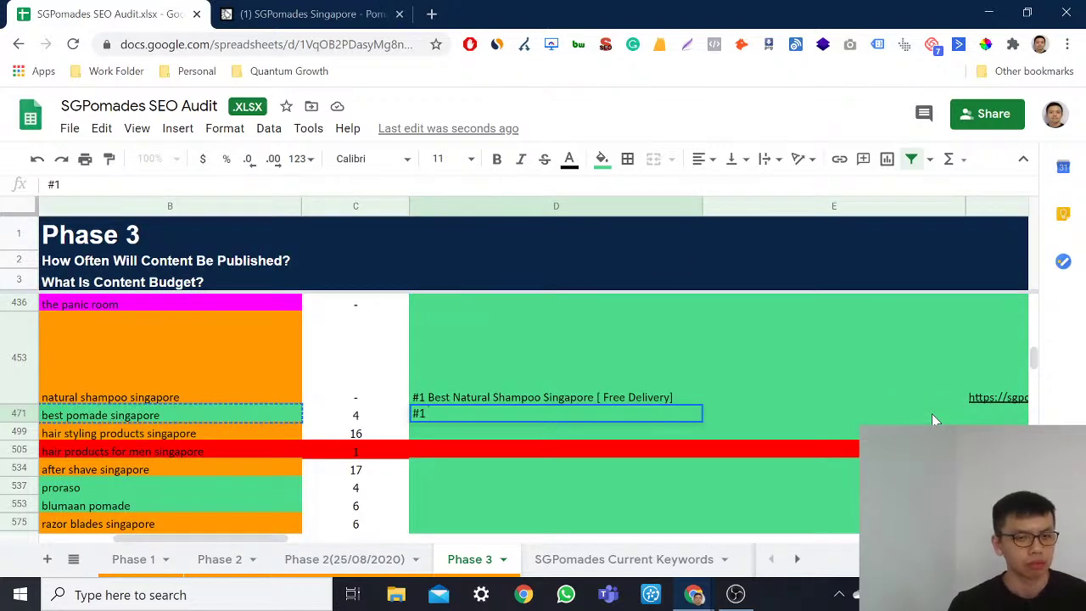
key(BackSpace)
key(BackSpace)
text(10 best Pomades )
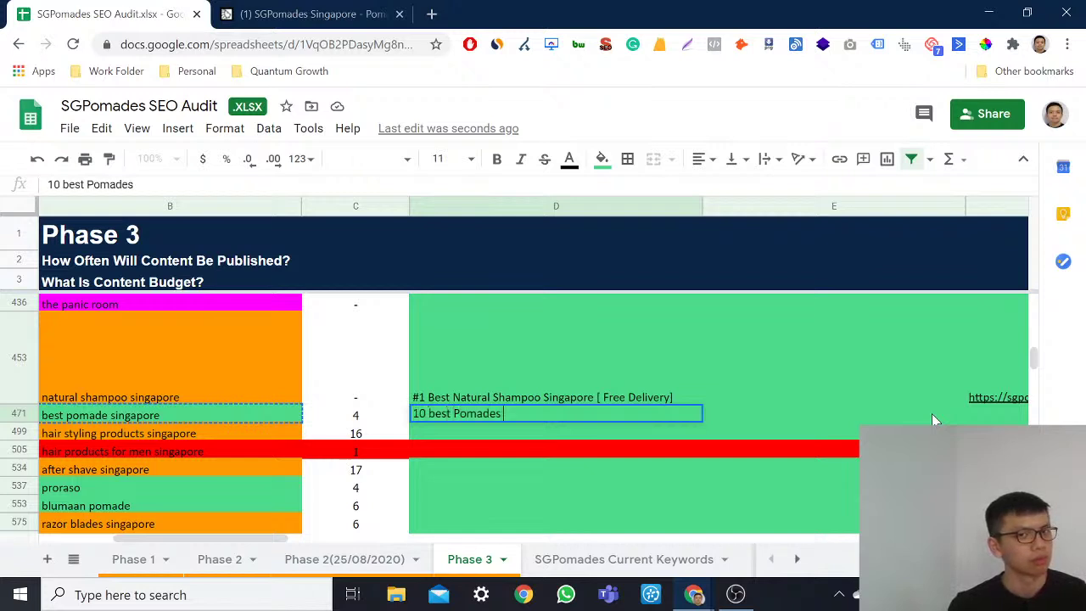
text(in Singapore)
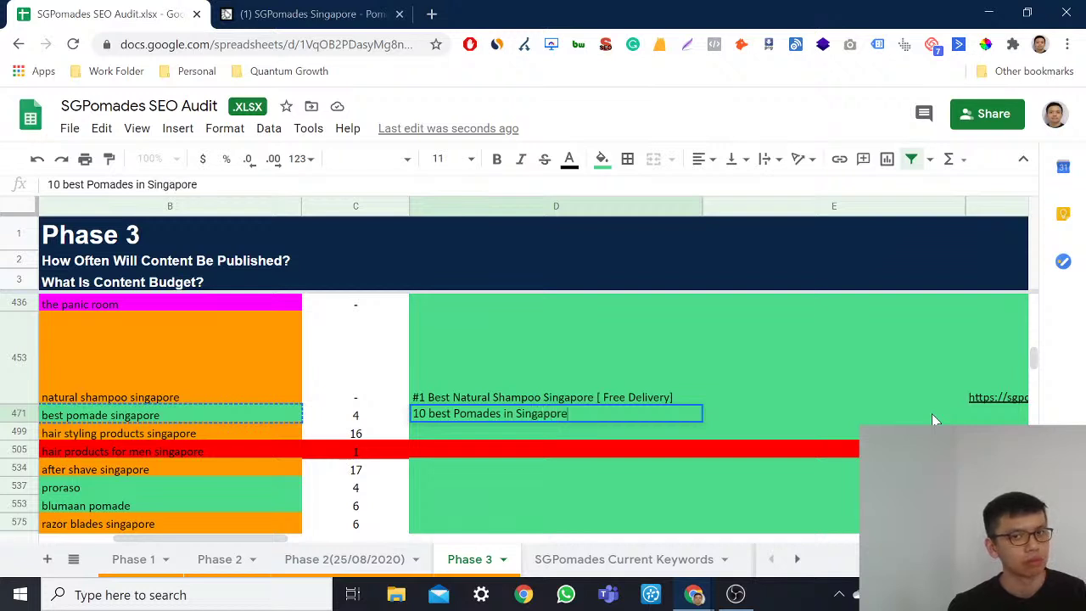
key(Left)
key(Left)
key(Right)
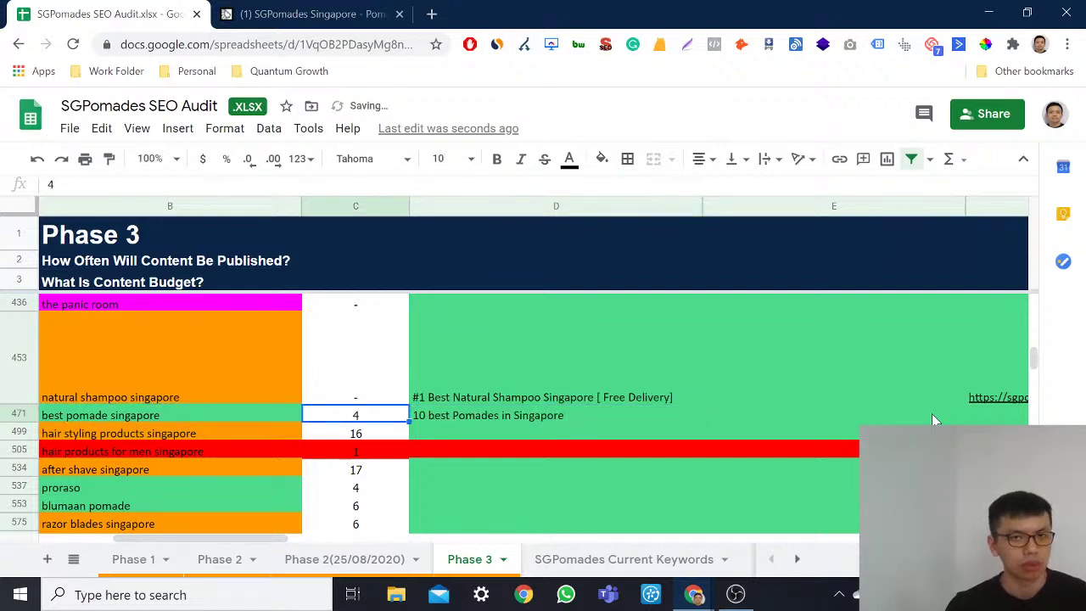
Step: Capitalize "Best" in the D471 title and extend it to "10 Best Pomades in Singapore with Free Delivery"
key(Right)
click(71, 184)
text(B)
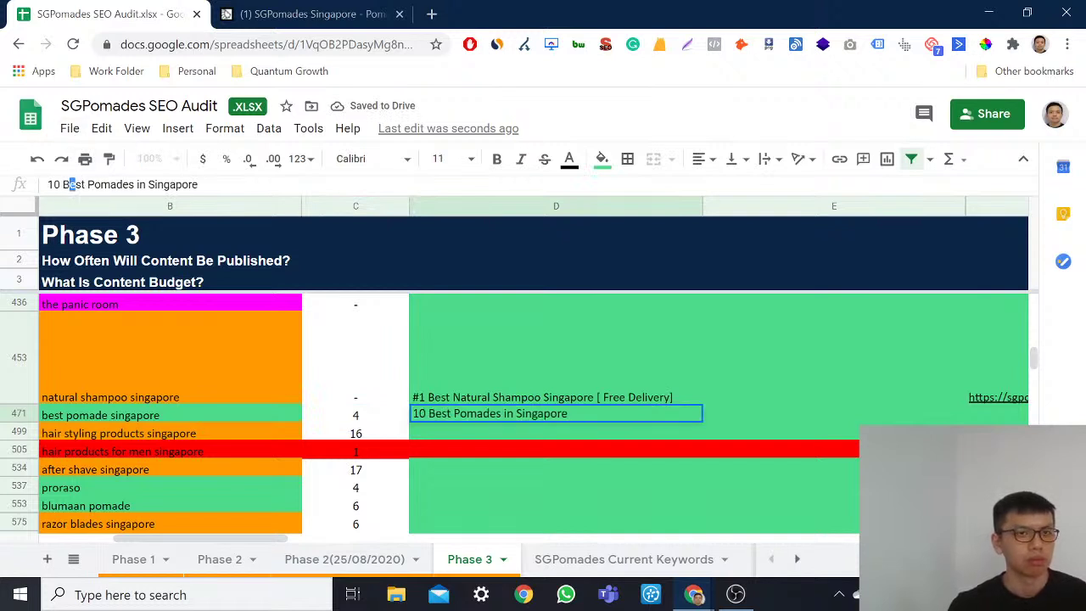
text( with Free Delivery)
key(Return)
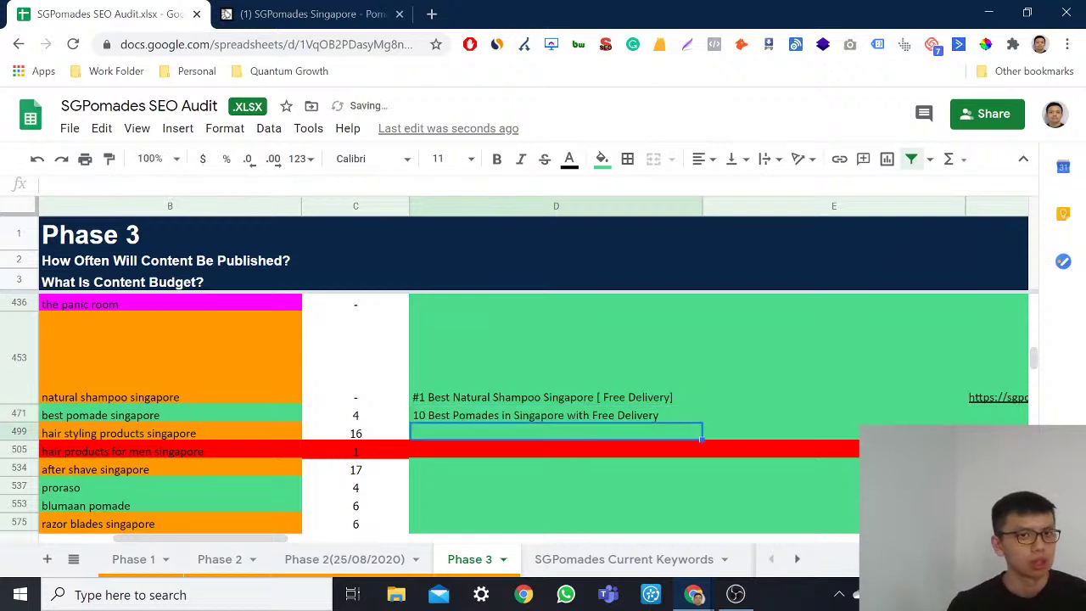
click(520, 417)
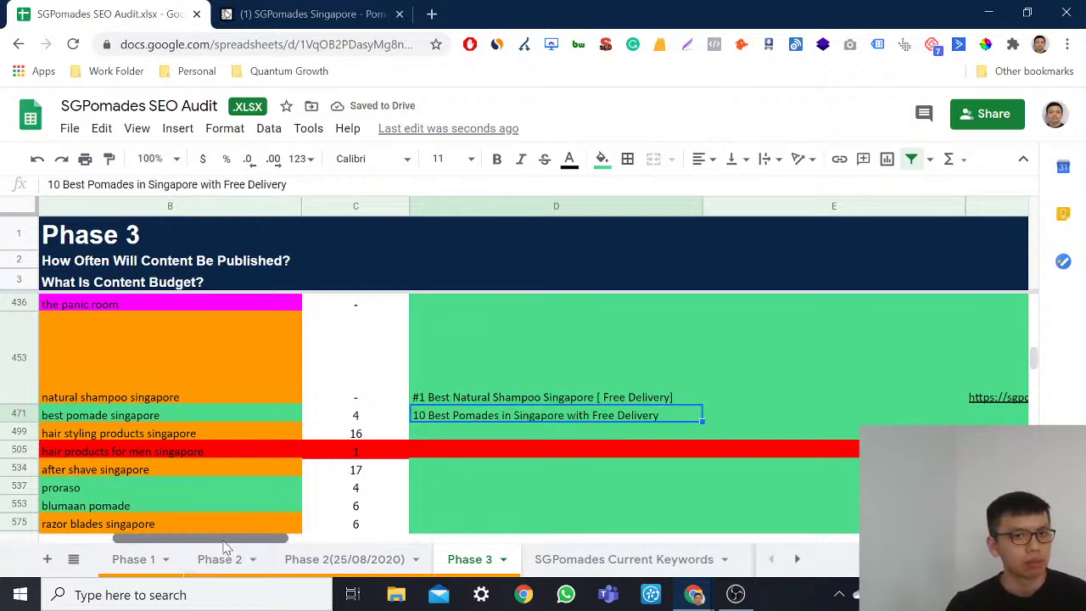
drag(225, 540, 286, 543)
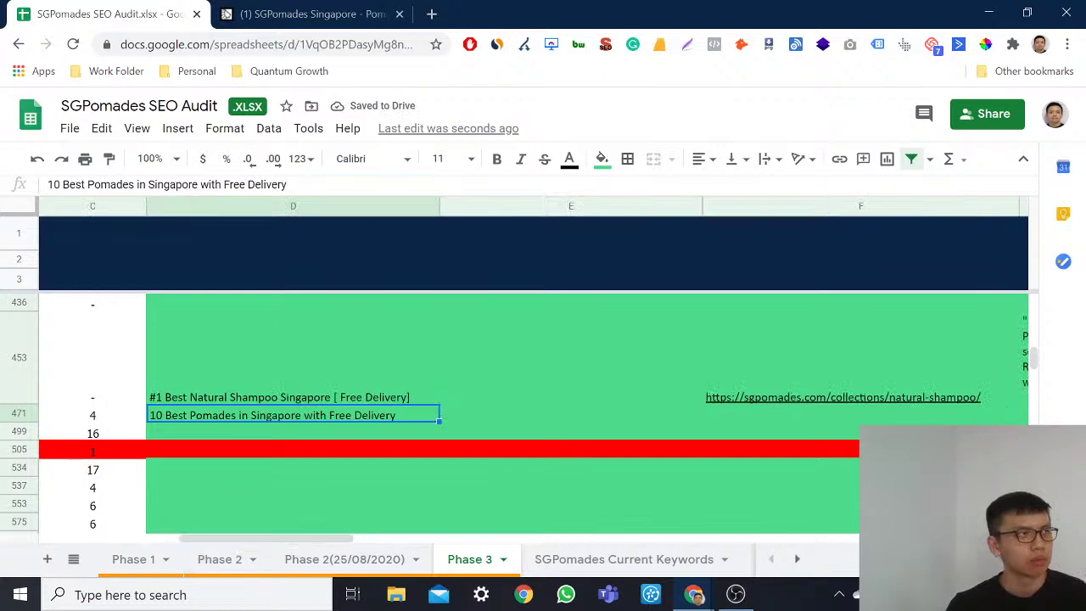
click(844, 415)
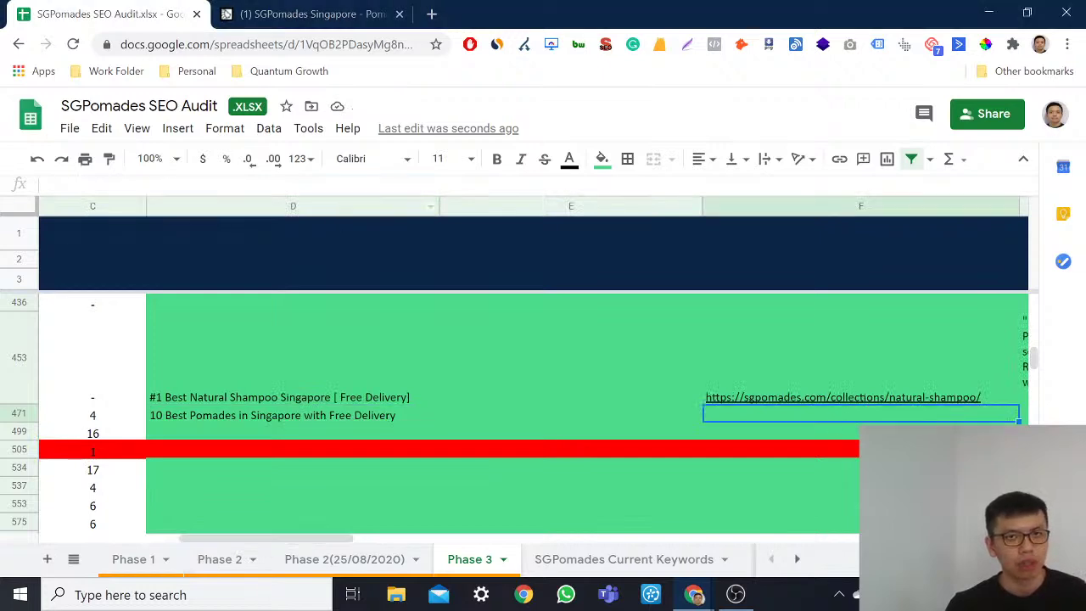
key(ctrl+v)
click(787, 485)
Step: Widen column F so the full blog URL fits inside it
drag(333, 544, 409, 545)
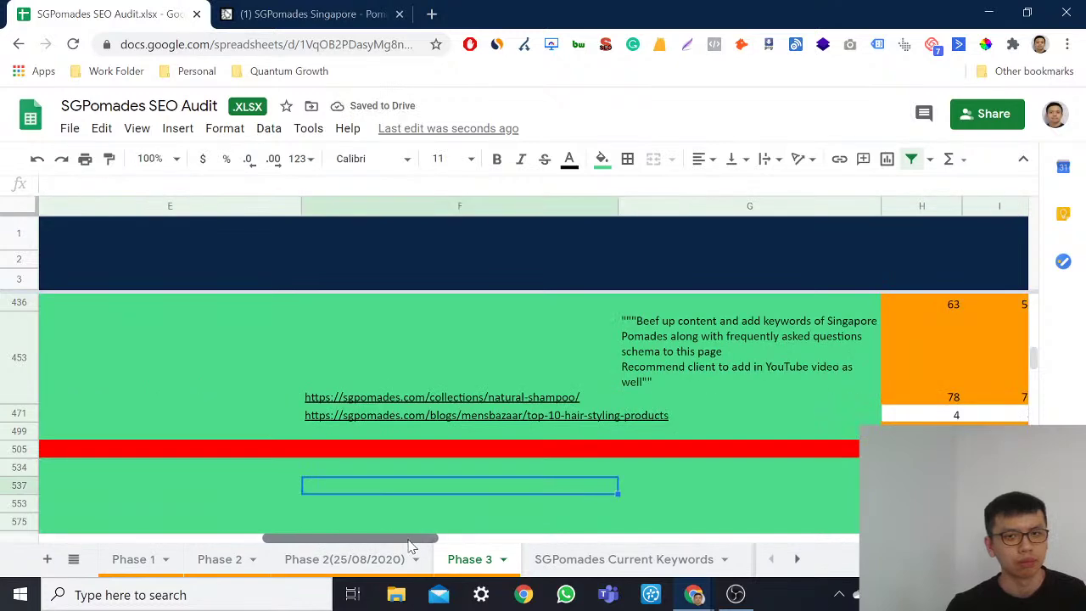
scroll(583, 455, up, 5)
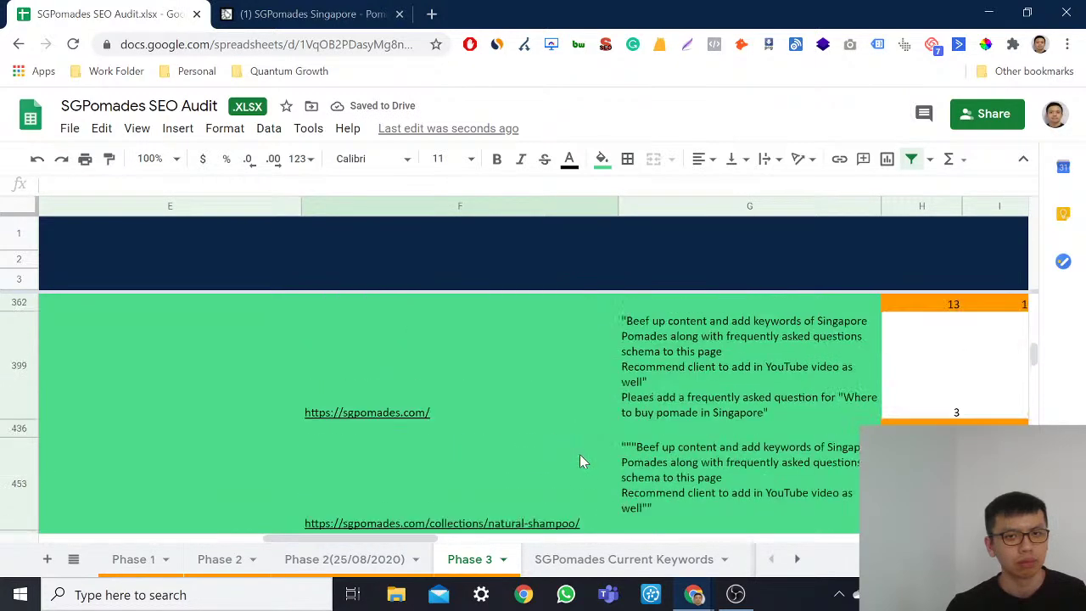
scroll(580, 460, down, 5)
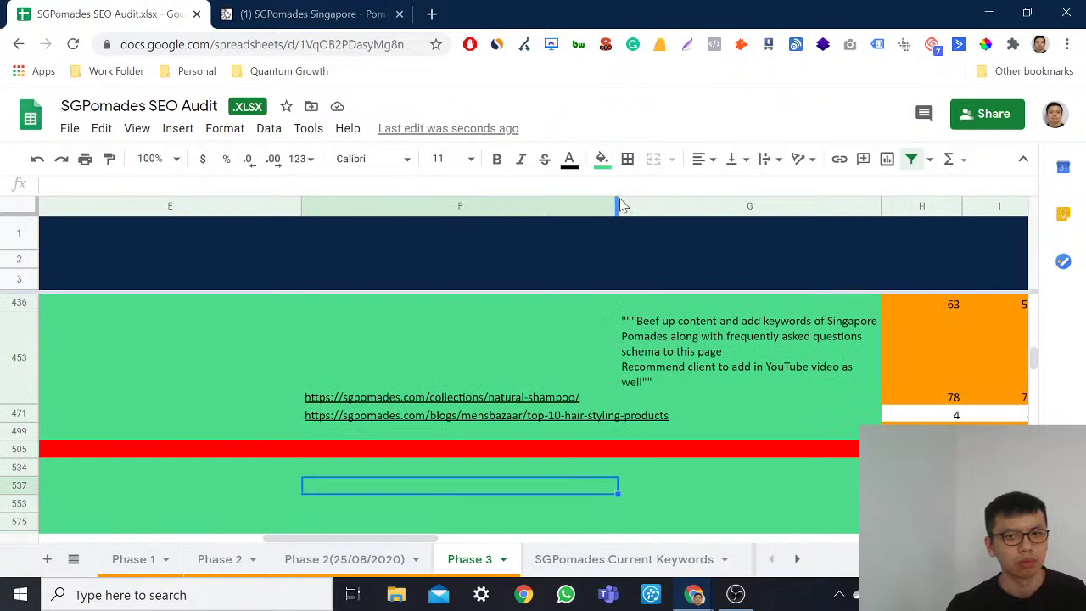
drag(619, 205, 673, 206)
click(628, 420)
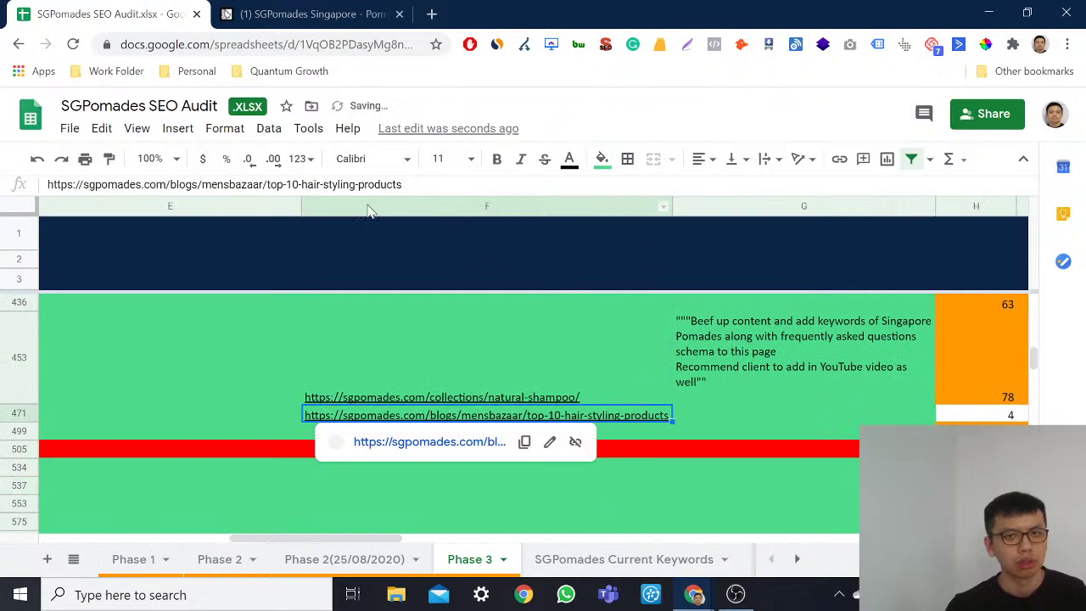
drag(407, 184, 278, 184)
key(BackSpace)
key(BackSpace)
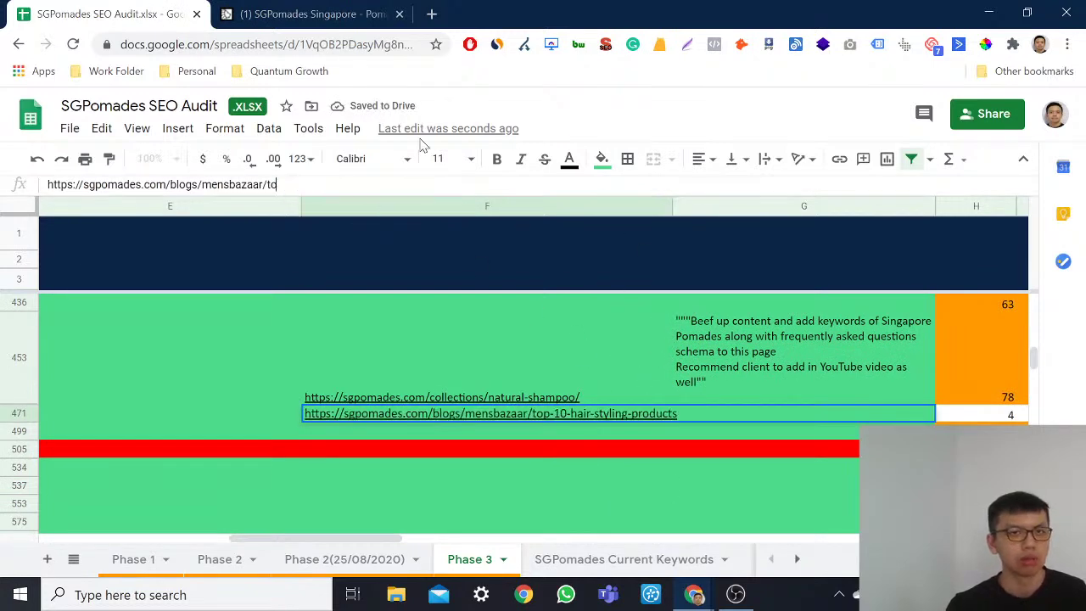
key(BackSpace)
key(BackSpace)
key(BackSpace)
key(BackSpace)
key(BackSpace)
key(BackSpace)
key(BackSpace)
key(BackSpace)
key(BackSpace)
key(BackSpace)
key(BackSpace)
text(best-pomades-singapore/)
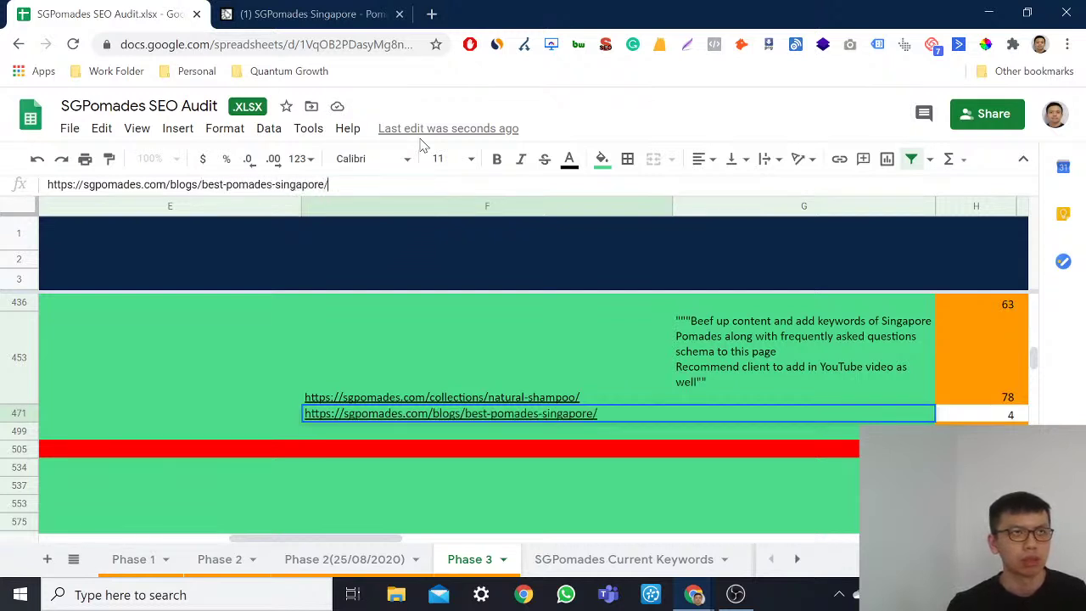
key(Return)
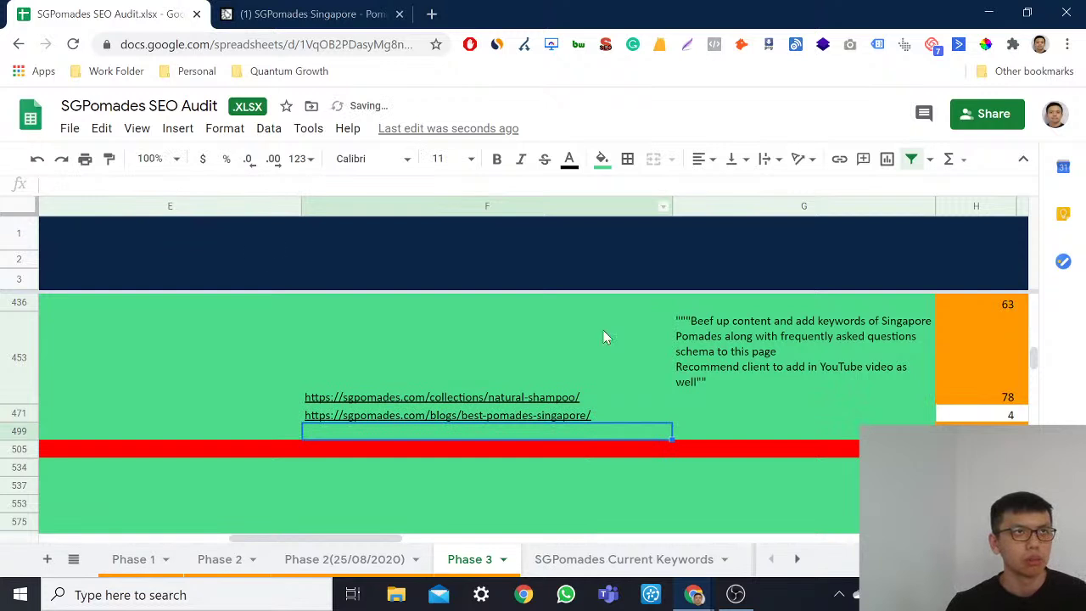
click(738, 412)
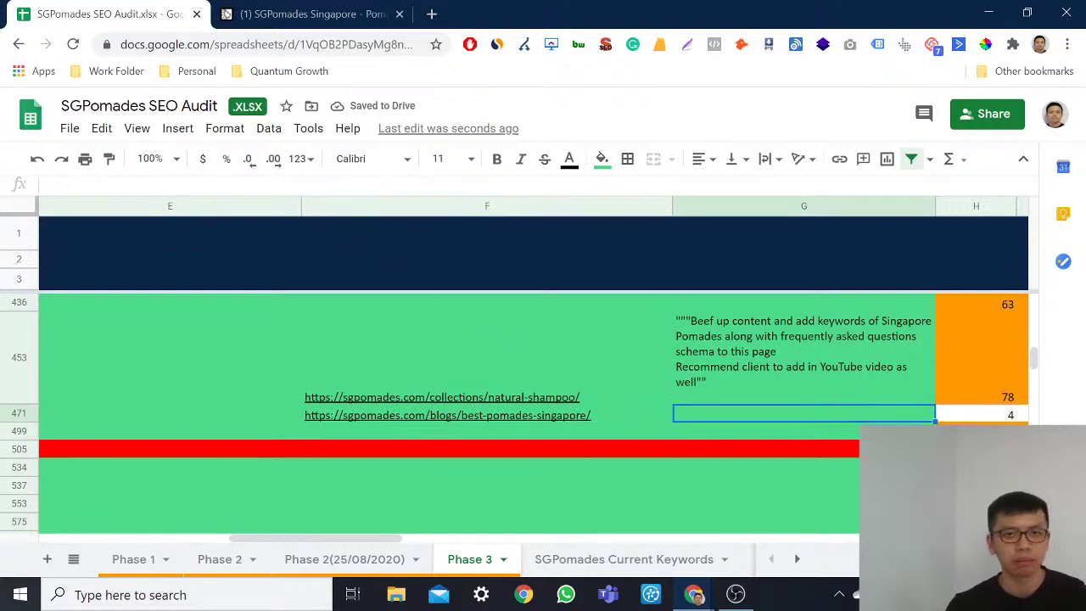
key(Return)
text(Change)
key(BackSpace)
key(BackSpace)
key(BackSpace)
key(BackSpace)
key(BackSpace)
key(BackSpace)
text(1. Change URL structure from)
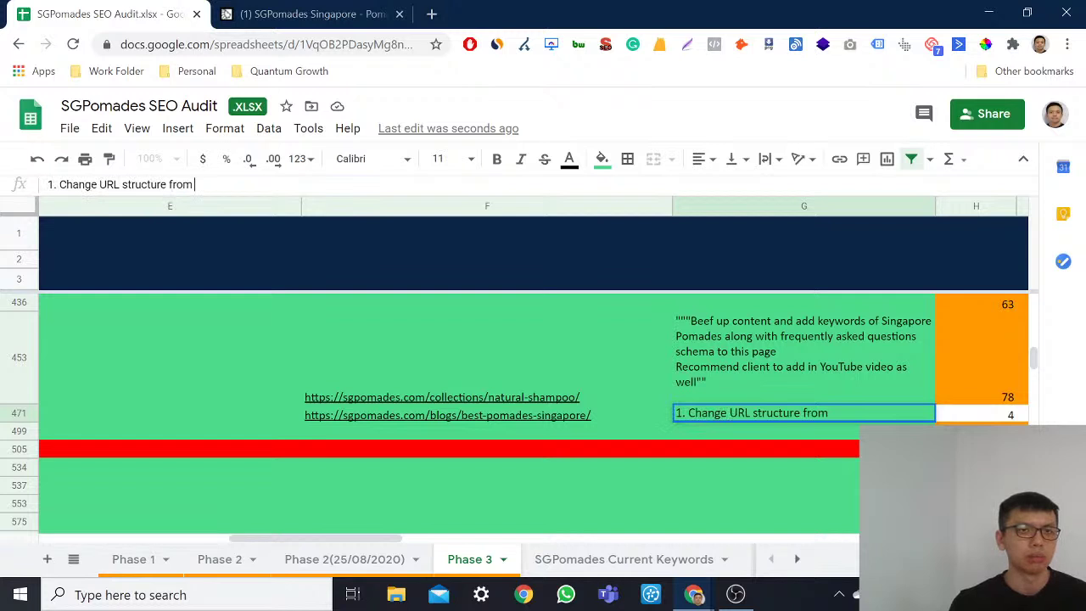
key(ctrl+v)
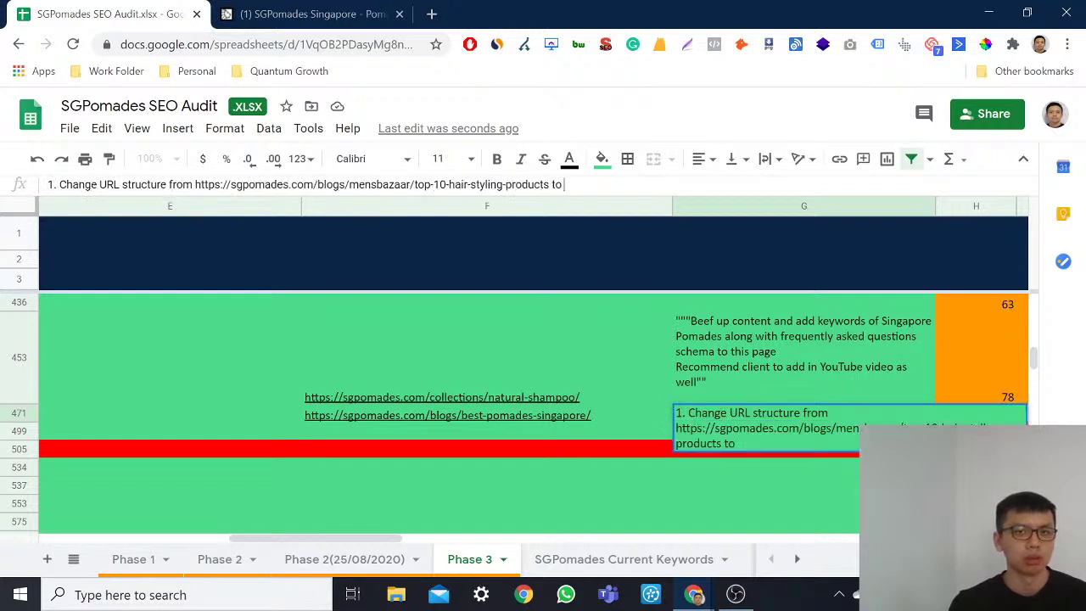
Step: Copy the new blog URL from F471 and reopen the note in G471 for editing
click(640, 420)
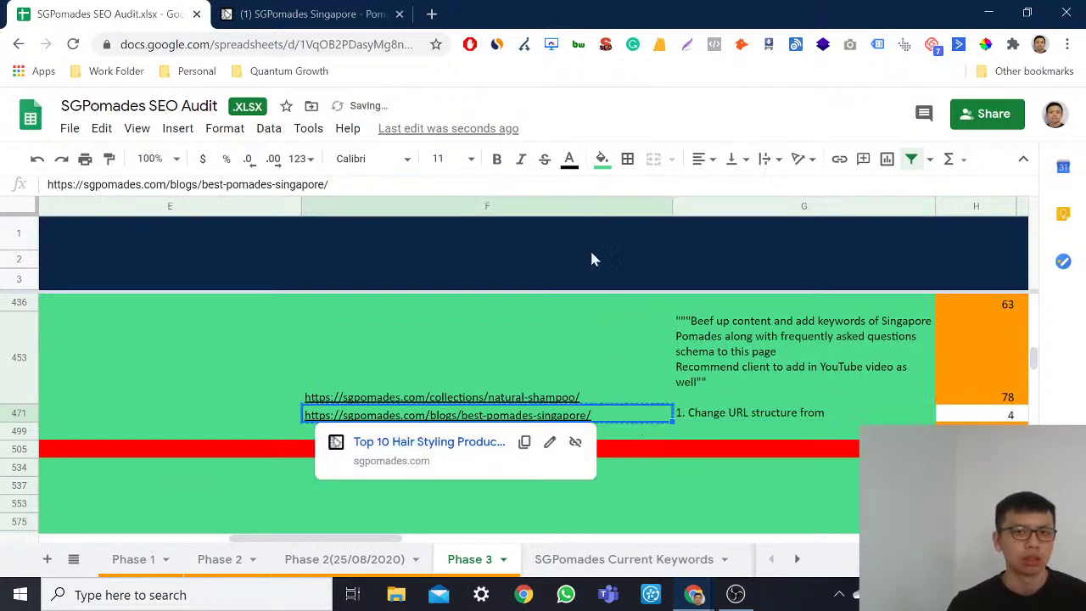
key(ctrl+c)
click(776, 370)
click(787, 414)
key(Return)
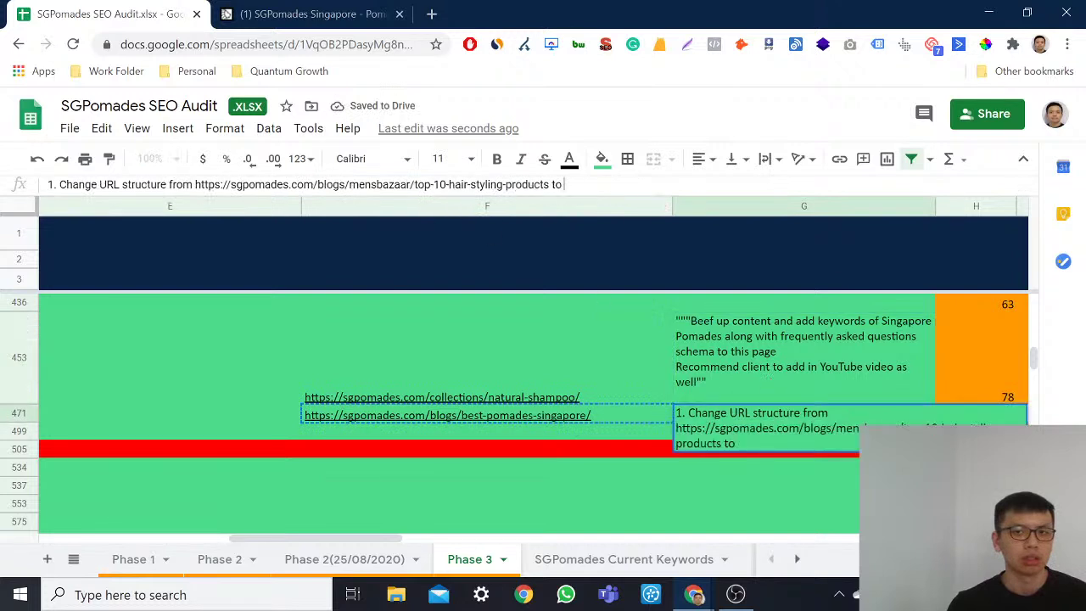
text(to  =)
key(ctrl+v)
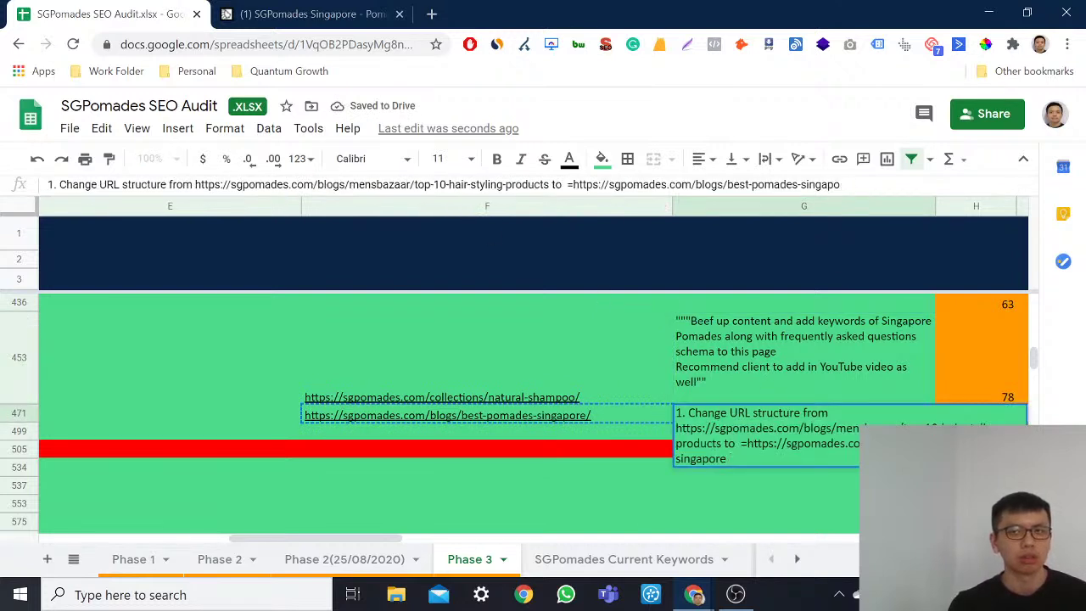
key(BackSpace)
key(BackSpace)
key(BackSpace)
key(BackSpace)
key(BackSpace)
key(BackSpace)
key(BackSpace)
key(BackSpace)
key(BackSpace)
key(BackSpace)
key(BackSpace)
key(BackSpace)
key(BackSpace)
key(BackSpace)
key(BackSpace)
key(BackSpace)
key(BackSpace)
key(BackSpace)
key(BackSpace)
key(BackSpace)
key(BackSpace)
key(BackSpace)
key(BackSpace)
key(BackSpace)
key(BackSpace)
key(BackSpace)
key(BackSpace)
key(ctrl+v)
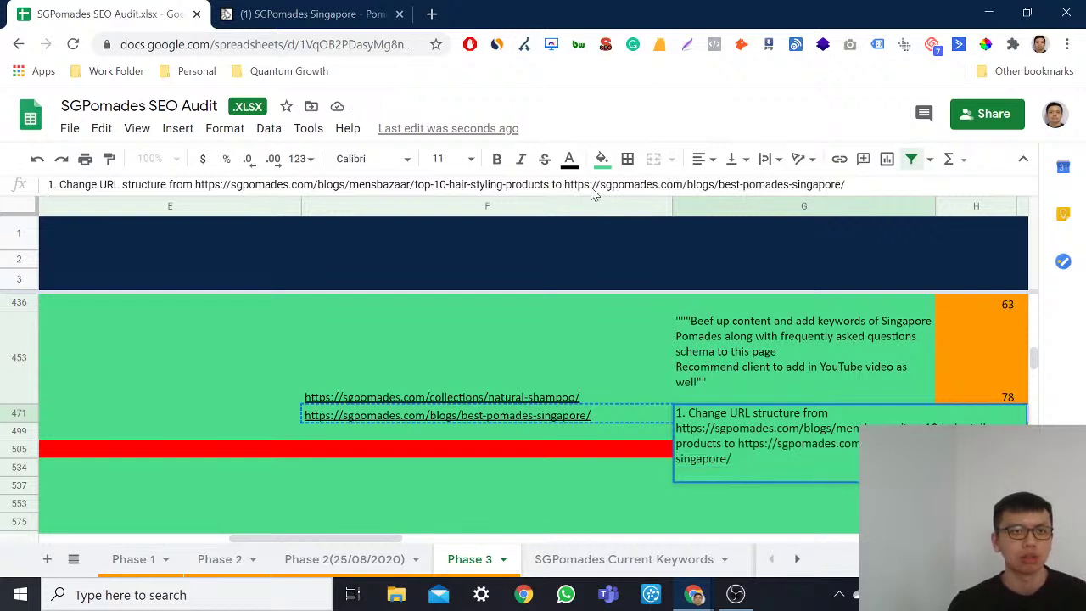
key(alt+Return)
text(2. Perform 301 redirect)
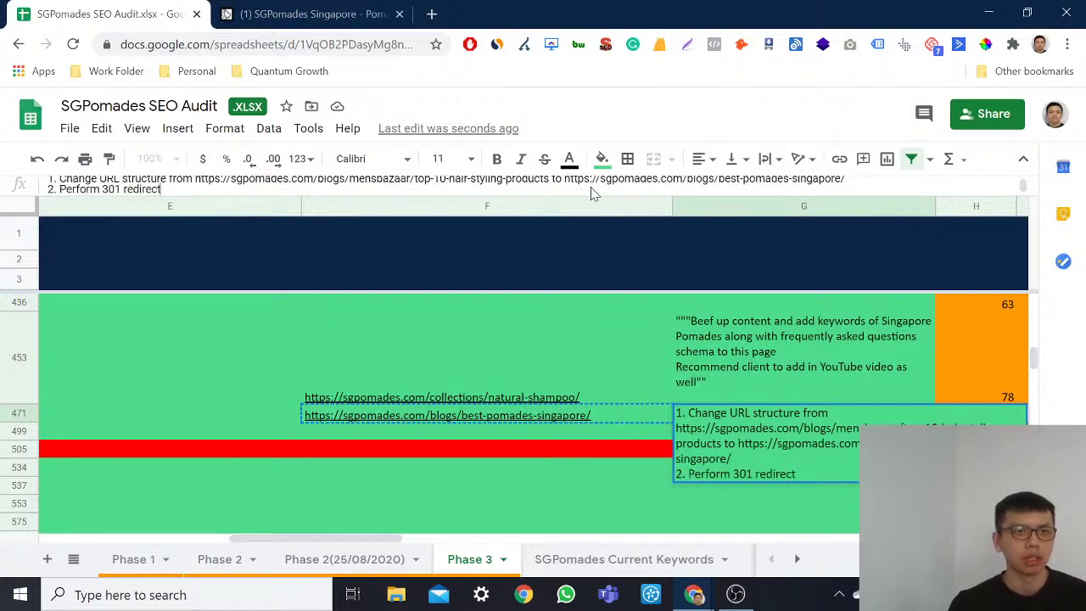
text( for new URL)
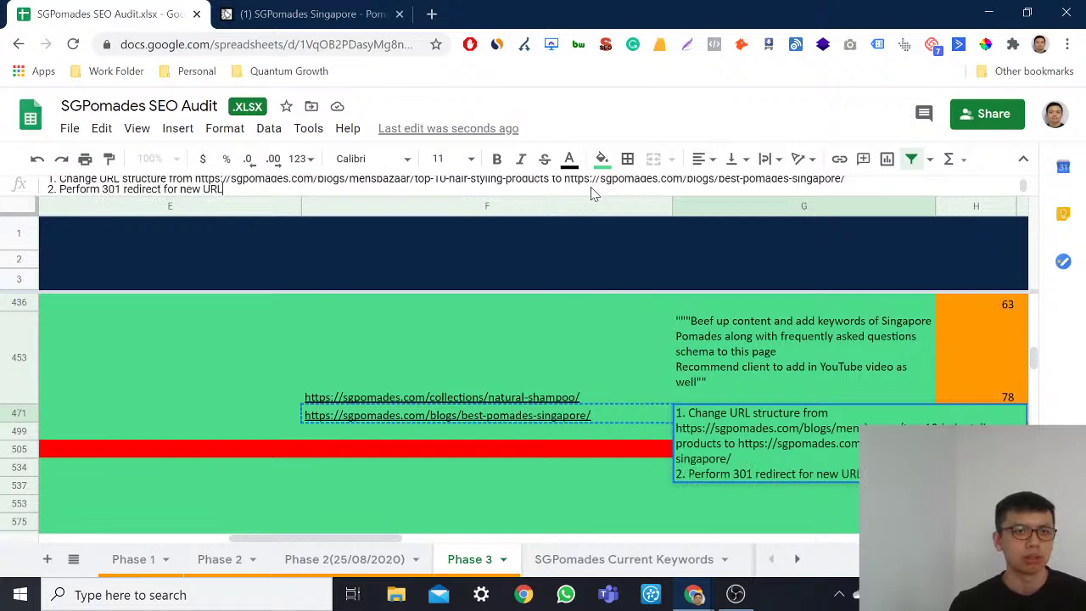
Step: Add the lines "3. Change the title of the blog post to best" and "4. add in faq Schema" to the G471 note
key(alt+Return)
text(3. Change the title of the blog post to best)
key(alt+Return)
text(4)
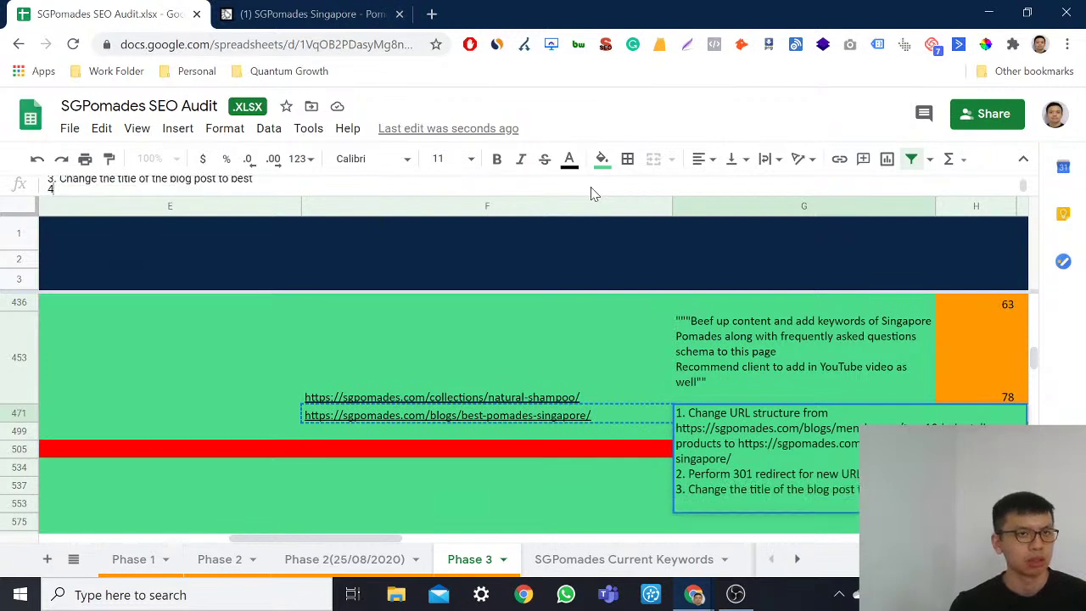
text(. add in faq Sceham)
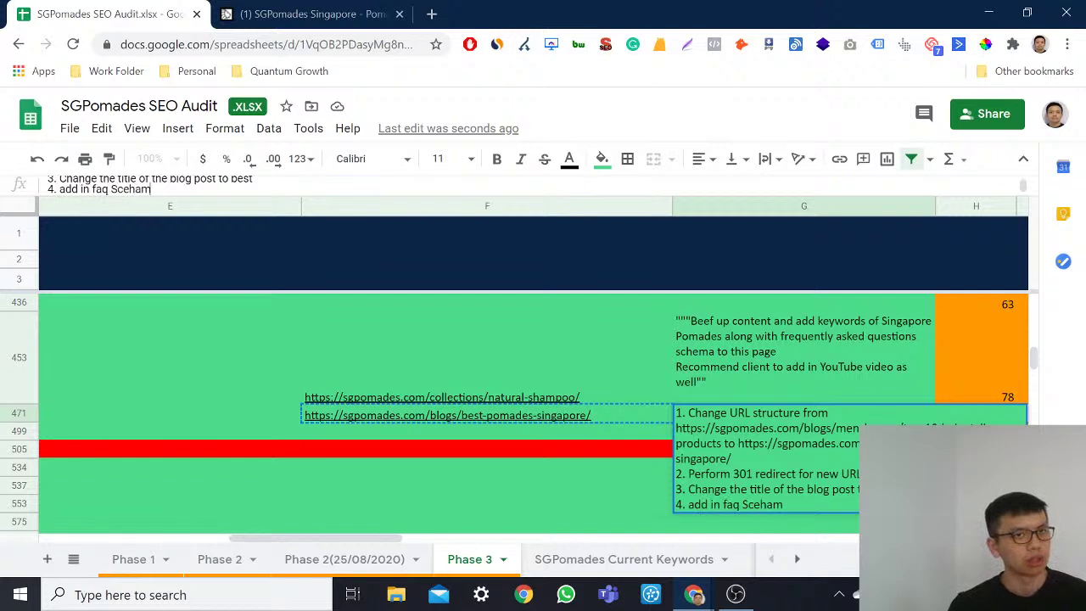
text(hema for)
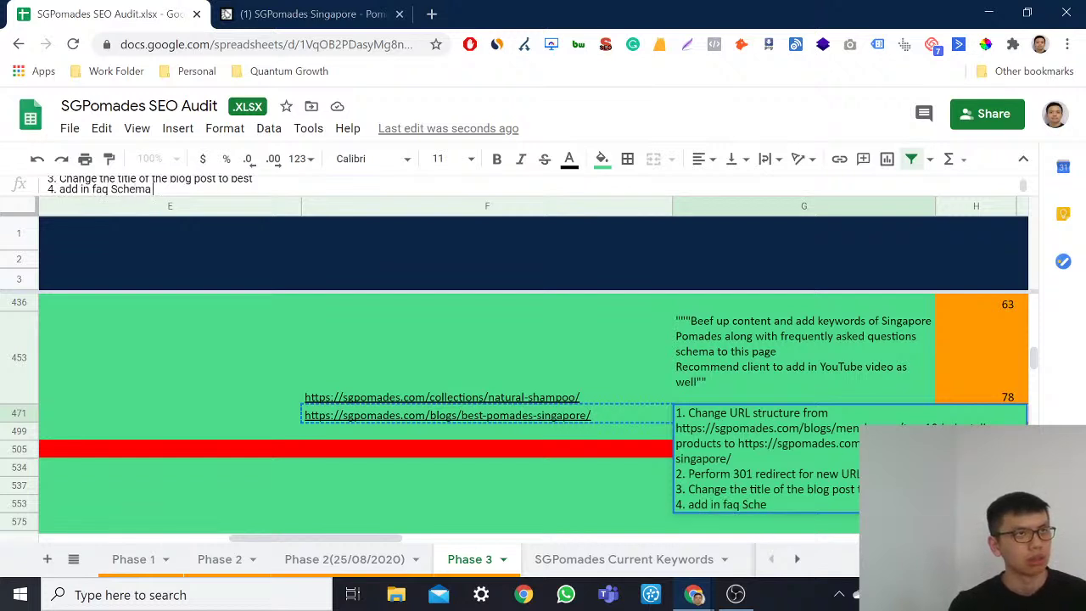
key(BackSpace)
key(BackSpace)
Step: End the G471 note with "5. Remove spam comments" and fit row 471's height to the whole note
key(alt+Return)
text(5.)
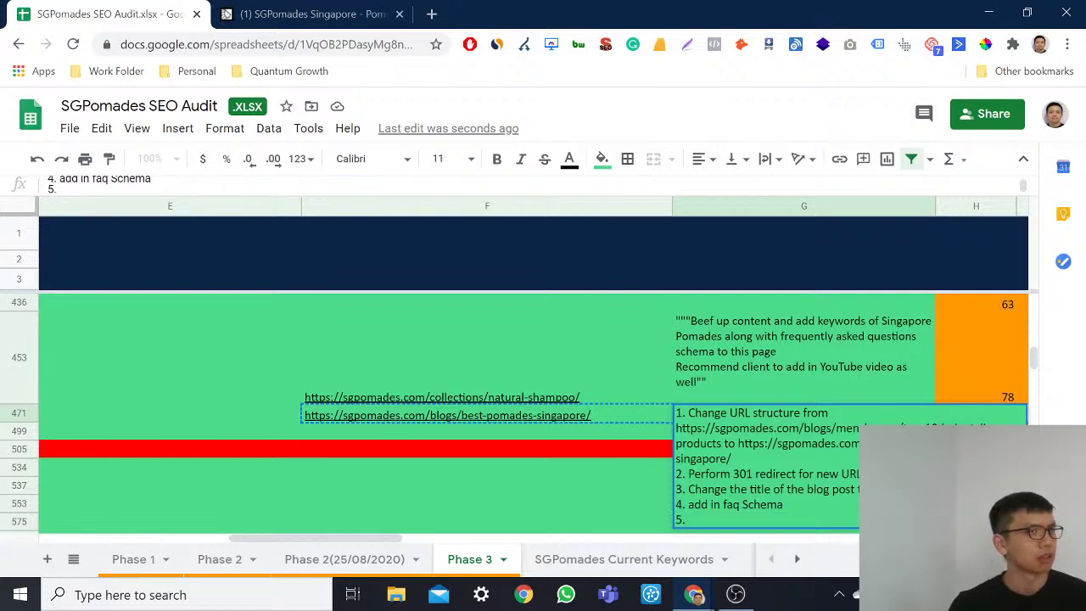
text( Remove spam comments)
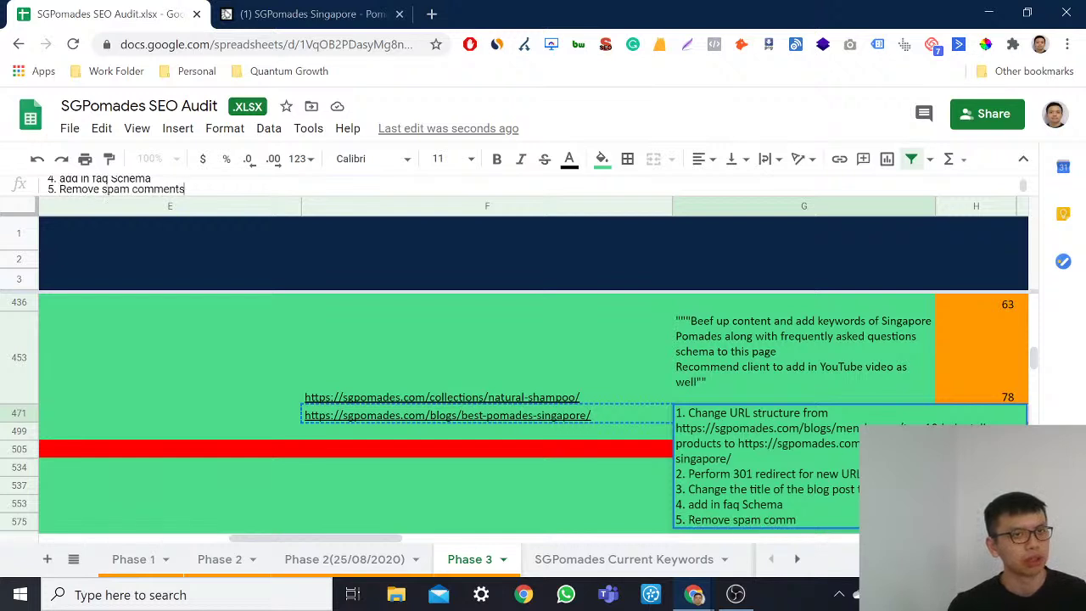
key(Return)
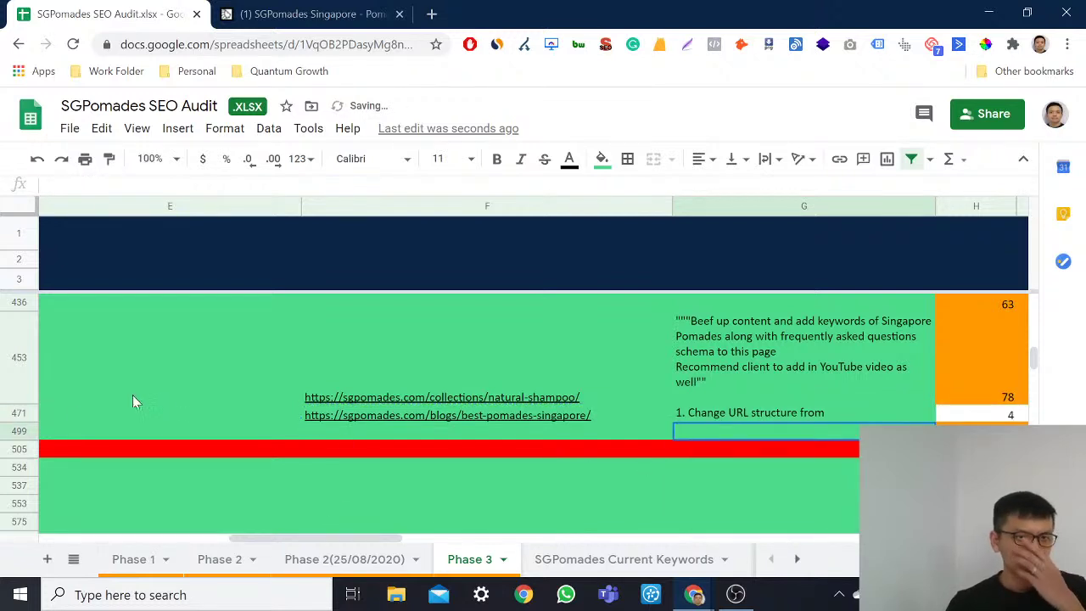
double_click(19, 422)
click(582, 413)
Step: Copy the keyword "hair styling products singapore" from B499 and search Google for it in a new incognito window
scroll(582, 413, down, 2)
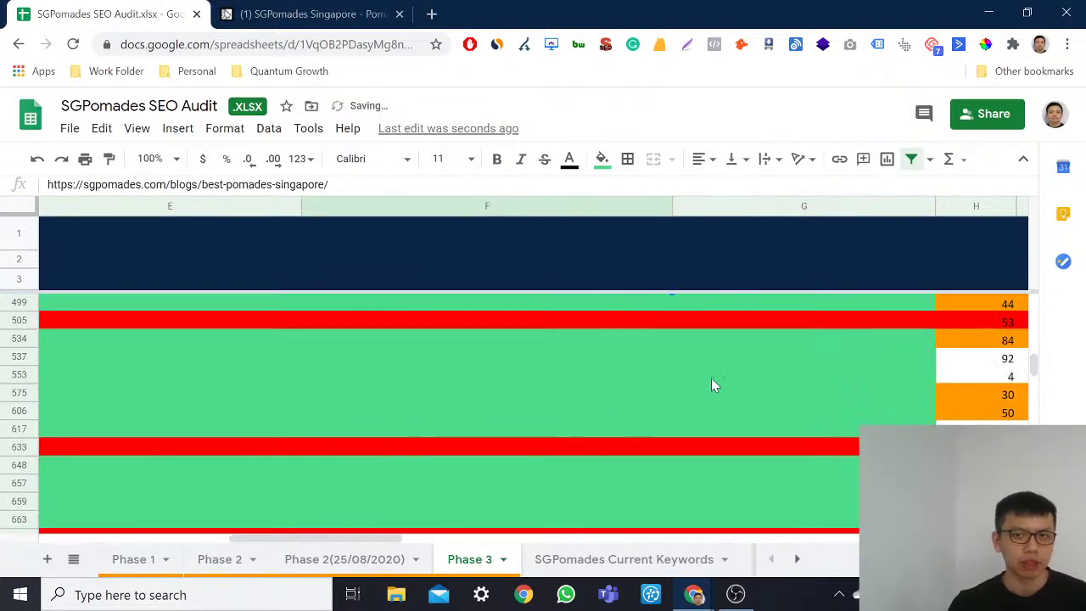
drag(393, 539, 234, 545)
click(647, 441)
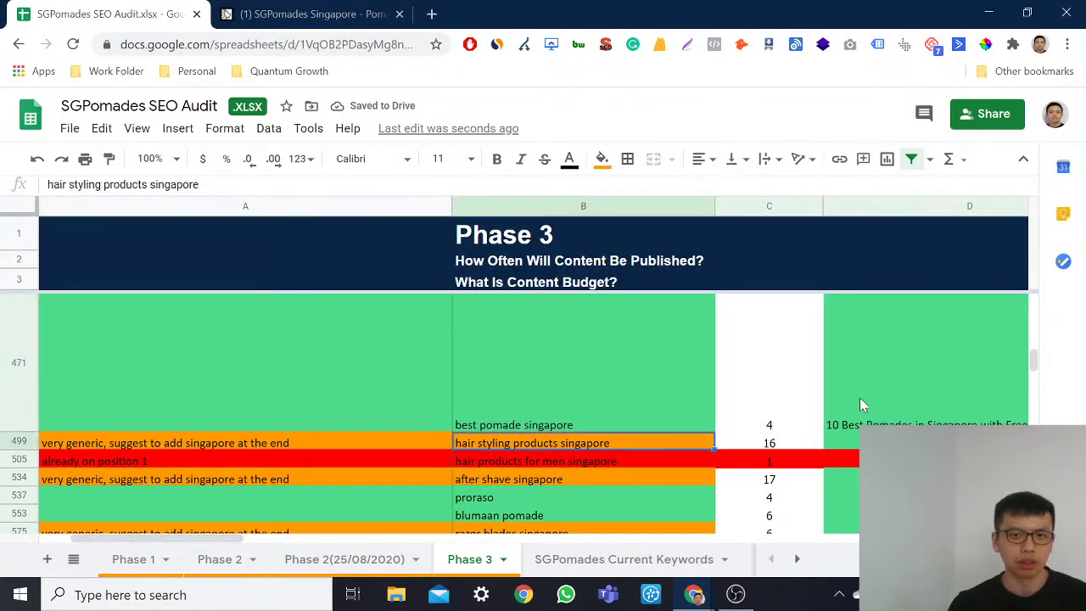
key(ctrl+shift+n)
key(ctrl+v)
key(Return)
Step: Look for "sgpomades" on the first page of Google results for the keyword
scroll(732, 446, down, 5)
key(ctrl+f)
text(sgpomade)
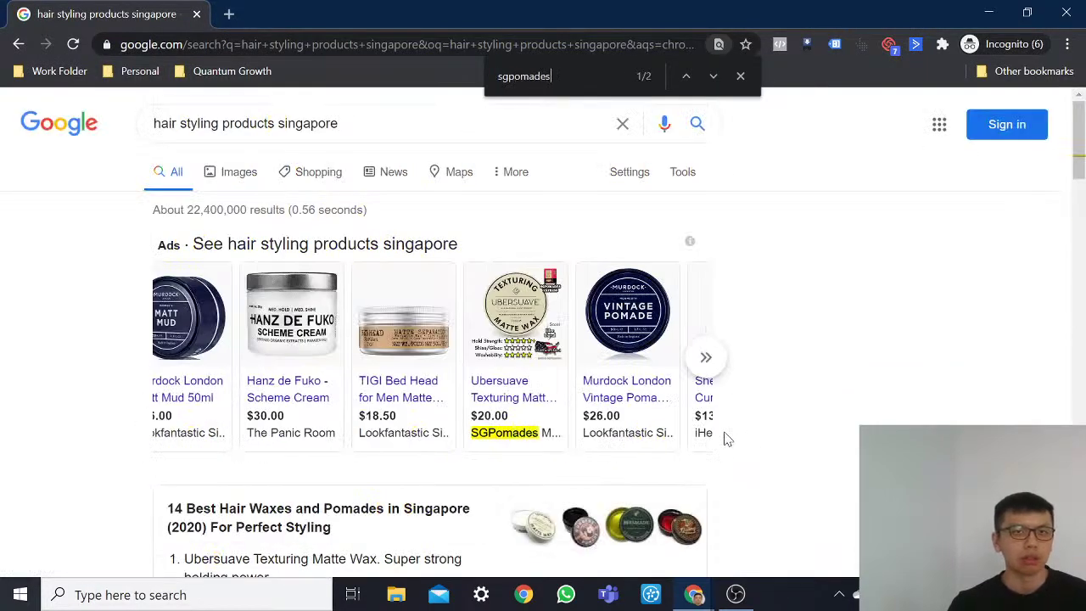
key(ctrl+s)
click(1066, 13)
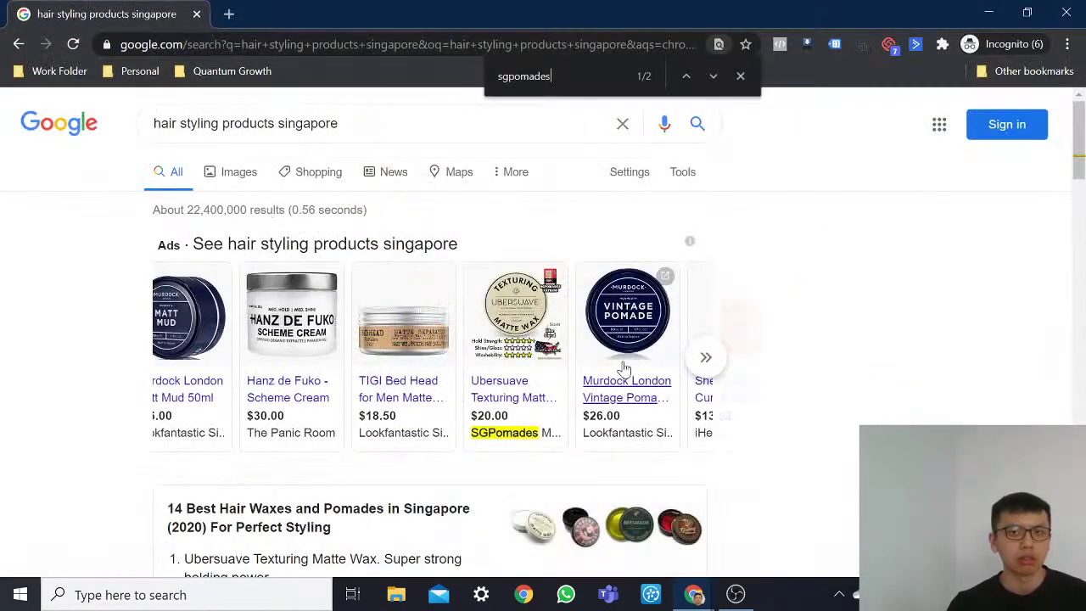
click(711, 76)
scroll(771, 193, down, 15)
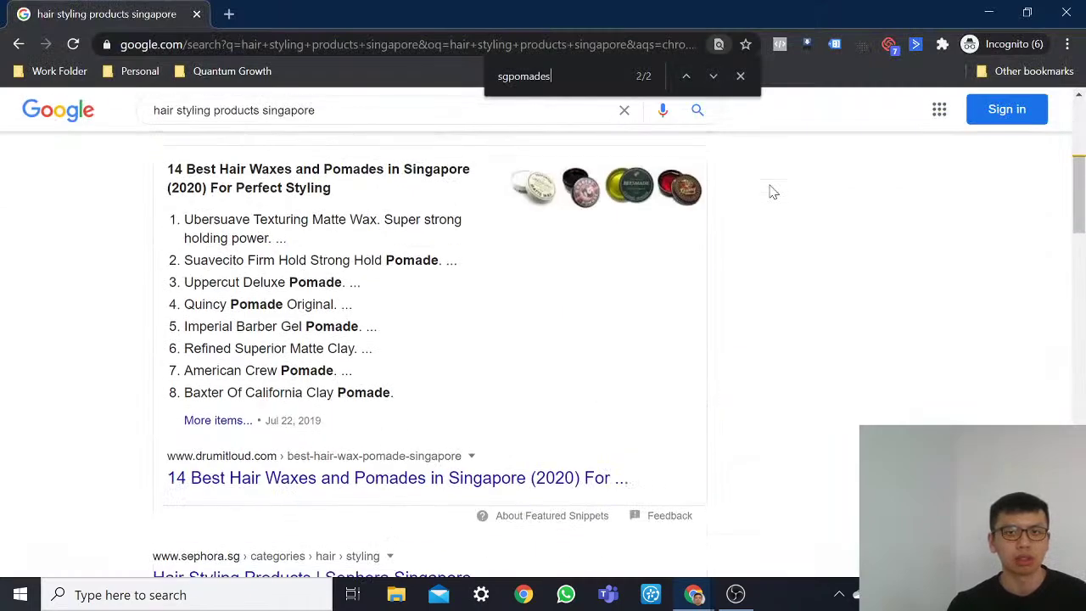
scroll(771, 193, down, 10)
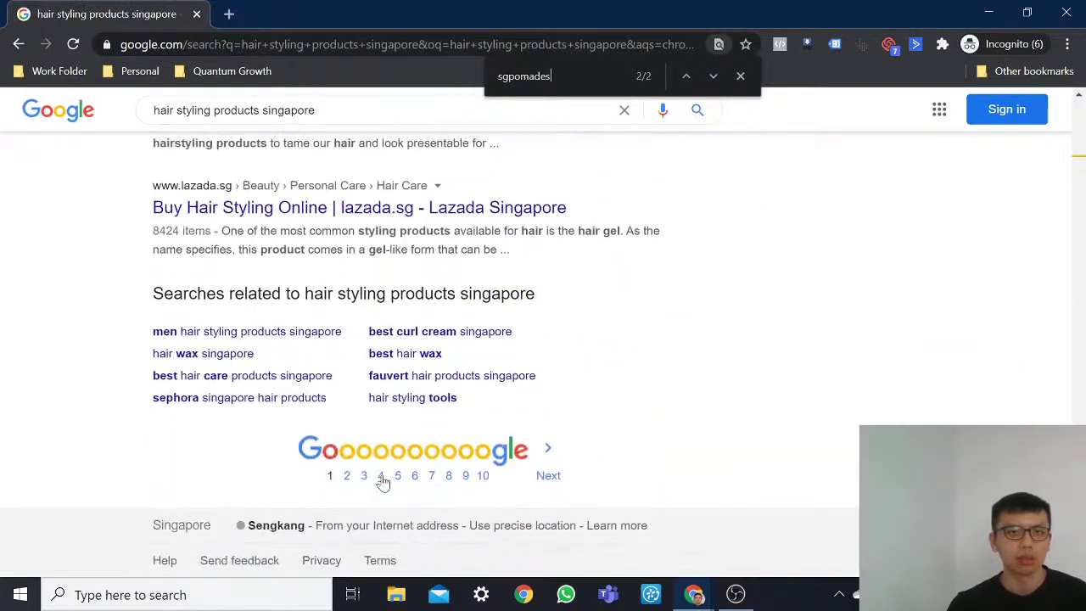
Step: Look for "sgpomades" on the second page of Google results and return to the audit sheet's row 499
click(346, 490)
key(ctrl+f)
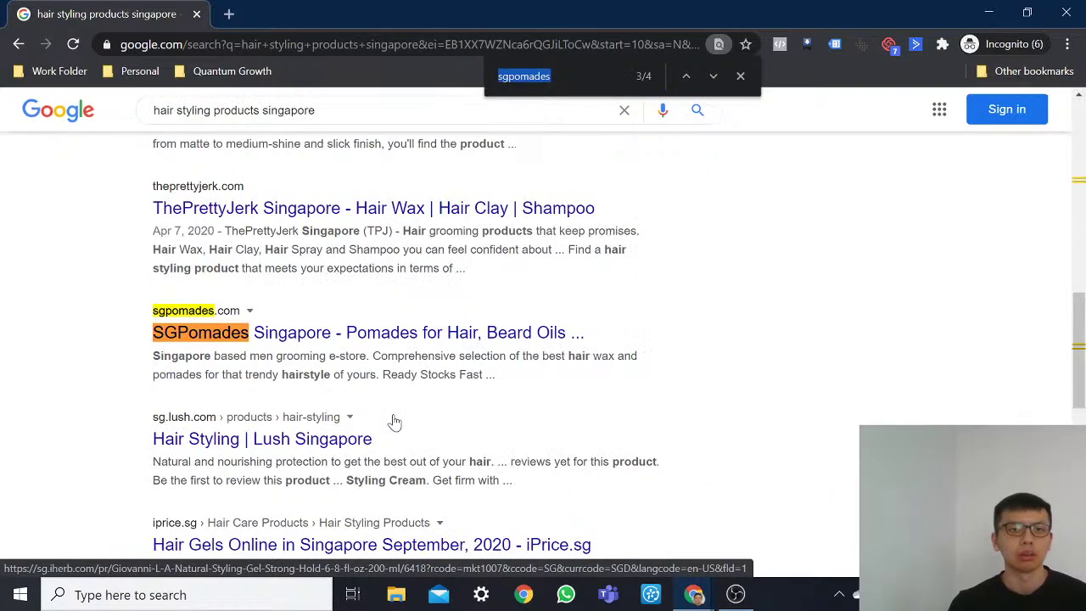
scroll(427, 327, up, 6)
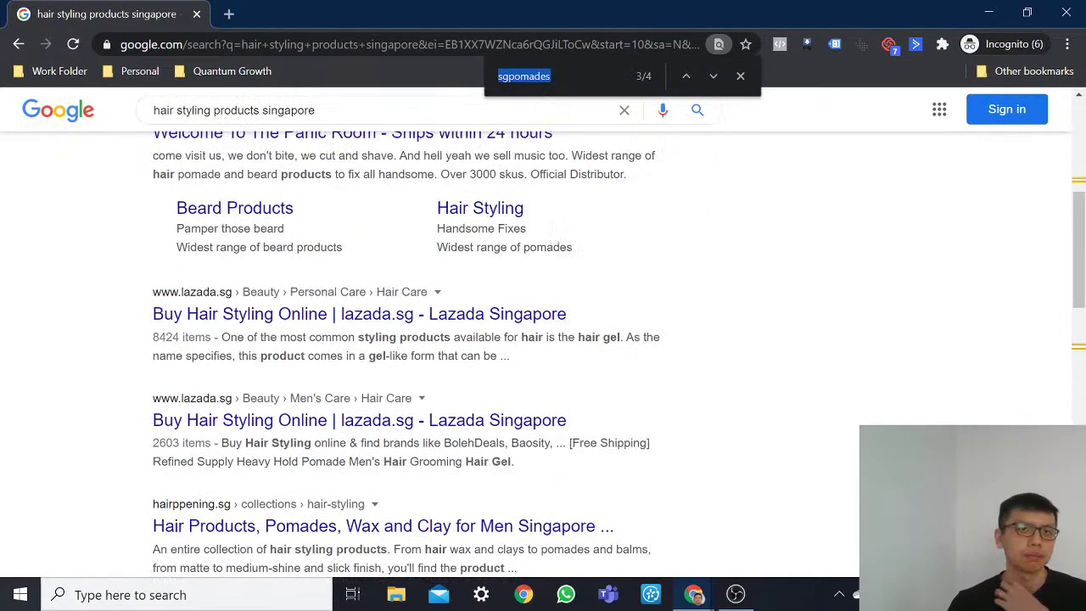
drag(318, 110, 94, 117)
key(alt+Tab)
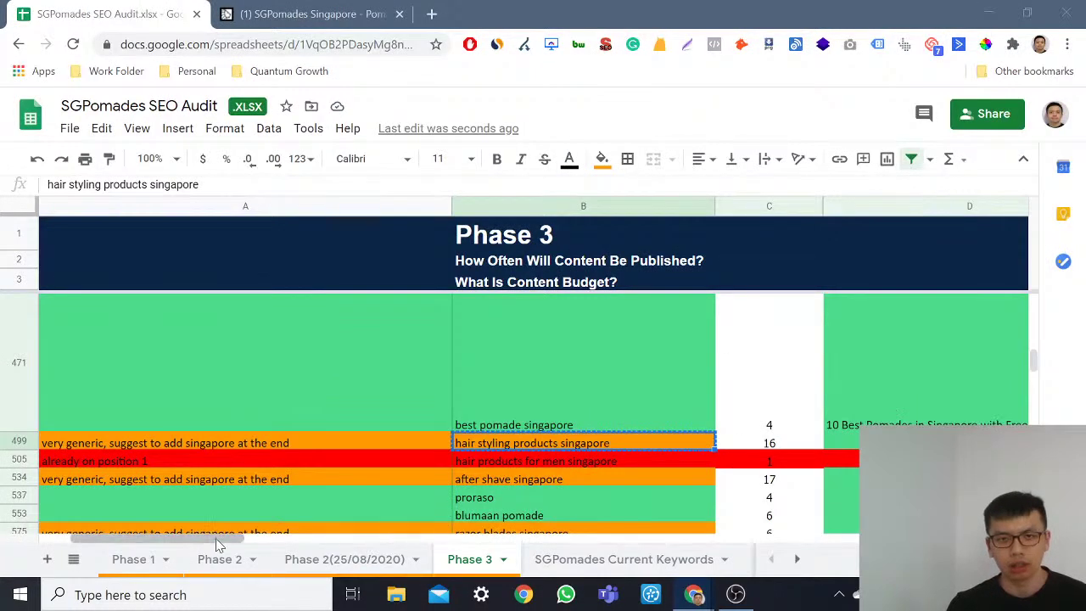
drag(256, 539, 297, 541)
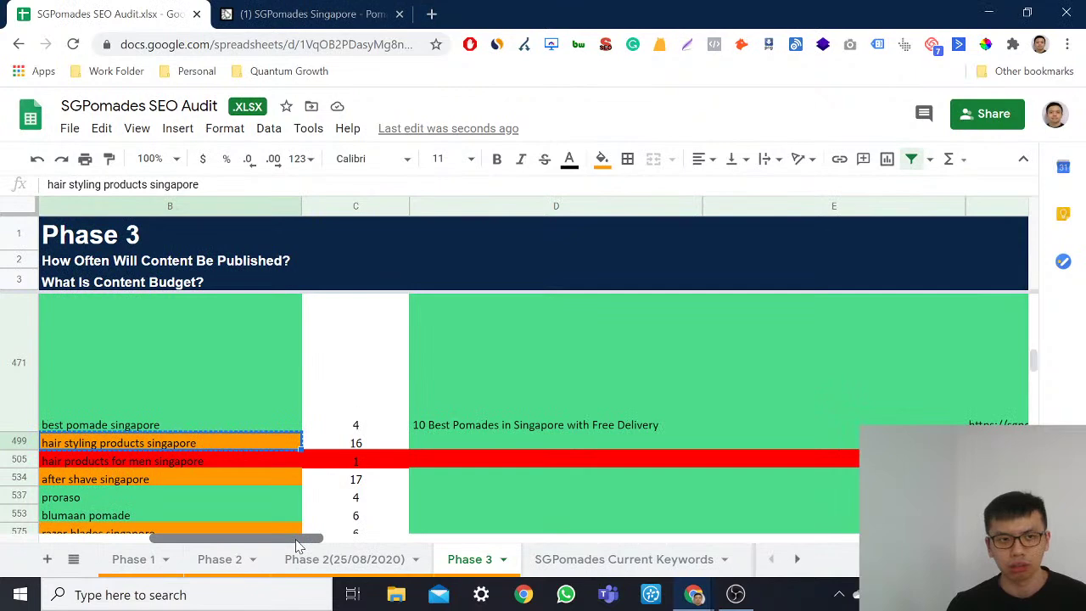
drag(297, 541, 238, 557)
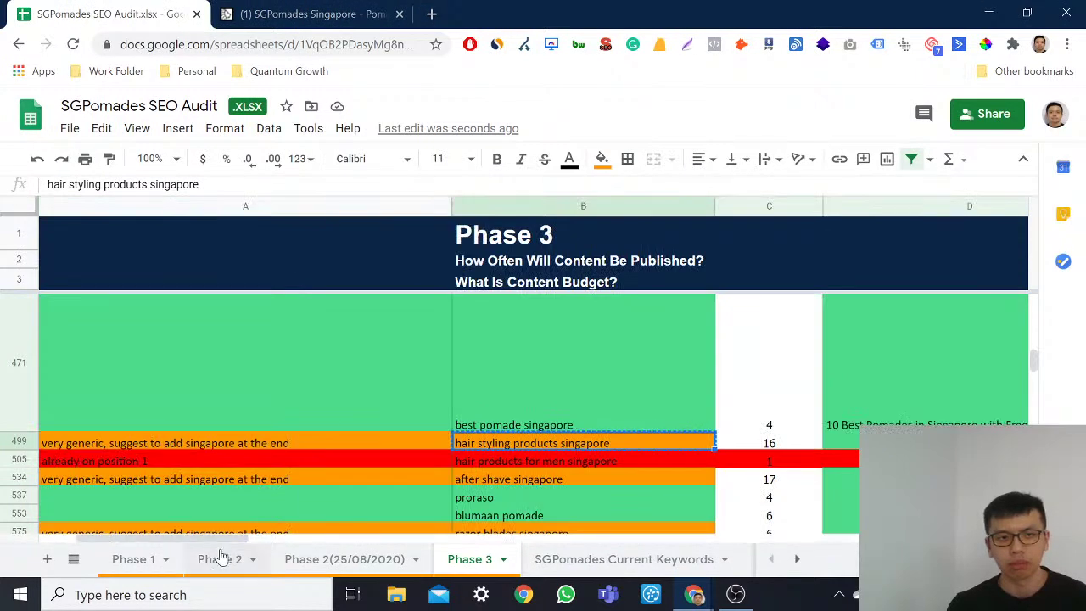
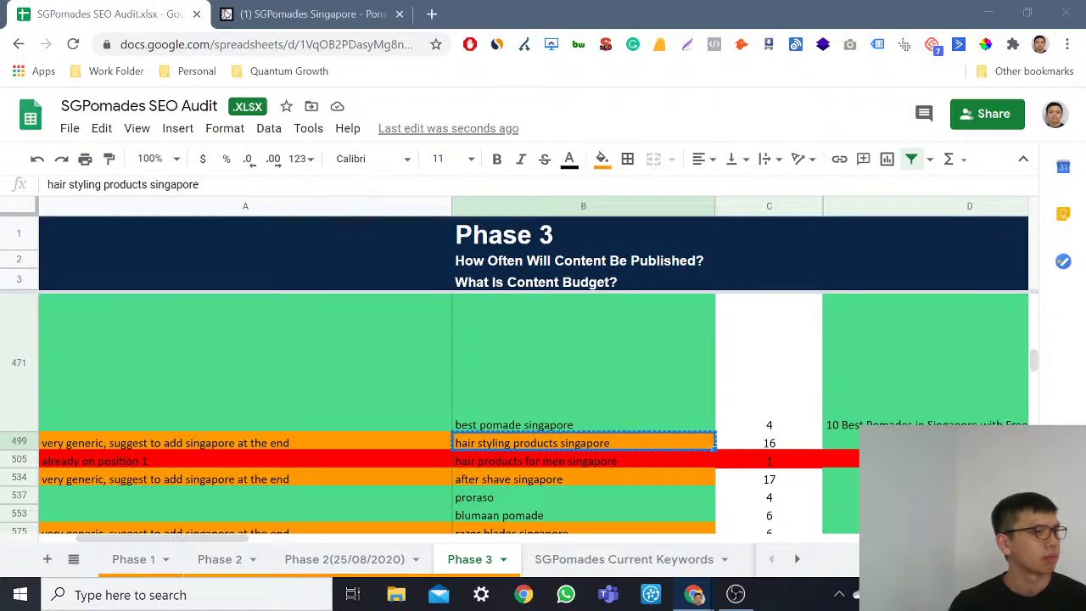
Step: Review the Google results for "hair styling products singapore" to compare the kinds of pages that rank
key(alt+Tab)
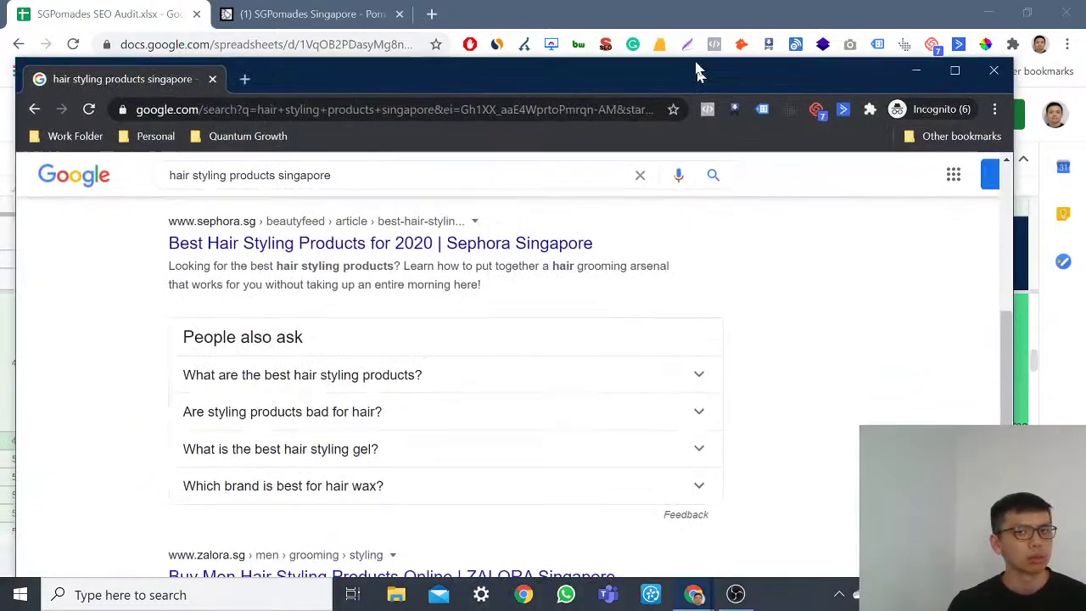
scroll(177, 521, down, 3)
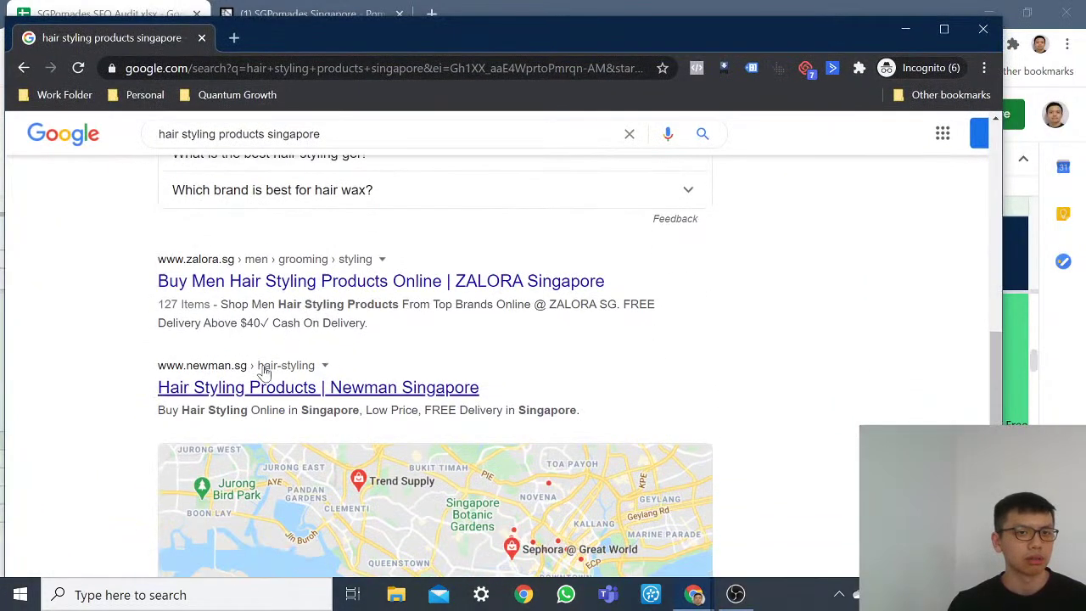
scroll(263, 378, down, 10)
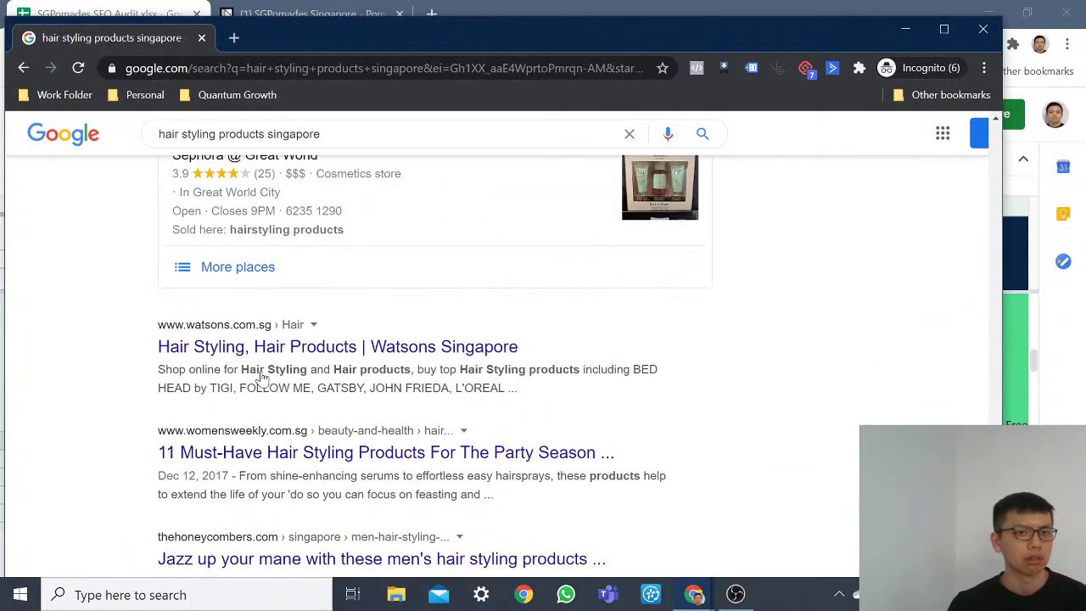
scroll(263, 378, up, 13)
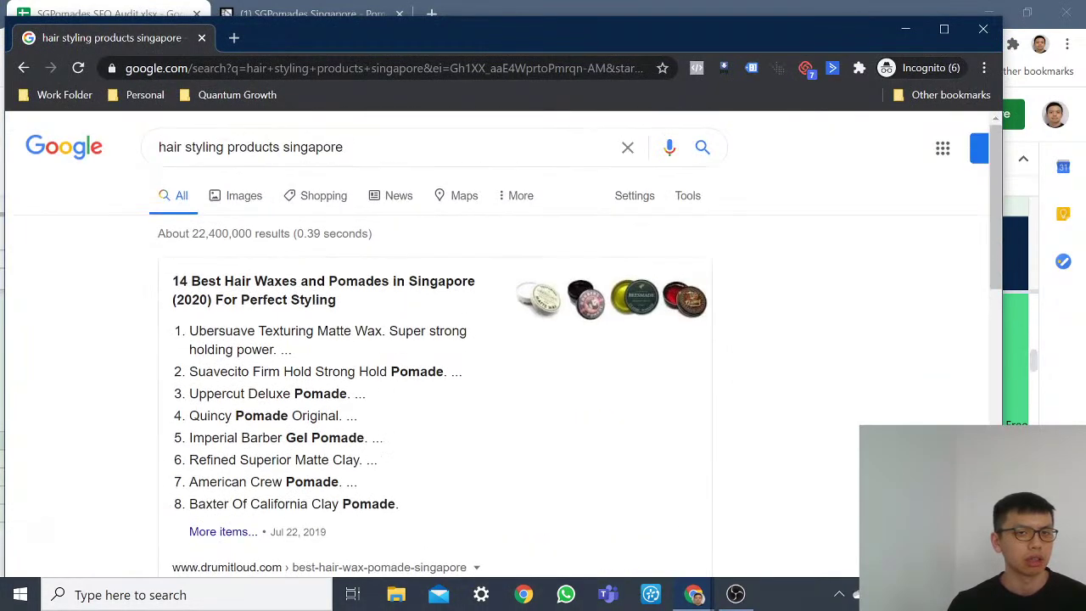
Step: Switch back to the audit sheet and duplicate the blog URL from F471 into F499
key(super+Down)
click(806, 443)
drag(239, 536, 345, 535)
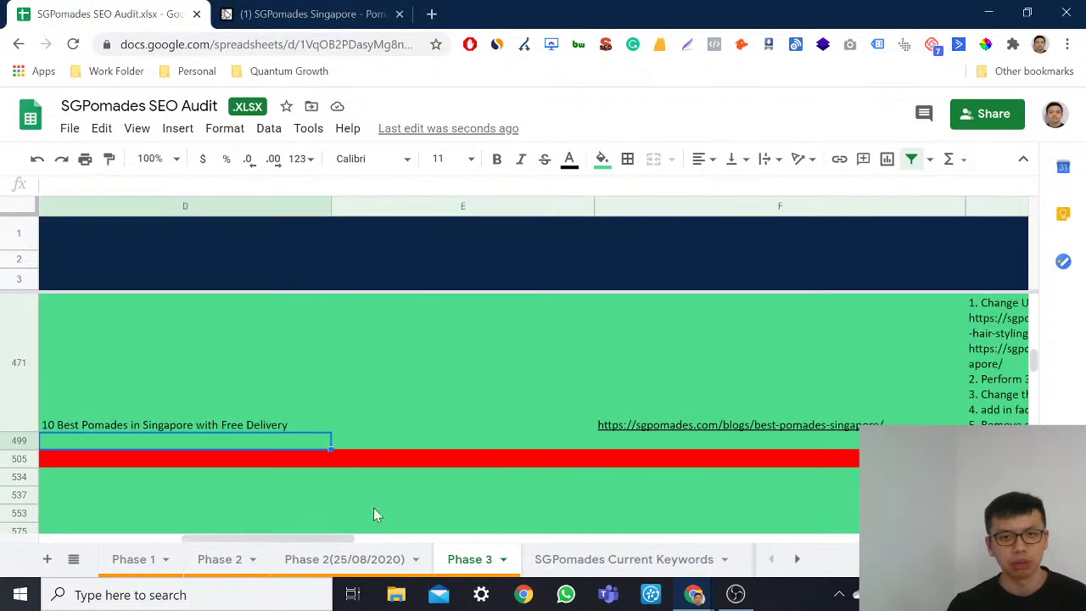
click(725, 401)
key(ctrl+c)
key(Down)
key(ctrl+v)
drag(329, 184, 202, 184)
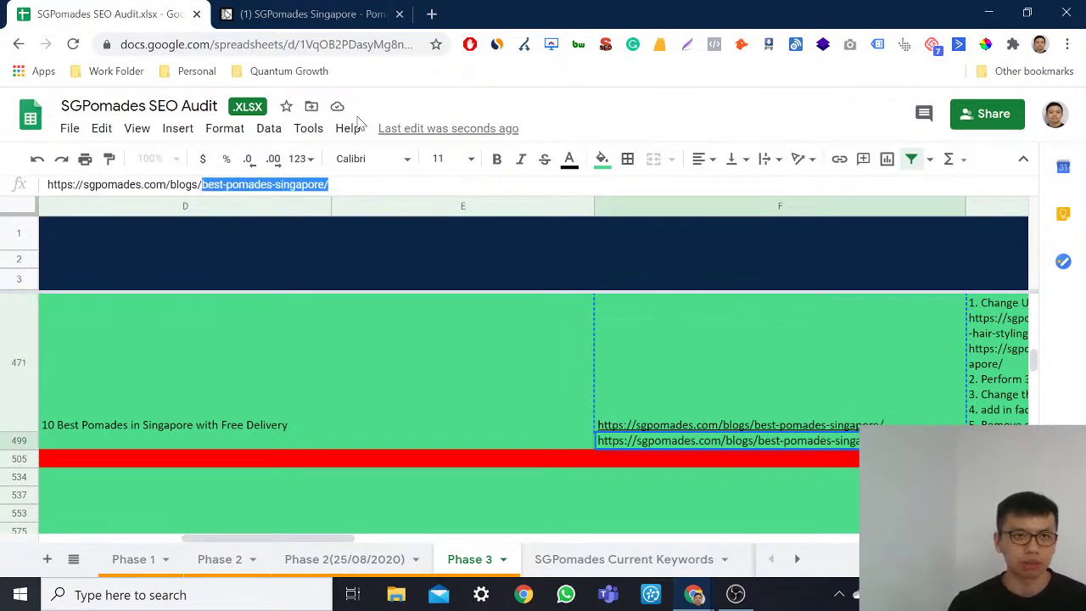
text(hair-styling-p)
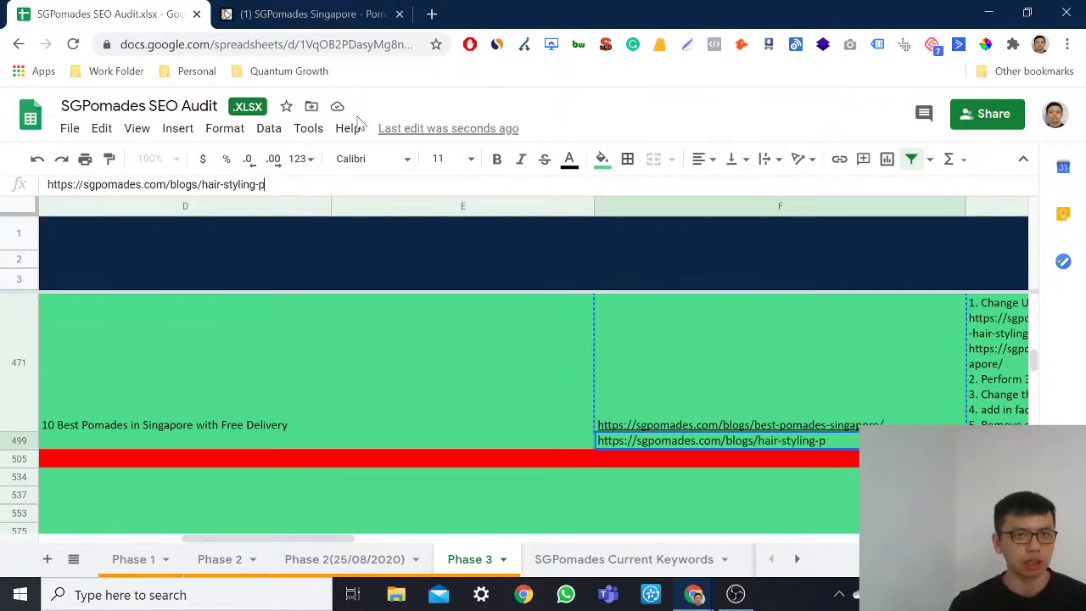
text(roducts-singapore/)
key(shift+Tab)
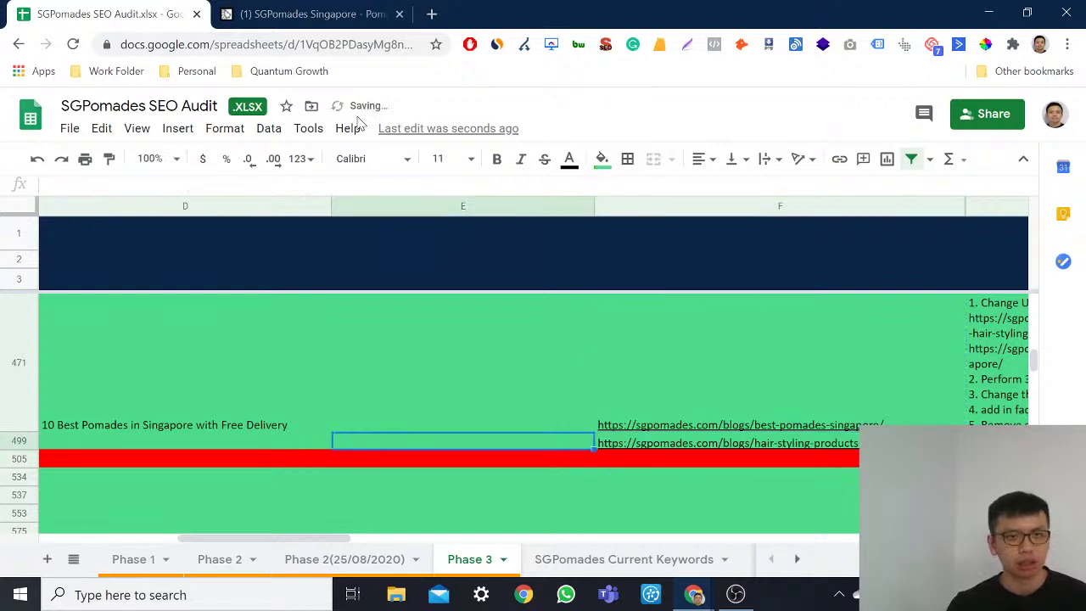
Step: Copy the title from D471 into D499 and change it to "10 Best Hair Styling Products in Singapore [Free Delivery]"
key(Left)
click(157, 394)
key(ctrl+c)
key(Down)
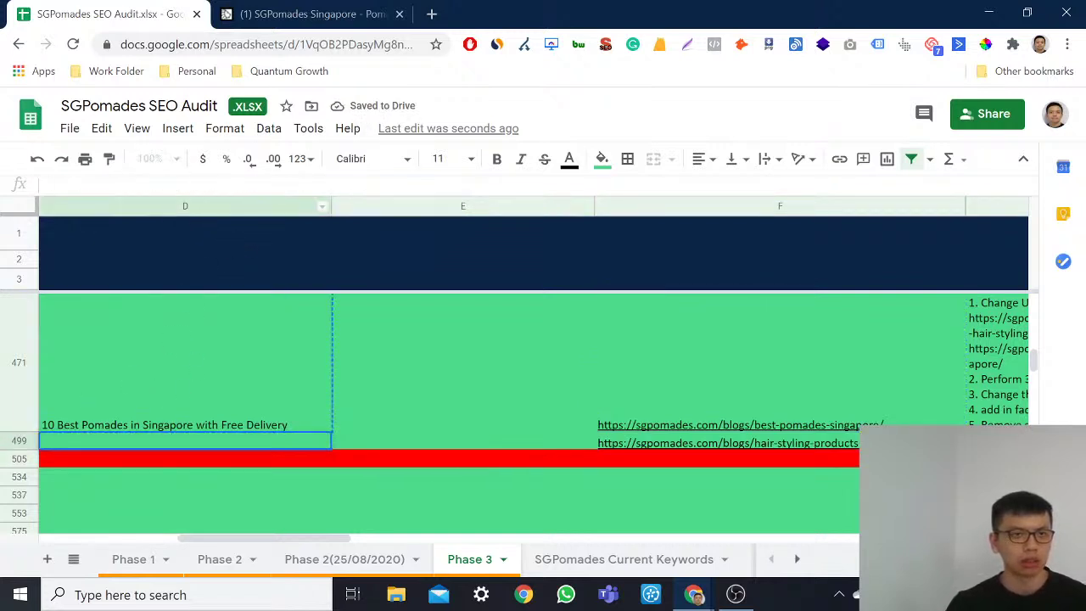
key(ctrl+v)
double_click(110, 184)
text(Hair Styling Products)
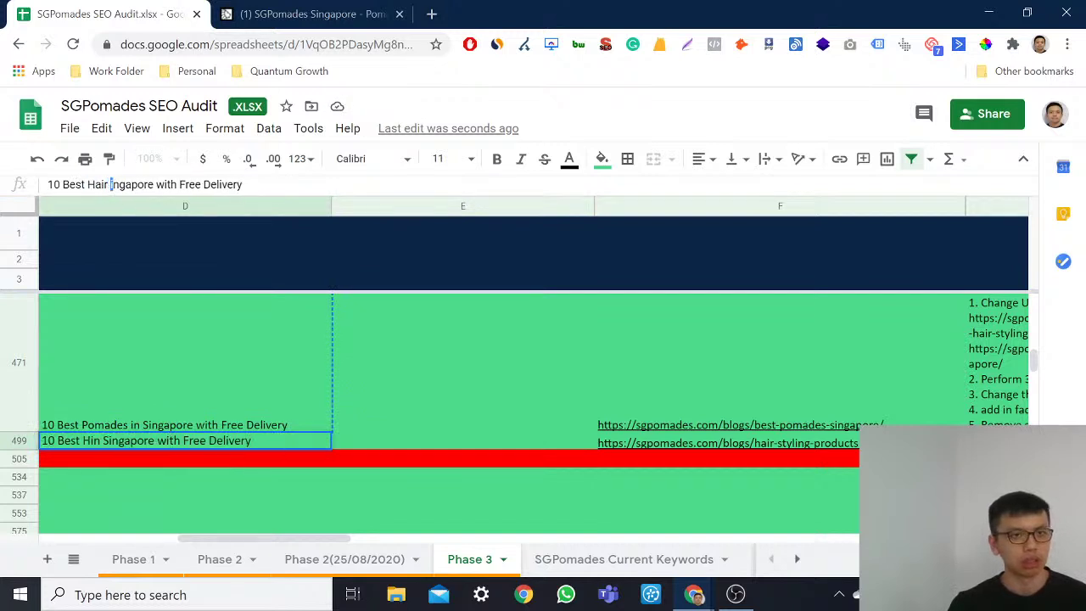
text( in Singapore Wi)
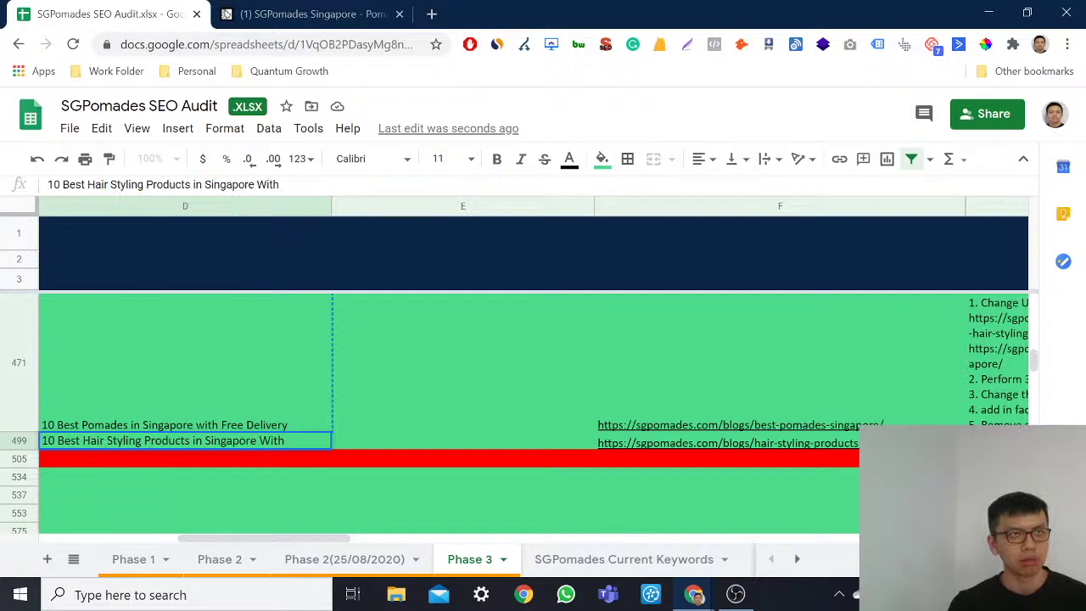
text(ree Delivery])
key(Return)
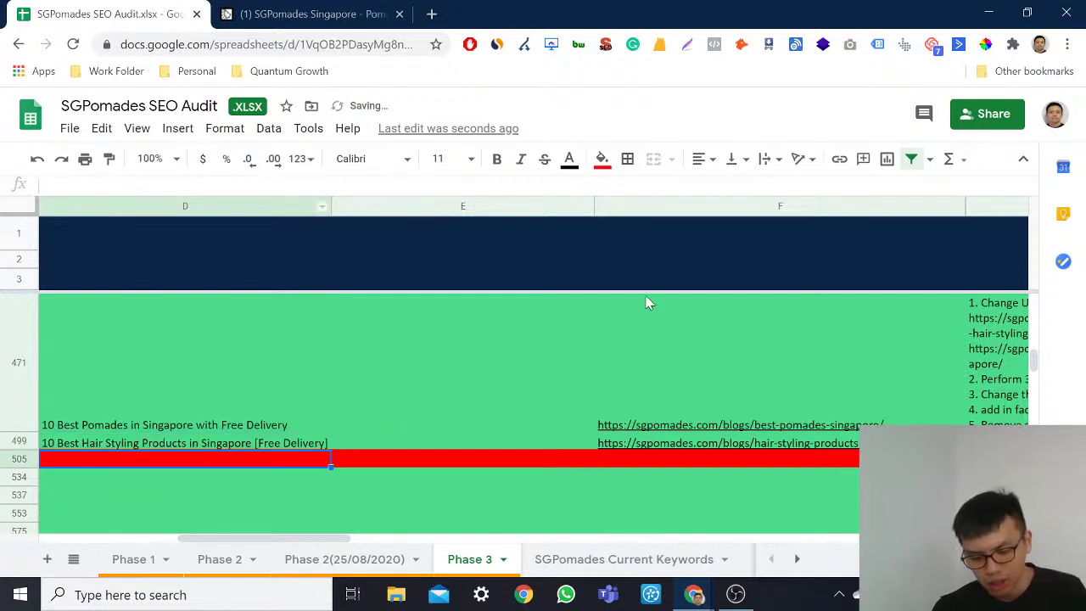
click(348, 184)
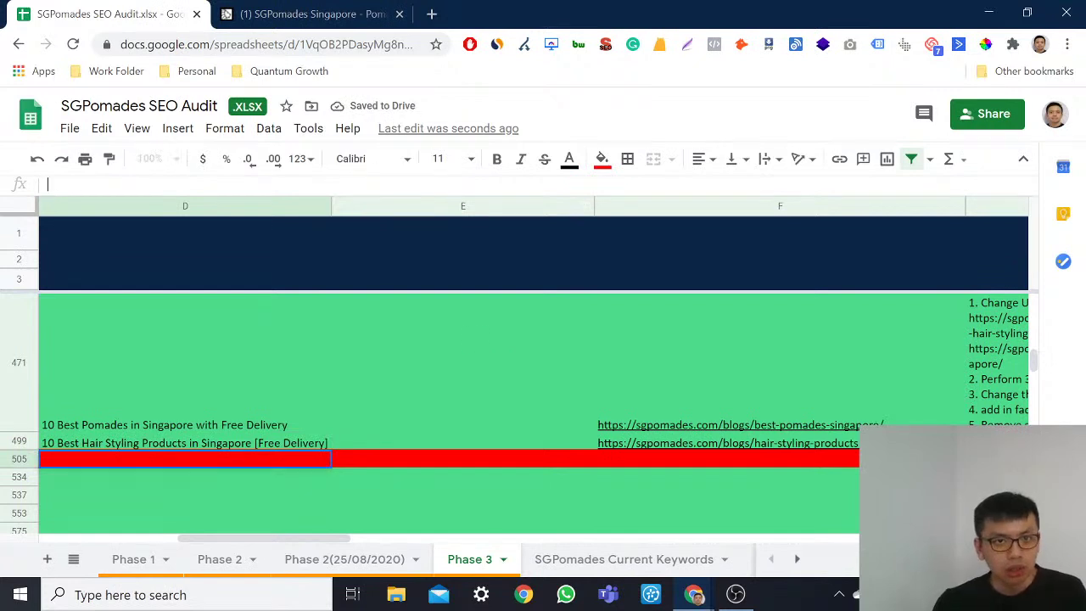
click(445, 440)
click(255, 184)
text(d)
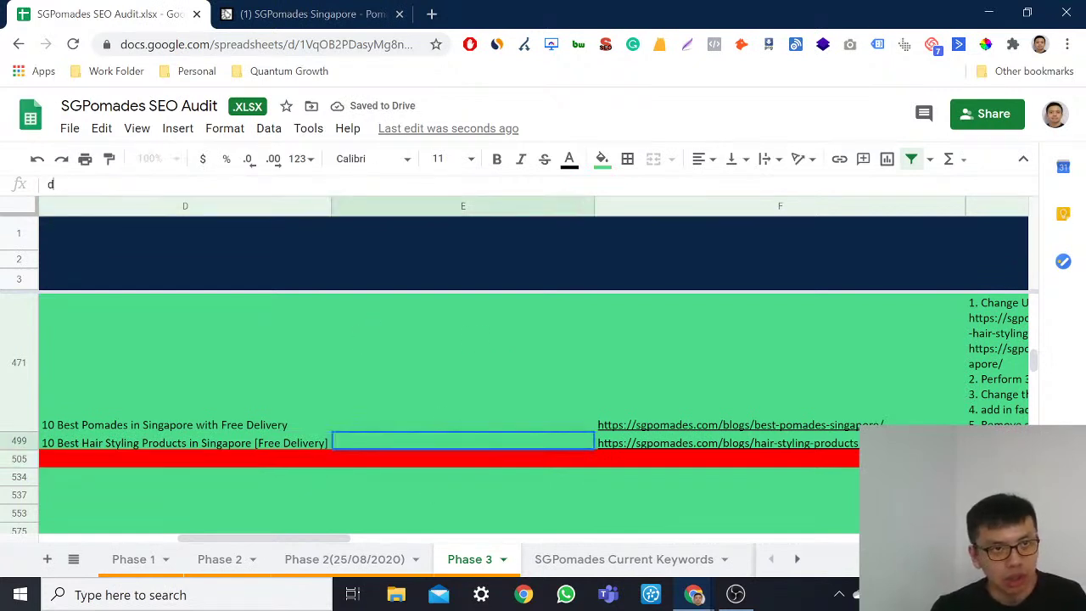
text(sadsad)
key(ctrl+a)
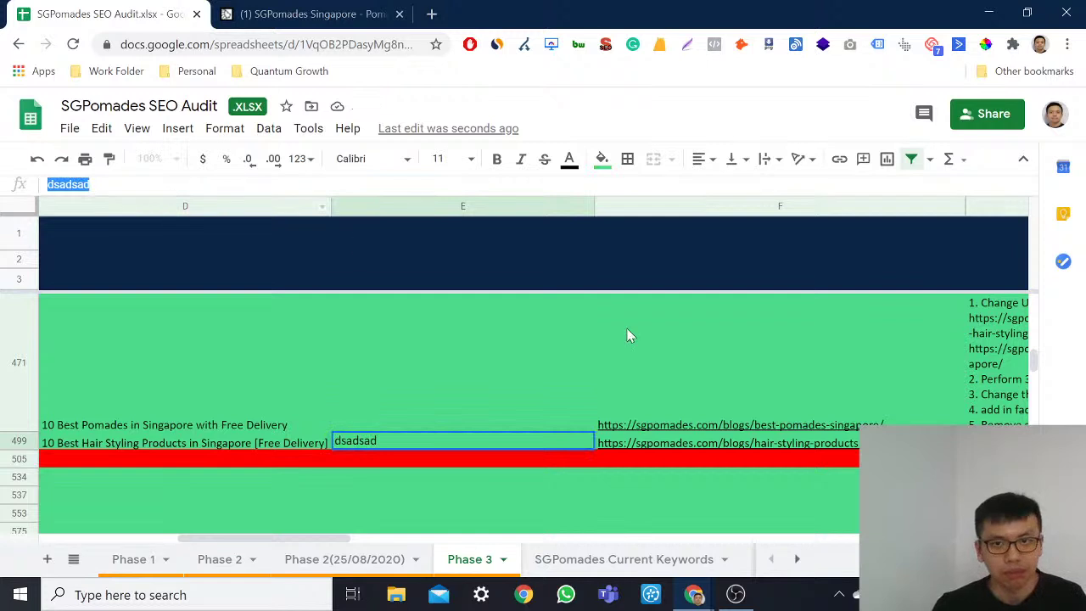
key(BackSpace)
key(Return)
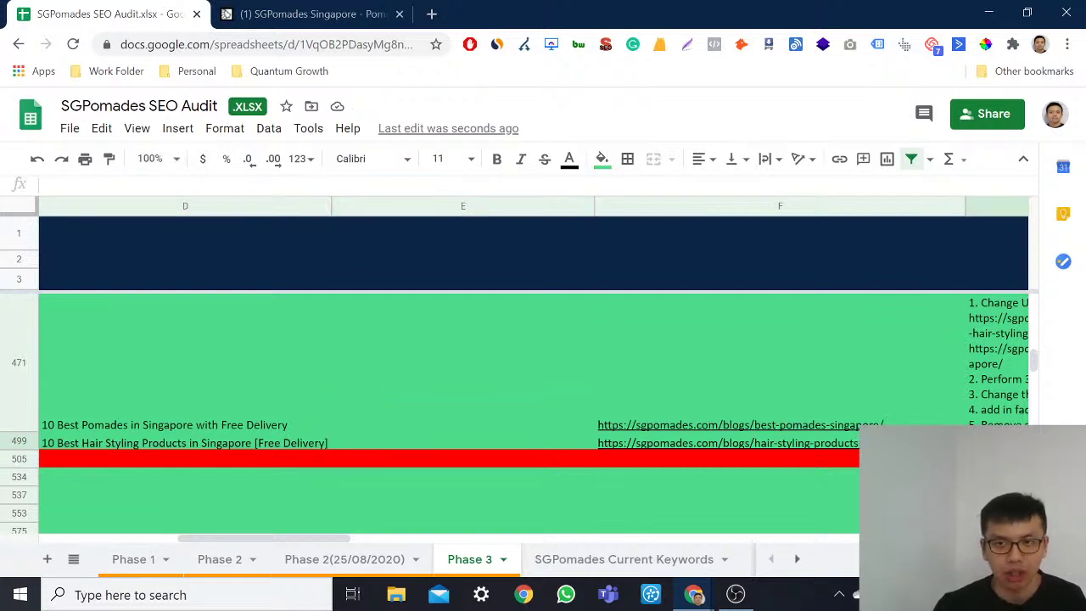
Step: Enter two recommendations in G499: "1. Write new blog article with 10 new hair styling products" and "2. Interally link them back to each product"
click(992, 441)
text(1. Write new)
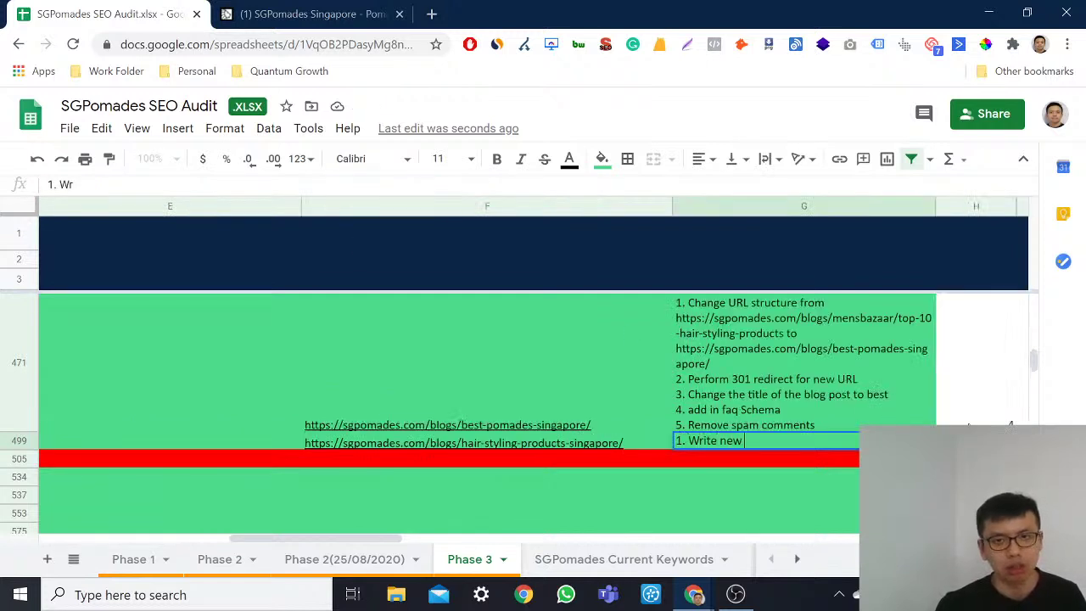
text( blog article with 10 ne)
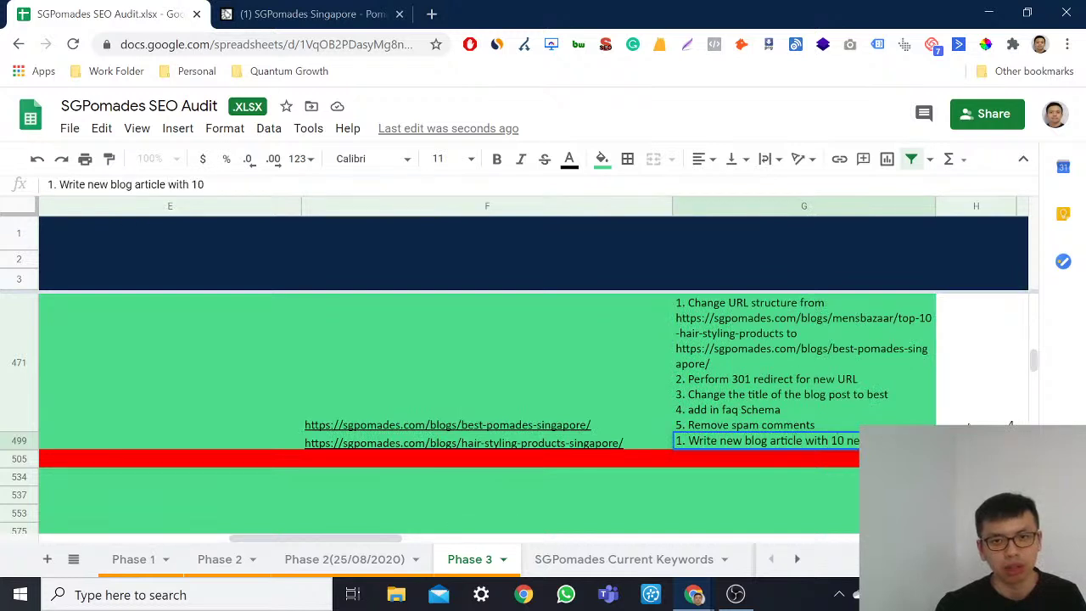
text(w hair styling products)
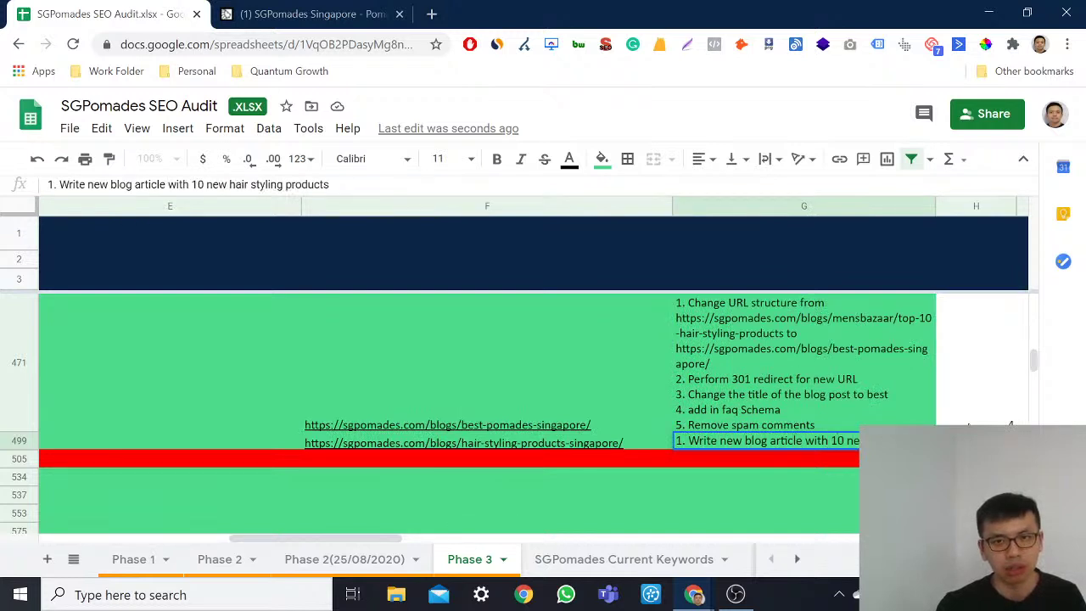
key(alt+Return)
text(2. Interally link them back to each product)
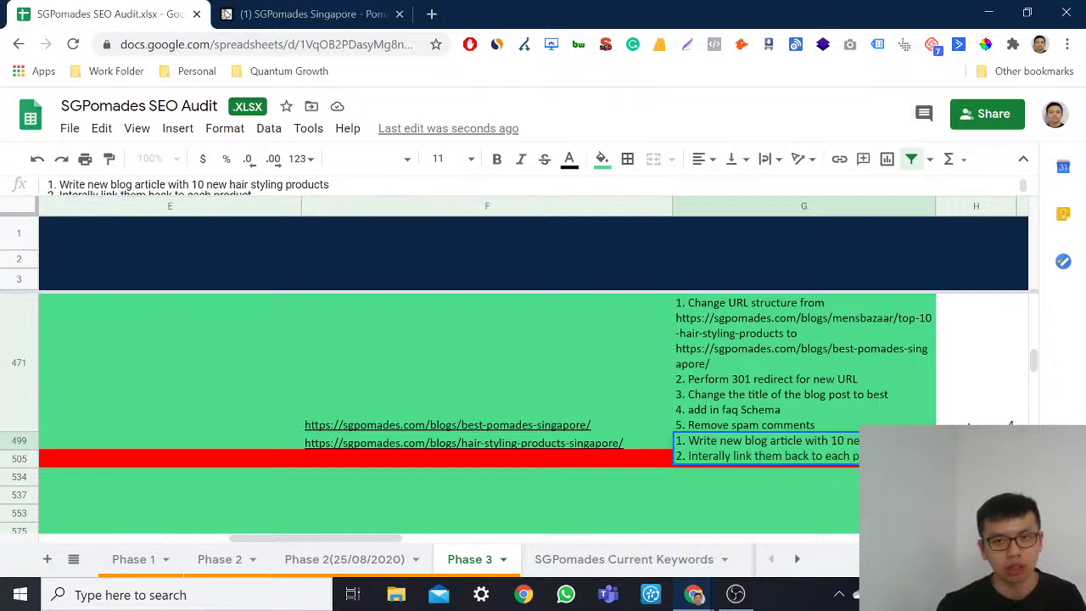
key(Return)
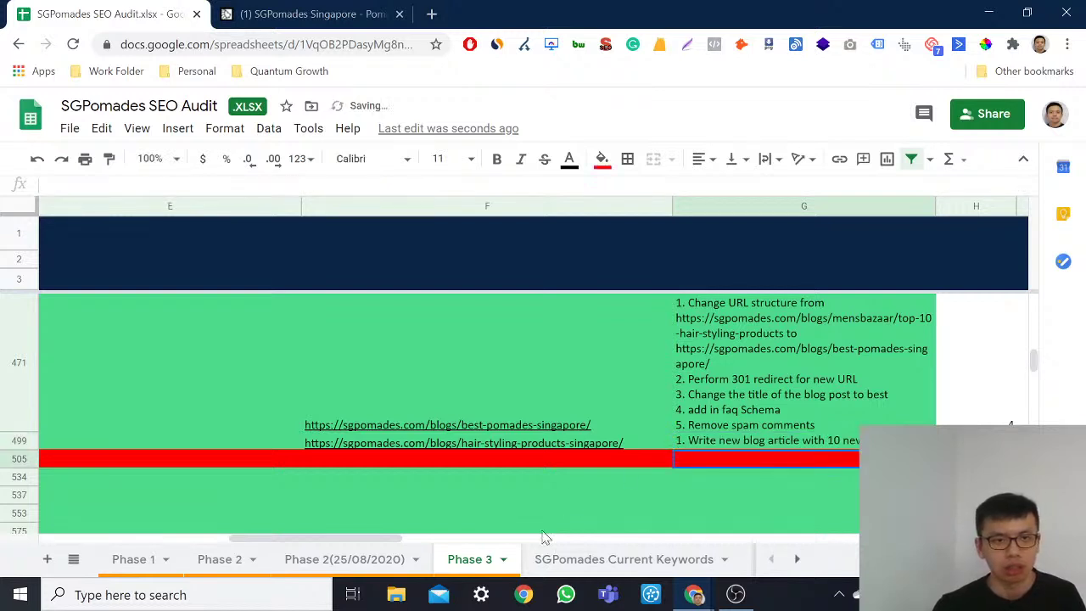
Step: Copy the keyword "after shave singapore" from row 534 and search Google for it in a new incognito window
click(464, 464)
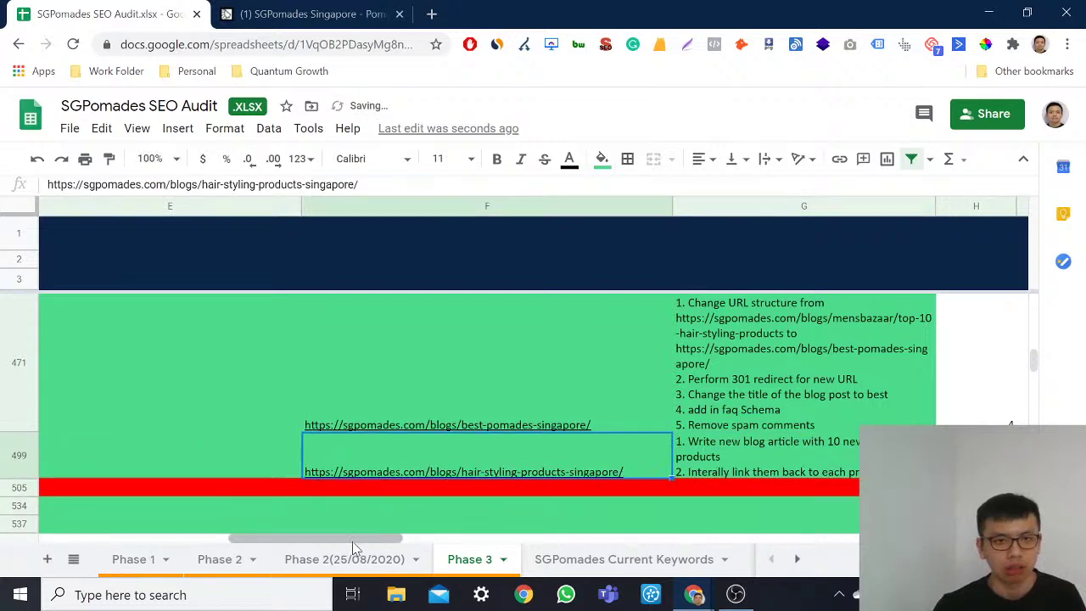
scroll(352, 508, left, 10)
click(615, 353)
click(731, 353)
click(662, 356)
click(543, 374)
key(ctrl+c)
key(ctrl+shift+n)
key(ctrl+v)
key(Return)
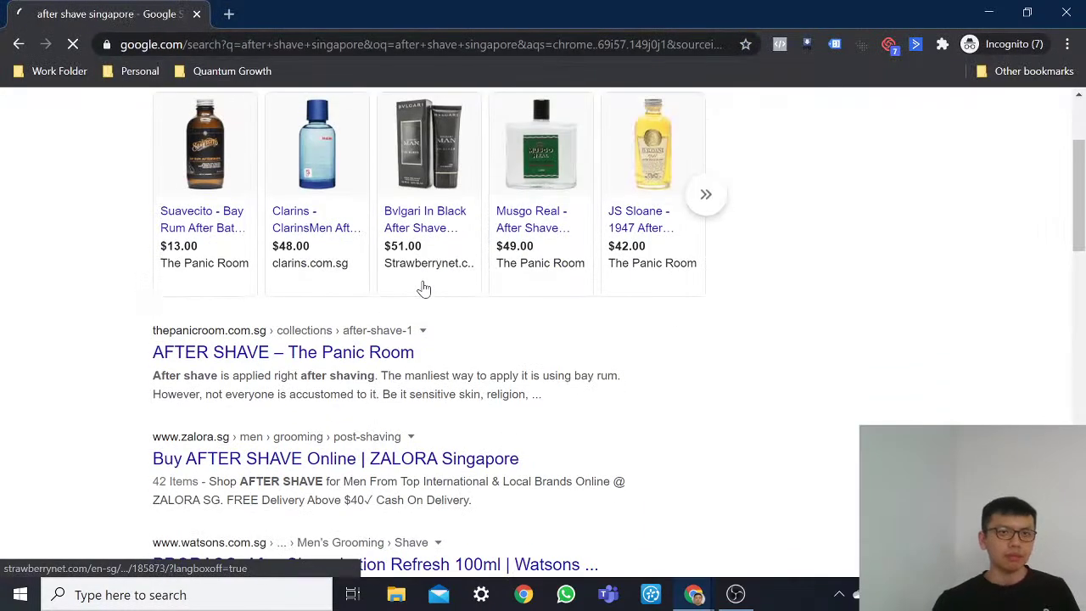
Step: Look for "sgpomades" on the first two pages of the Google results, then close the incognito window
key(ctrl+f)
text(sgpomades)
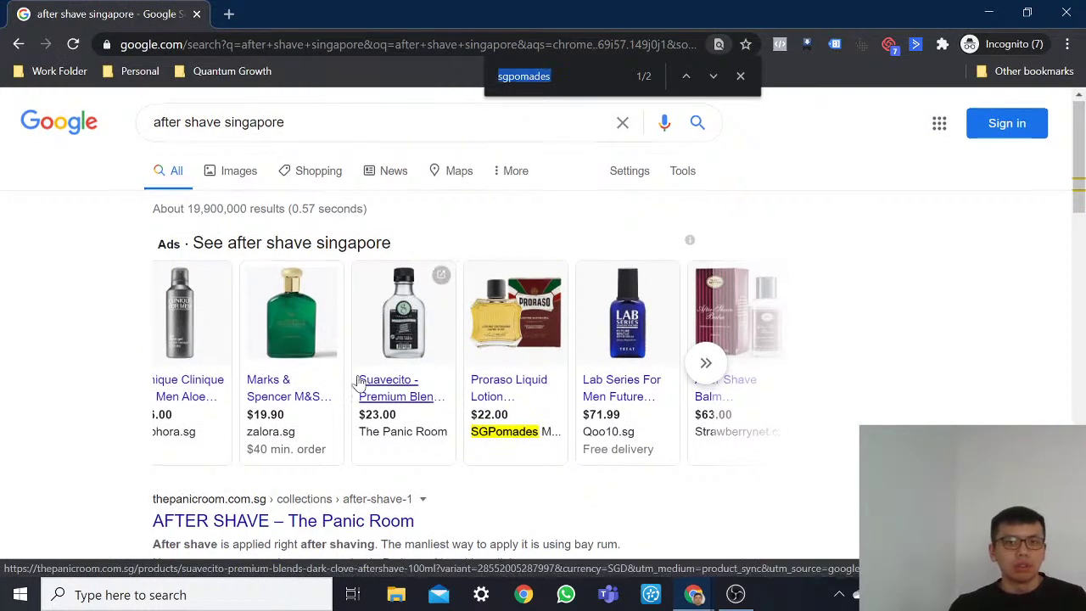
scroll(365, 386, down, 20)
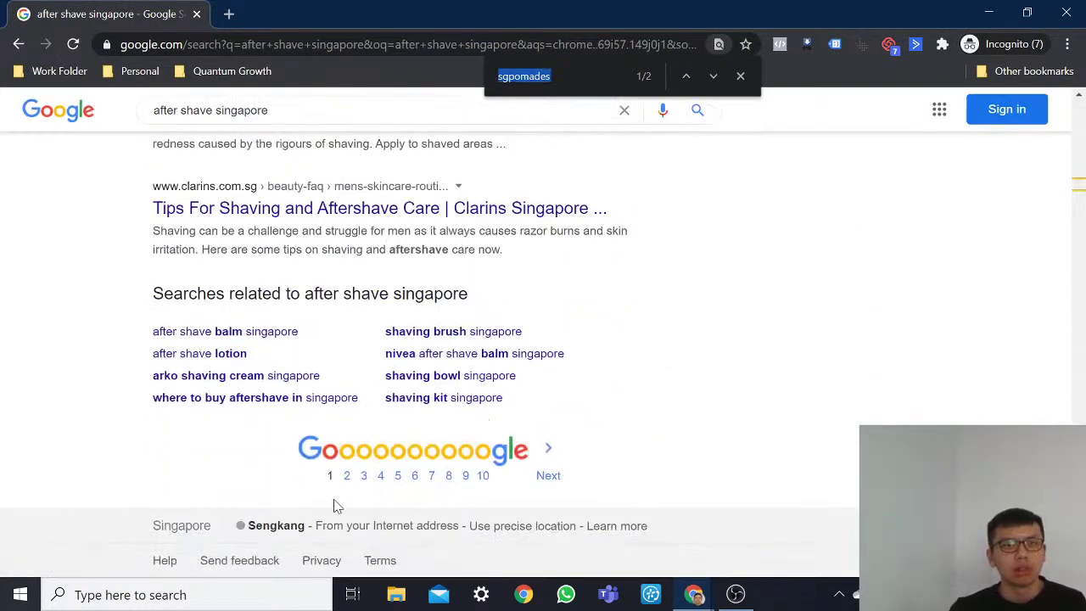
click(346, 475)
key(ctrl+f)
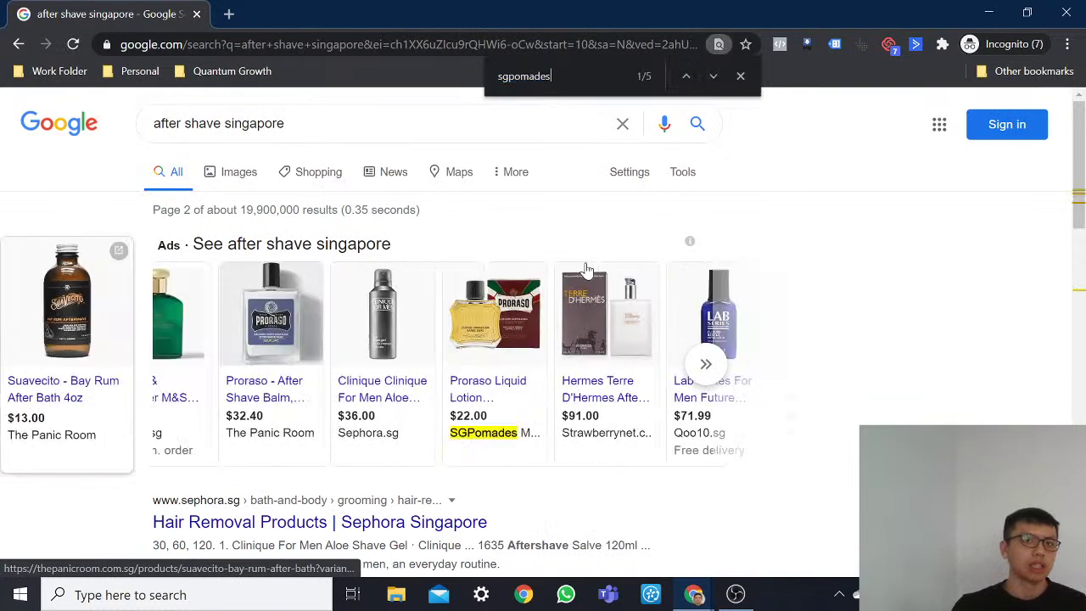
scroll(534, 317, down, 5)
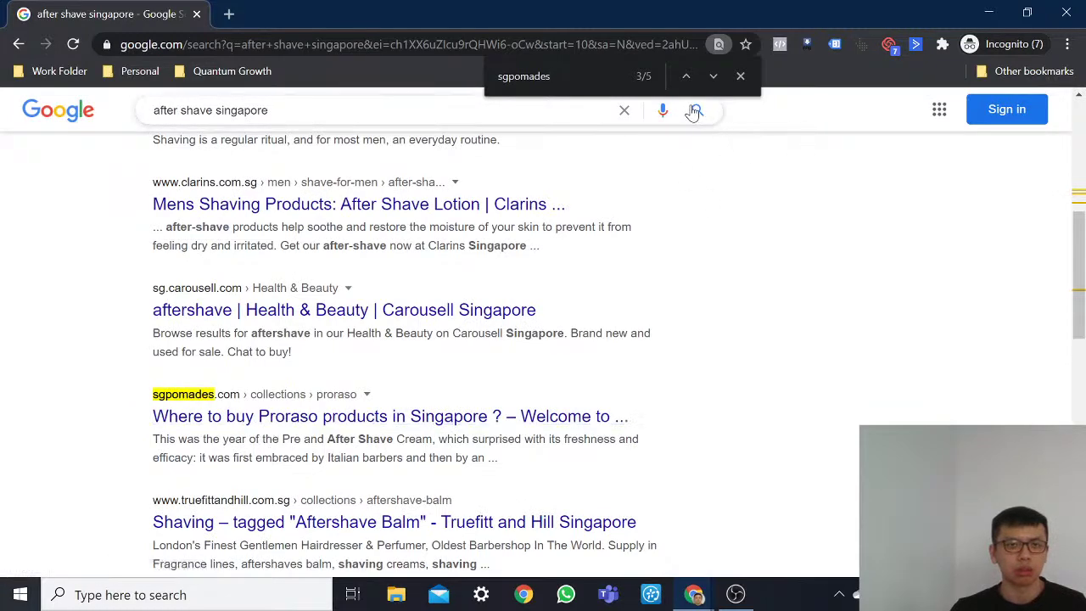
double_click(757, 13)
click(1076, 12)
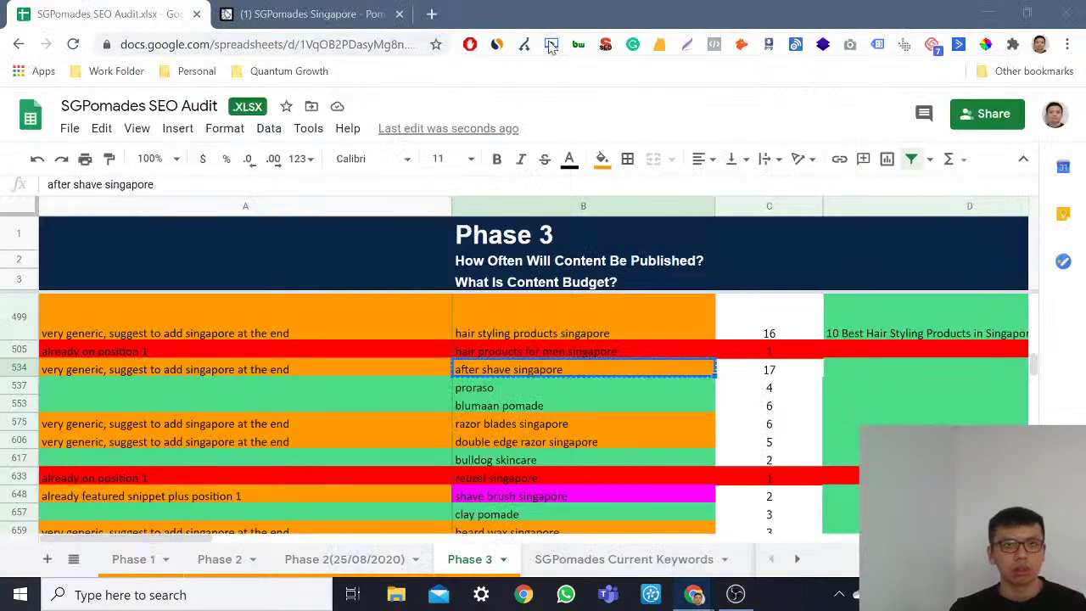
Step: Check the SGPomades site's collections, then search Google in a new tab for site:sgpomades.com "after shave"
click(305, 13)
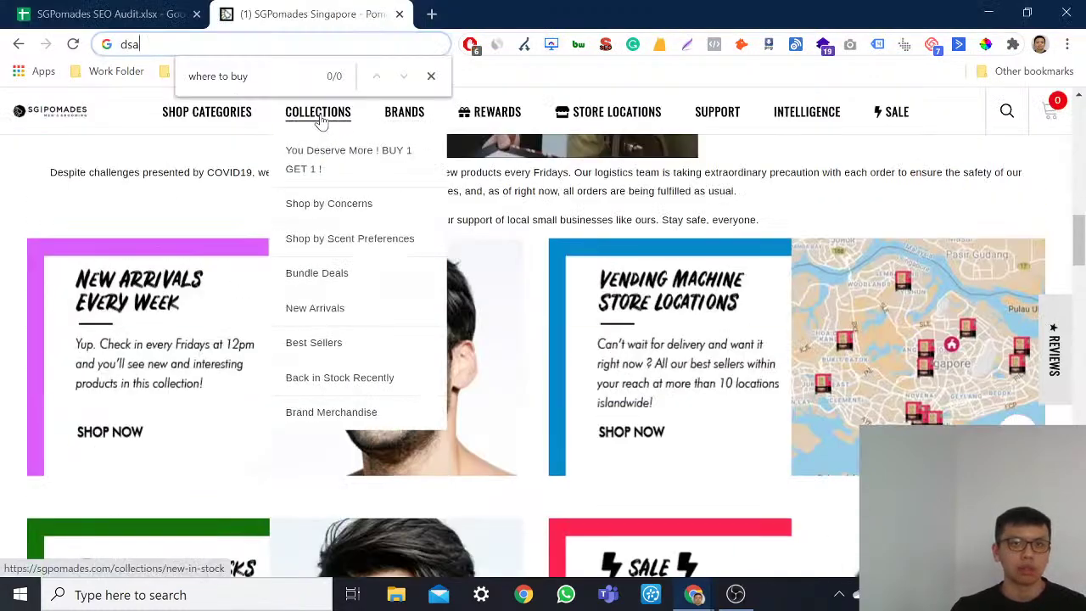
mouse_move(329, 121)
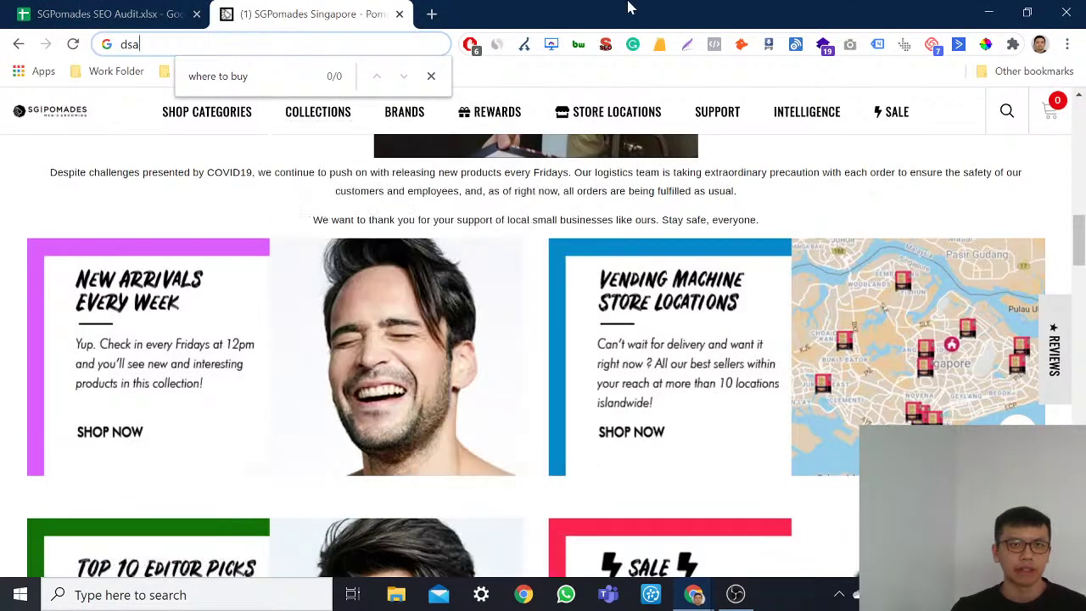
key(ctrl+t)
text(site:sgpomades.com ")
text(afterfoa)
key(BackSpace)
key(BackSpace)
key(BackSpace)
text(shave")
key(Return)
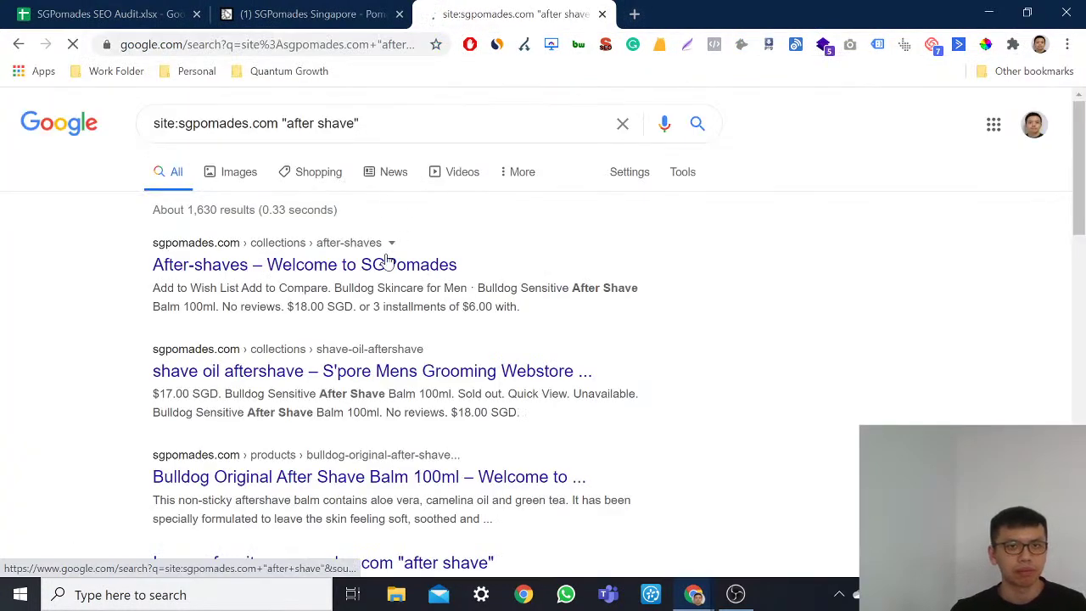
ctrl+click(389, 264)
key(ctrl+Tab)
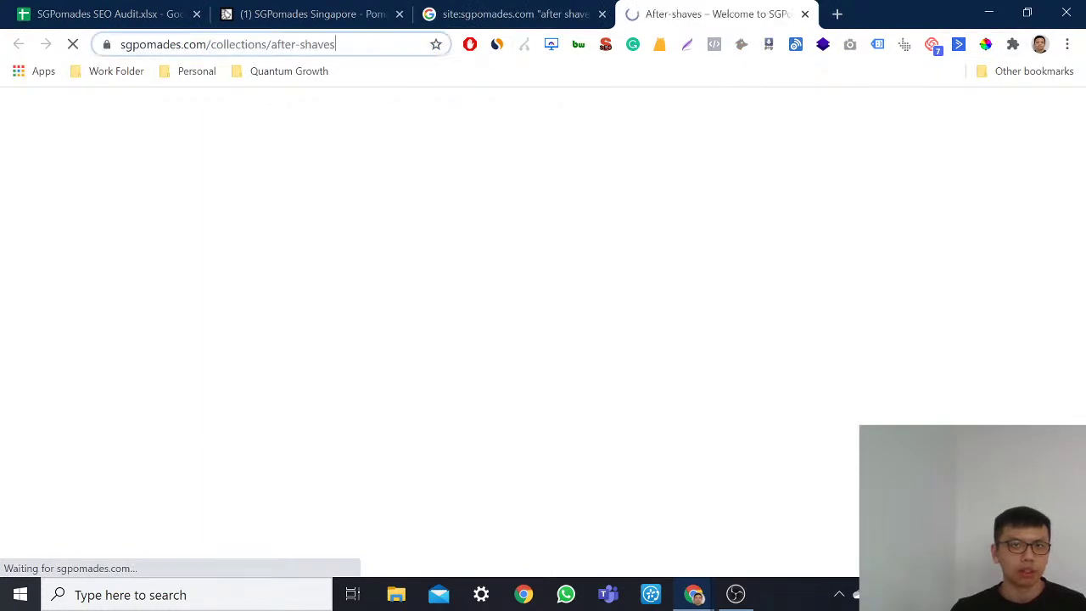
click(444, 12)
click(230, 12)
click(101, 14)
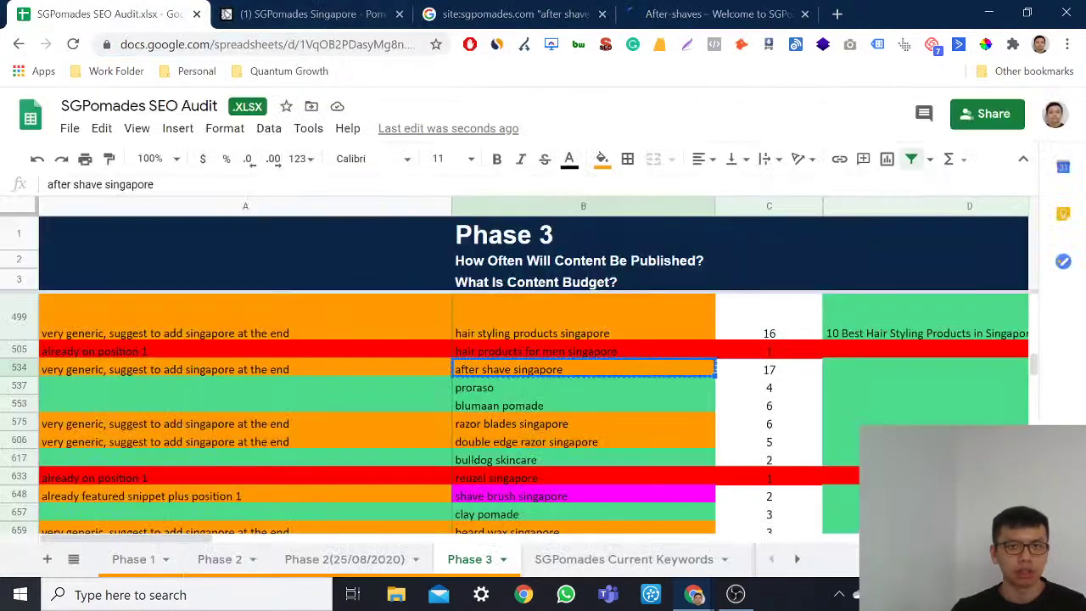
click(848, 371)
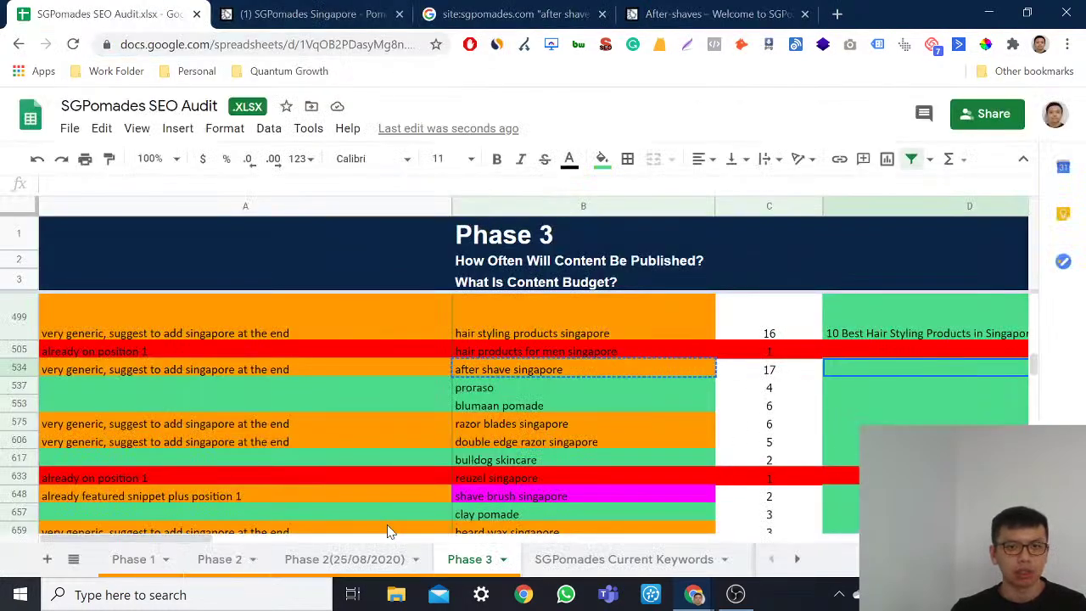
drag(185, 538, 301, 537)
key(ctrl+v)
click(645, 369)
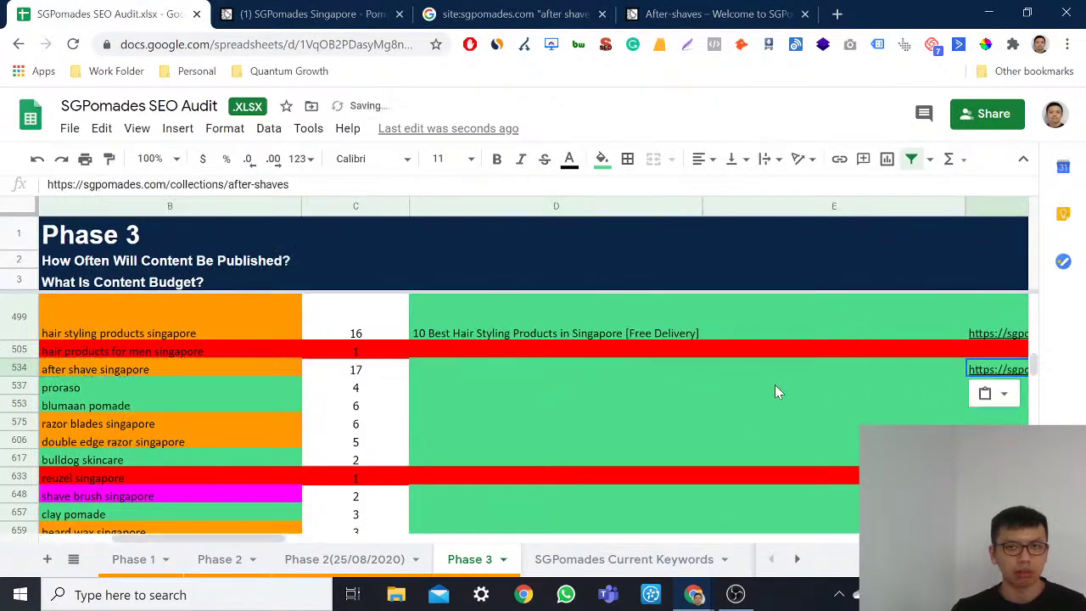
text(A)
key(BackSpace)
text(B)
key(BackSpace)
Step: Reuse the natural shampoo title from D453 in D534, changing it to "#1 Best After Shave Singapore [ Free Delivery]"
scroll(651, 367, up, 3)
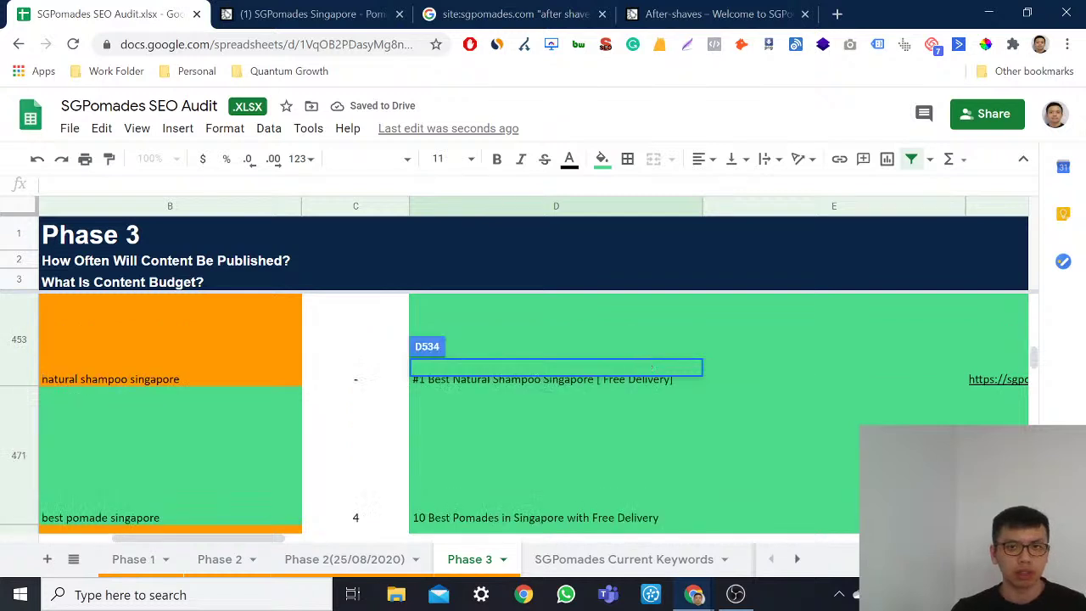
click(509, 458)
click(572, 344)
scroll(592, 348, down, 3)
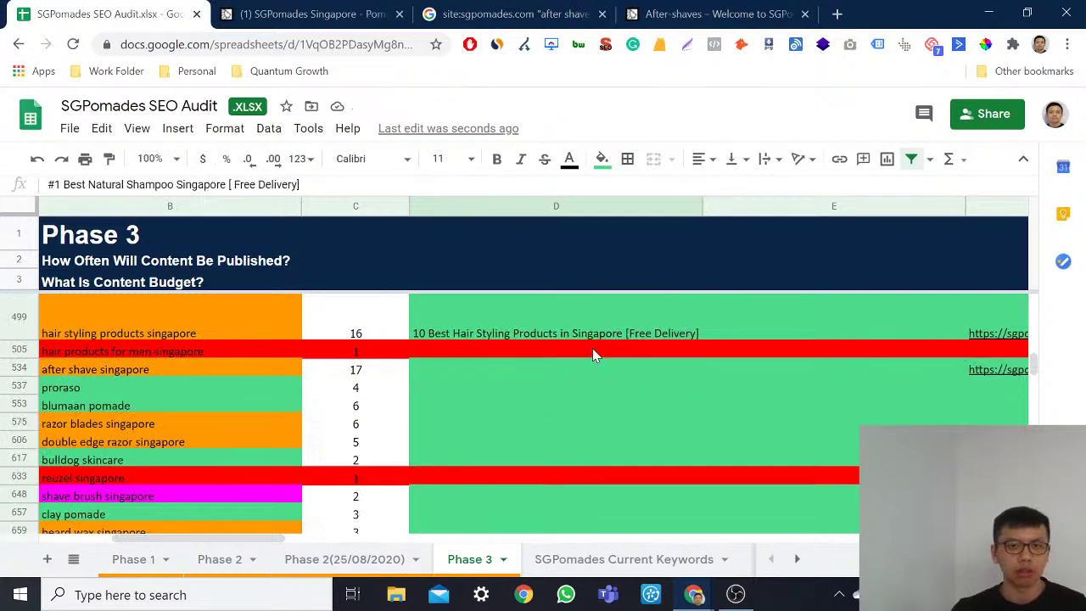
click(534, 356)
click(497, 372)
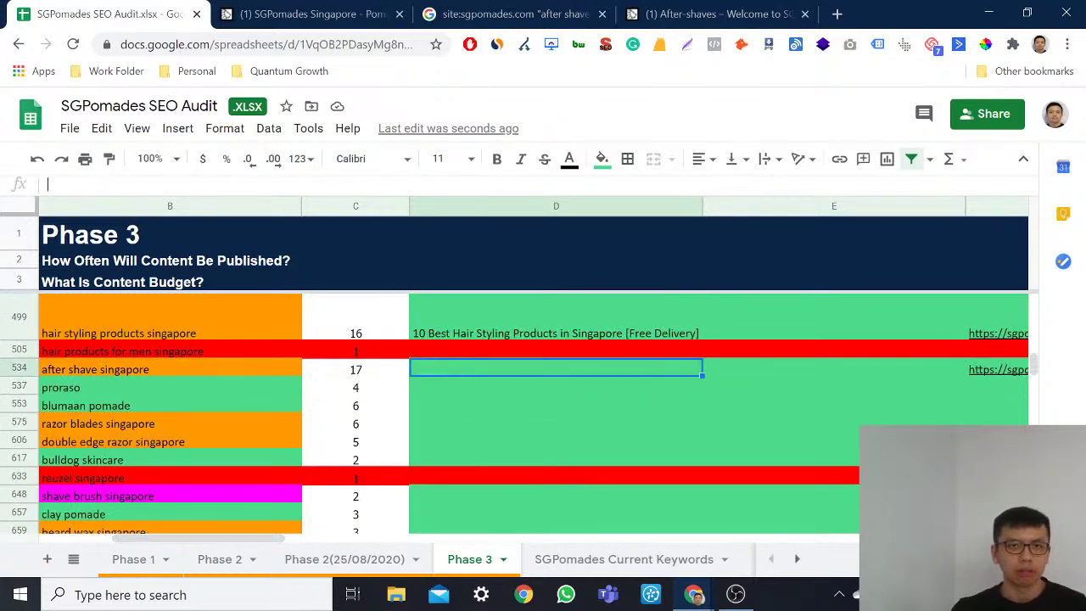
key(ctrl+v)
drag(89, 184, 166, 184)
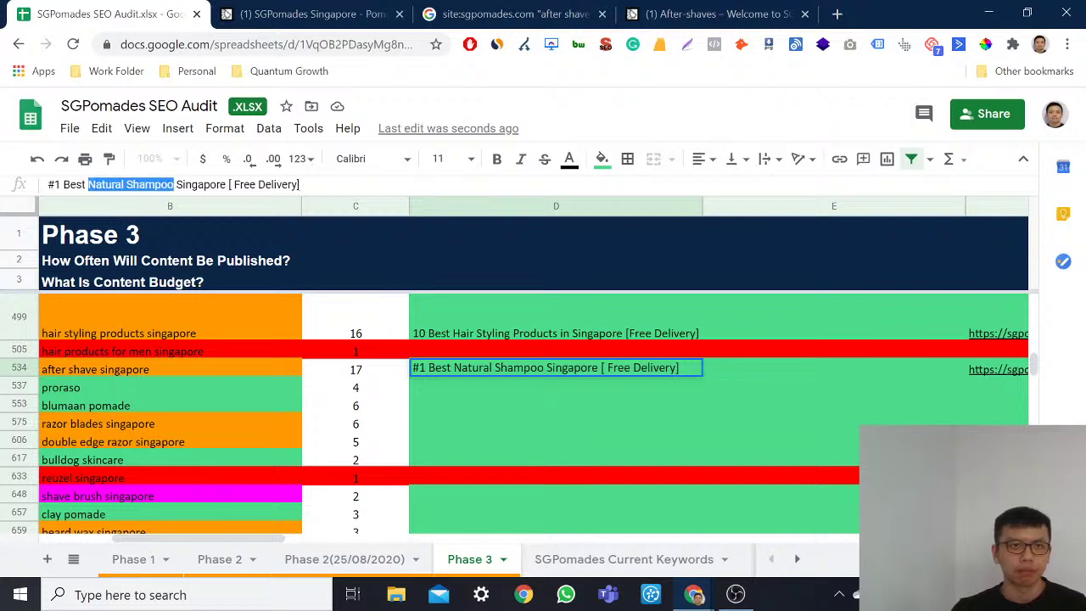
text(After Shave)
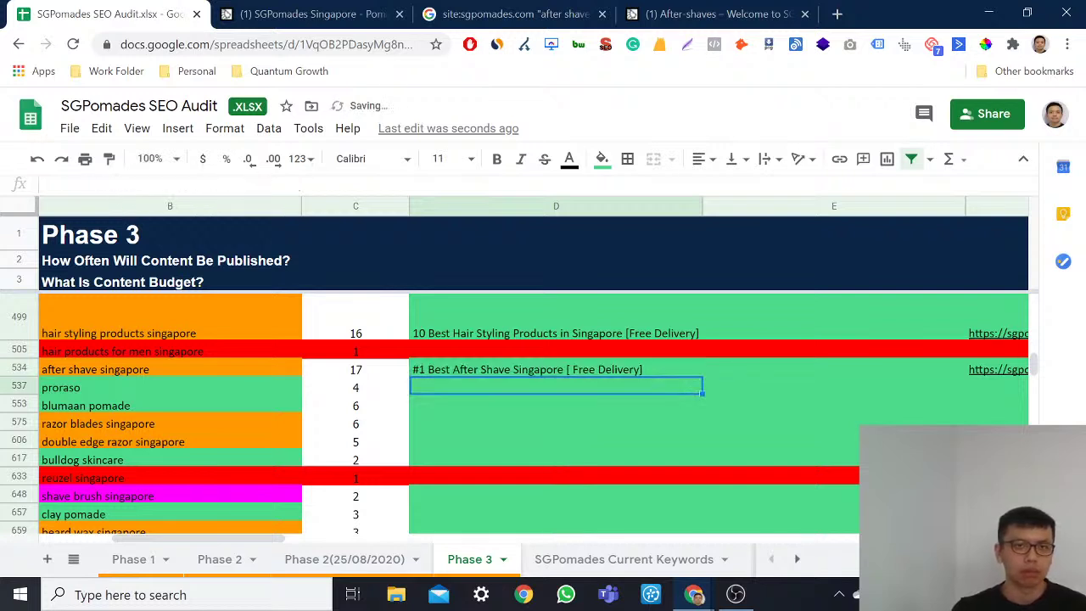
Step: Review the recommendations above G534, then open the after-shaves URL from F534 in a new tab
key(Tab)
key(Tab)
key(Tab)
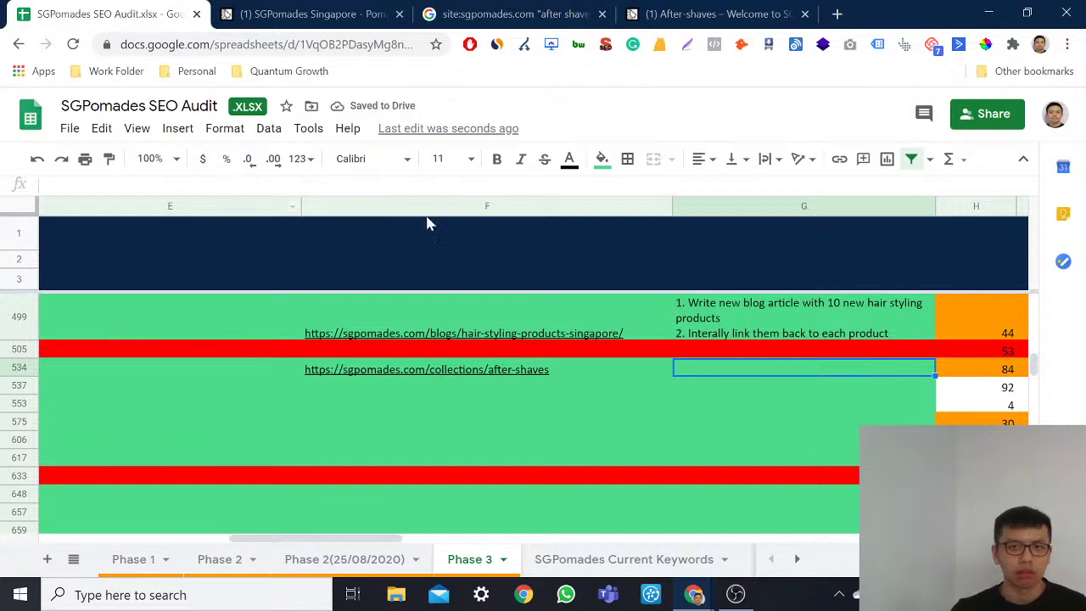
scroll(760, 309, up, 1)
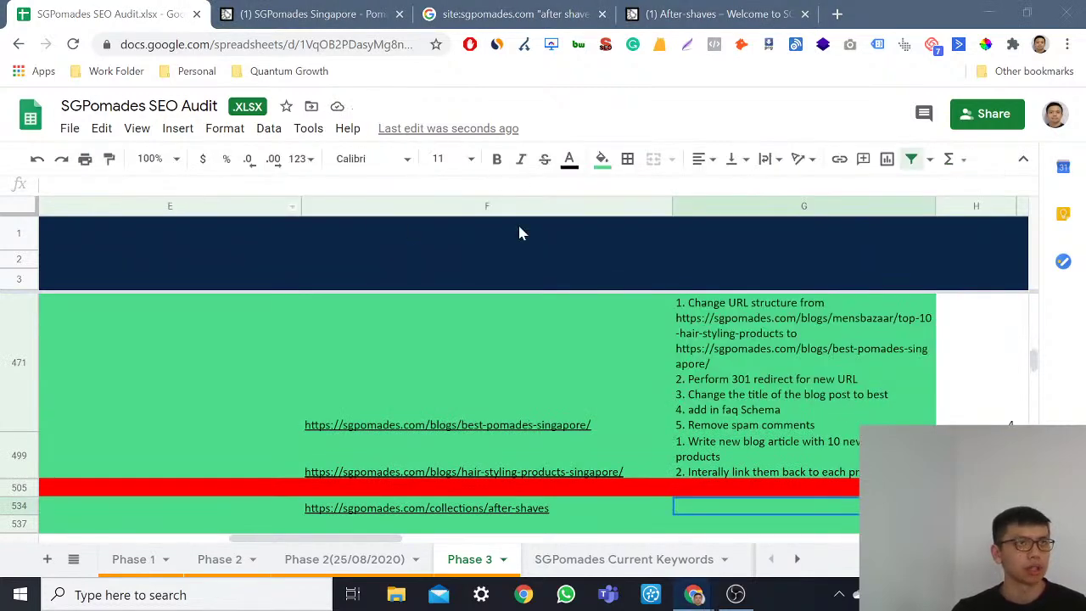
click(550, 506)
key(ctrl+c)
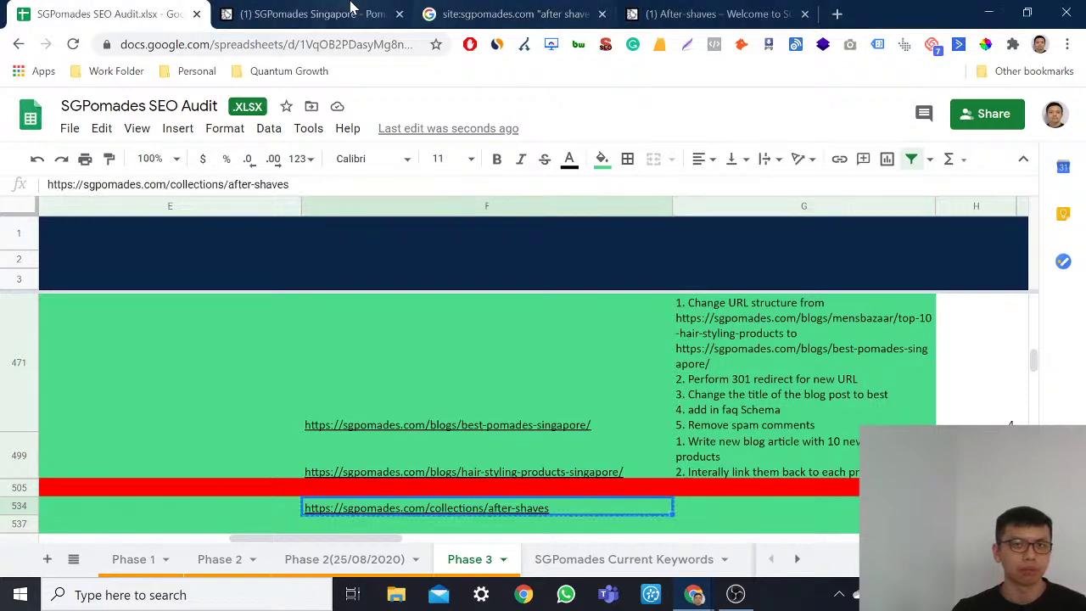
click(352, 13)
key(ctrl+t)
key(ctrl+v)
key(Return)
click(450, 14)
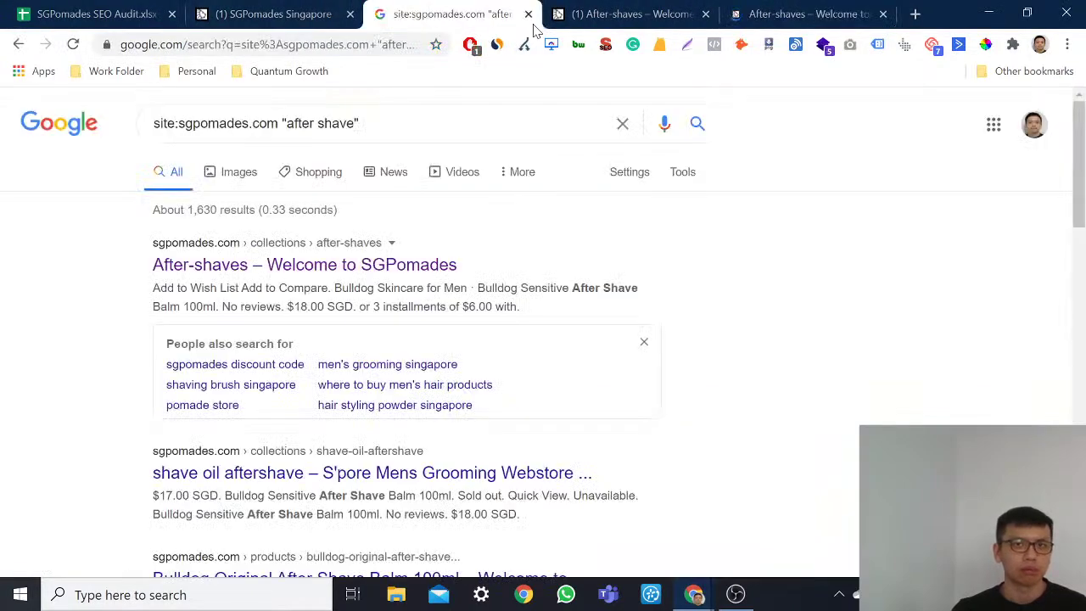
Step: Close the "after shave" search results and the duplicate collection page, then look through the products in the After-shaves collection
click(527, 14)
scroll(676, 121, down, 5)
click(729, 14)
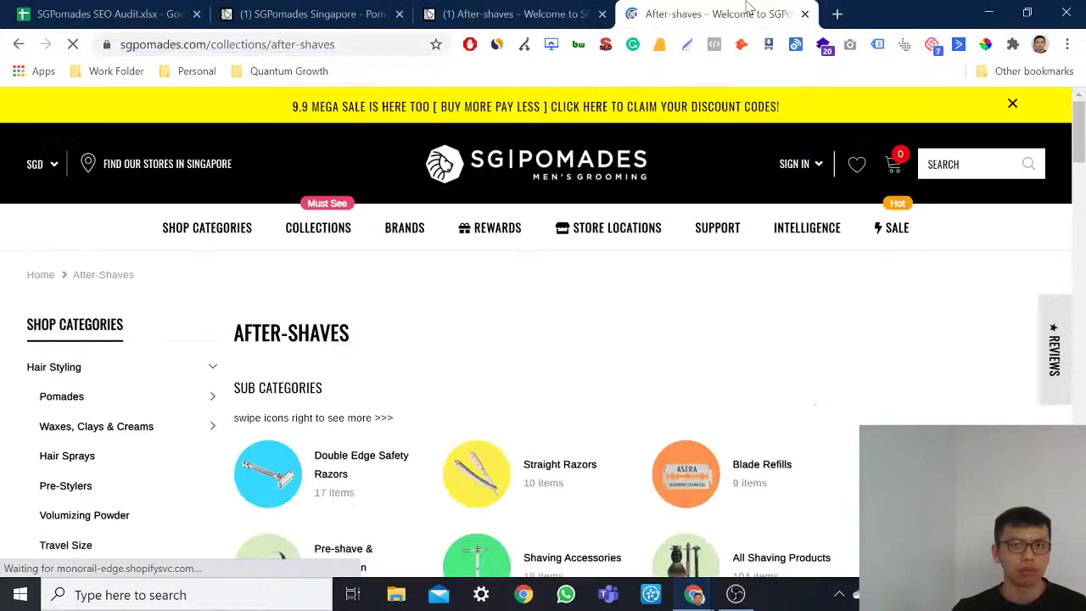
scroll(597, 190, down, 2)
key(ctrl+w)
scroll(585, 223, down, 8)
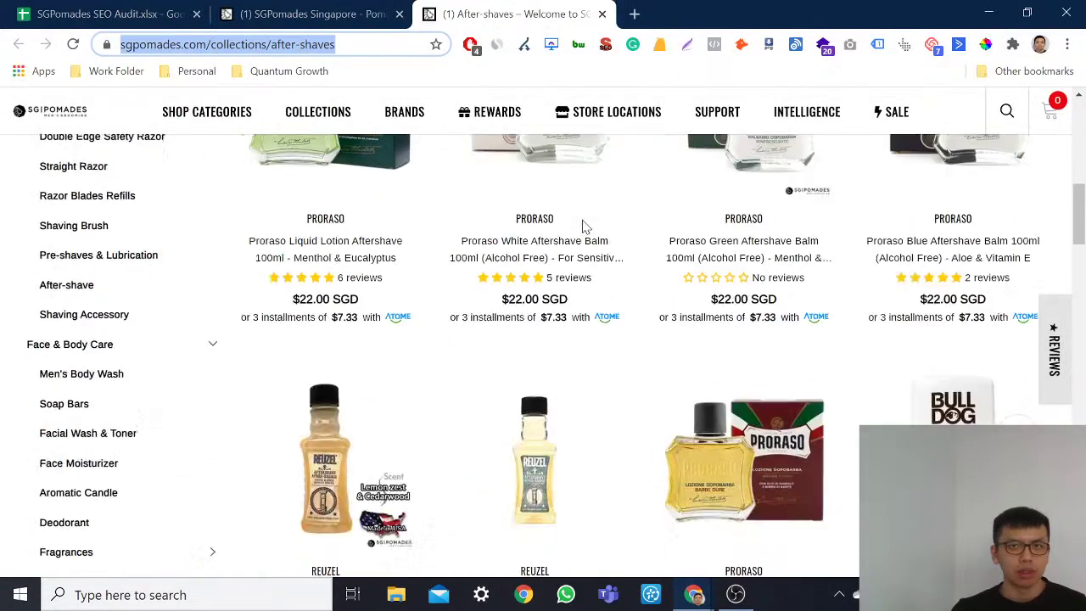
scroll(582, 346, down, 10)
scroll(582, 346, up, 8)
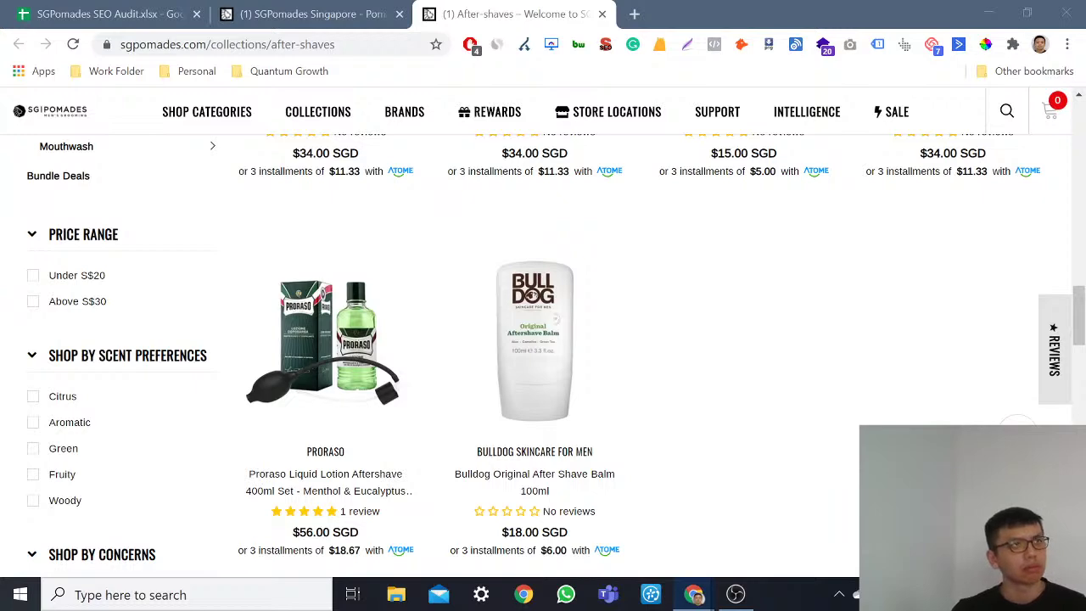
Step: In Search Console, set the "after shave singapore" performance report to the last 16 months and check which pages appear for the query
key(ctrl+shift+t)
scroll(487, 273, down, 5)
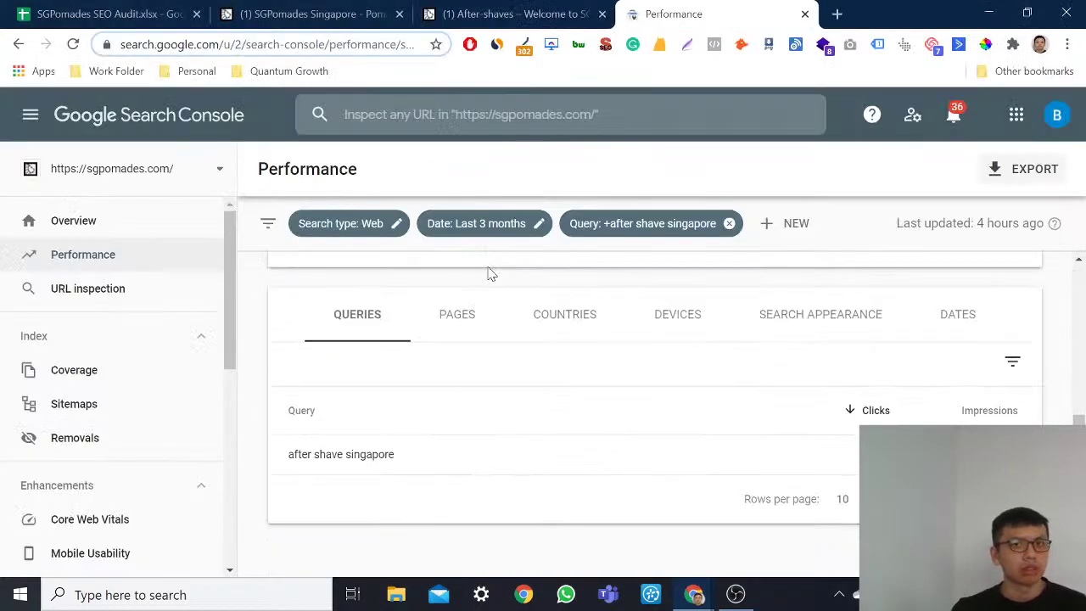
click(475, 223)
click(114, 478)
scroll(114, 477, down, 1)
click(1045, 127)
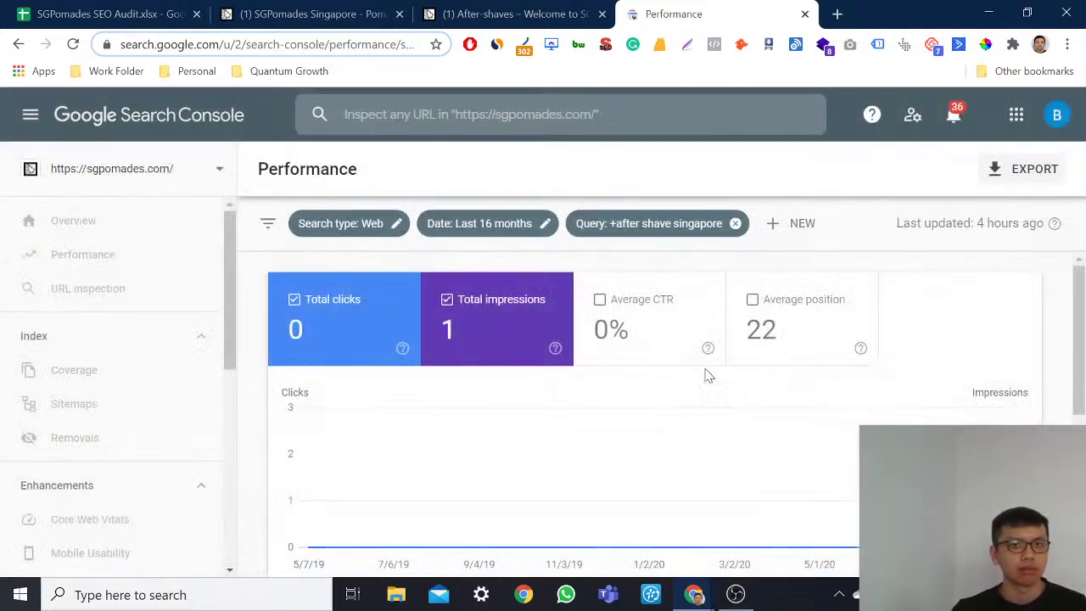
click(492, 350)
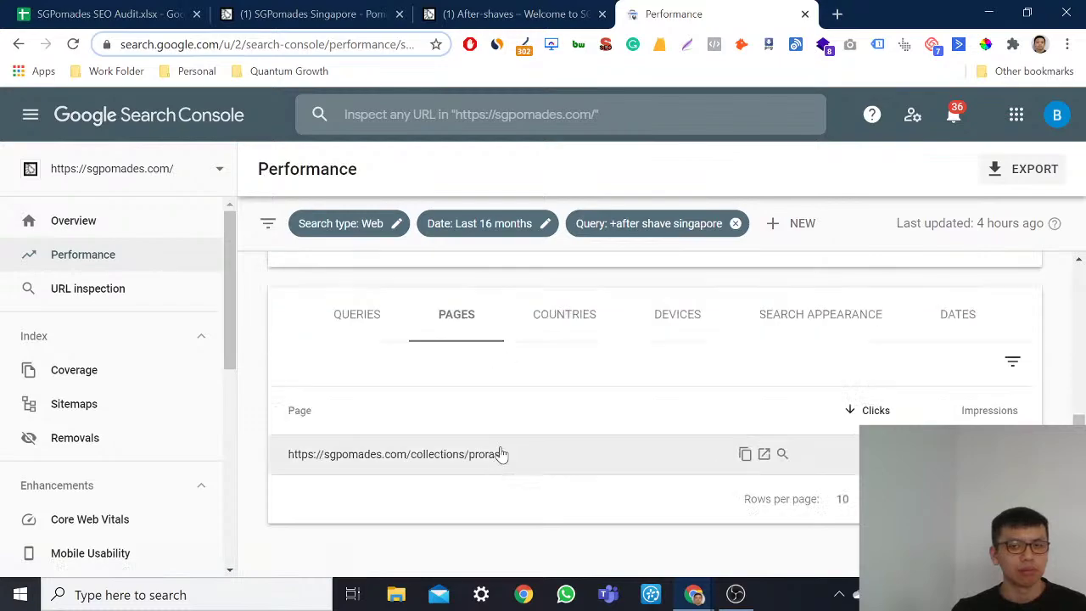
scroll(512, 371, up, 3)
Step: Review the After-shaves collection page again, then search Google for site:sgpomades.com/collections/after-shaves
click(548, 14)
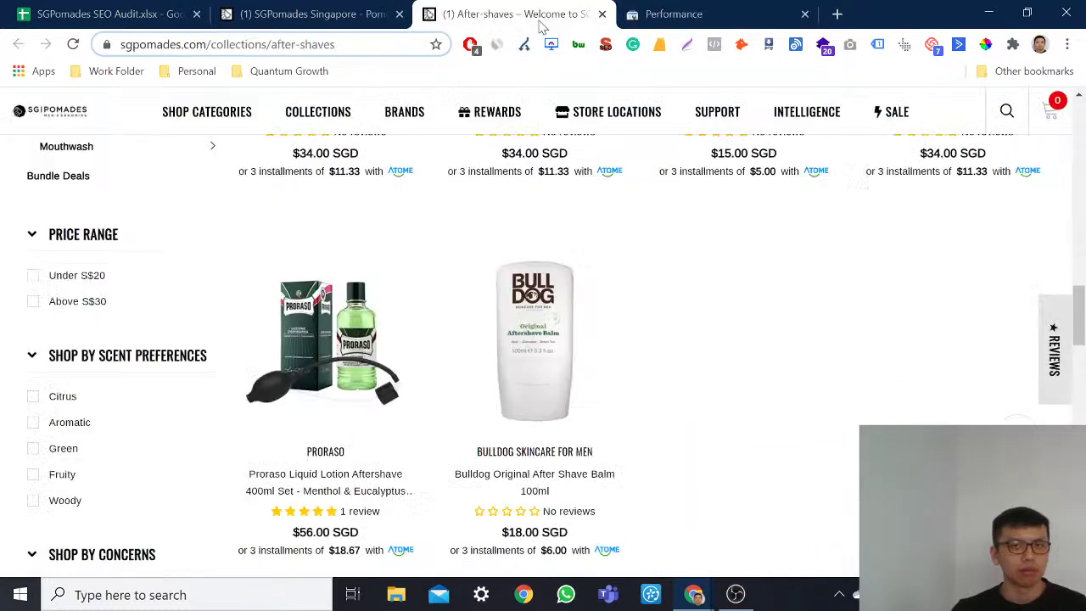
scroll(521, 311, up, 15)
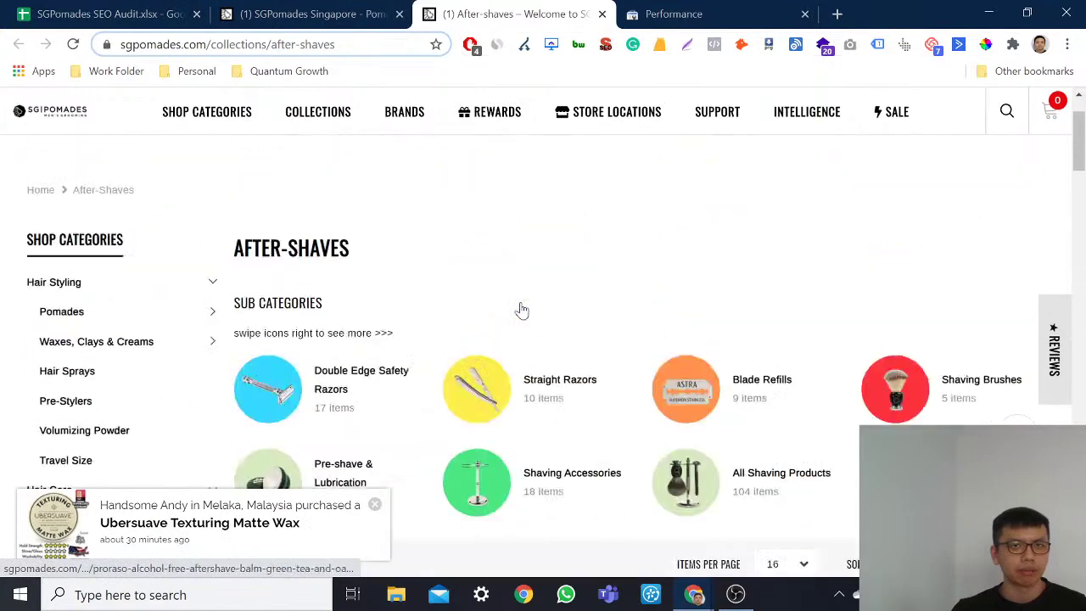
scroll(520, 311, down, 6)
scroll(520, 314, down, 10)
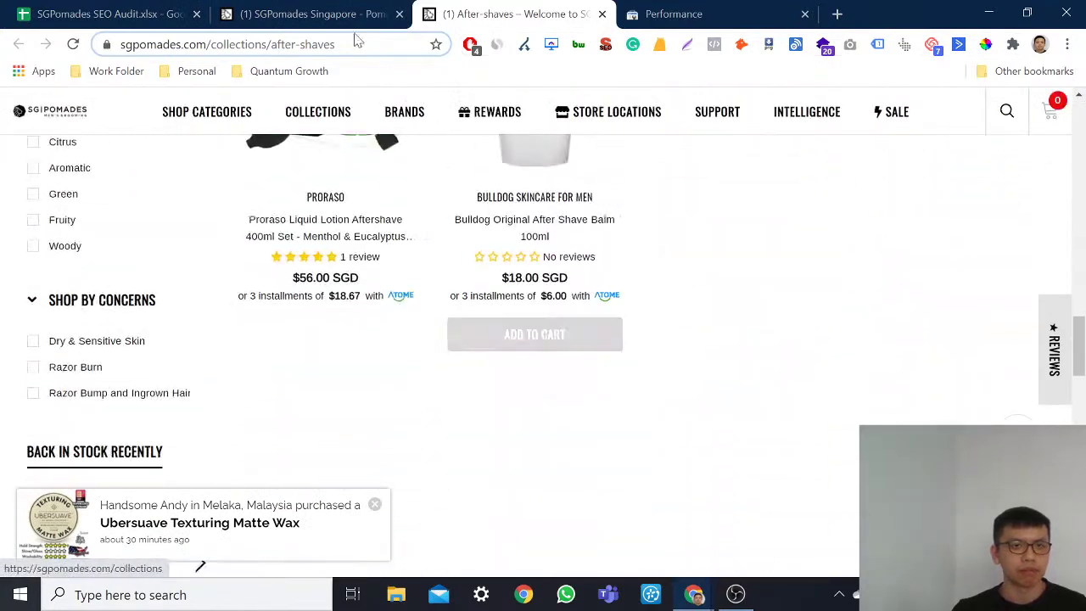
click(155, 44)
click(156, 44)
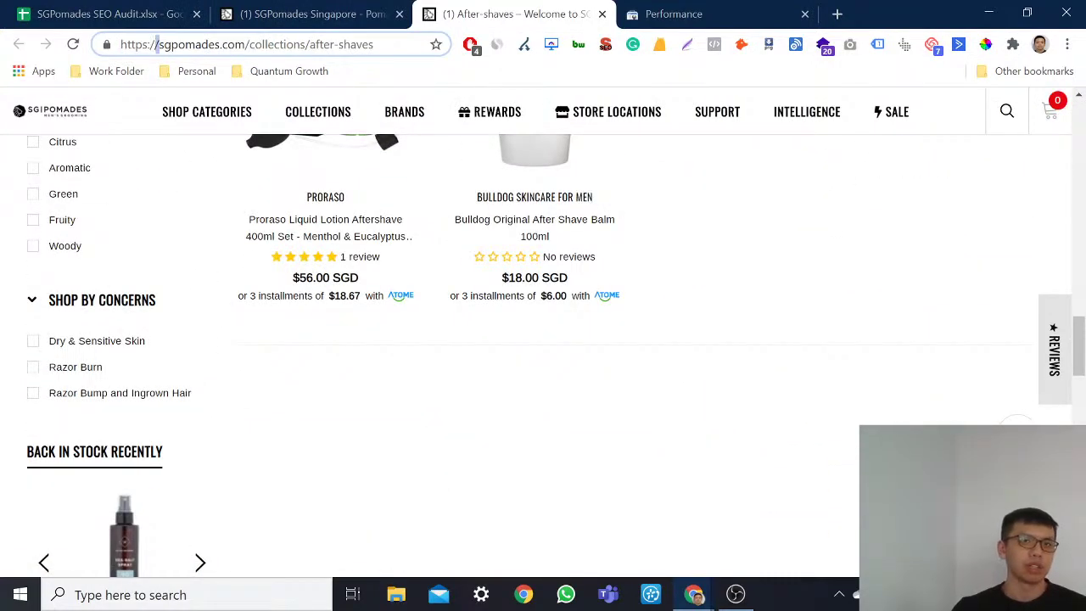
key(shift+Home)
key(BackSpace)
text(site:)
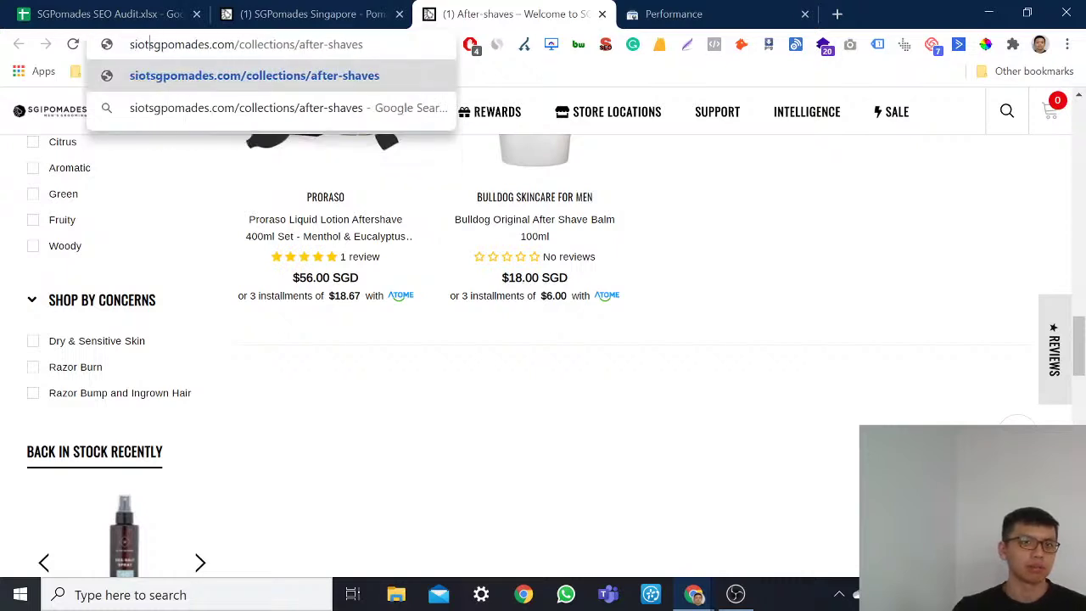
key(Return)
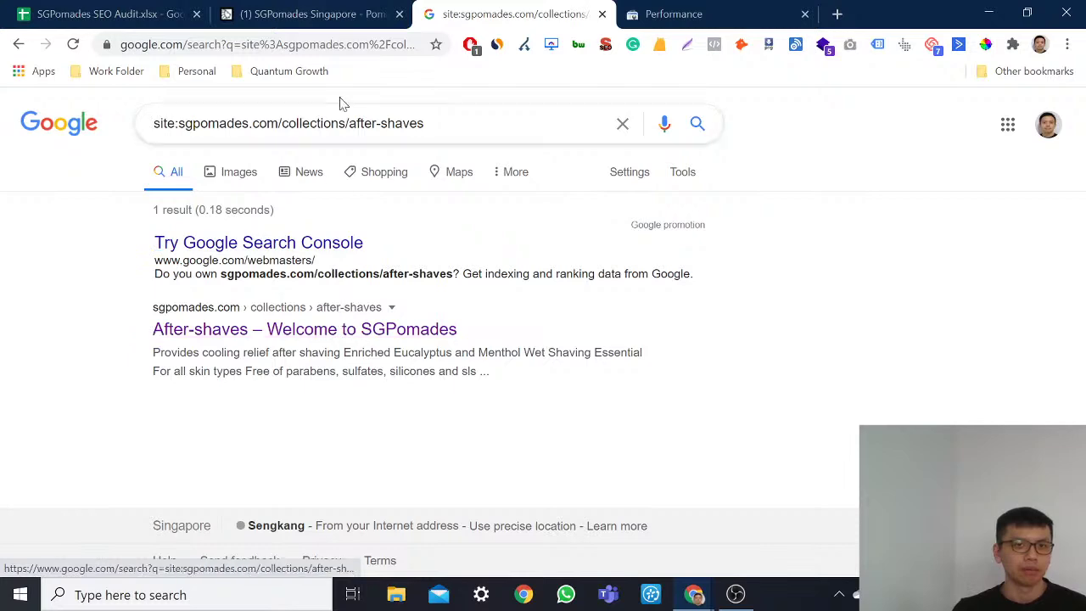
click(312, 14)
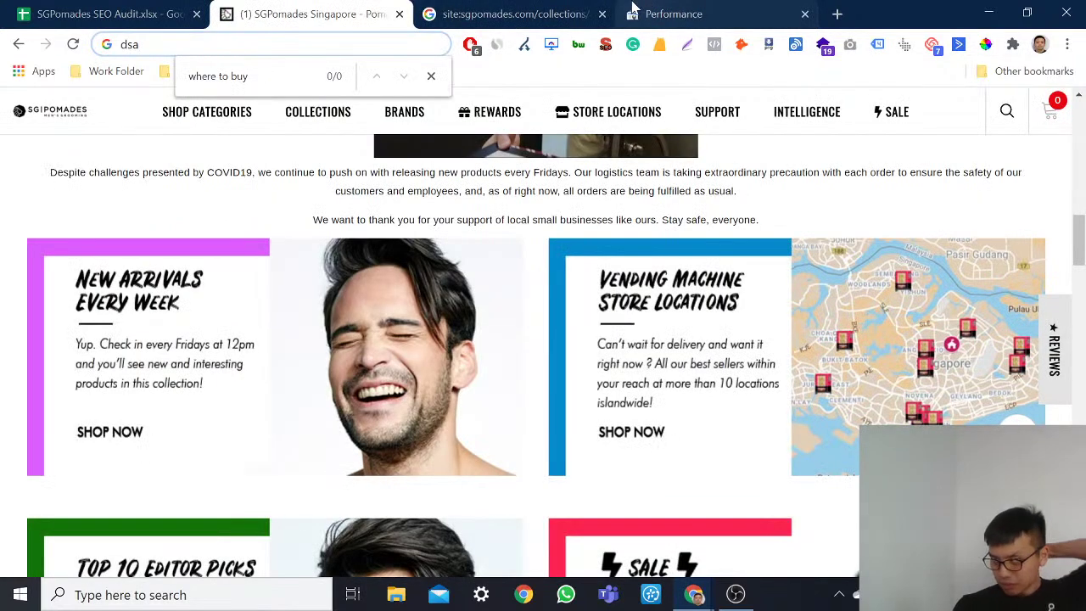
click(552, 17)
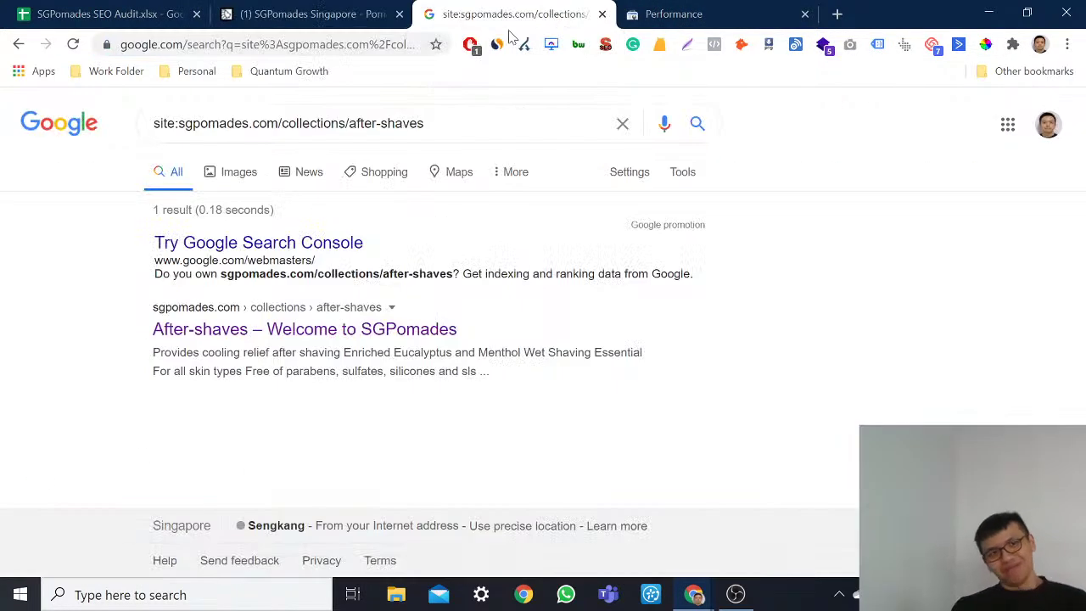
click(407, 7)
click(496, 7)
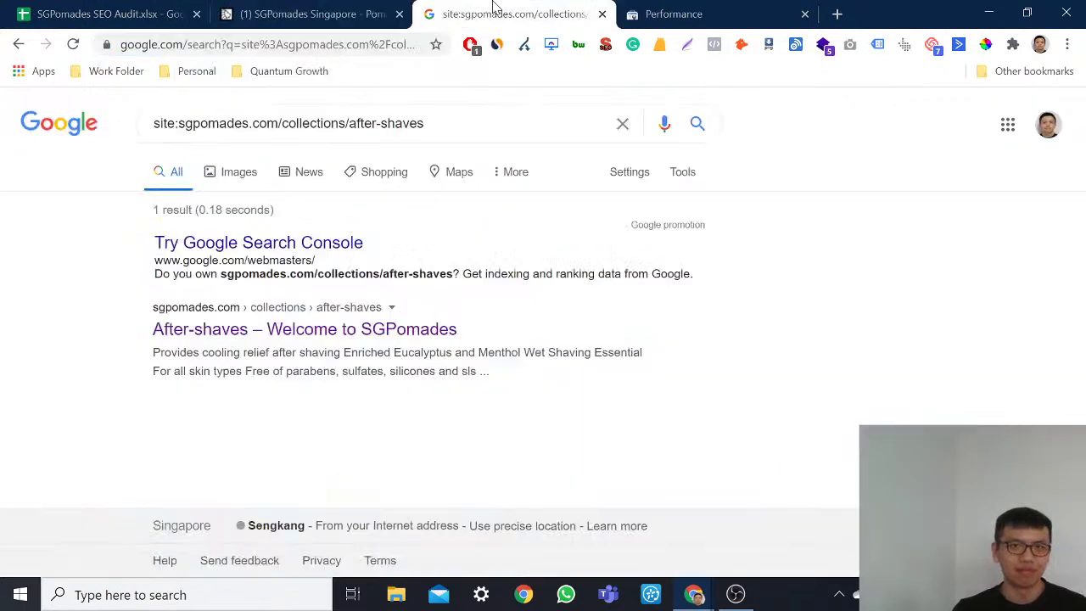
click(359, 7)
click(525, 15)
Step: Copy the address sgpomades.com/collections/after-shaves from the Google query and open it in a new tab
drag(426, 123, 178, 123)
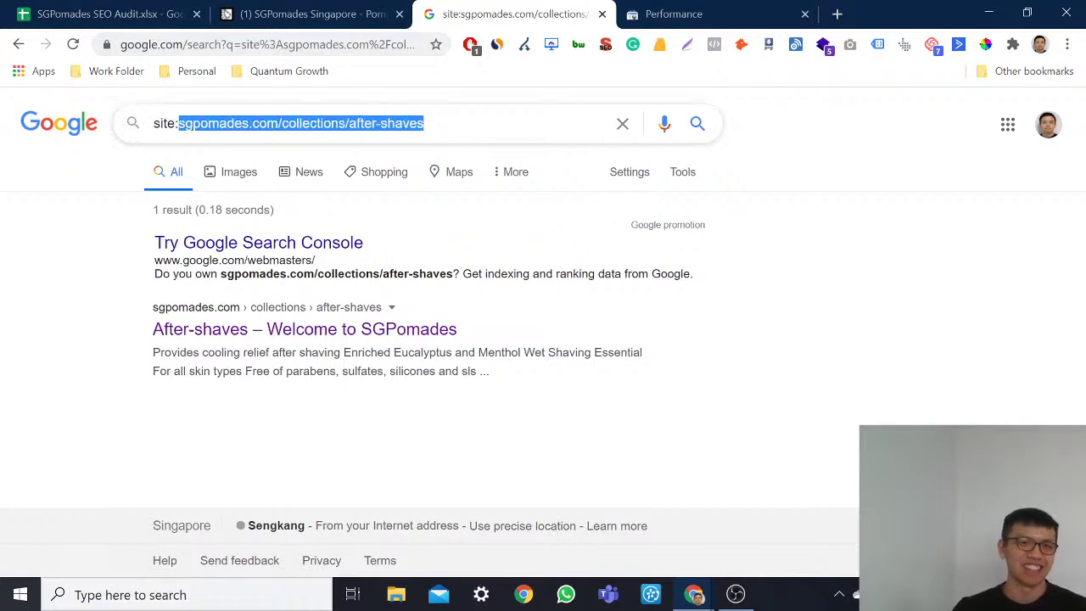
key(ctrl+c)
key(ctrl+t)
key(ctrl+v)
key(Return)
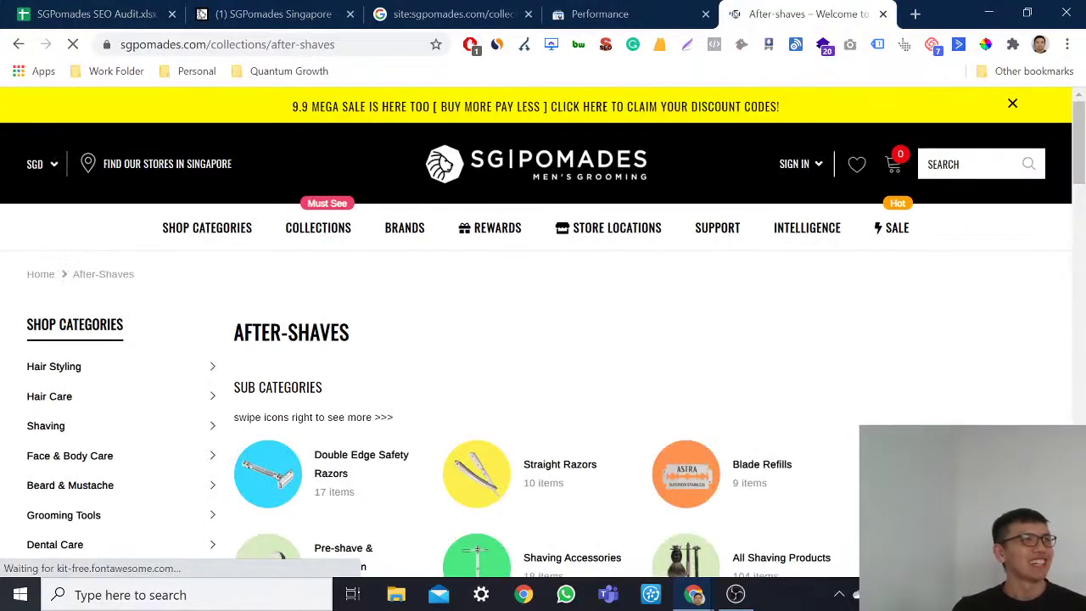
mouse_move(172, 232)
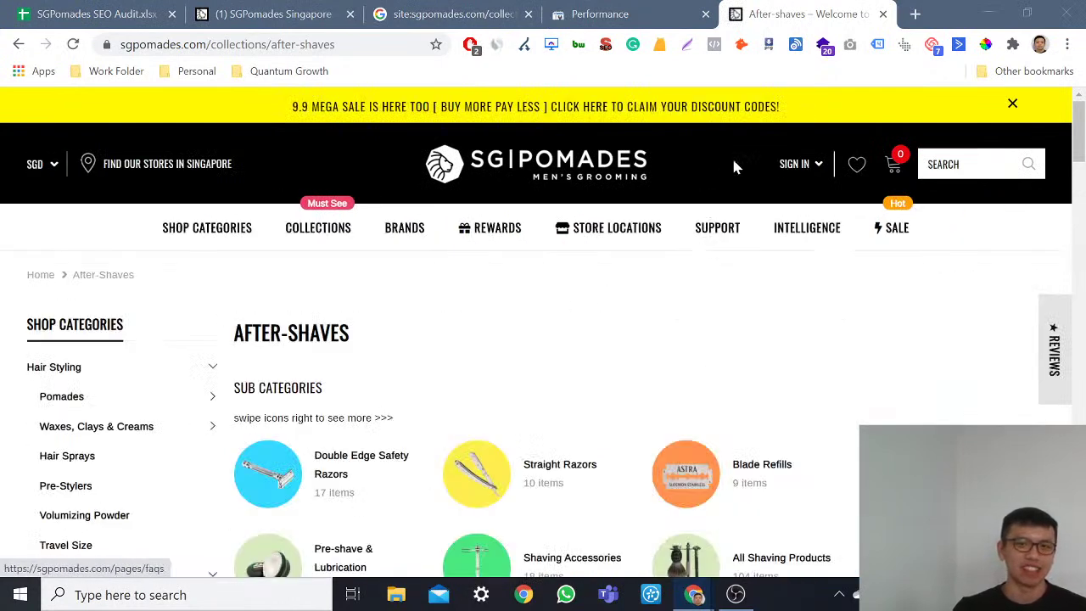
Step: Find the phrase "after shave" on the After-shaves collection page
key(ctrl+f)
text(after shave)
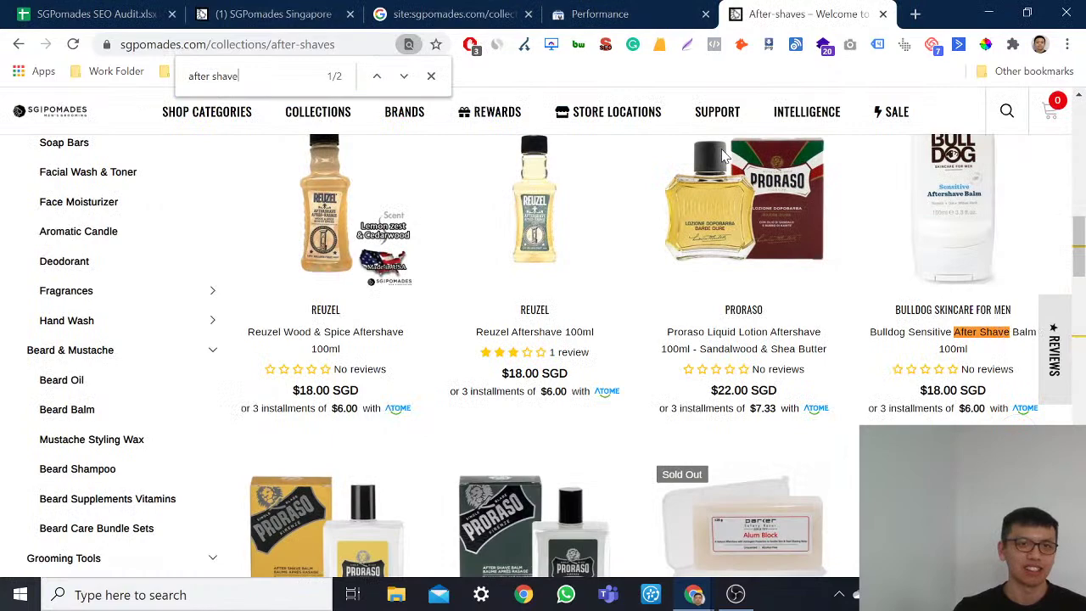
key(Return)
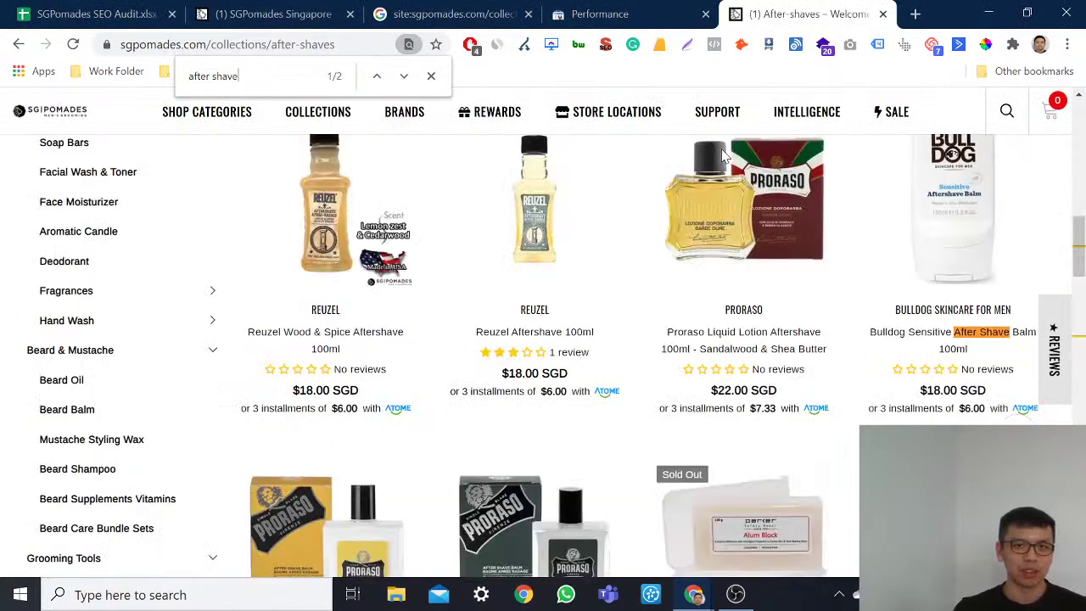
key(Return)
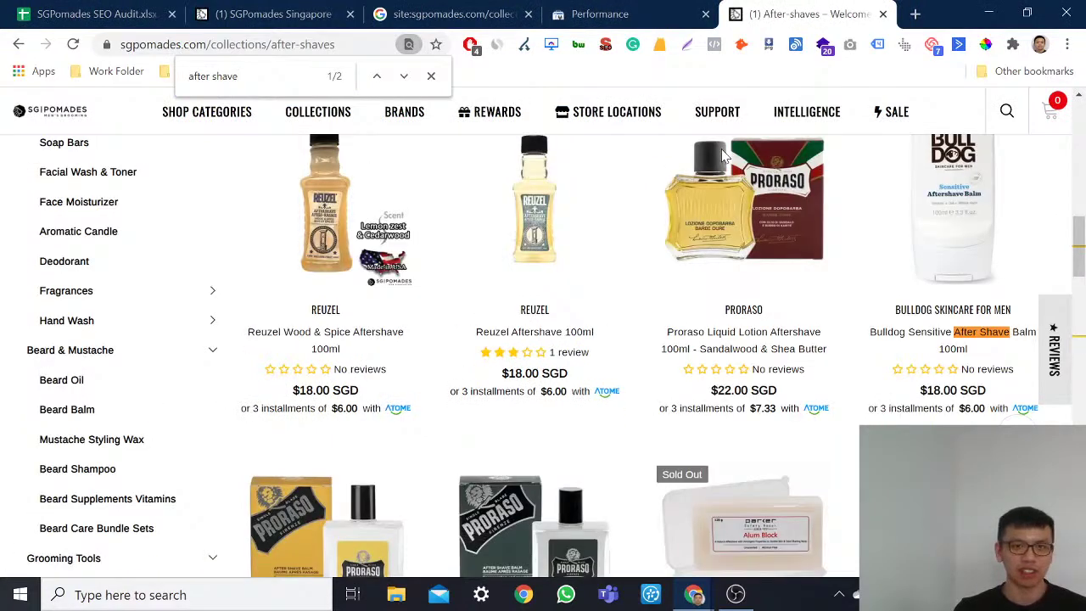
Step: Change the page search to "aftershave" and go through its occurrences in the product names
key(BackSpace)
key(Return)
key(Return)
key(Return)
key(Return)
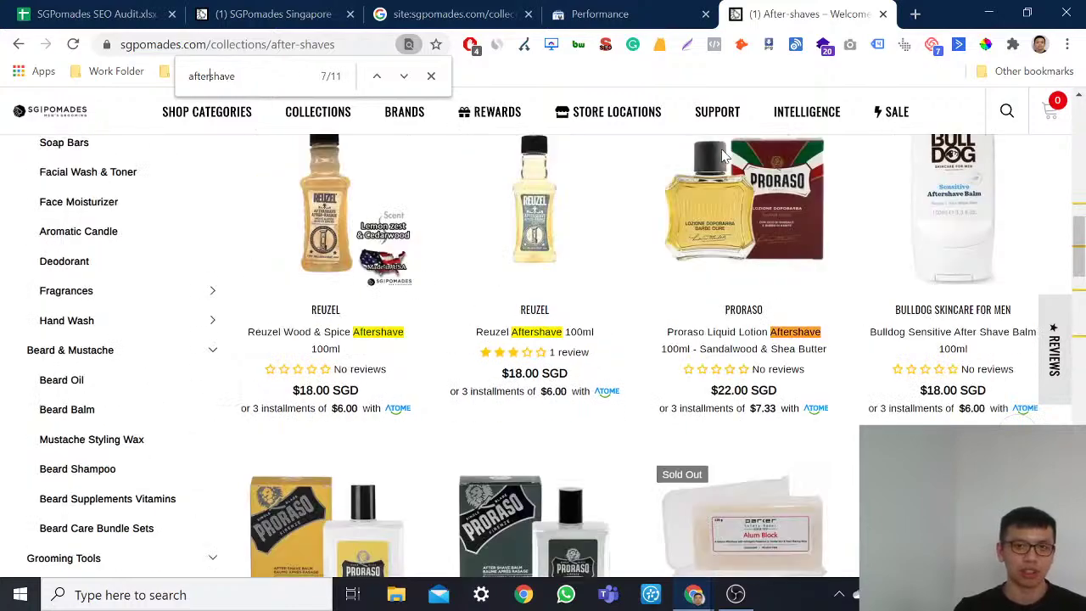
key(Return)
key(Return)
key(Return)
key(Return)
key(Return)
scroll(740, 337, down, 4)
scroll(729, 322, down, 6)
scroll(698, 333, up, 10)
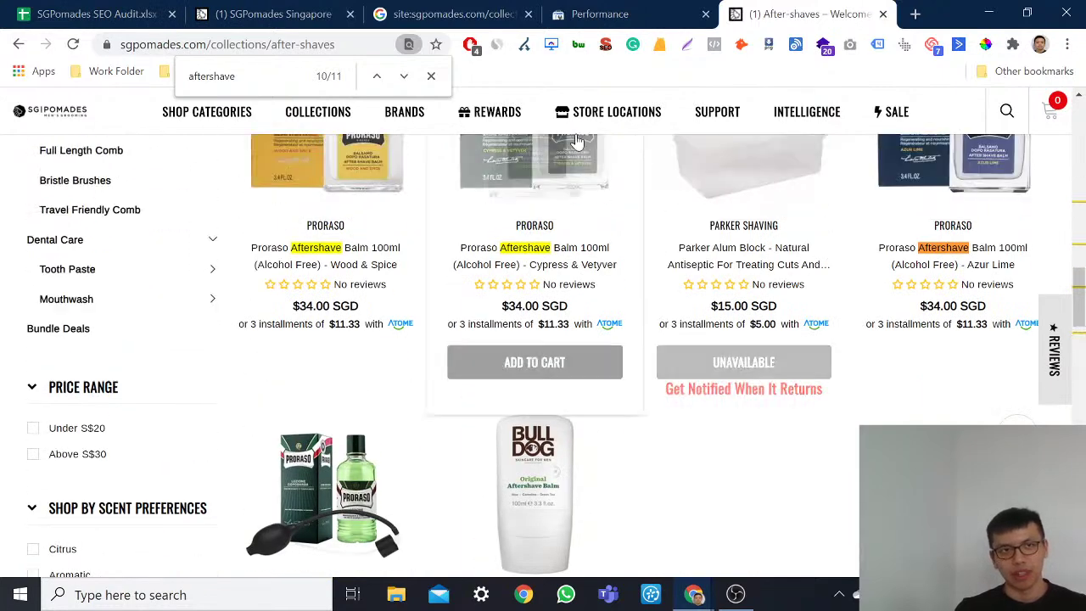
click(594, 14)
scroll(623, 297, down, 5)
drag(518, 447, 294, 455)
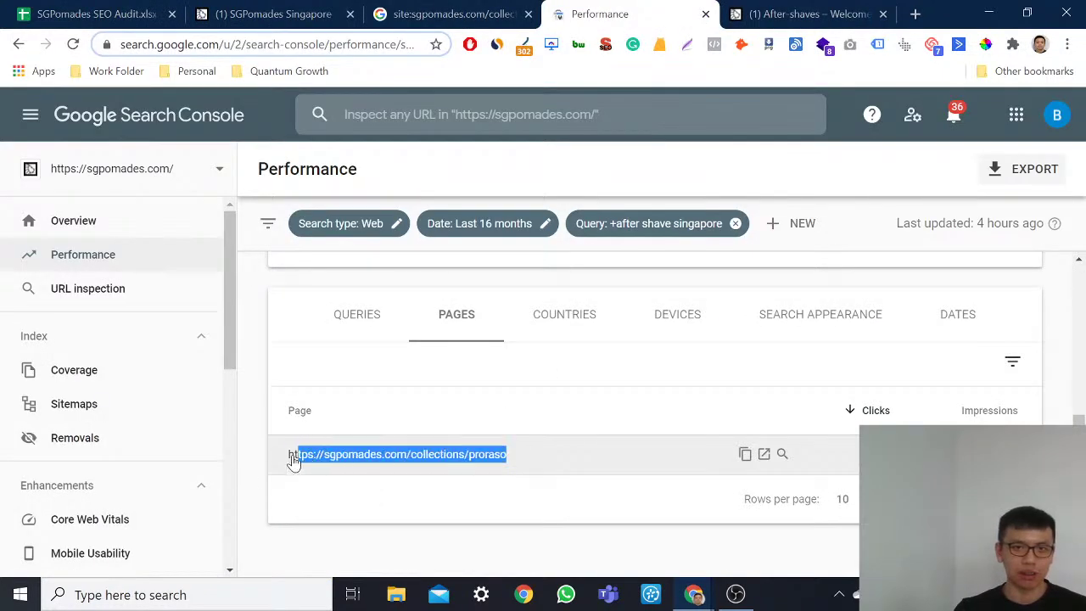
key(ctrl+c)
key(ctrl+t)
key(ctrl+v)
key(Return)
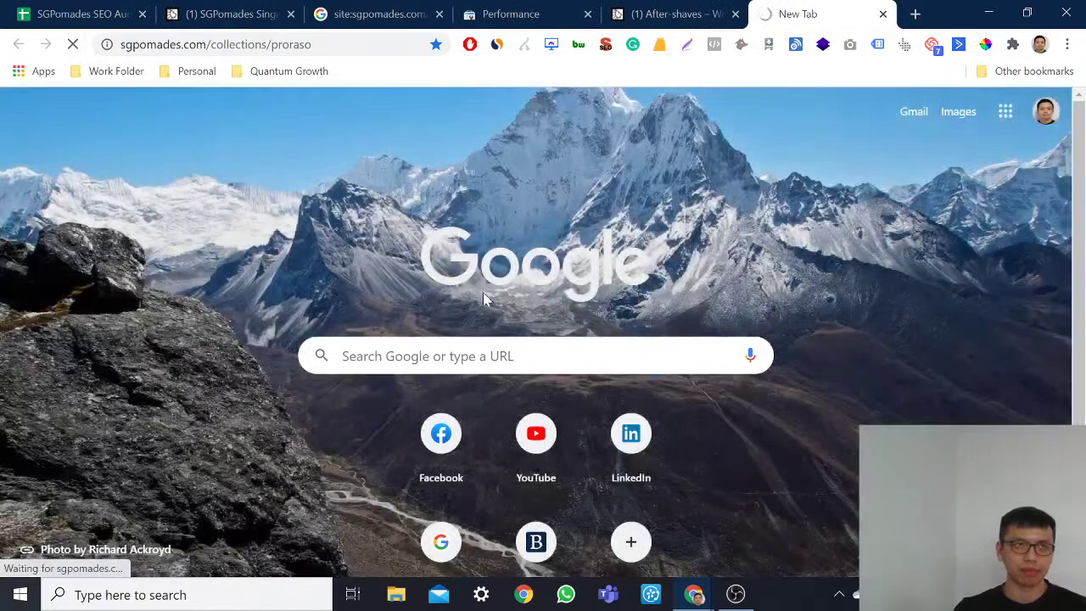
Step: Examine the product listing and the number of result pages in the Proraso collection
scroll(594, 229, down, 8)
scroll(594, 229, down, 10)
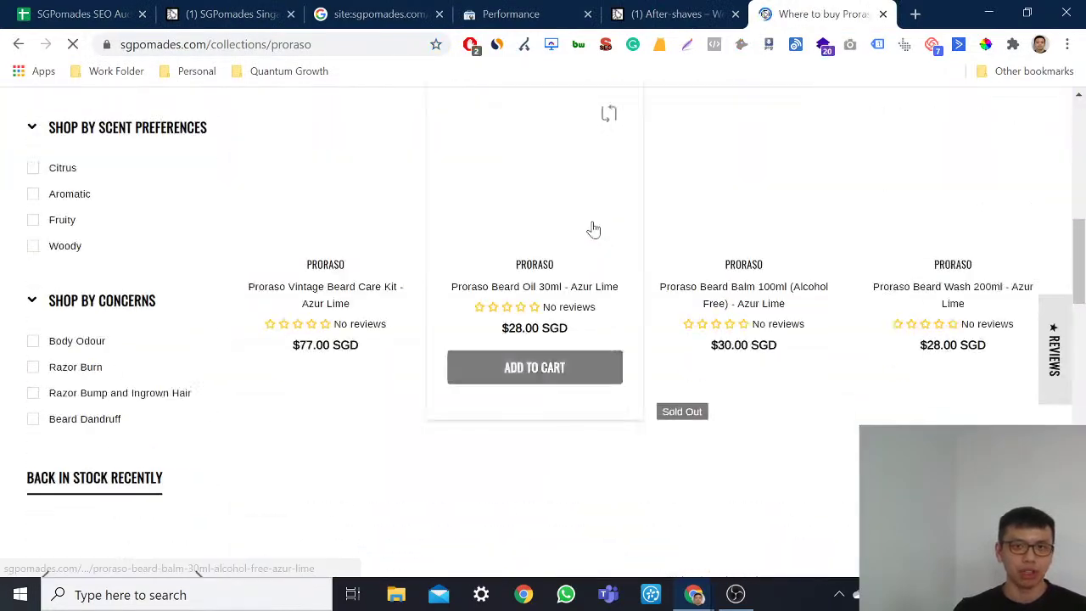
scroll(594, 225, down, 3)
scroll(594, 226, up, 12)
scroll(534, 274, up, 2)
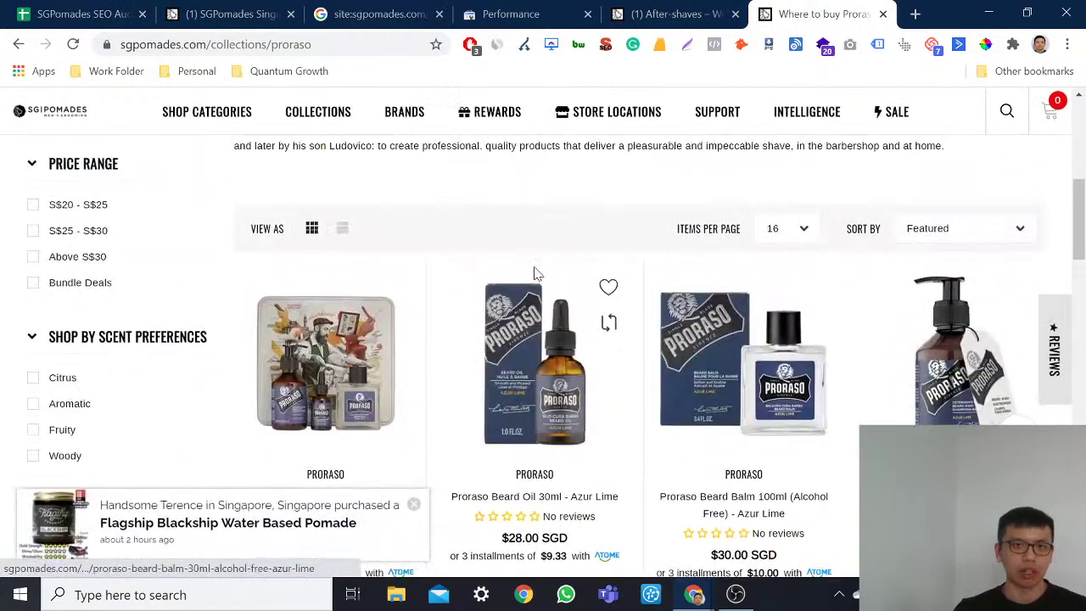
scroll(534, 274, down, 2)
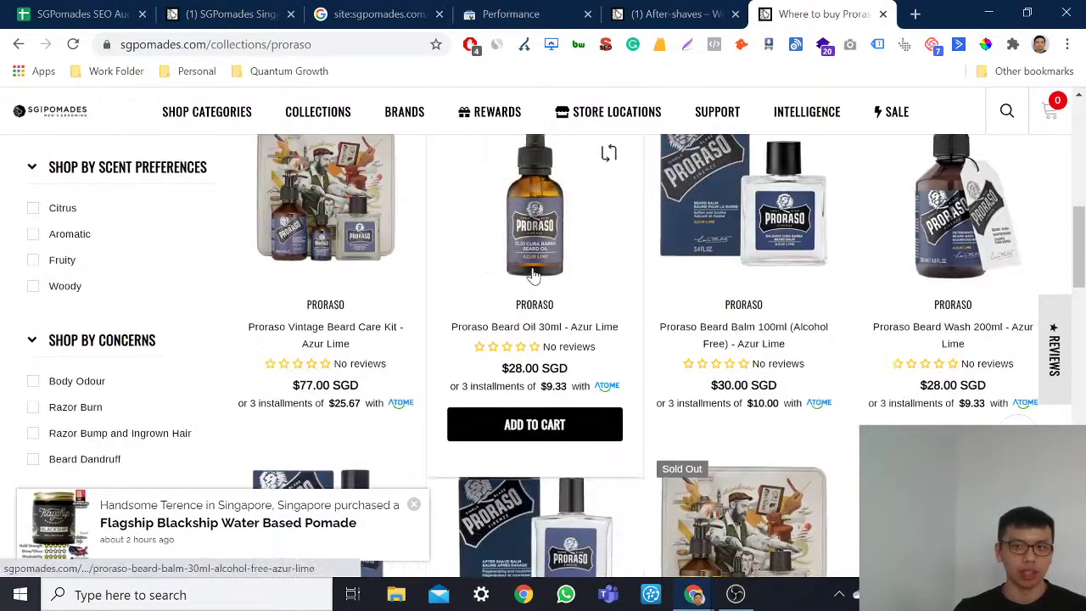
scroll(534, 274, down, 10)
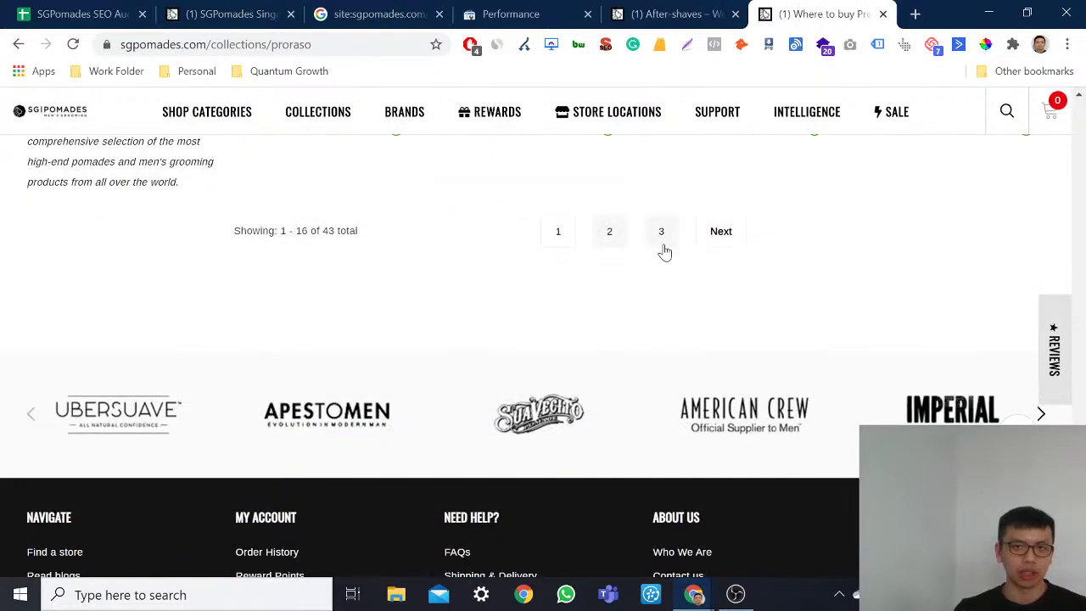
Step: Compare the After-shaves collection page's product listing with the Proraso collection, then return to the Google site search
click(647, 7)
scroll(552, 294, down, 6)
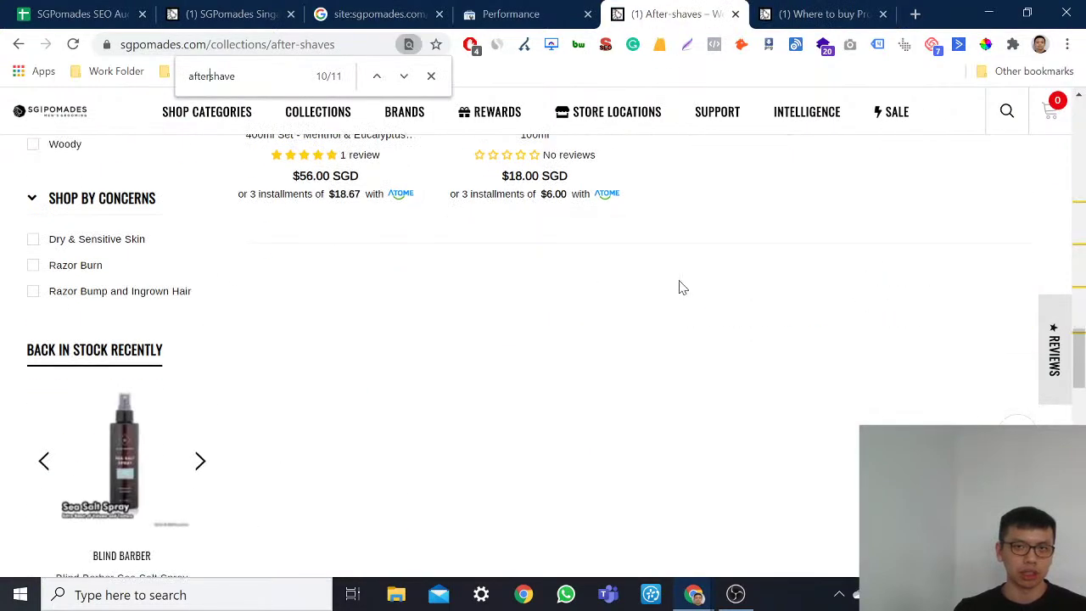
scroll(678, 288, up, 2)
scroll(700, 297, down, 3)
scroll(717, 298, up, 2)
scroll(718, 298, up, 15)
key(ctrl+shift+Tab)
key(ctrl+shift+Tab)
key(ctrl+shift+Tab)
key(ctrl+shift+Tab)
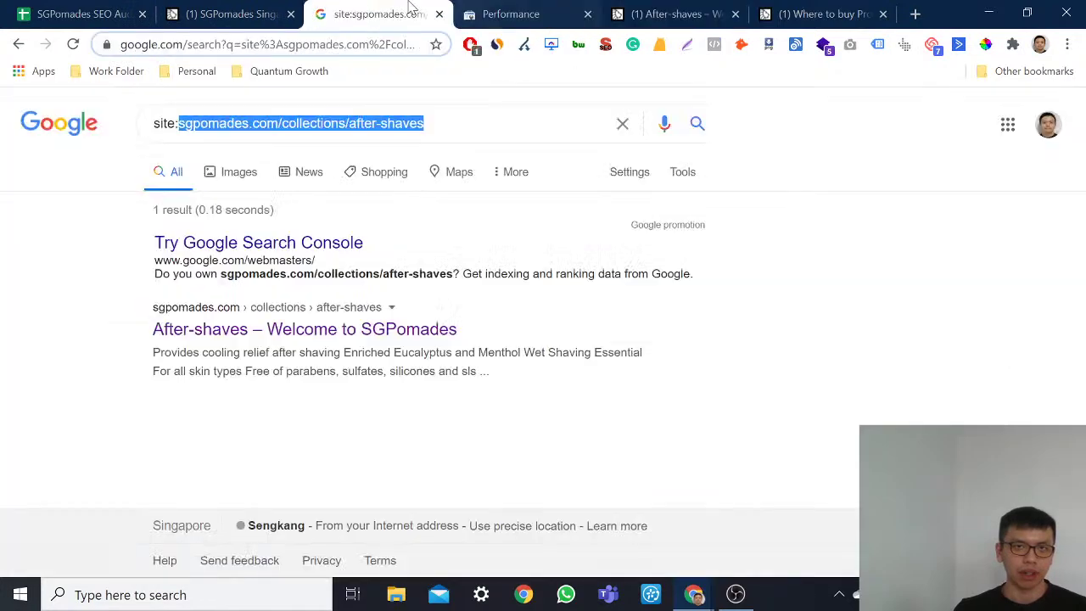
Step: Enter the after shave singapore recommendations: "1. Beef up the content for the after shave page", "2. Add in FAQ Schema", "3. Point a few backlinks over here for after shave"
key(ctrl+c)
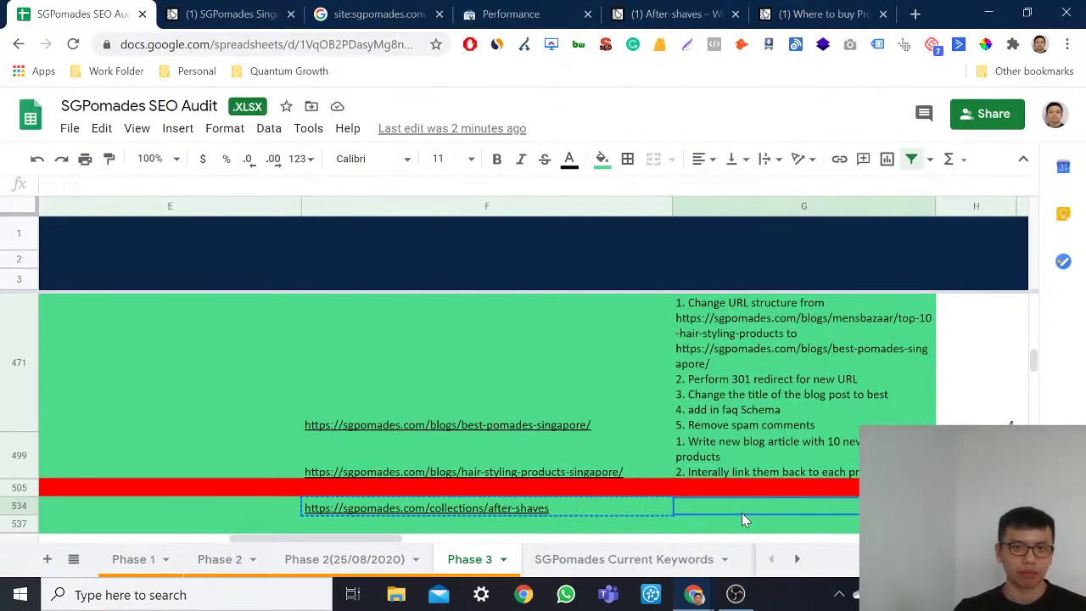
click(765, 499)
text(1. Beef up the content for the after shave page)
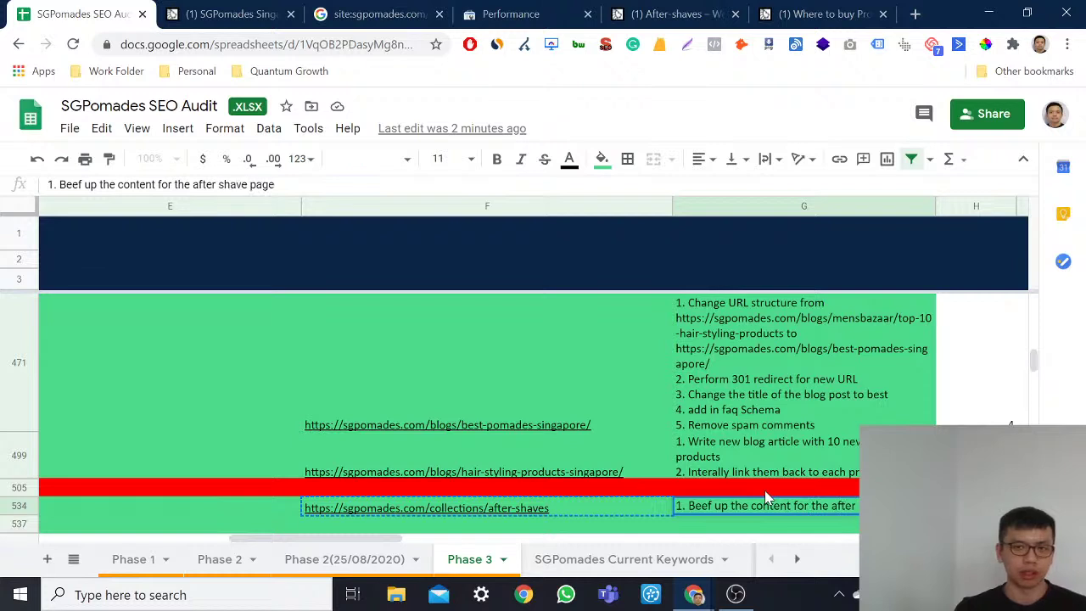
key(alt+Return)
text(2. Add in FA)
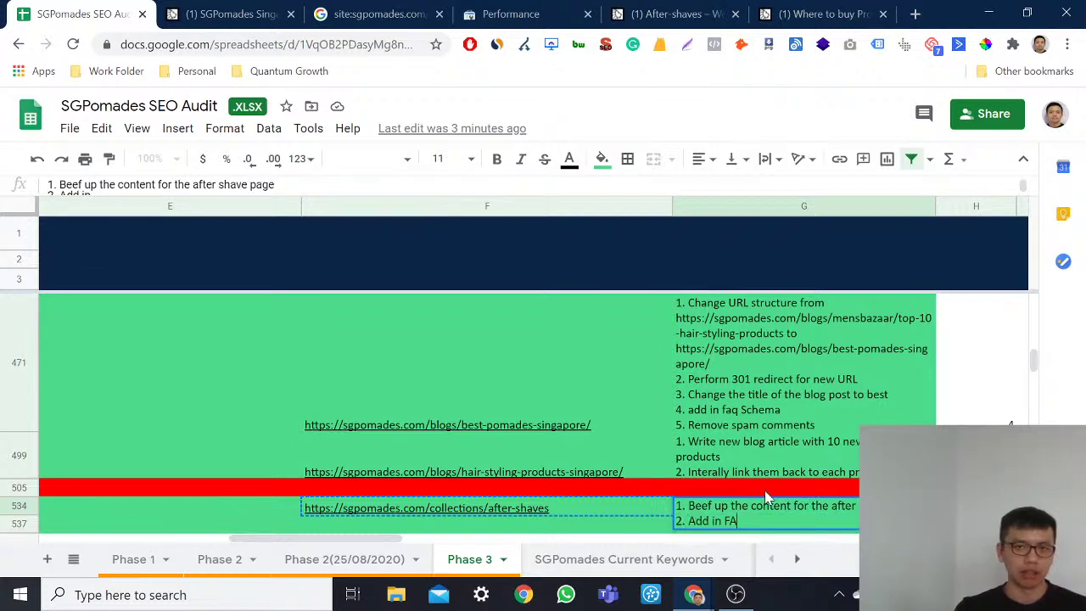
text(Q Schema)
key(alt+Return)
text(3. Point a few)
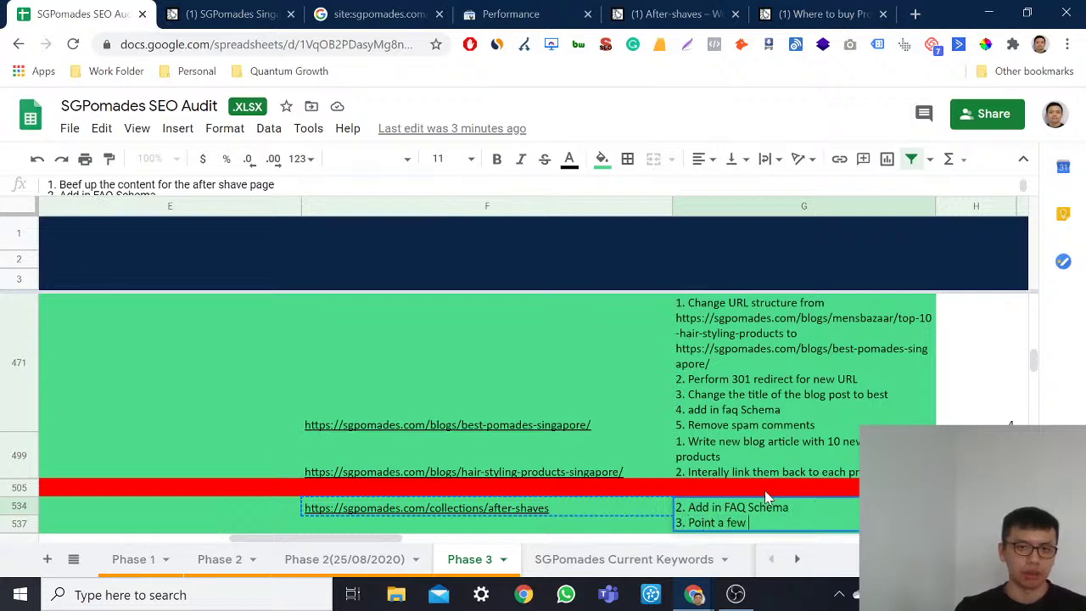
text( backlinks over here fo)
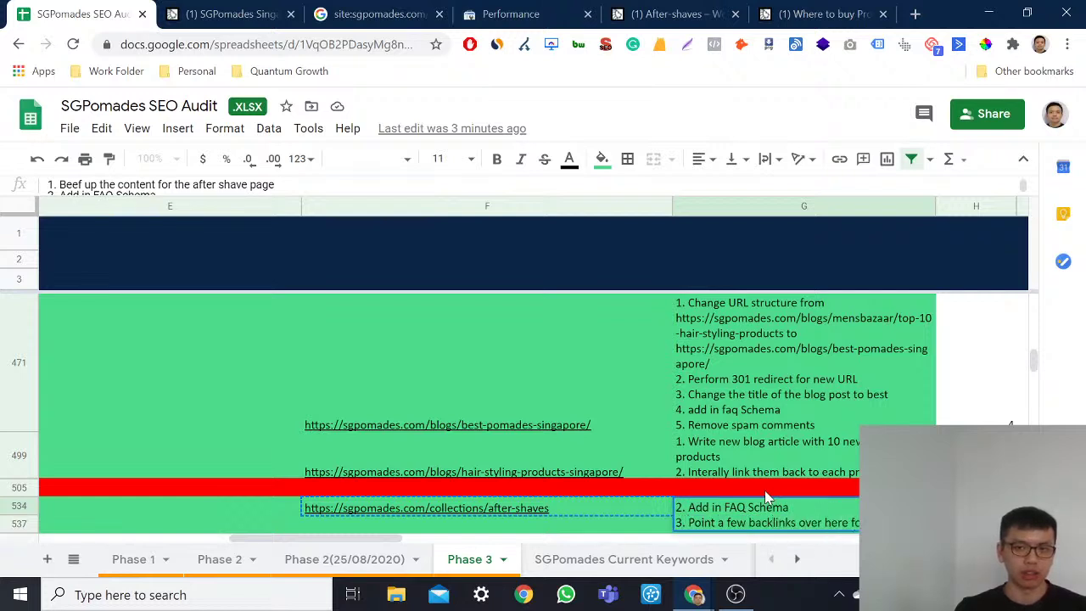
key(Return)
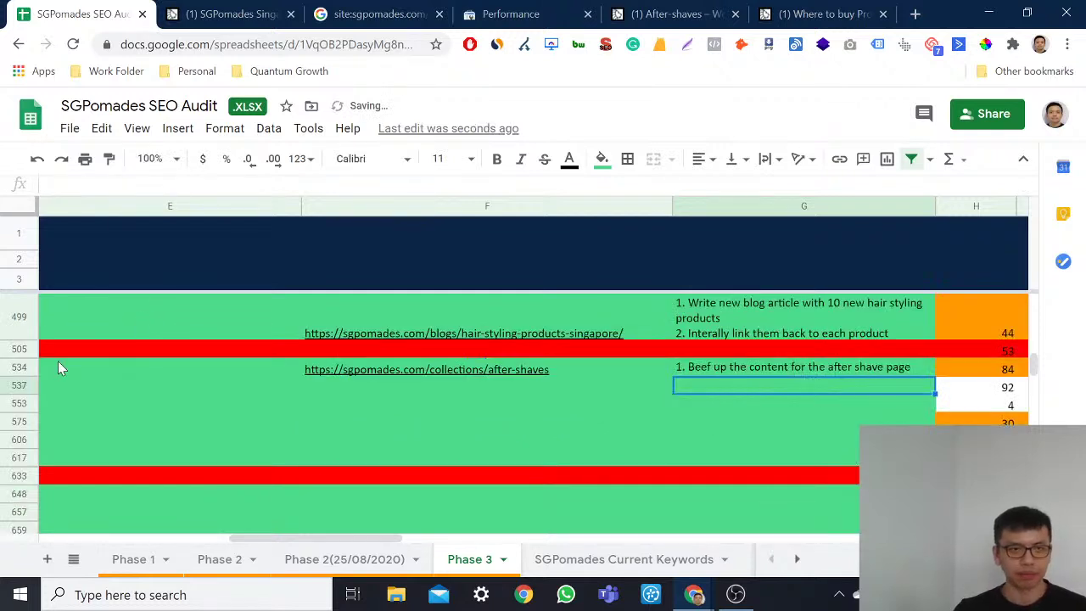
click(426, 493)
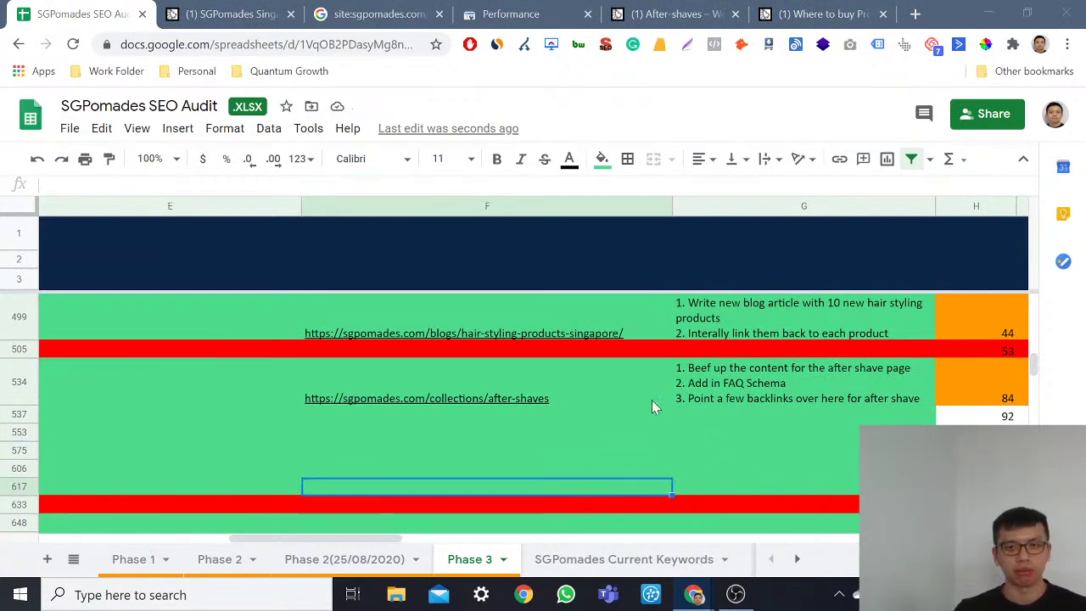
click(521, 402)
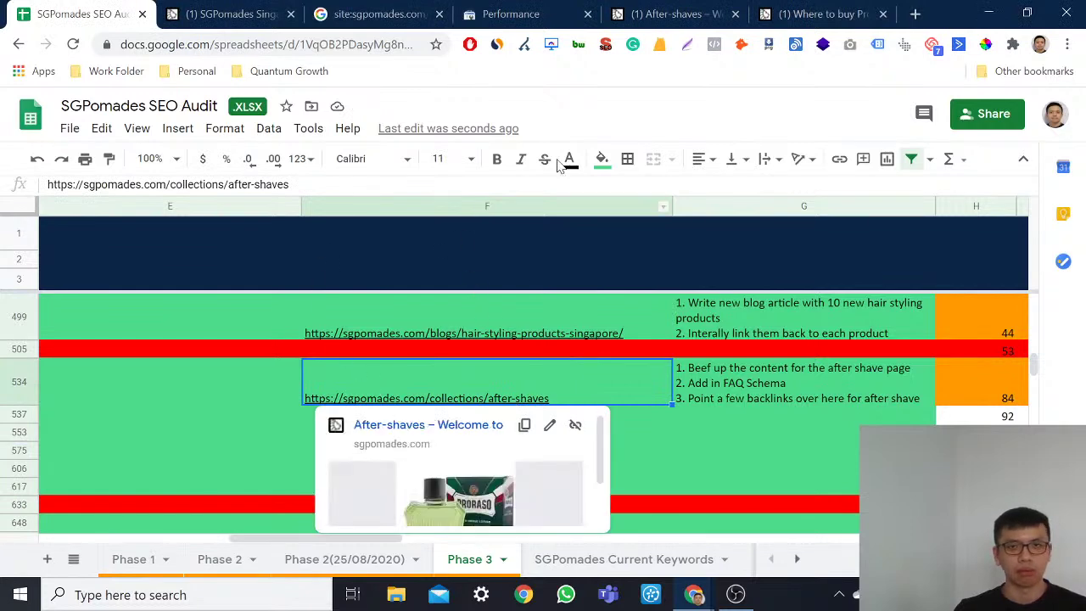
Step: Search Google for "cbd cakes" in a private window, look through the results and close the window
key(ctrl+shift+n)
text(cbd cakes)
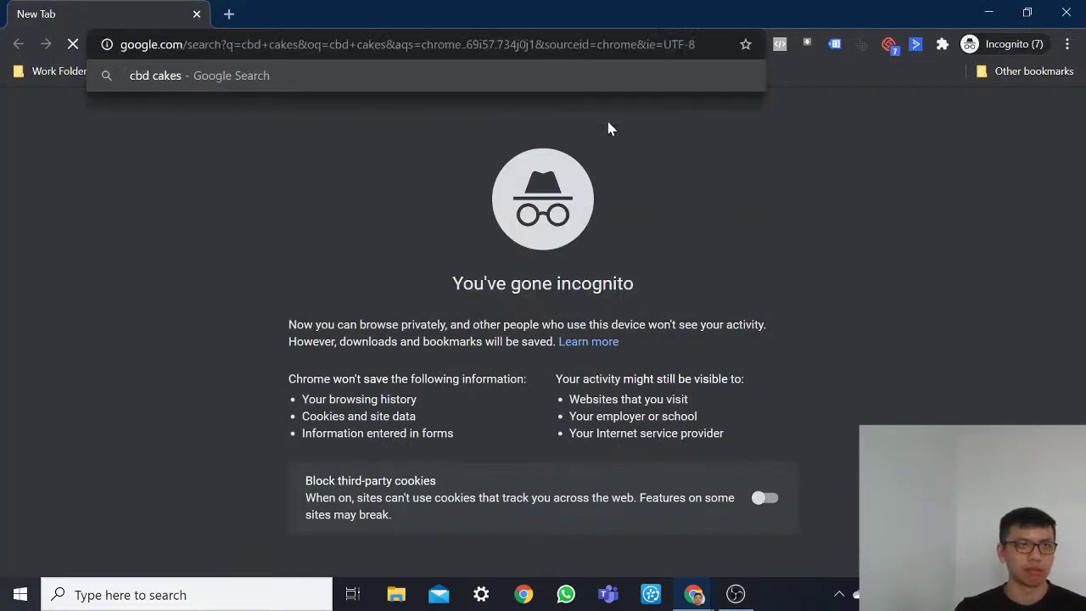
key(Return)
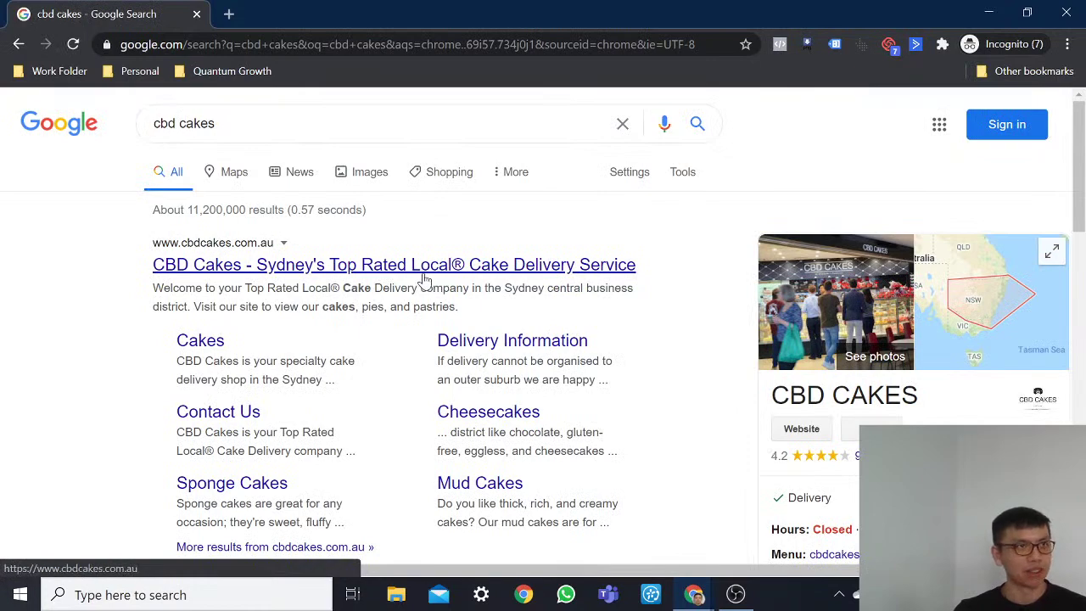
scroll(415, 281, down, 5)
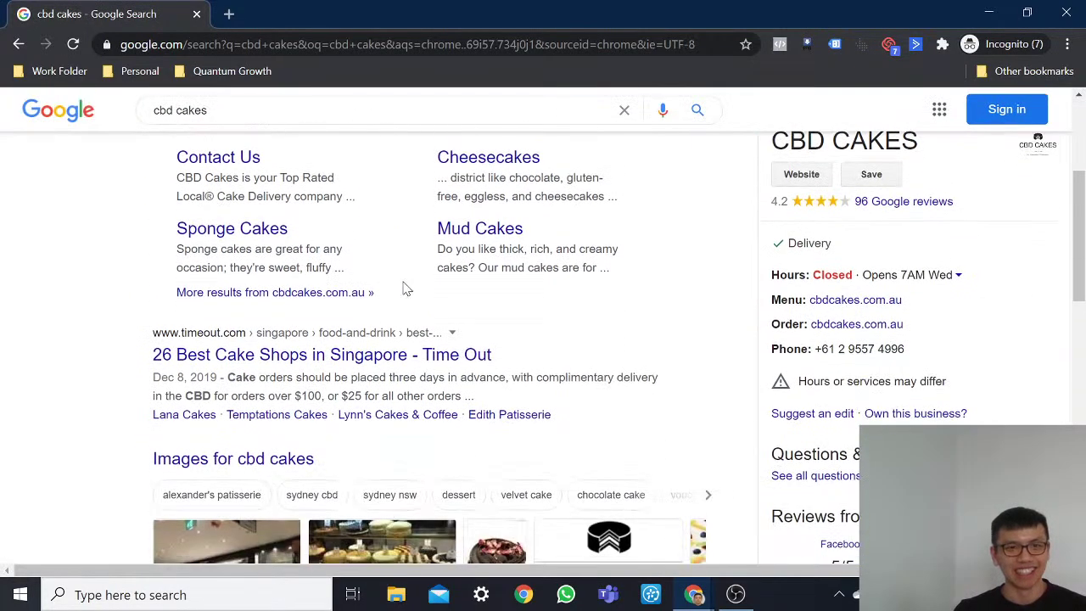
click(1070, 11)
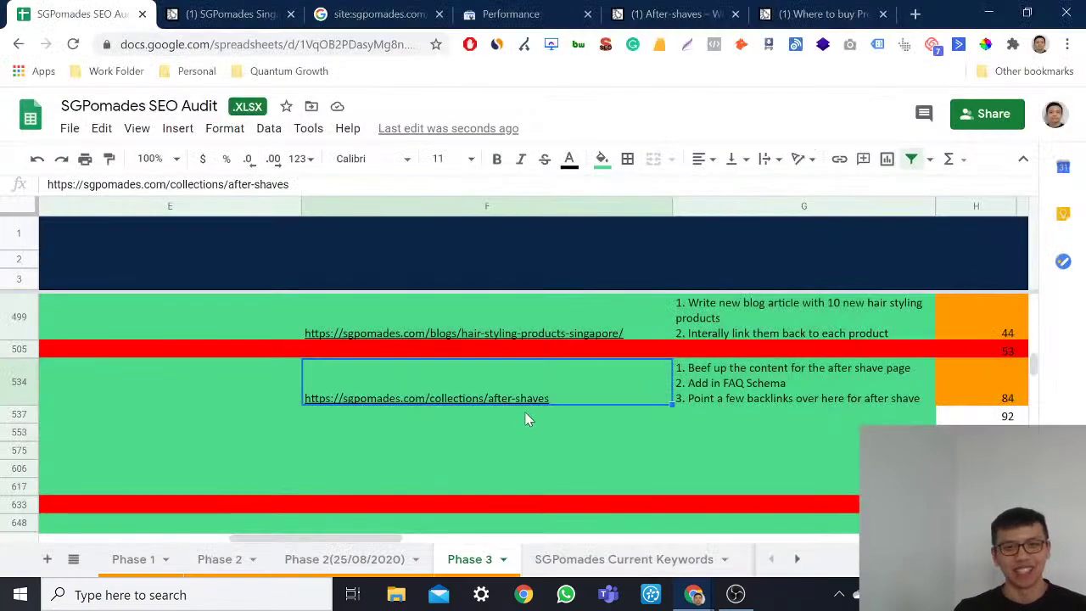
Step: Copy the proraso keyword from row 537 of the Phase 3 sheet
click(476, 430)
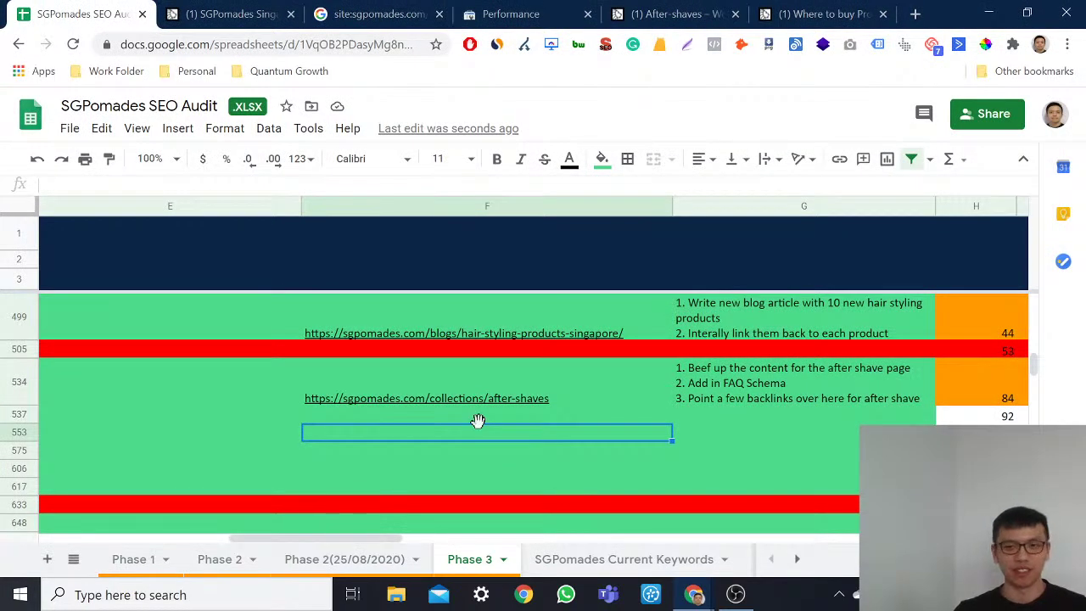
key(Up)
key(Left)
key(Left)
key(Left)
key(Left)
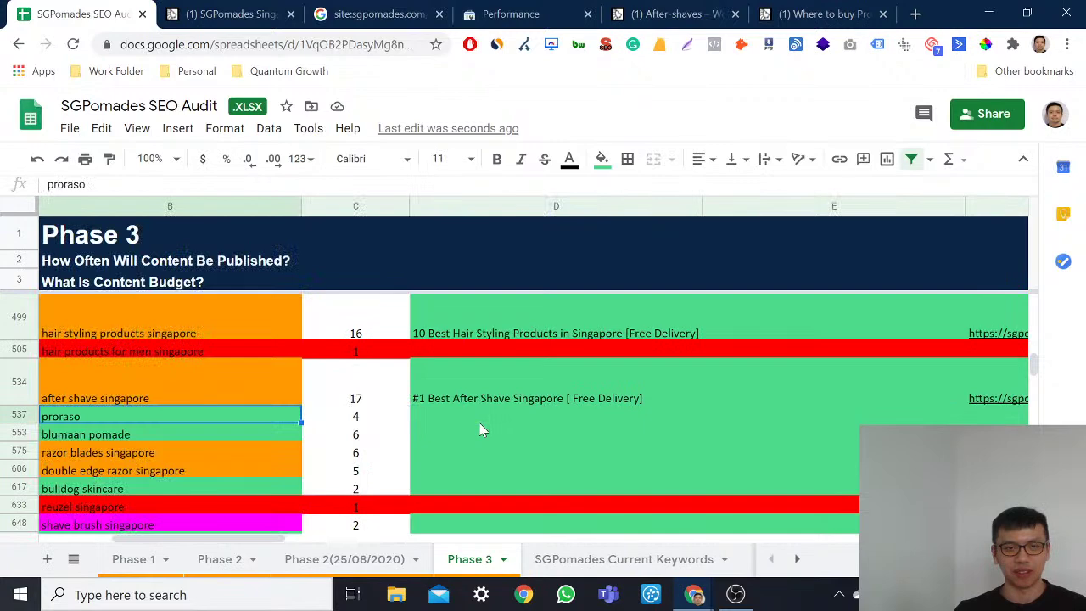
key(Left)
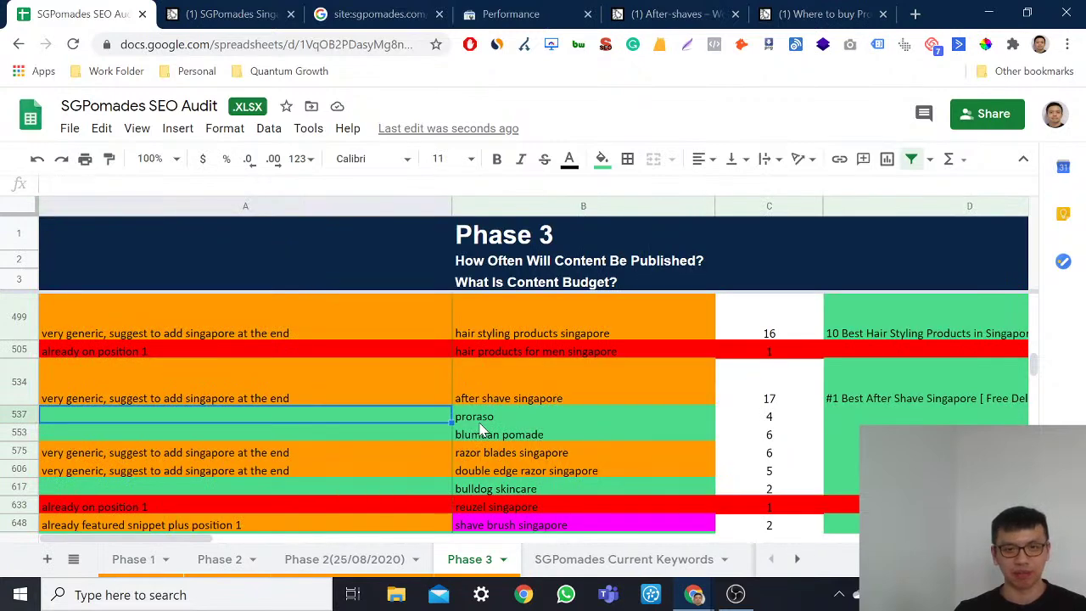
key(Right)
key(ctrl+c)
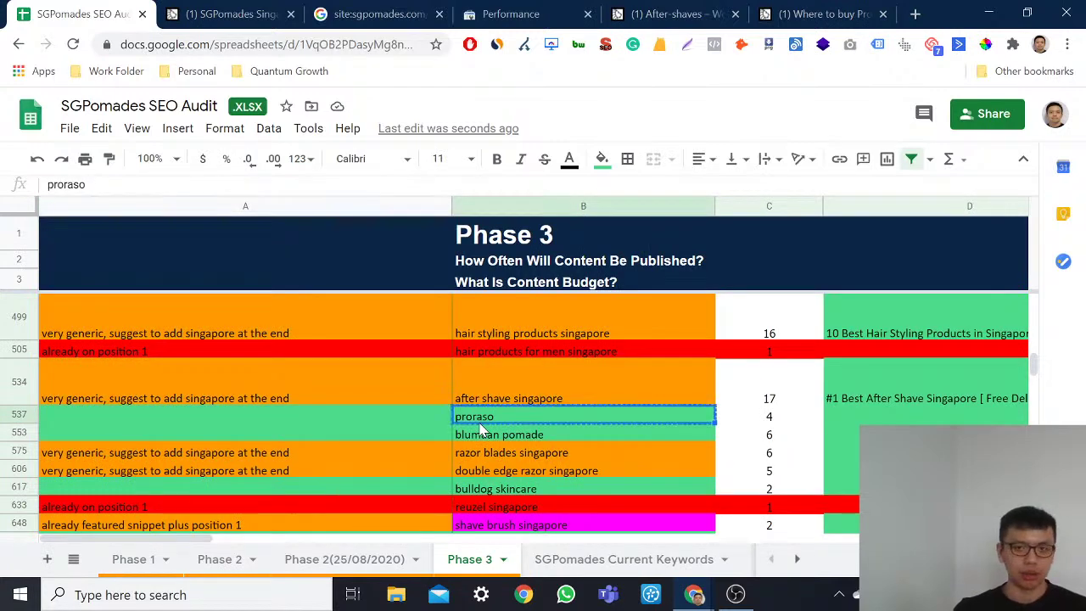
Step: Search Google for the copied keyword in a private window, look through the results for the sgpomades.com listing, and close the window
key(ctrl+shift+n)
key(ctrl+v)
key(Return)
scroll(441, 362, down, 4)
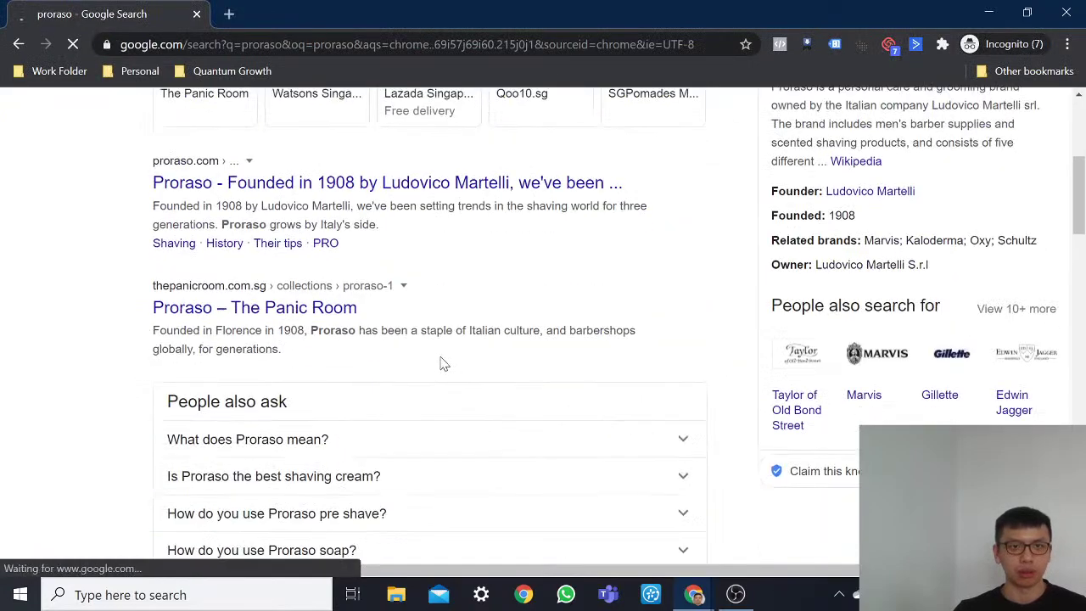
scroll(352, 334, down, 4)
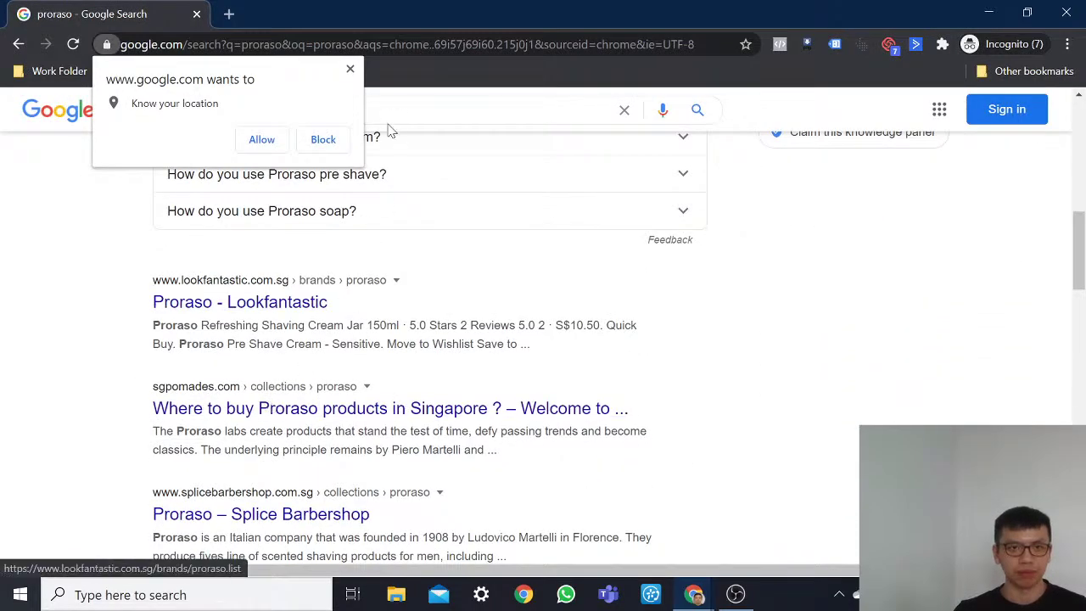
click(350, 69)
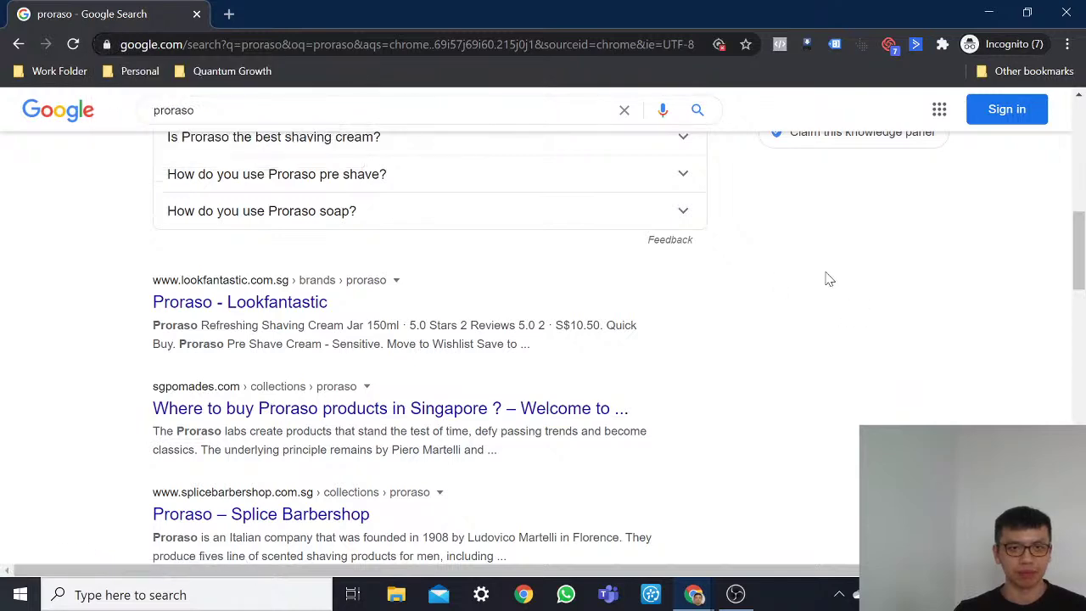
click(1066, 13)
Step: Copy the after shave title into the proraso row and change it to "#1 Best Proraso Products Singapore [ Free Delivery]"
key(ctrl+c)
click(848, 420)
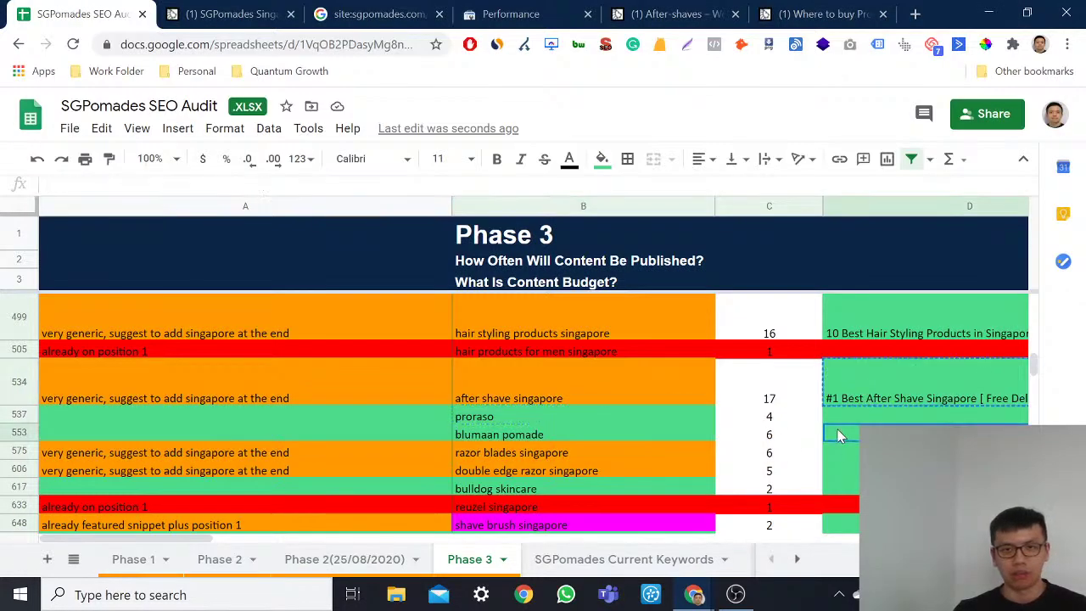
key(ctrl+v)
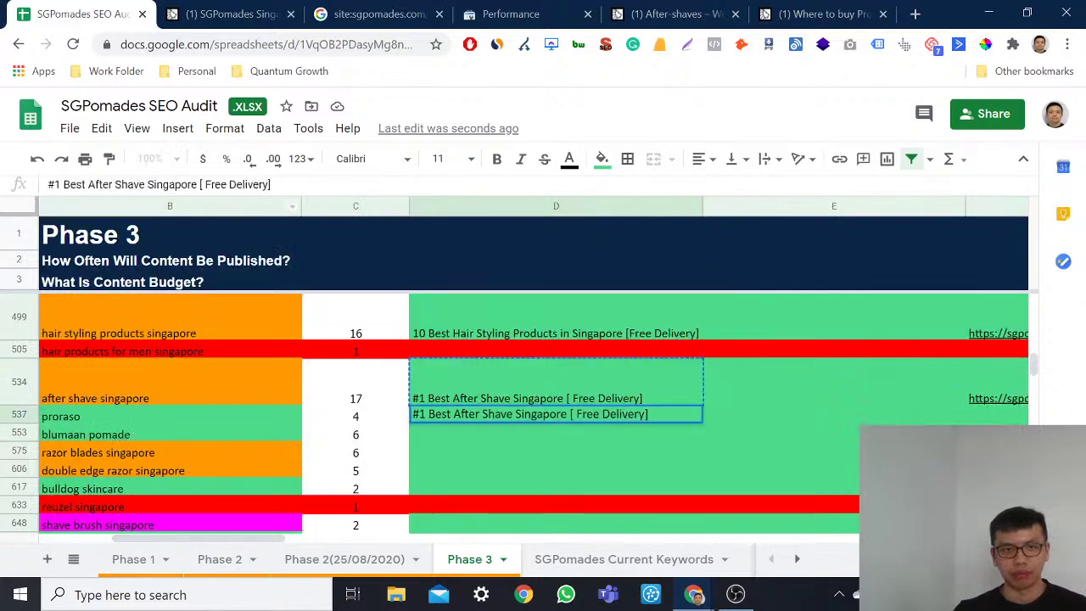
drag(85, 184, 145, 184)
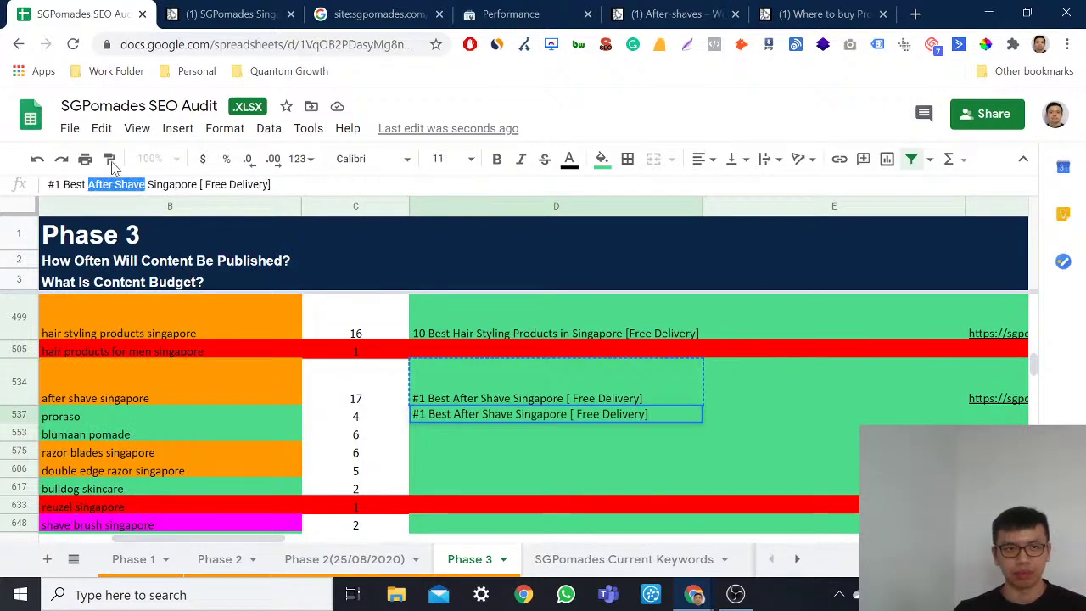
text(Proraso Produc)
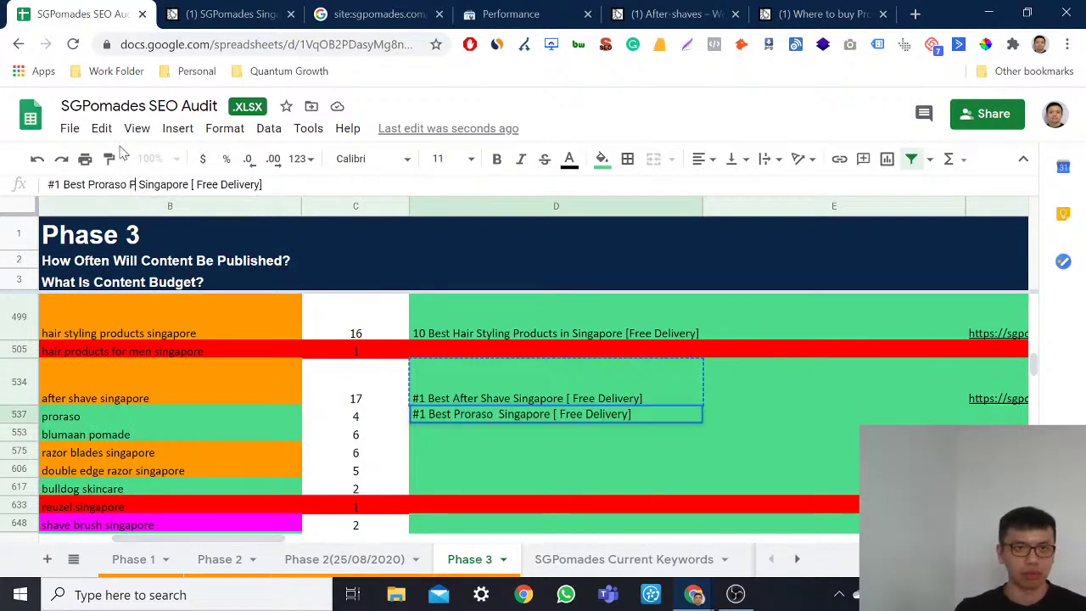
text(ts)
key(Return)
Step: Search Google for "proraso" in a new tab placed beside the audit sheet and find the sgpomades.com collection result
key(Up)
key(Right)
key(Right)
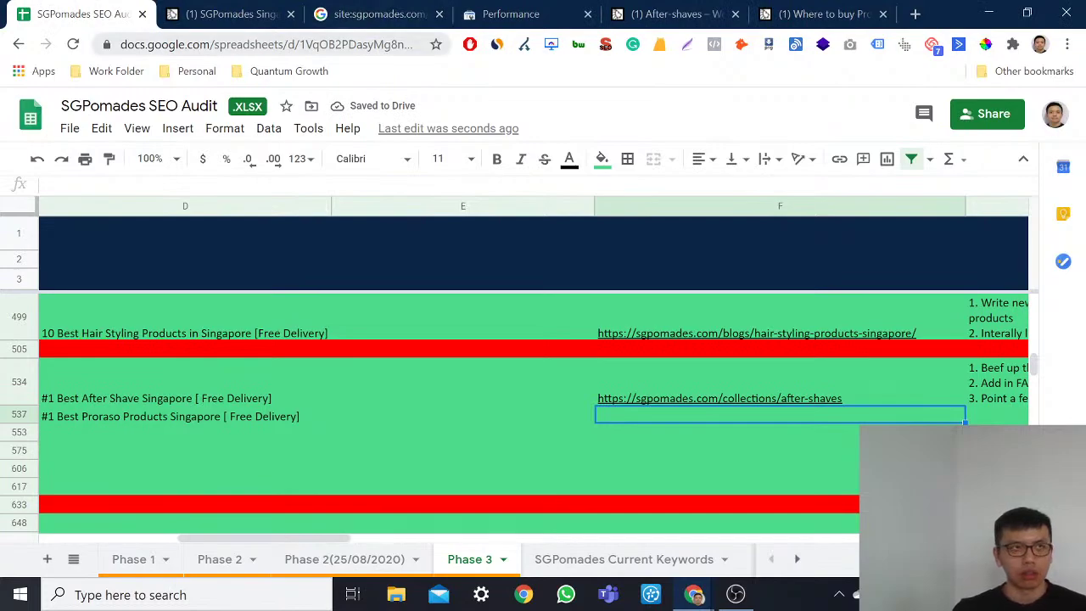
key(ctrl+t)
text(proraso)
key(Return)
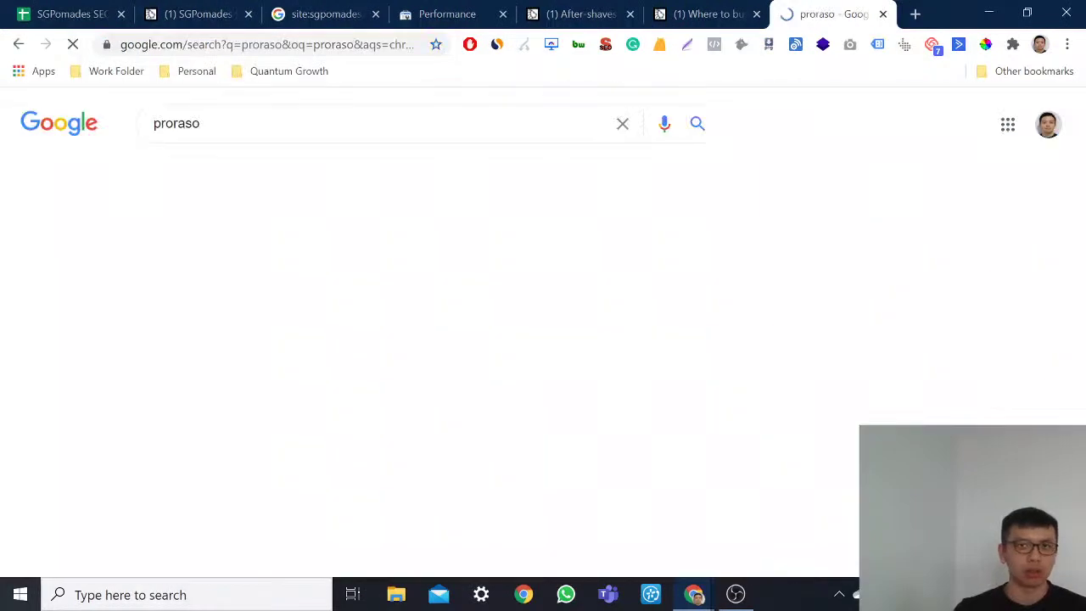
drag(805, 9, 187, 13)
scroll(392, 292, down, 5)
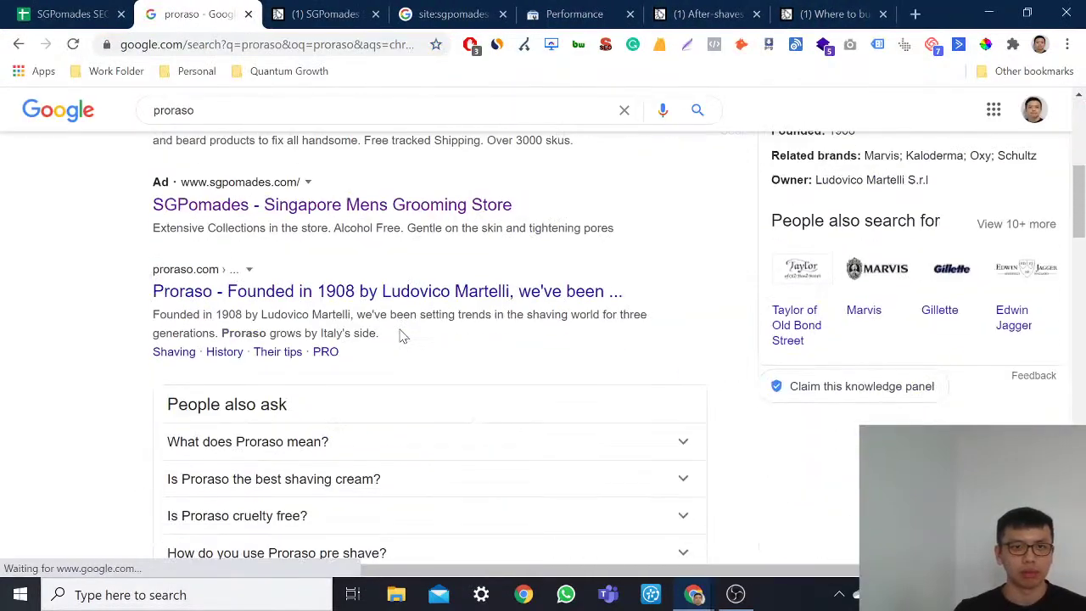
scroll(392, 293, down, 6)
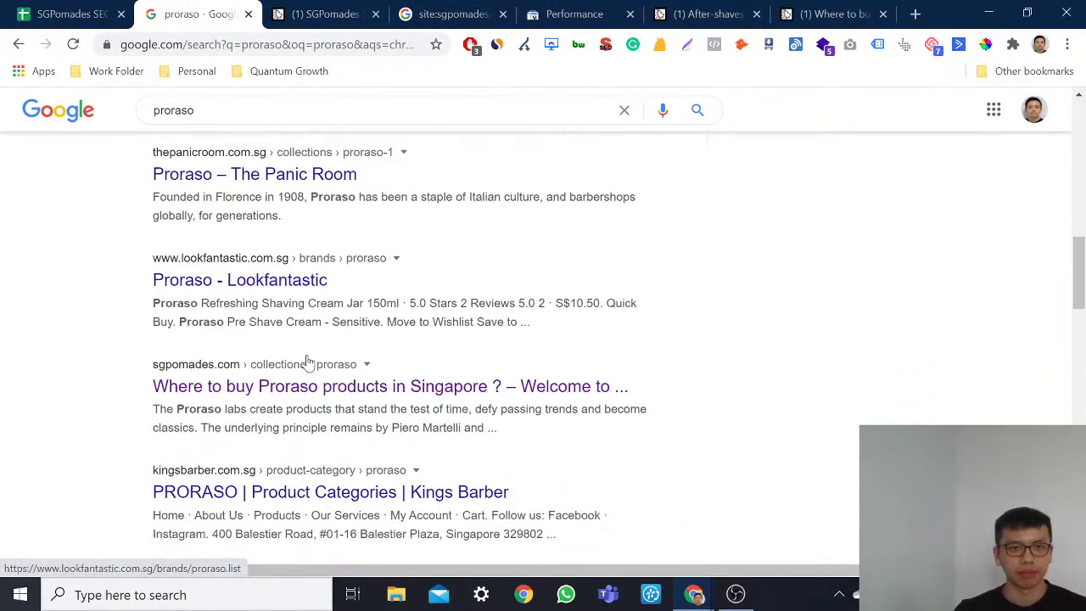
Step: Copy the sgpomades.com Proraso collection link from the search results into the proraso row's target URL cell, F537
right_click(331, 352)
click(399, 451)
click(68, 13)
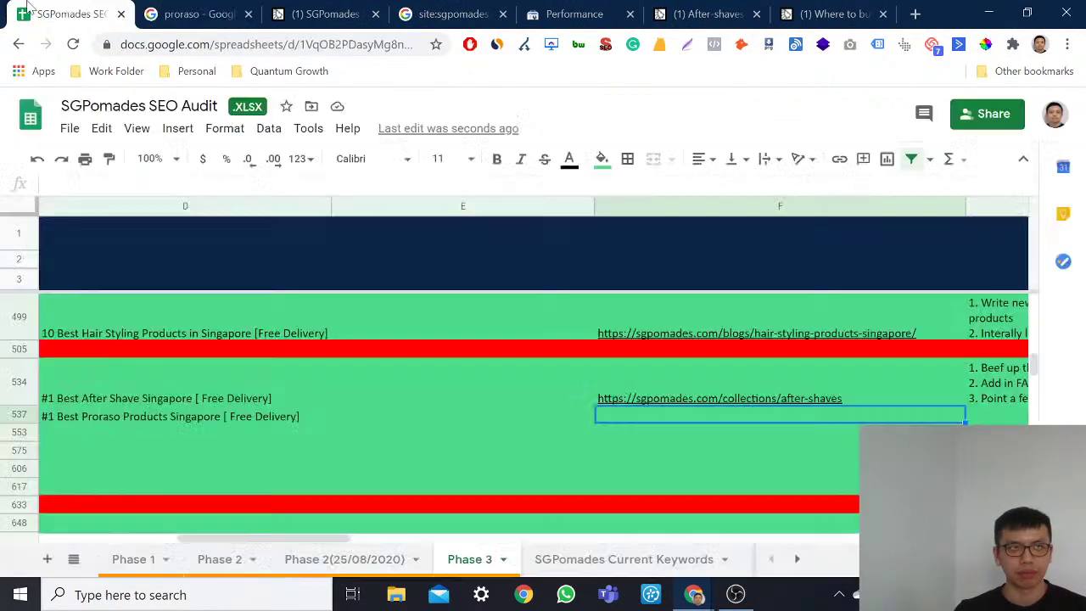
key(ctrl+v)
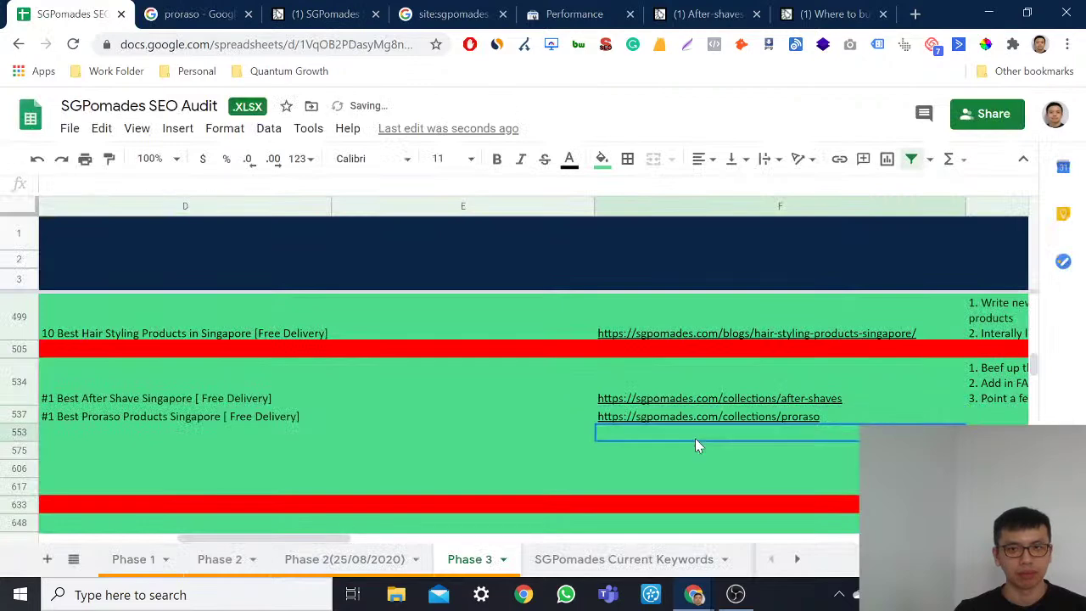
Step: Copy the after shave recommendations into G537 and change the first item to "Beef up the content for the proraso page"
key(Right)
click(840, 395)
key(ctrl+c)
click(826, 415)
key(ctrl+v)
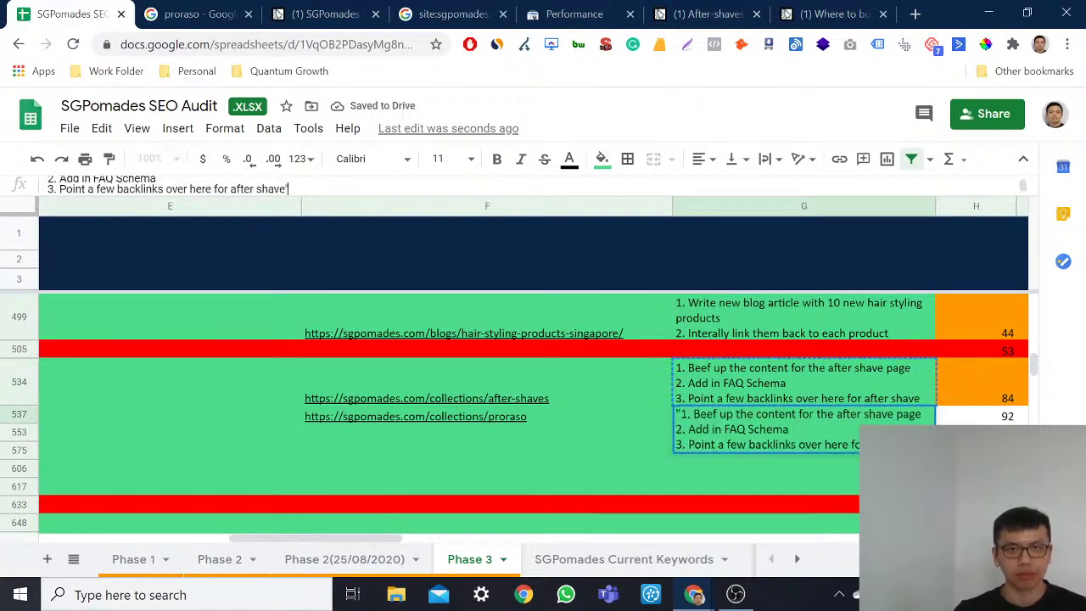
drag(204, 184, 253, 184)
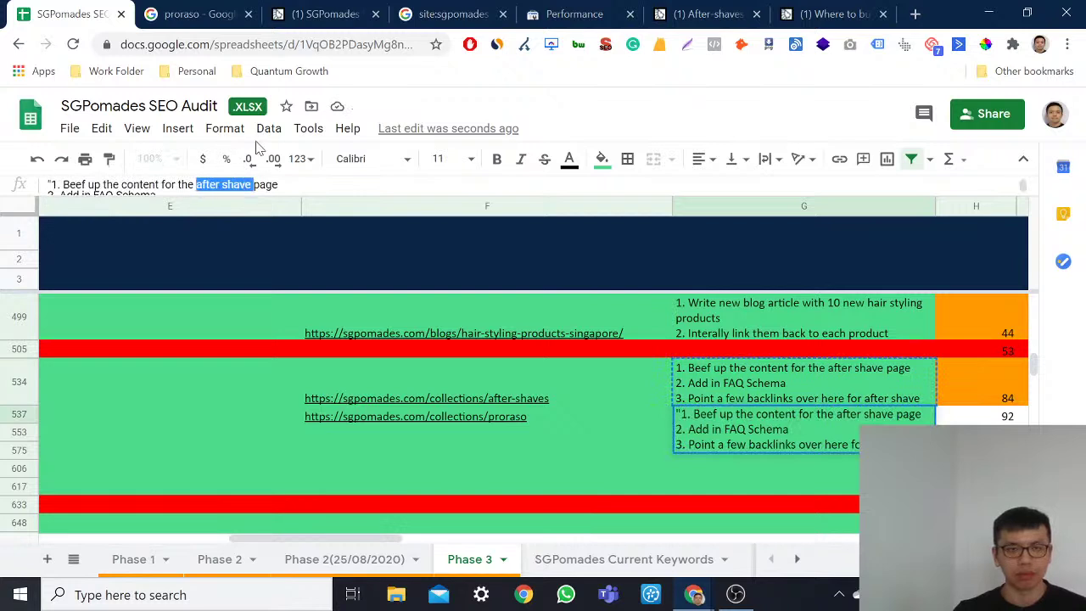
text(proraso)
key(Return)
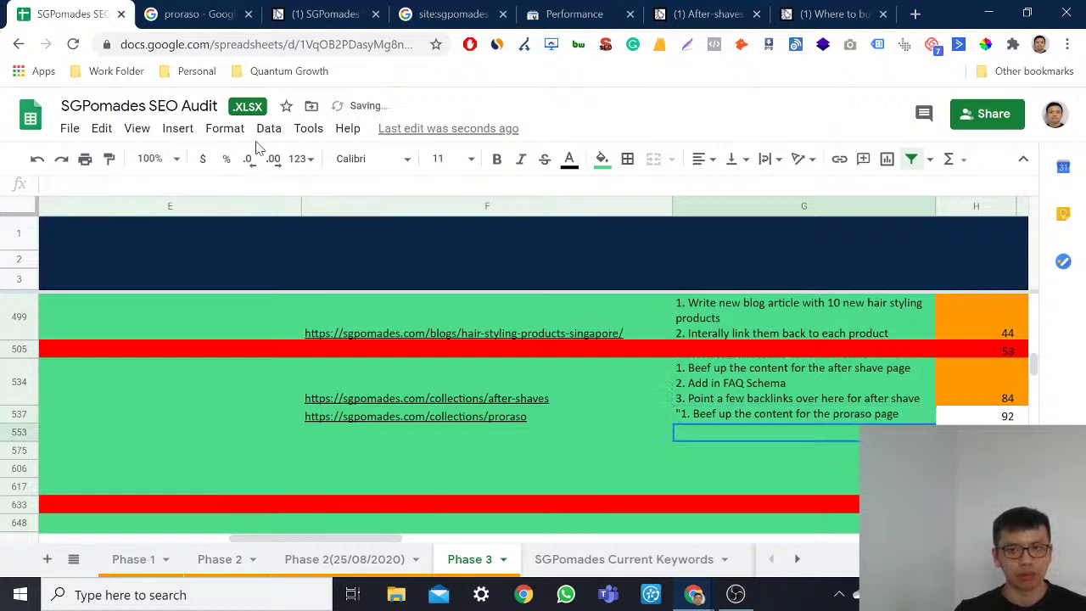
Step: Fit row 537's height to its content and change "after shave" to "Proraso" in the third recommendation
double_click(31, 420)
click(803, 429)
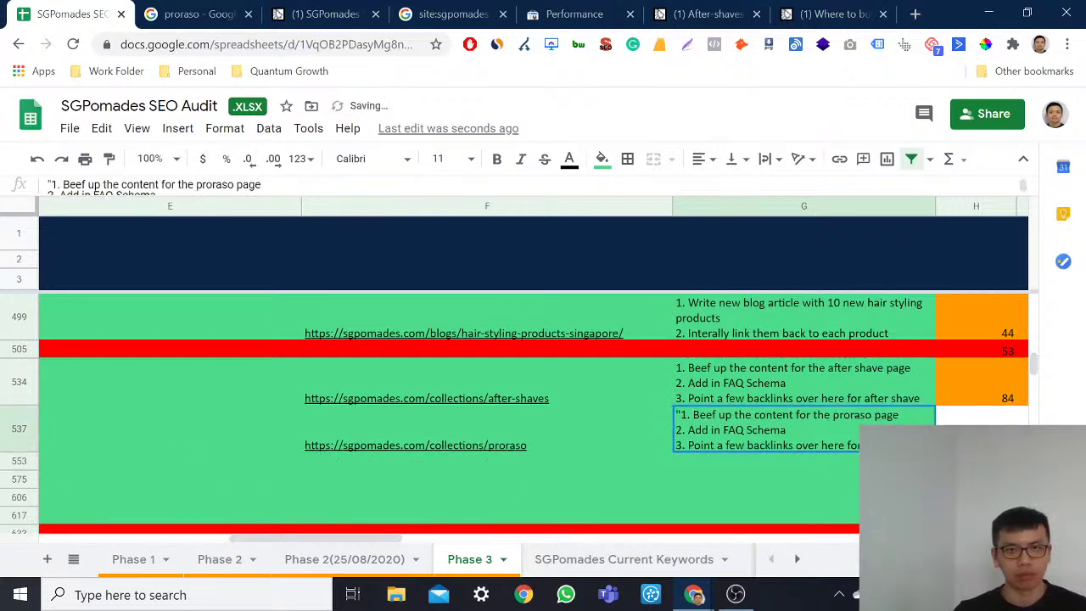
click(265, 188)
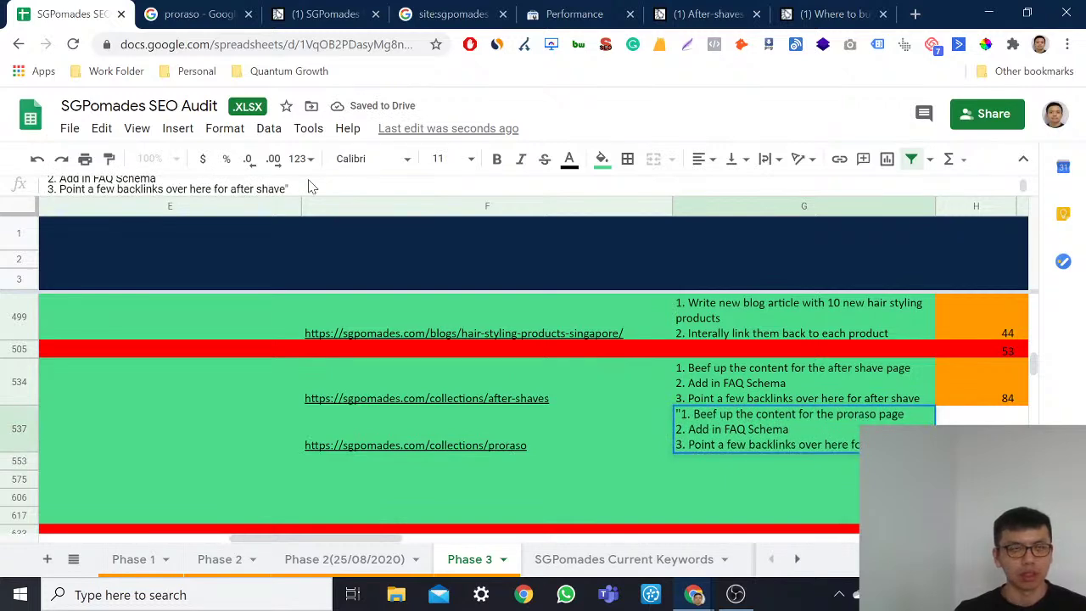
text(Proraso)
key(Return)
Step: Search Google for "cbd cakes uk" in a new incognito window and open the cbdcakes.co.uk homepage from the results
key(ctrl+shift+n)
text(cbd cakes uk)
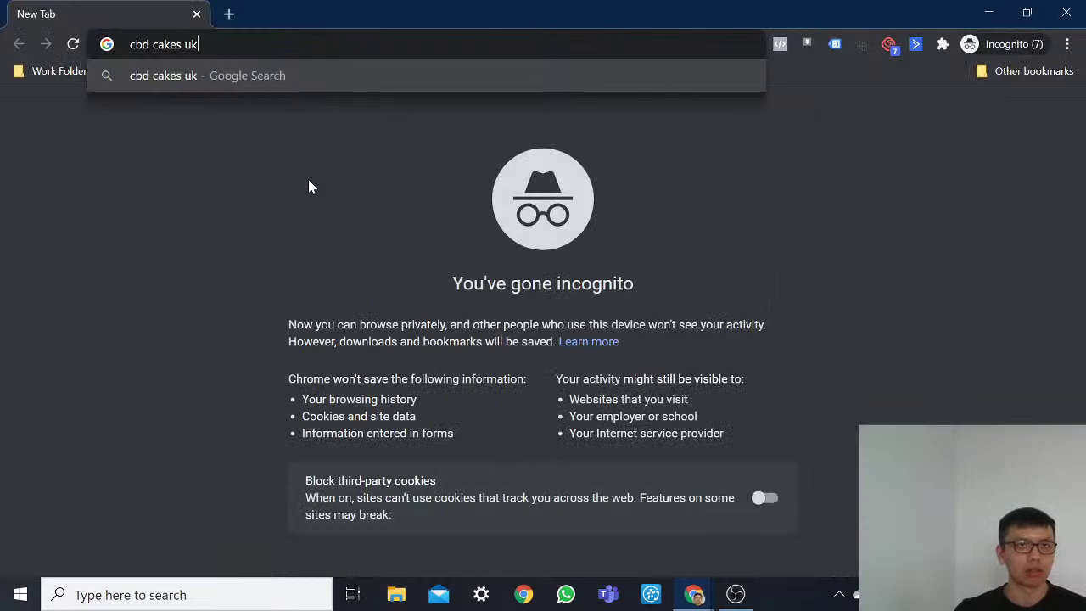
key(Return)
scroll(308, 184, down, 1)
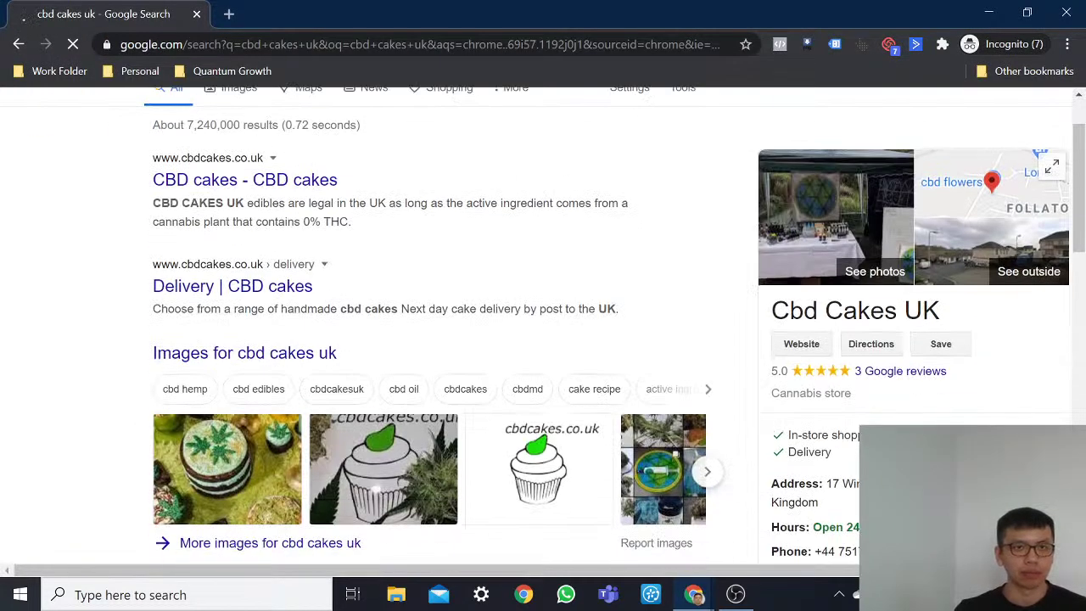
middle_click(280, 184)
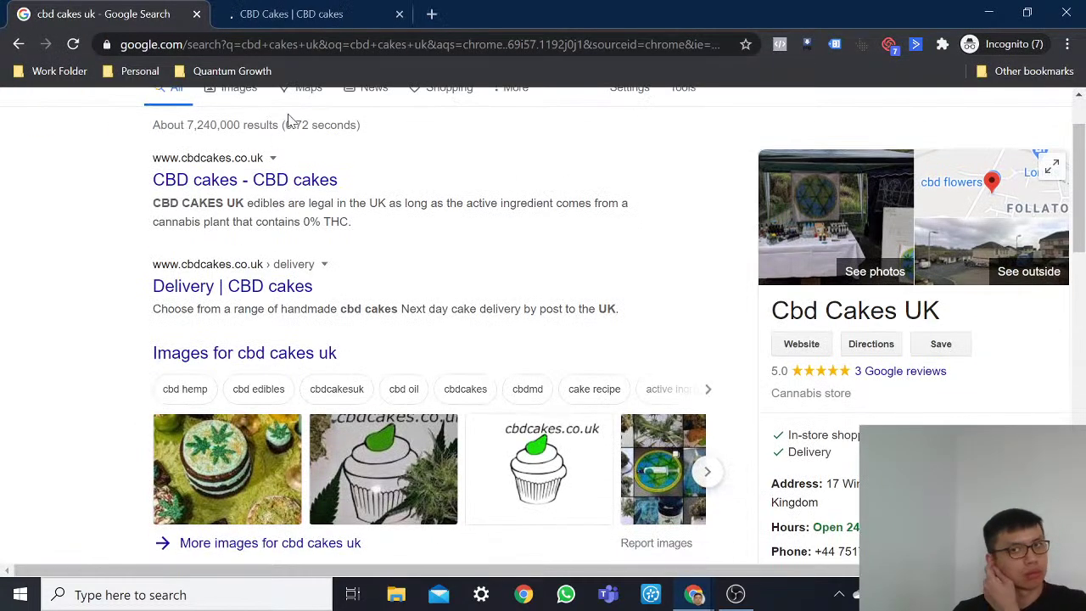
click(255, 19)
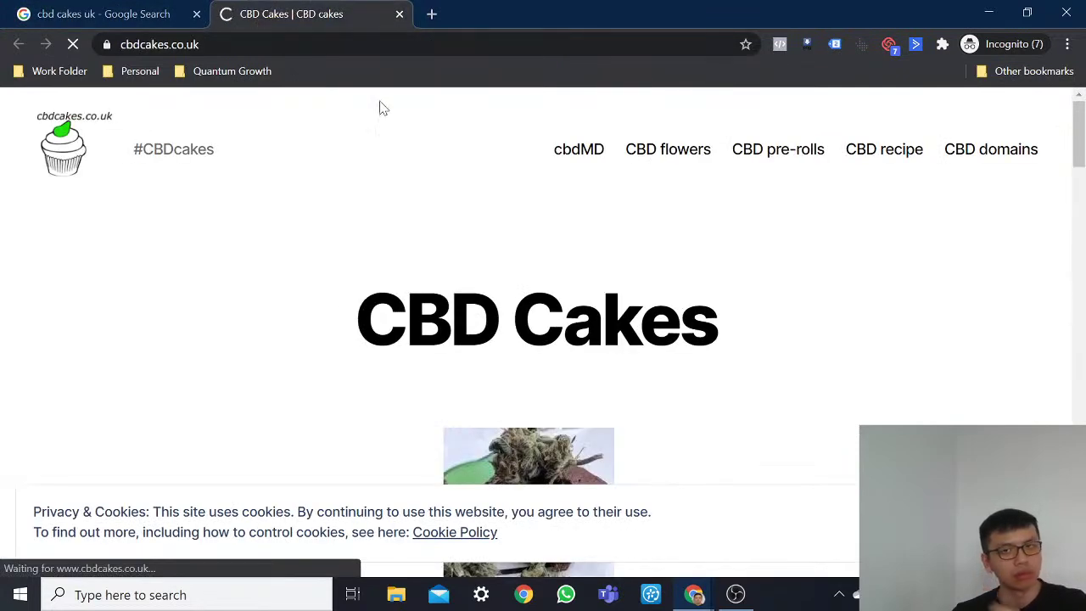
Step: Read through the CBD Cakes homepage, from the "What is CBD cake?" section down to the Instagram feed
scroll(697, 335, down, 5)
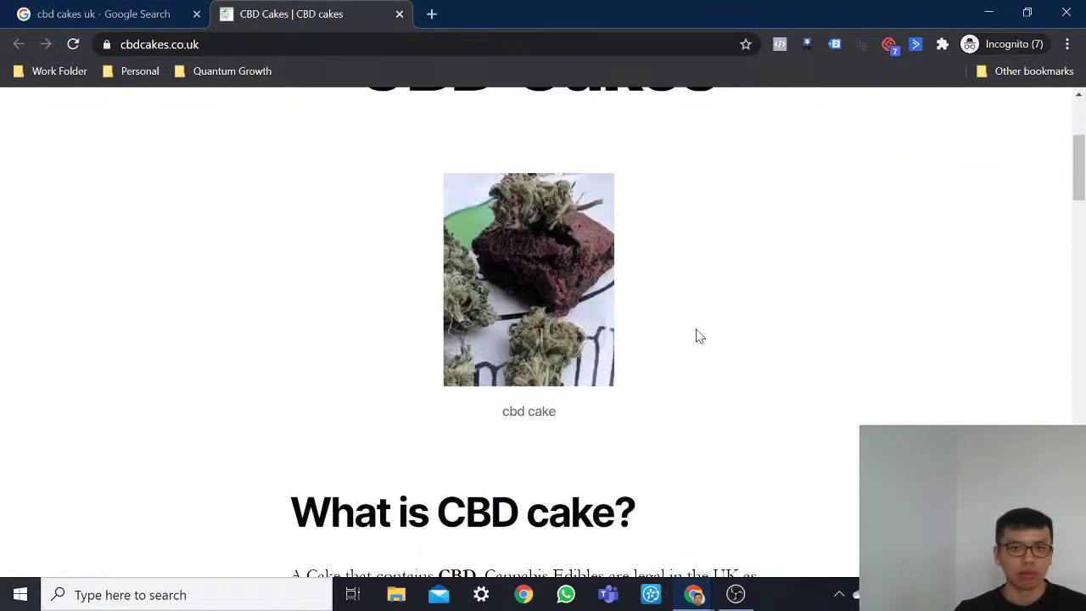
drag(324, 407, 662, 431)
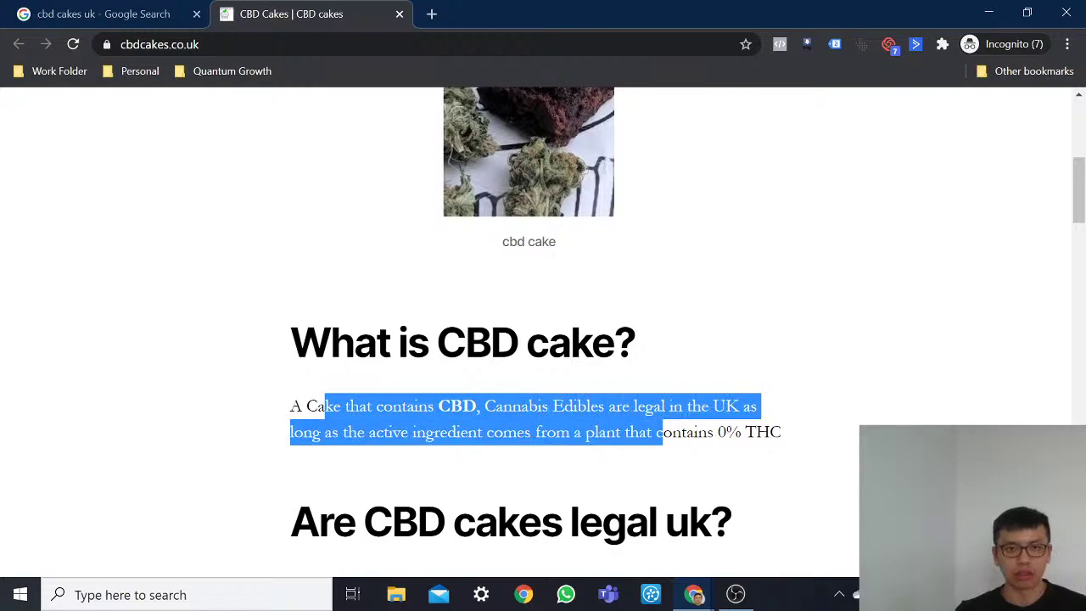
scroll(585, 364, down, 9)
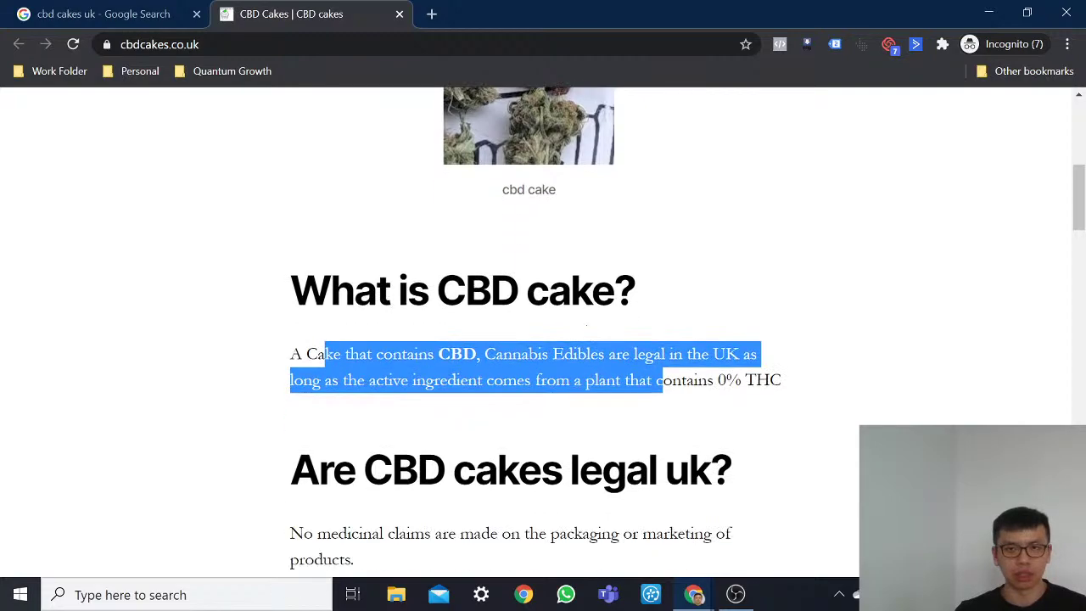
scroll(586, 364, down, 12)
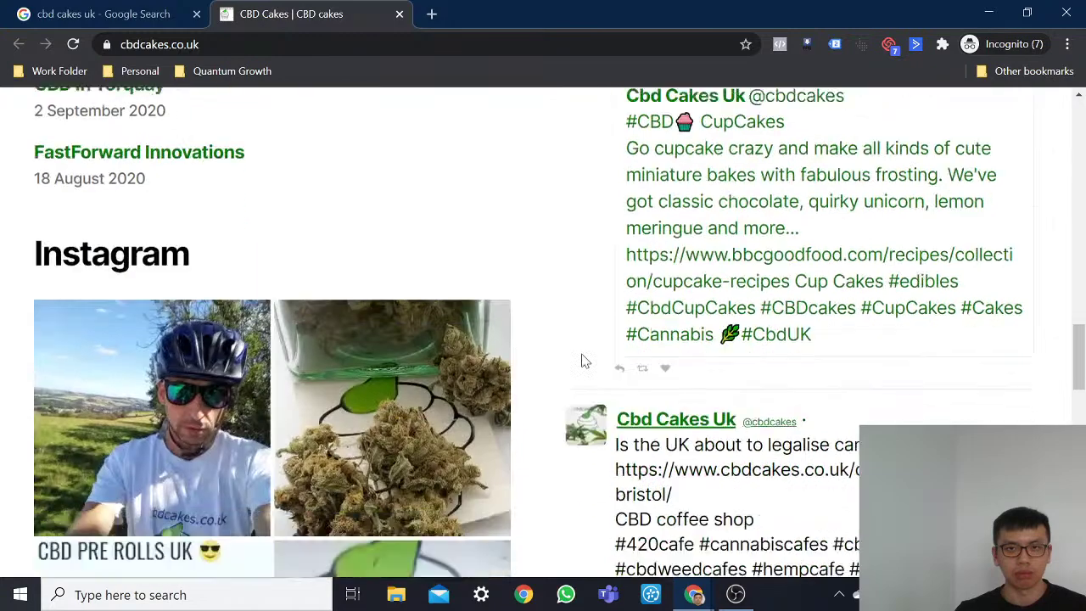
scroll(594, 357, up, 4)
scroll(49, 282, up, 2)
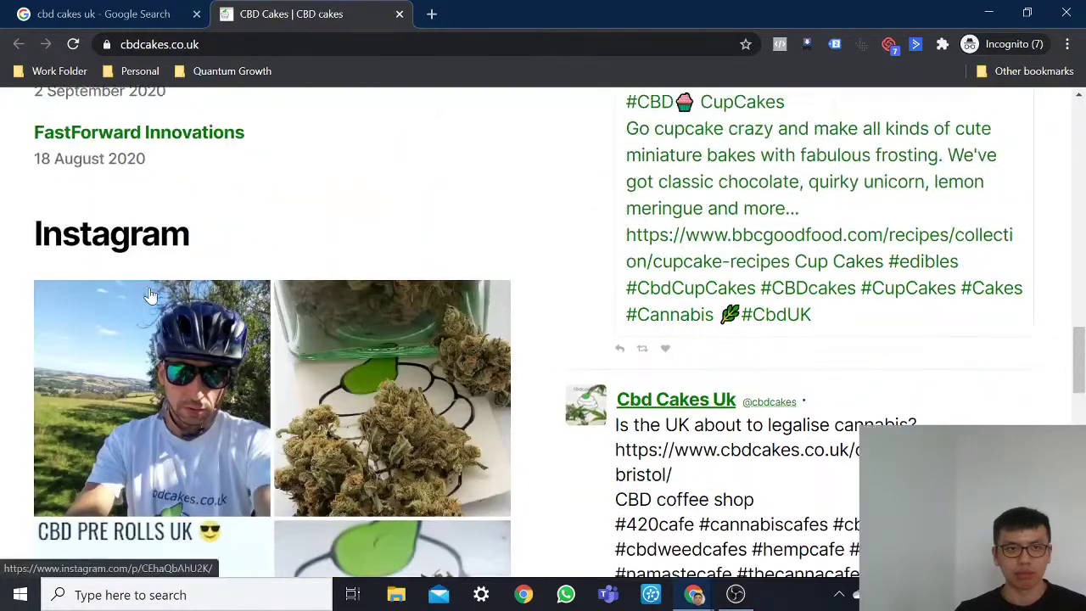
Step: Open the homepage's first Instagram feed photo and look through the posts on the cbdcakesuk profile
click(148, 329)
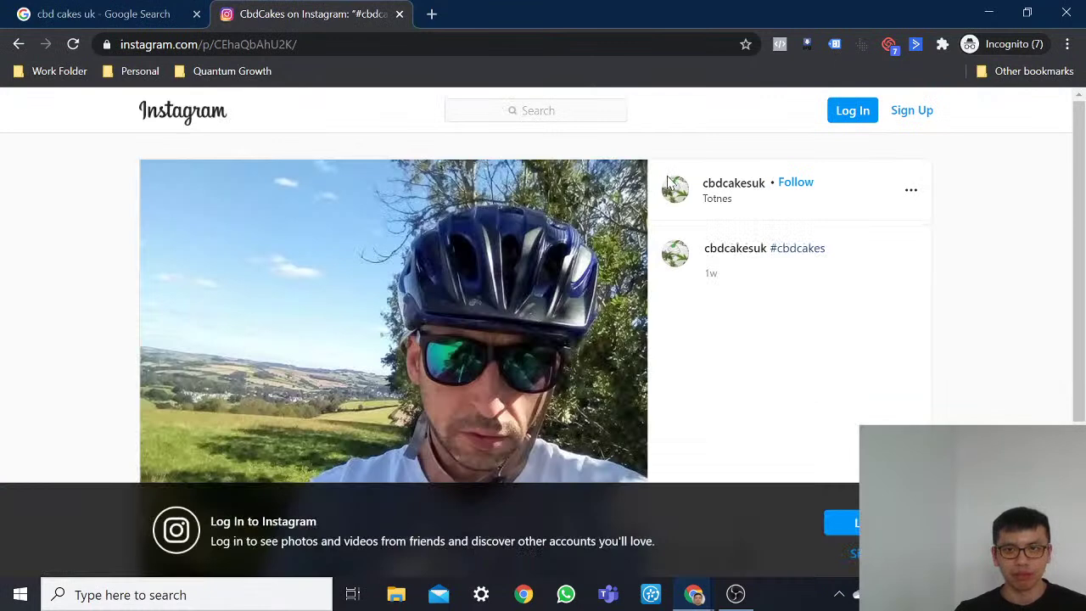
click(717, 180)
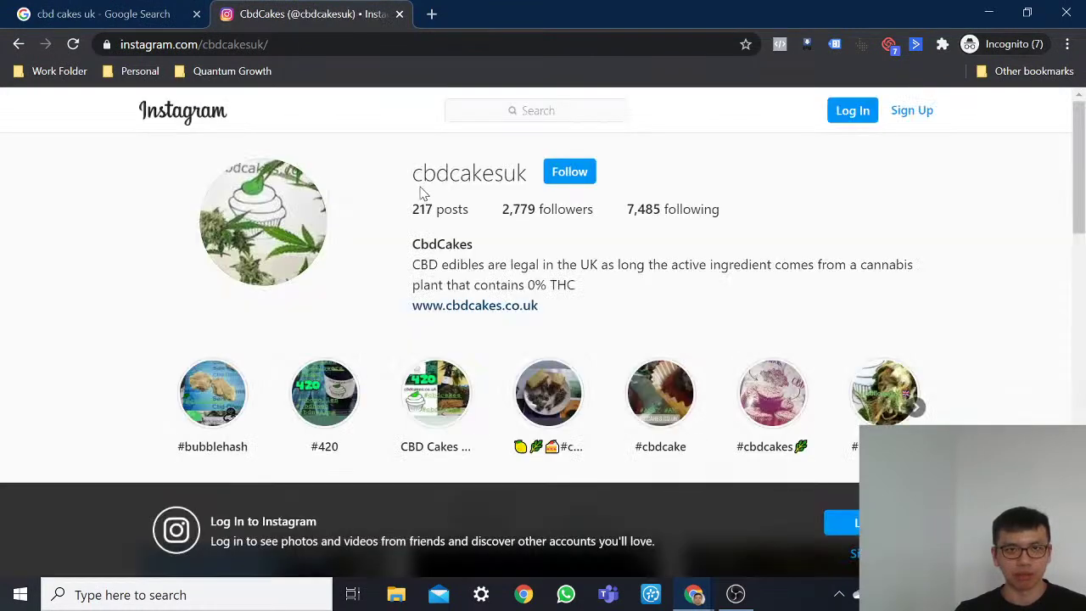
scroll(340, 194, down, 10)
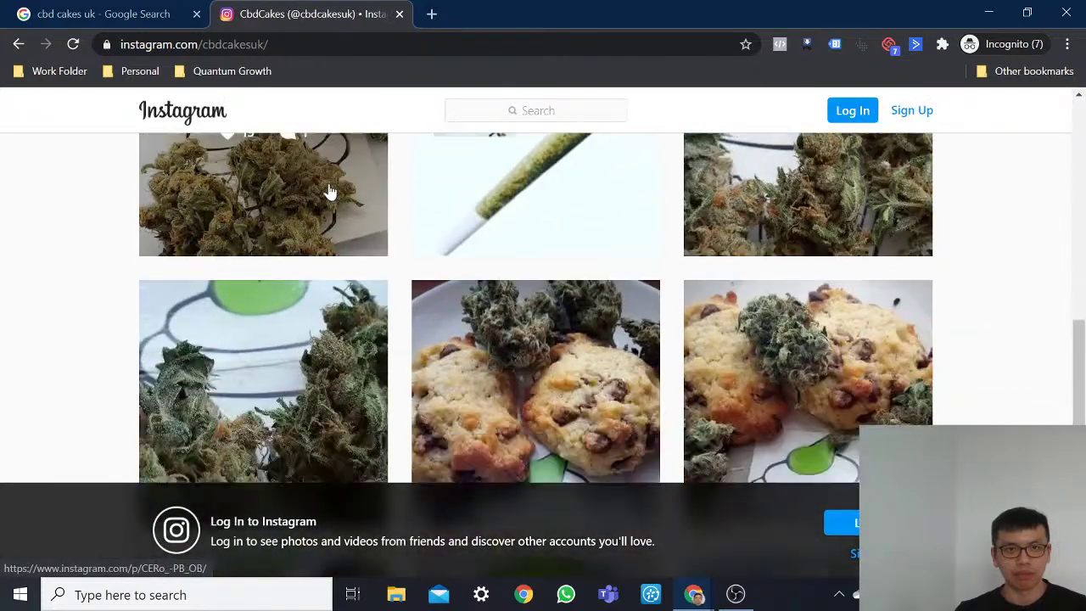
Step: Examine the Cbd Cakes UK business listing and the remaining Google results for "cbd cakes uk"
click(119, 12)
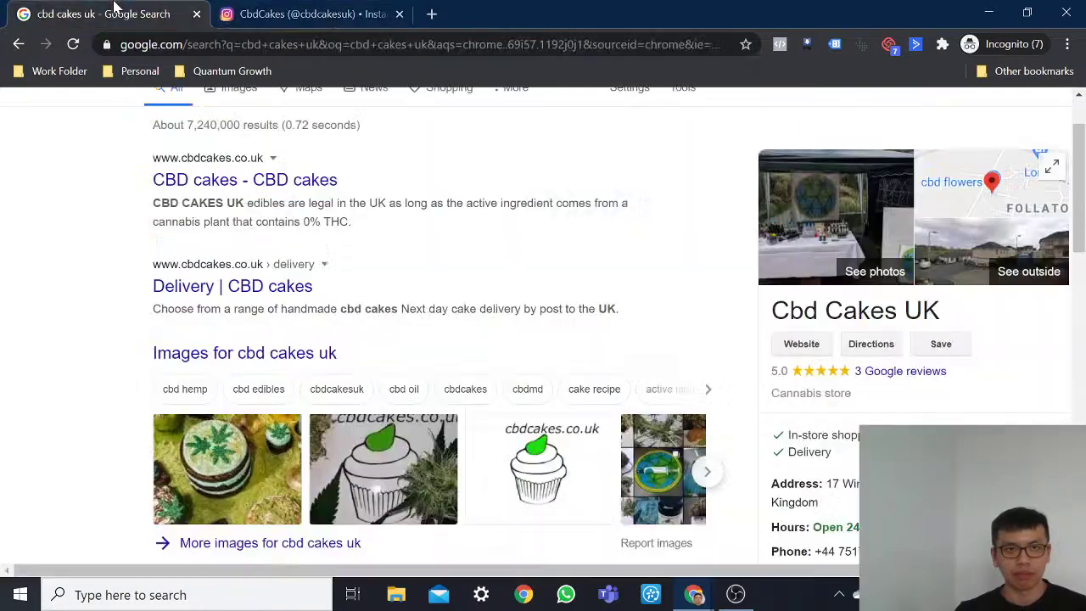
scroll(633, 288, down, 4)
scroll(631, 289, up, 6)
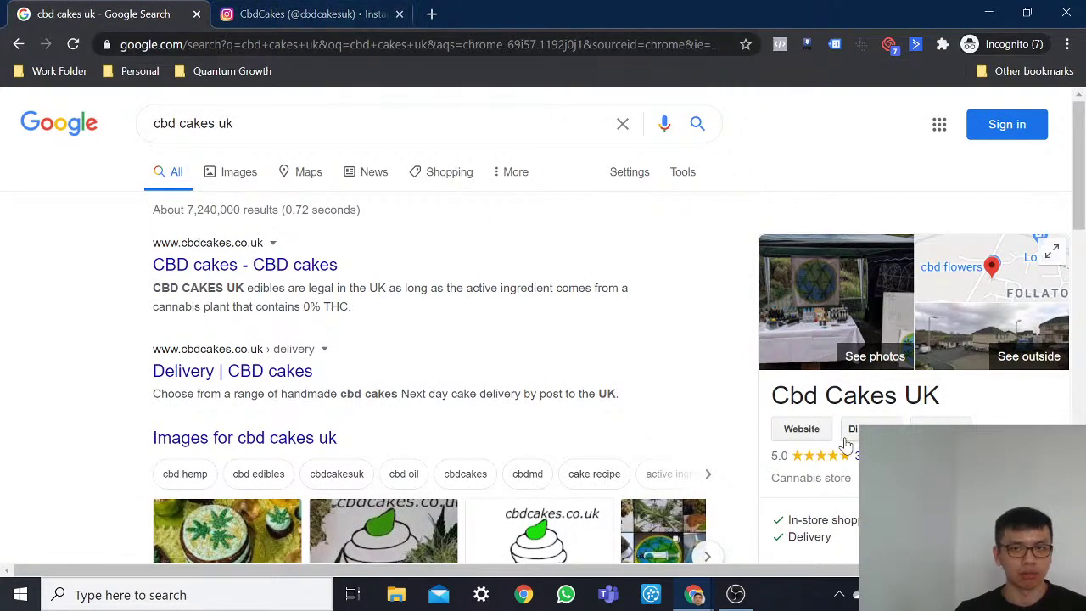
right_click(810, 428)
scroll(736, 431, down, 2)
scroll(736, 430, down, 2)
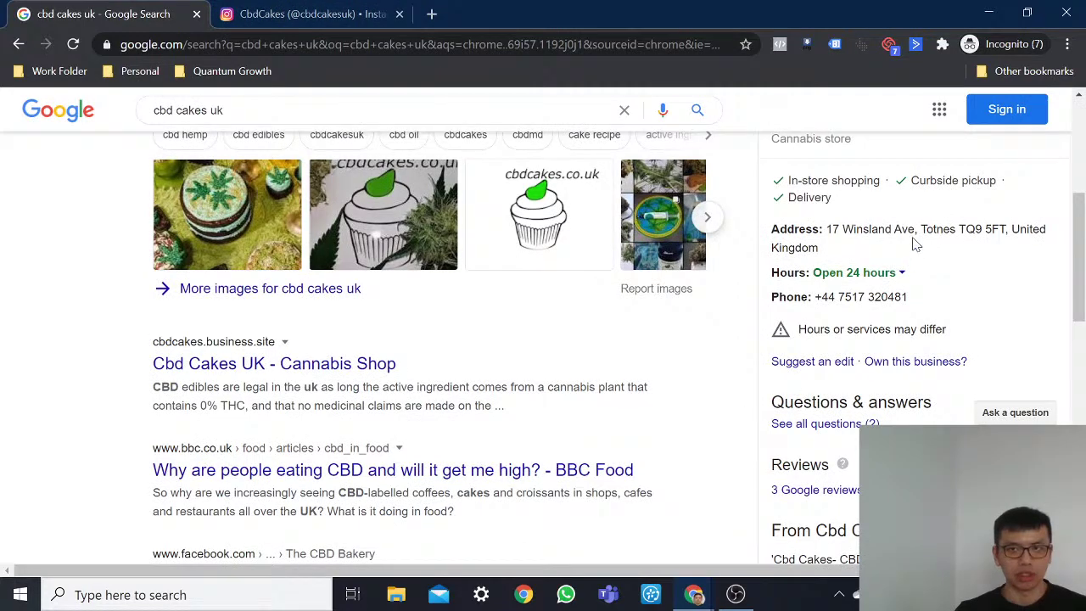
triple_click(1018, 237)
scroll(1026, 301, down, 9)
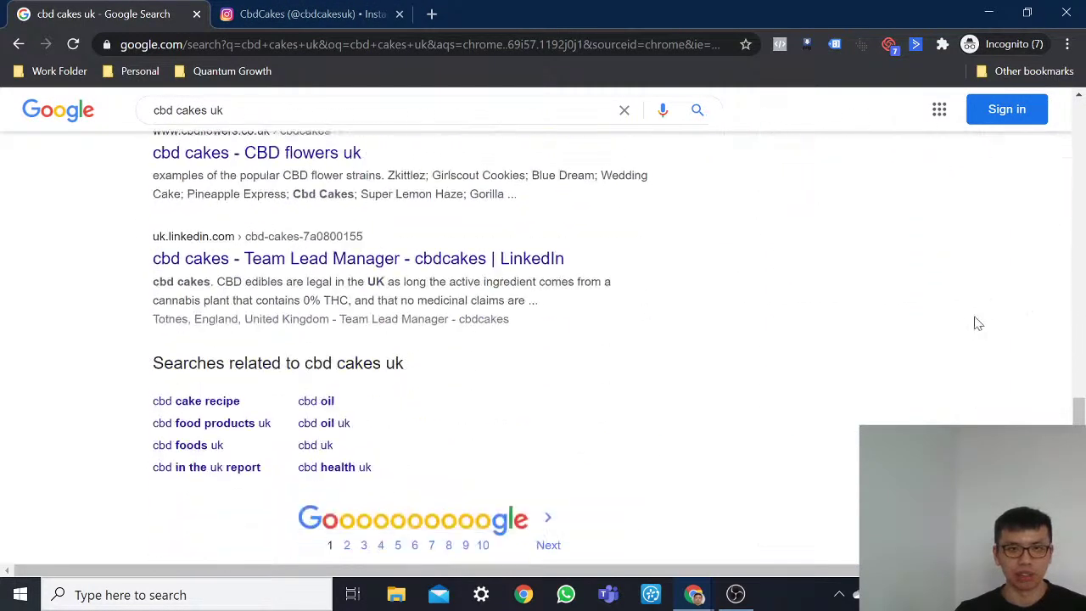
Step: Return to the audit sheet's browser window and try to open Ahrefs in a new tab
key(alt+Tab)
key(ctrl+t)
text(ahg)
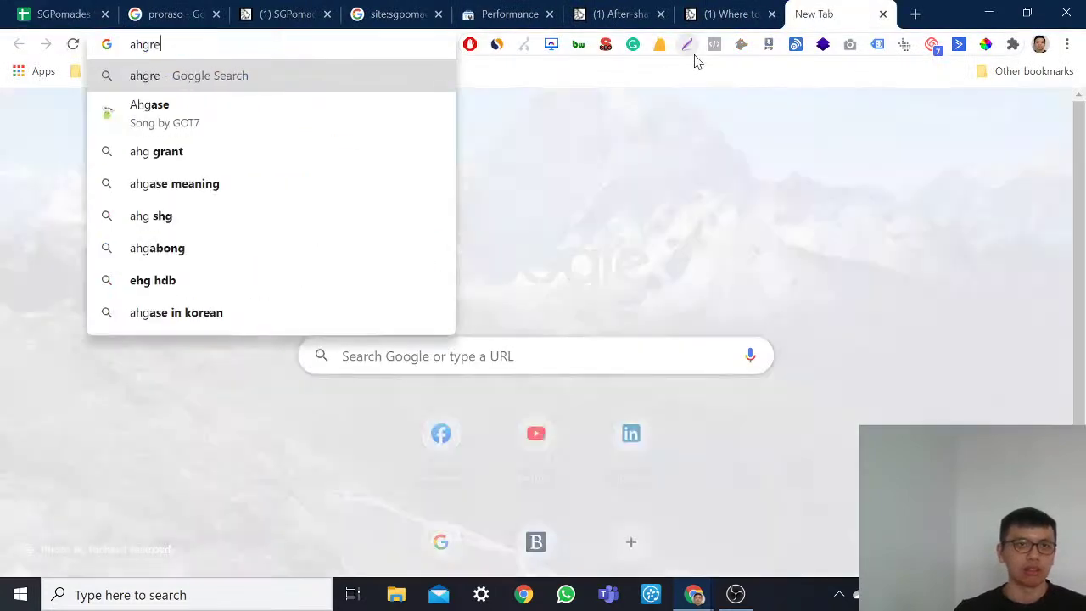
key(BackSpace)
text(r)
key(Return)
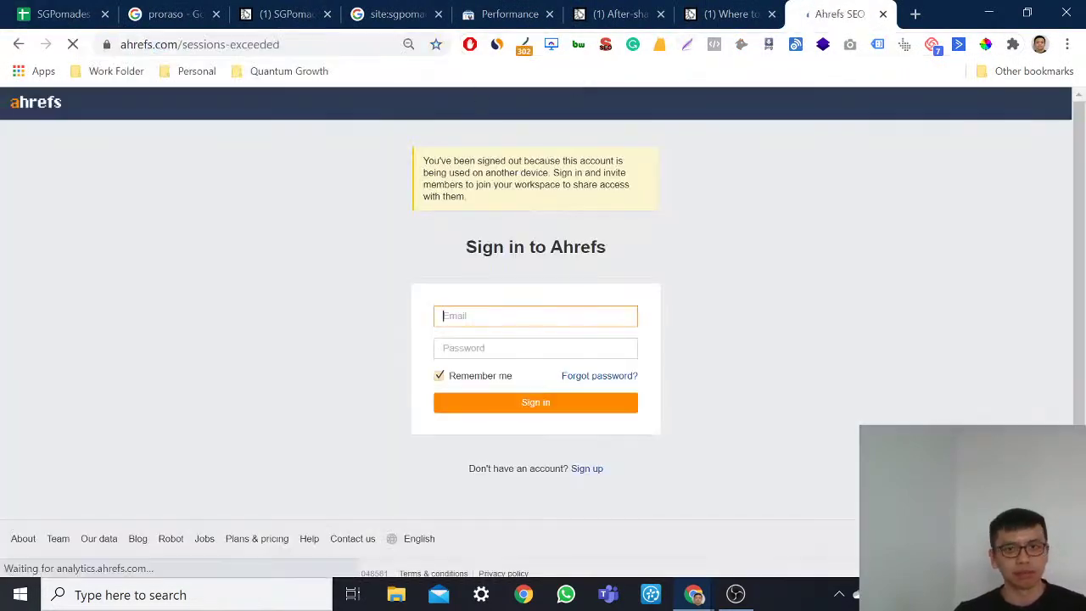
key(ctrl+w)
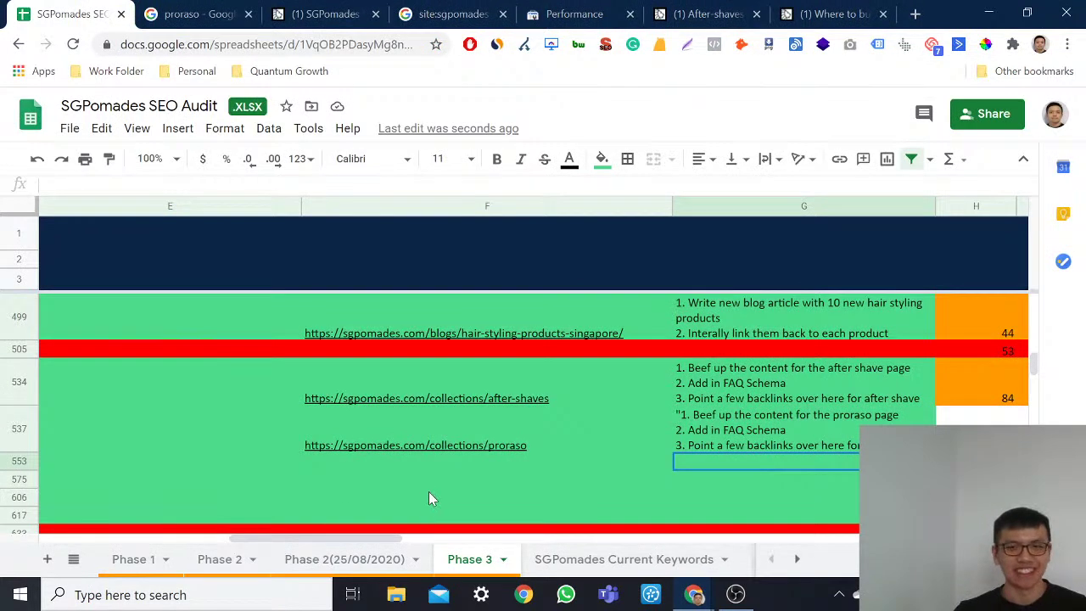
Step: Copy the keyword "blumaan pomade" from B553 and search Google for it in a new incognito window
key(Left)
key(Left)
key(Left)
key(Left)
key(Left)
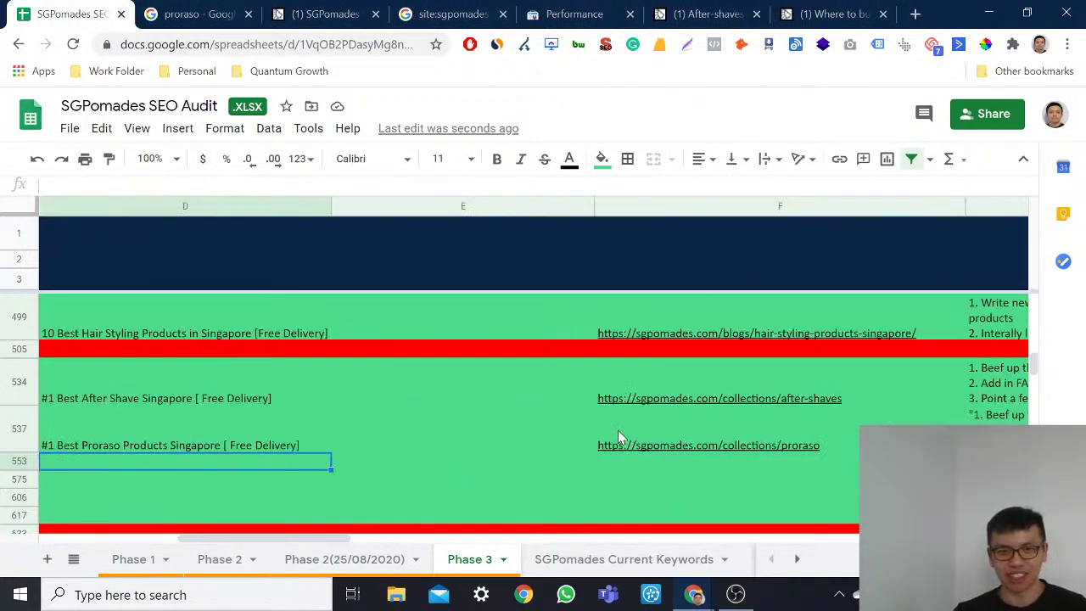
key(Left)
key(Right)
key(ctrl+c)
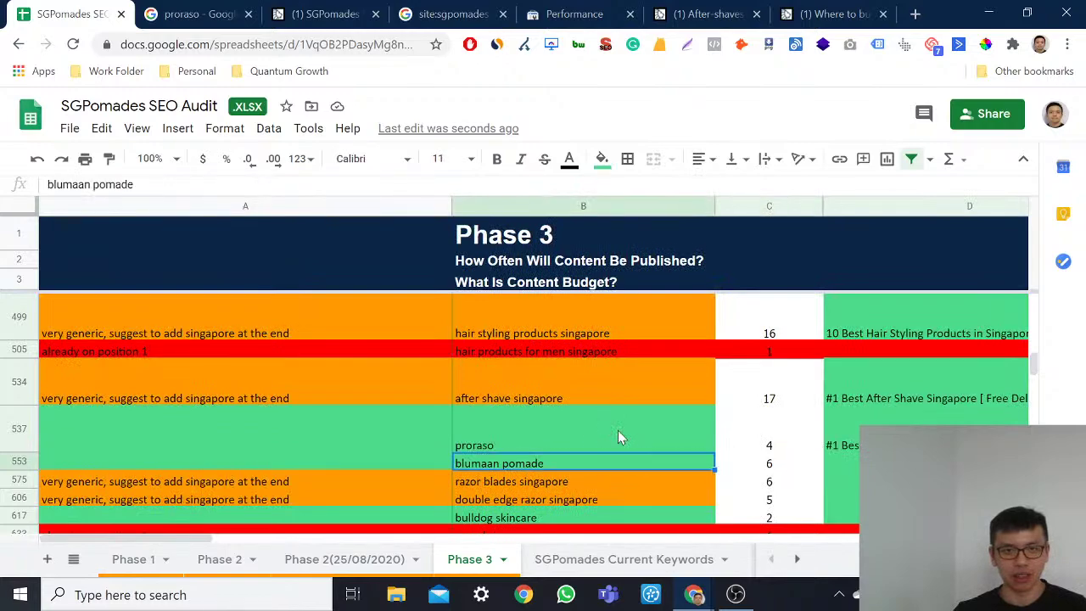
key(ctrl+shift+n)
key(ctrl+v)
key(Return)
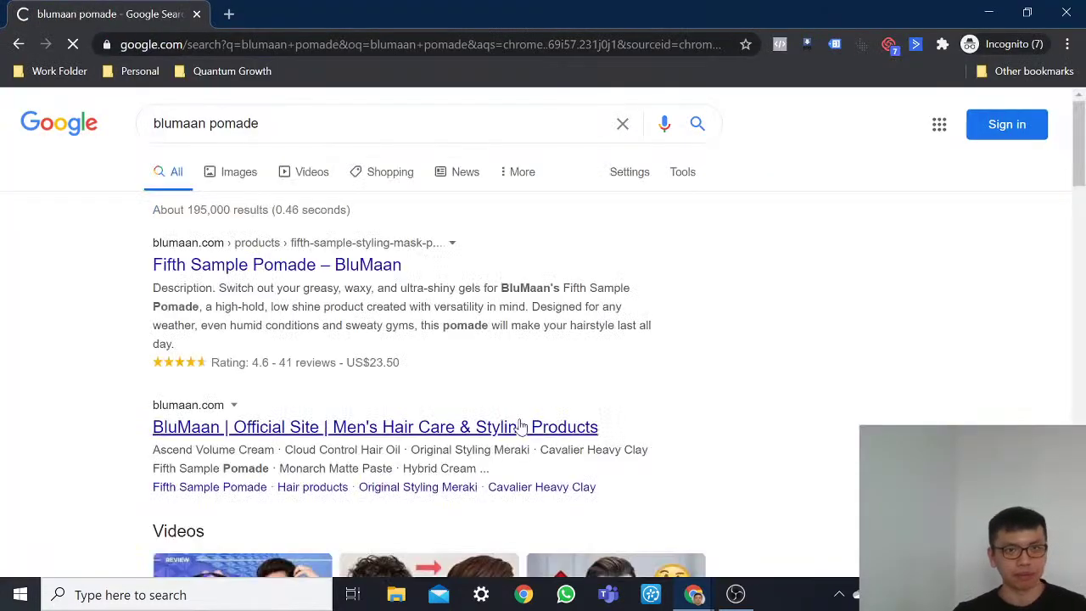
Step: Locate the sgpomades.com listing among the "blumaan pomade" results and check its placement against the blumaan.com results
scroll(357, 336, down, 18)
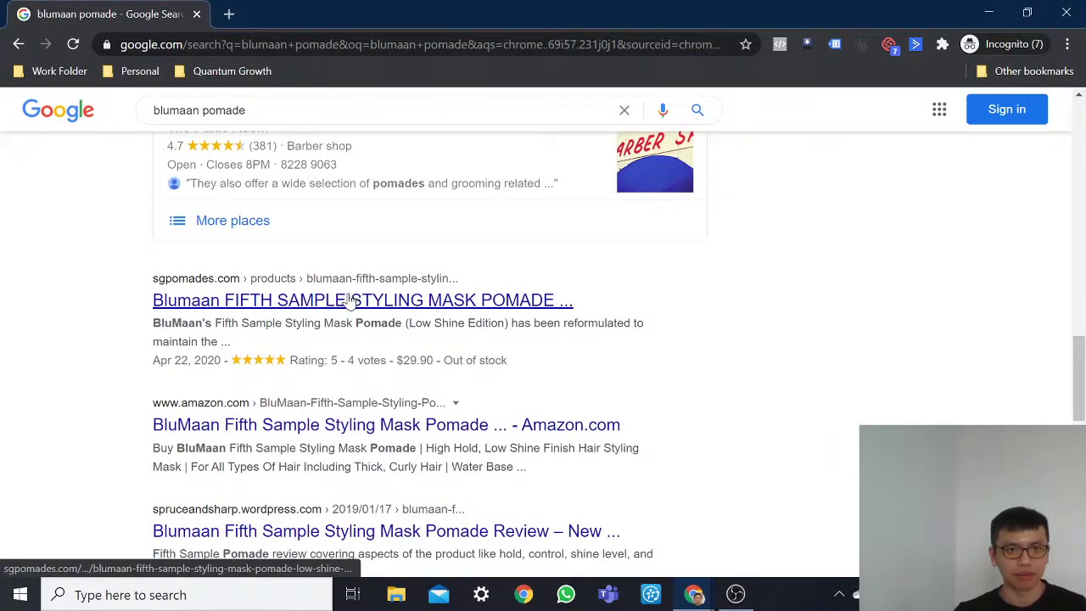
right_click(349, 300)
click(447, 396)
scroll(693, 384, up, 5)
scroll(693, 387, up, 10)
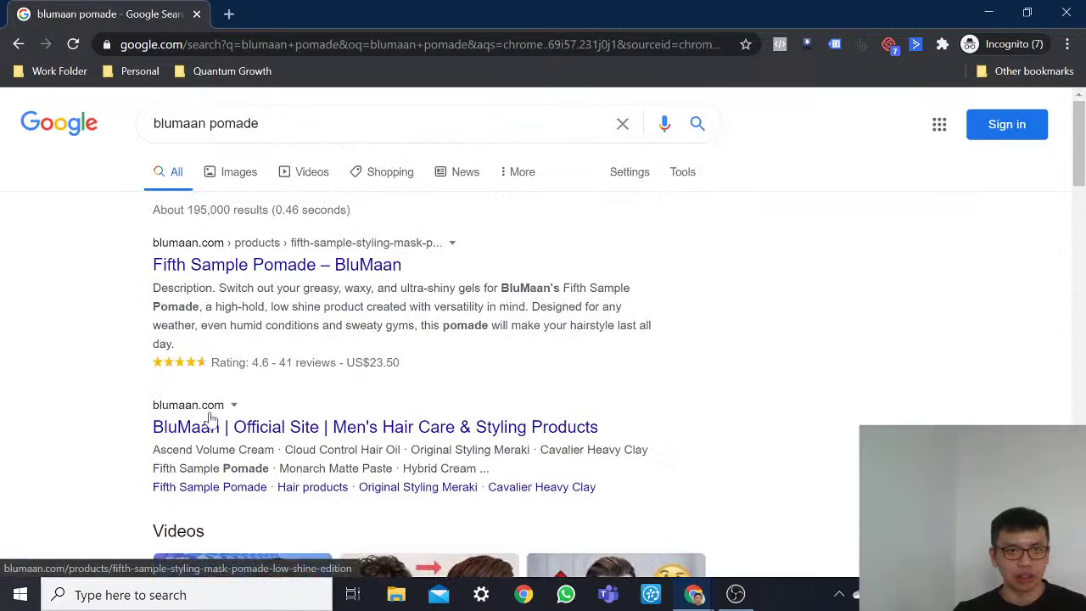
scroll(546, 415, down, 12)
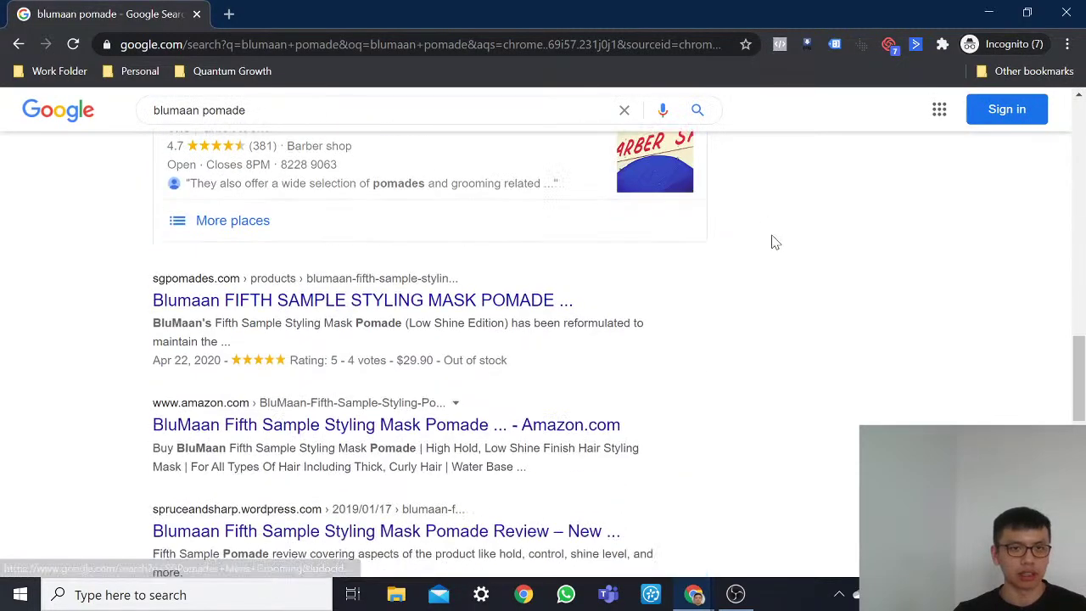
Step: Enter the note "near impossible to outrank an exact match domain with our .com domain" in A553 of the audit sheet
key(alt+Tab)
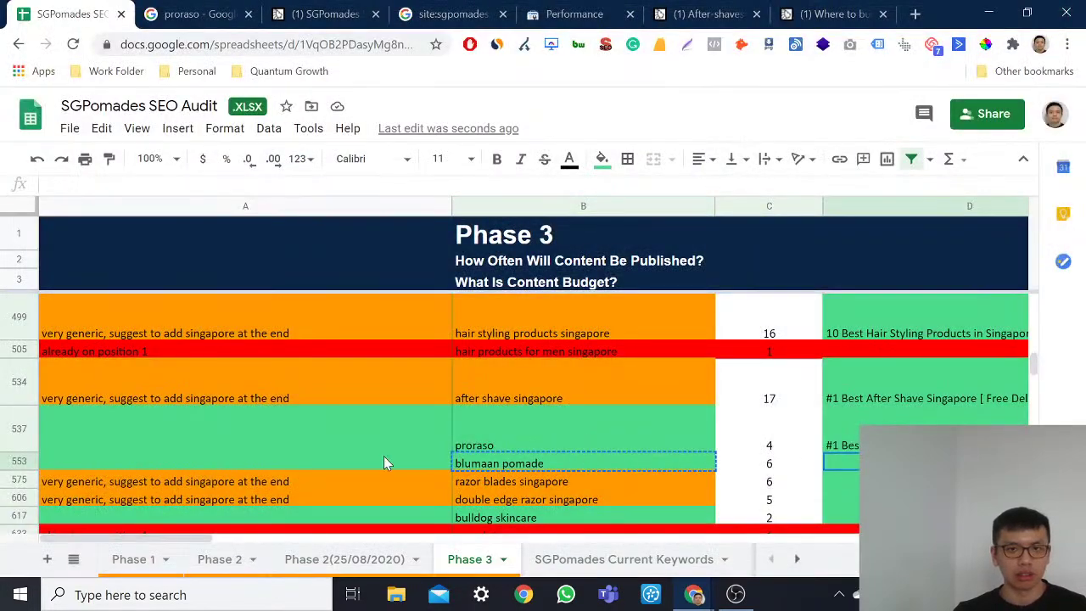
click(385, 462)
click(255, 399)
key(ctrl+c)
click(259, 447)
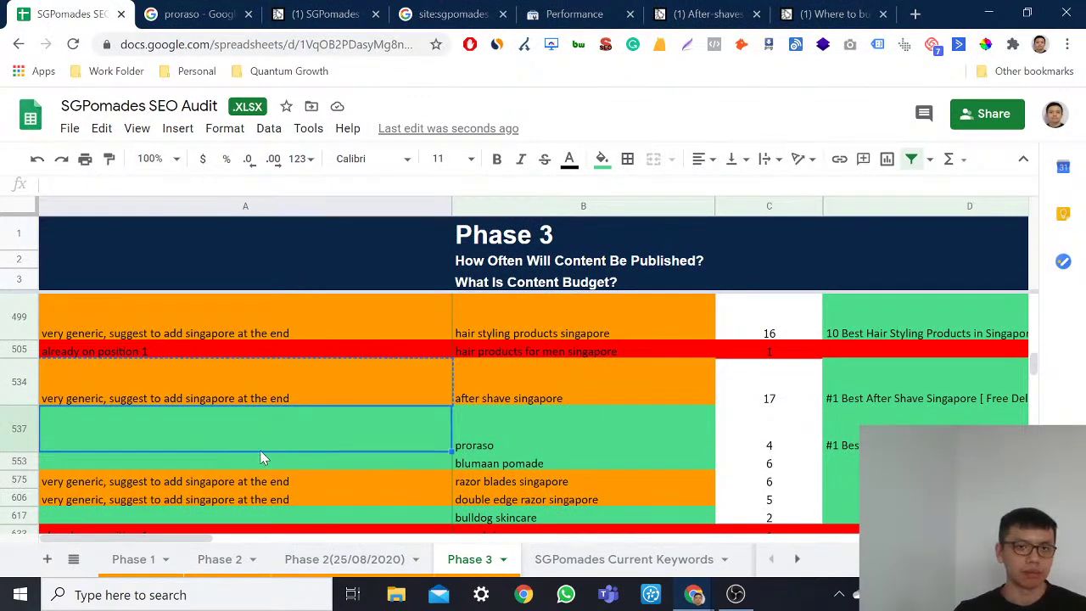
key(Down)
key(ctrl+v)
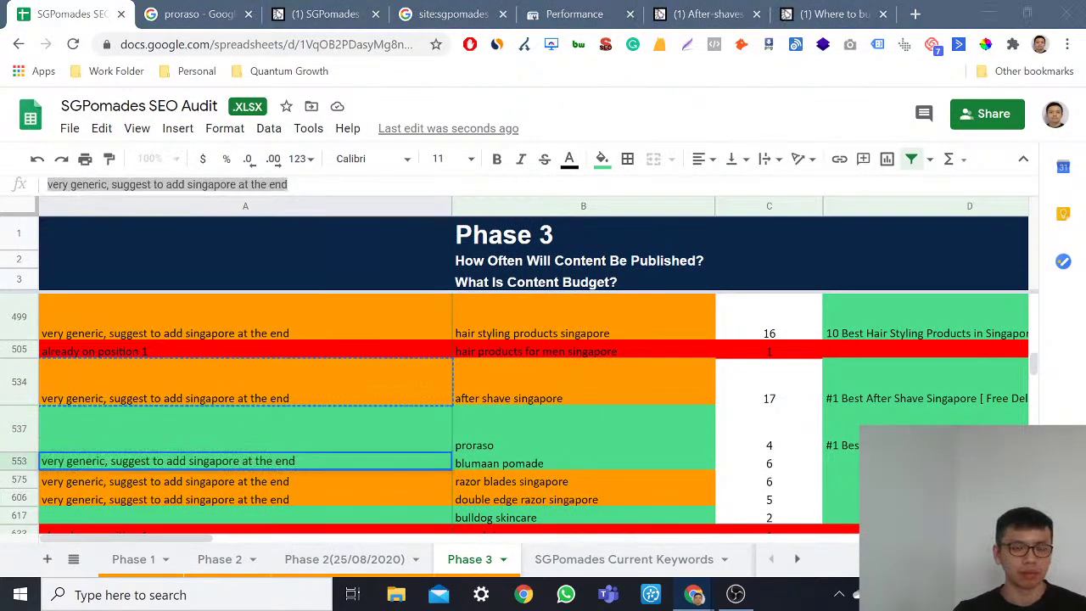
click(339, 183)
key(ctrl+a)
text(near impossible to ourrank an exact match domain with our .com domain)
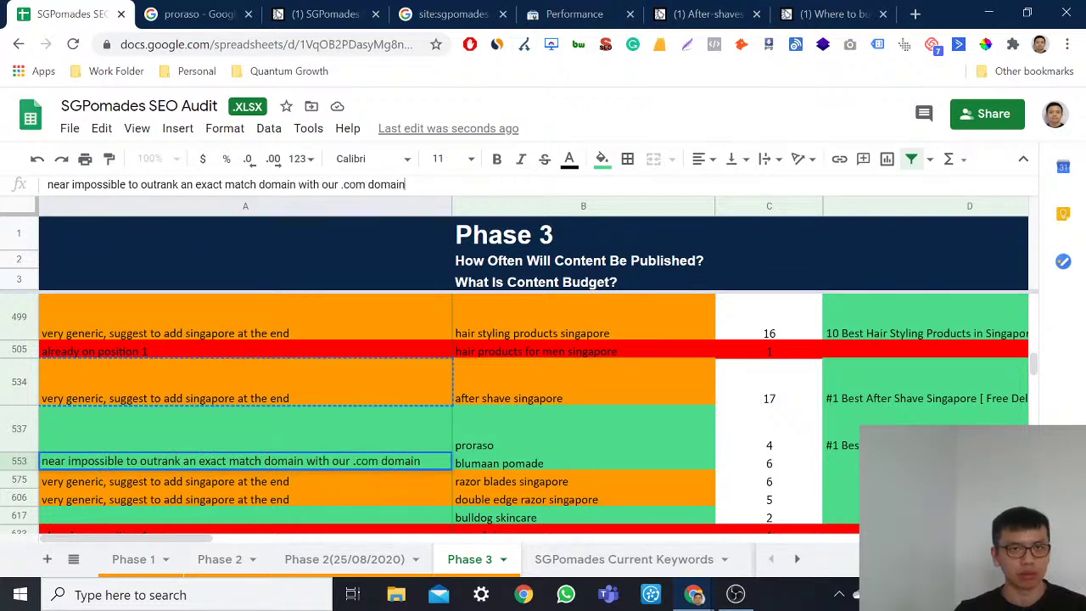
key(Return)
Step: Fill the note cell A553 beside "blumaan pomade" with the same orange as the other column A notes
click(582, 463)
click(245, 463)
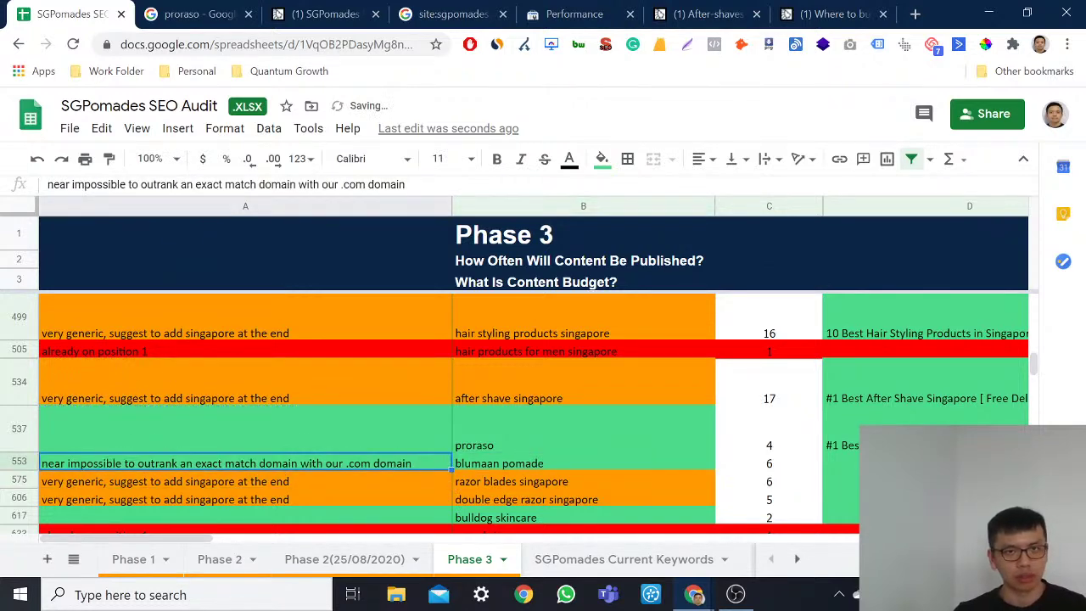
click(601, 159)
click(475, 456)
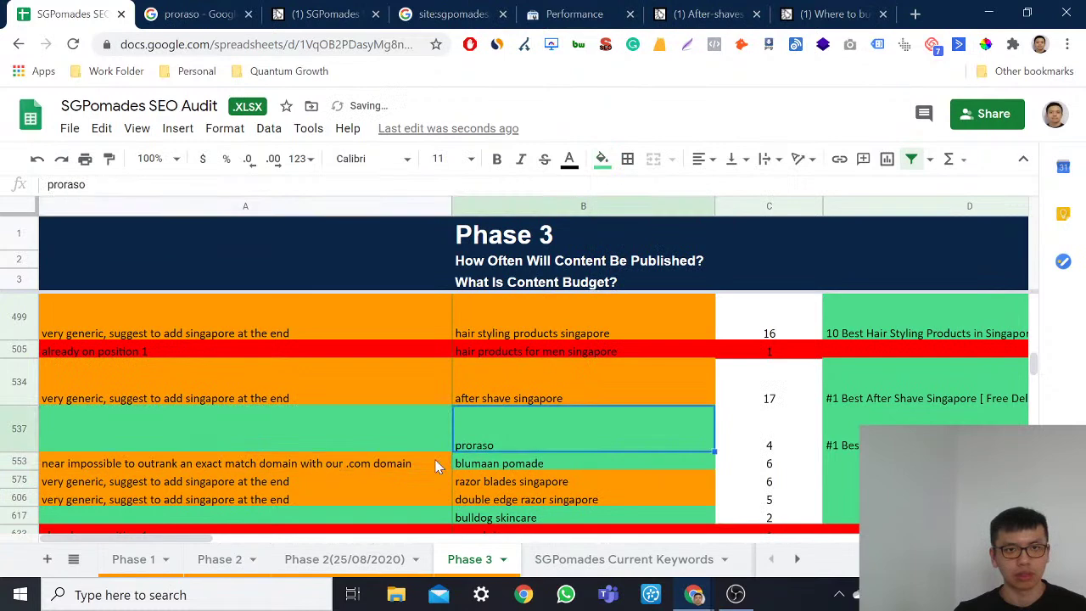
click(508, 462)
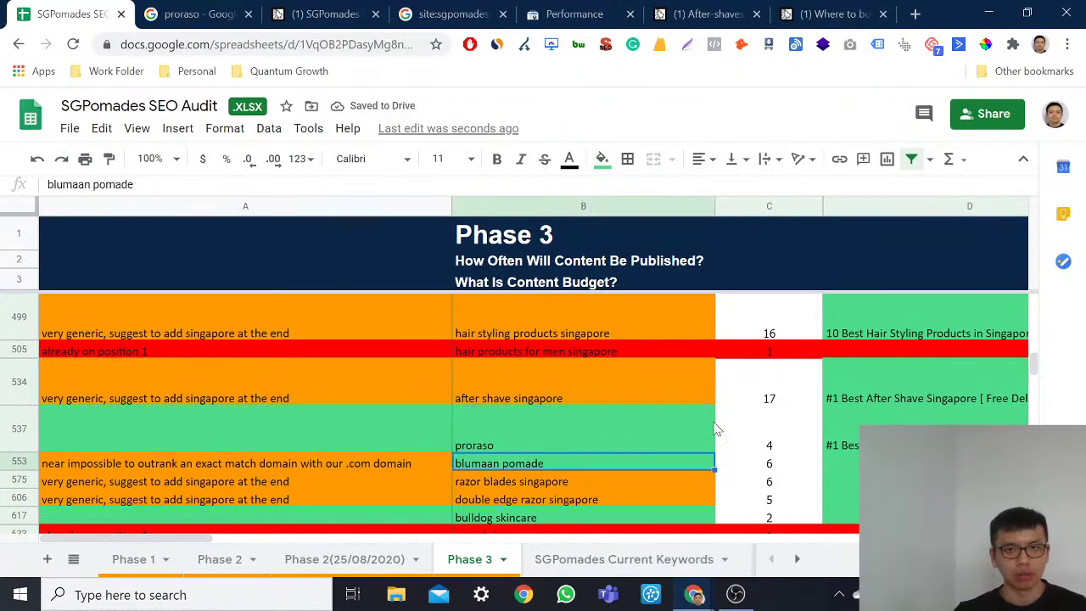
key(Right)
key(Right)
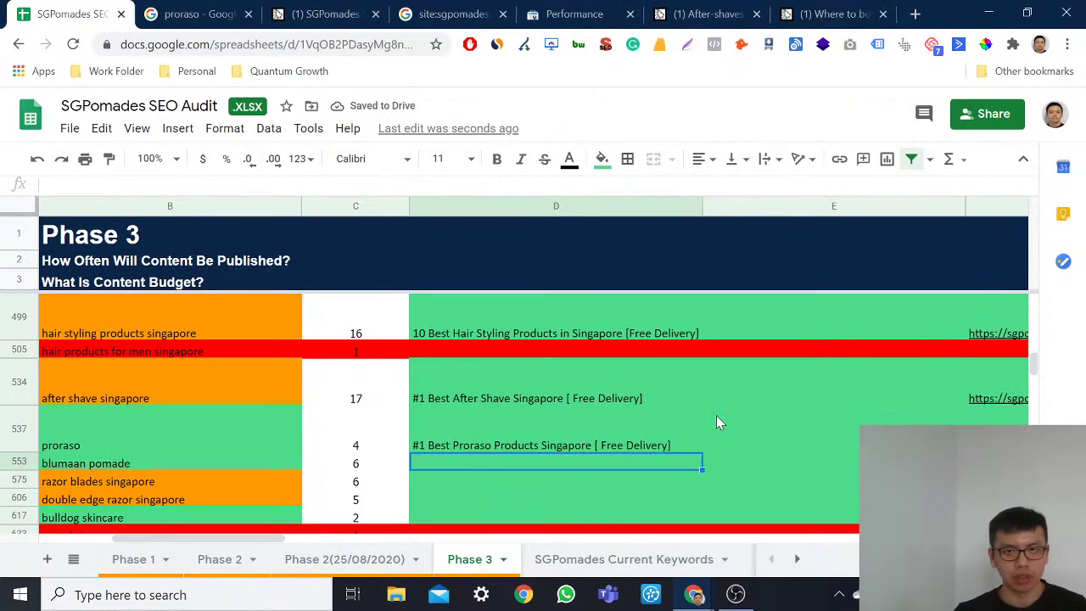
key(alt+Tab)
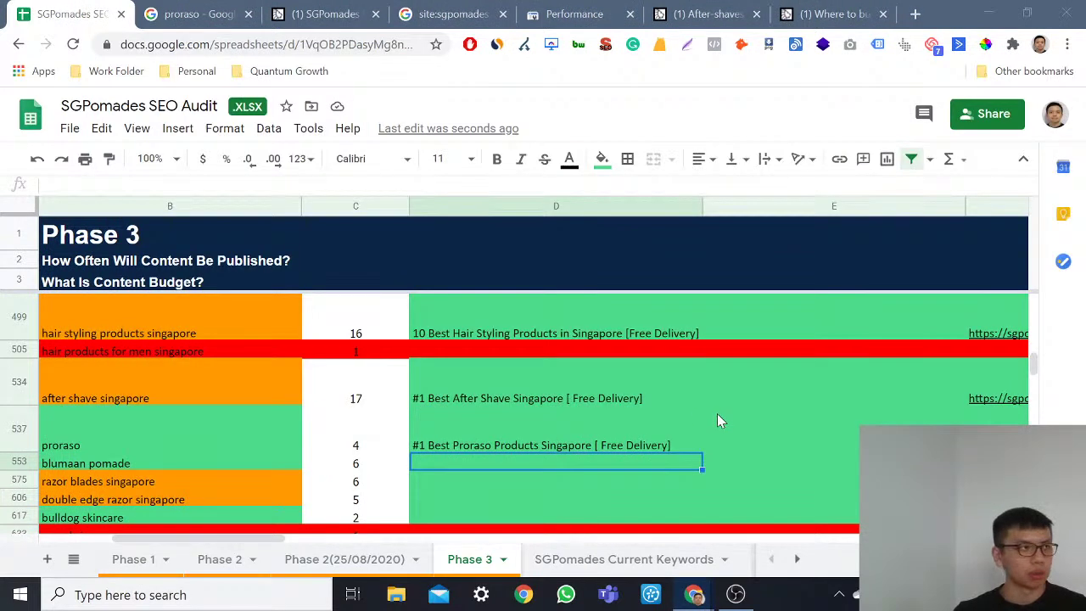
Step: Copy the keyword "razor blades singapore" from B575 and search Google for it in a new incognito window
click(521, 480)
key(Left)
key(Left)
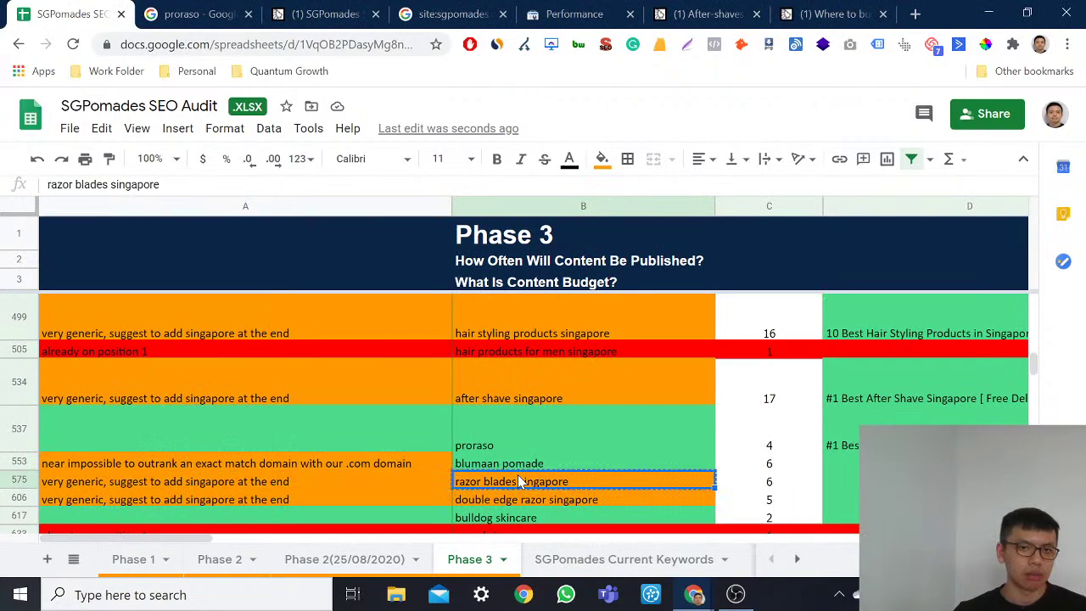
key(ctrl+c)
key(ctrl+shift+n)
key(ctrl+v)
key(Return)
Step: Find "sgpomades" on the results page and copy the link address of its organic ASTRA razor blades listing
scroll(495, 339, down, 5)
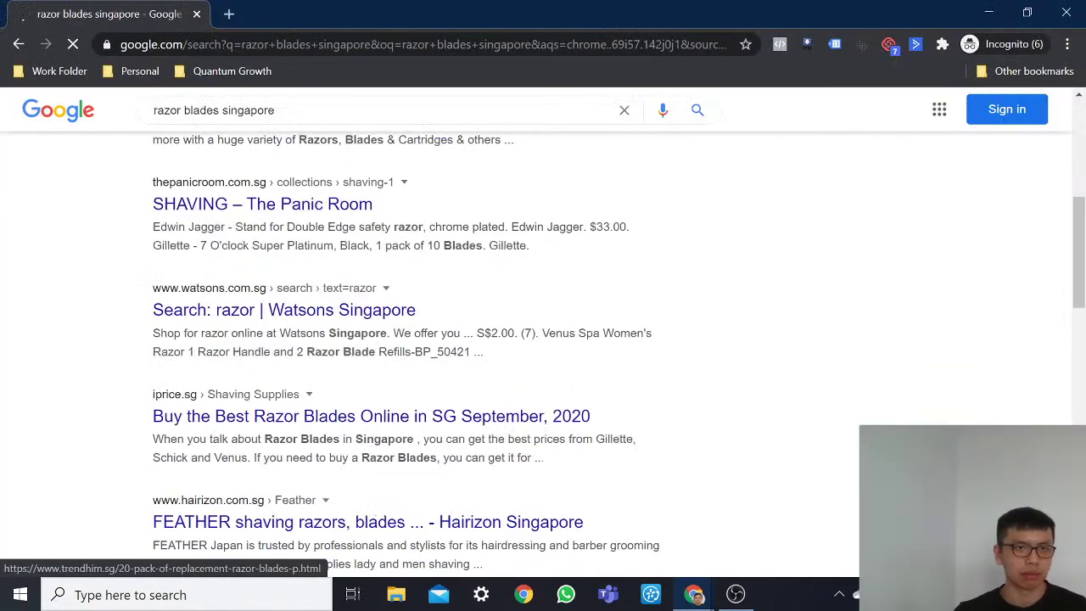
scroll(463, 249, up, 1)
key(ctrl+f)
text(sgpomades)
key(Return)
key(Return)
key(Return)
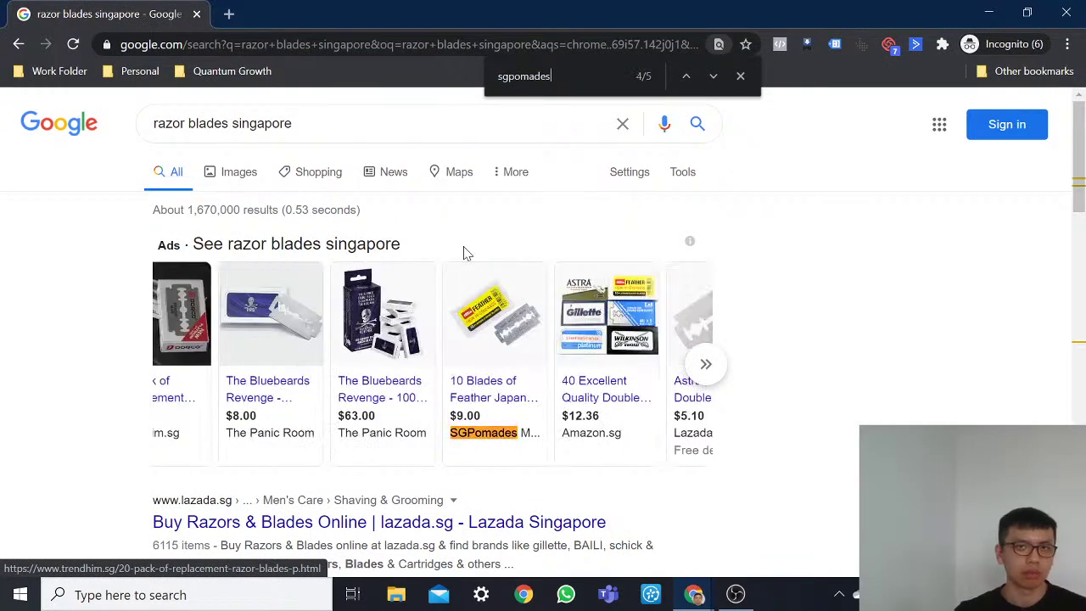
key(Return)
right_click(345, 352)
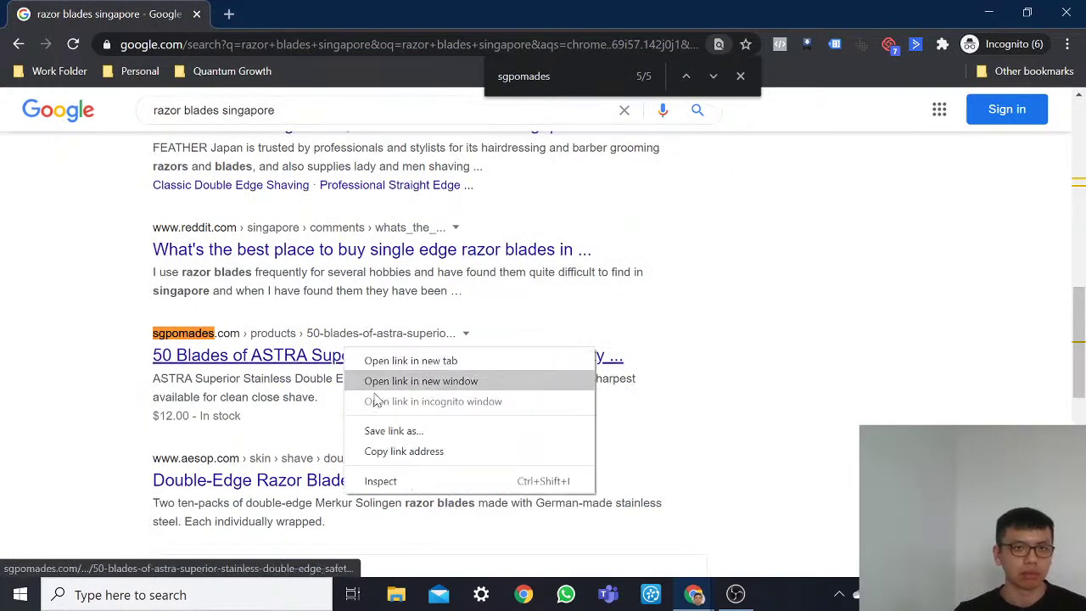
click(410, 450)
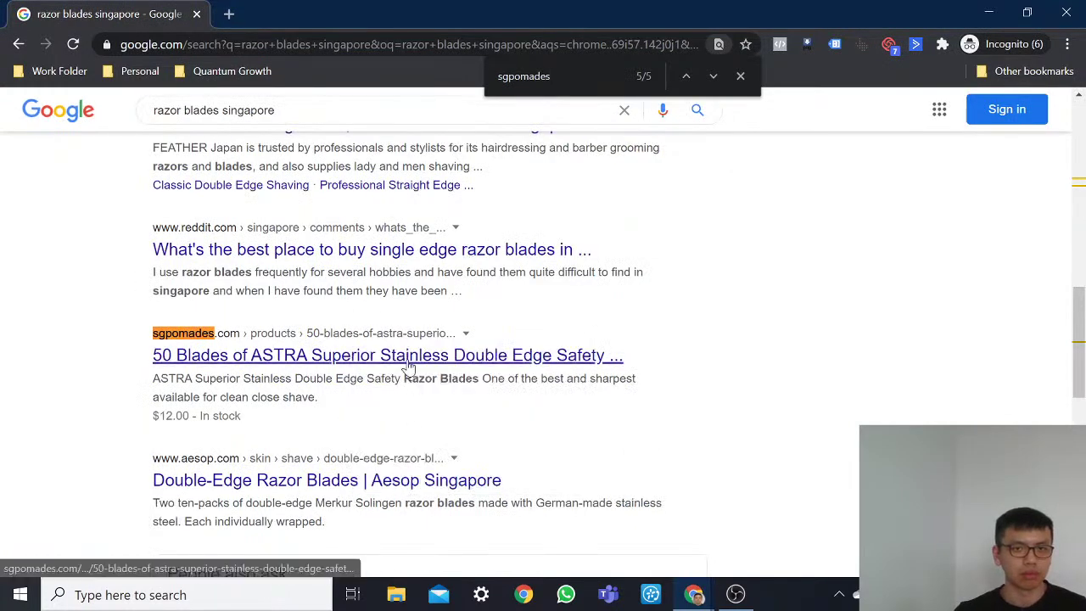
Step: Compare the sgpomades.com listing's placement with the competing results for "razor blades singapore", and close the incognito window
scroll(405, 365, up, 8)
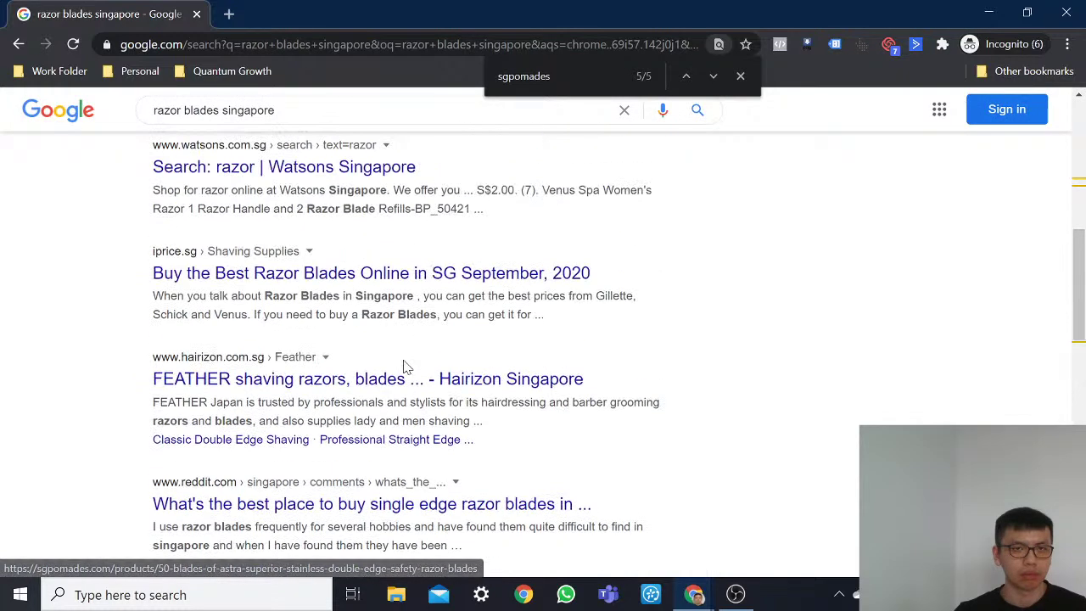
scroll(406, 365, up, 1)
scroll(503, 392, down, 8)
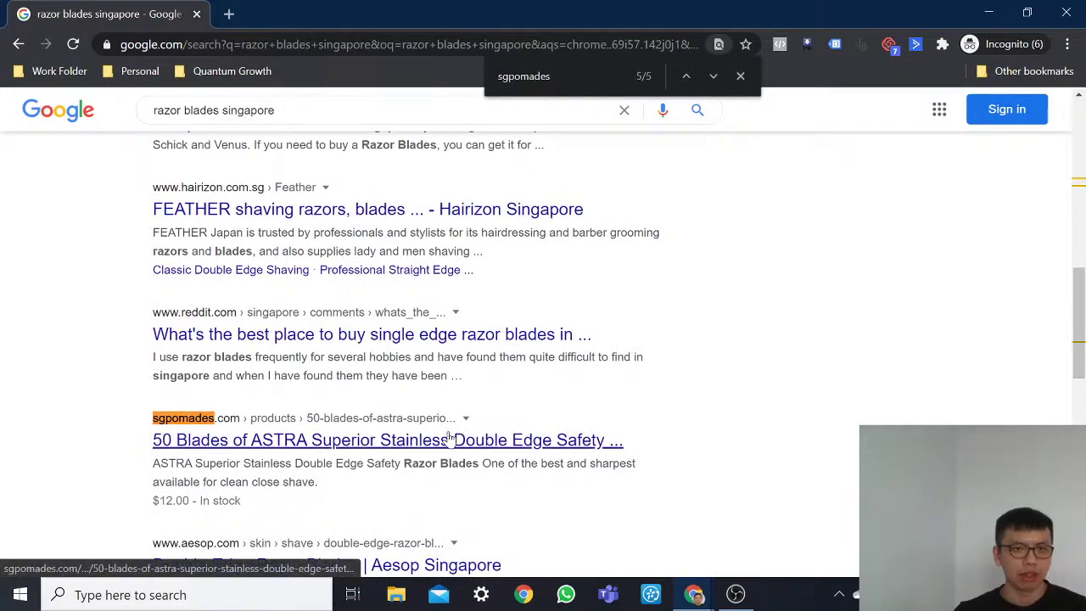
scroll(450, 436, down, 1)
scroll(449, 437, up, 5)
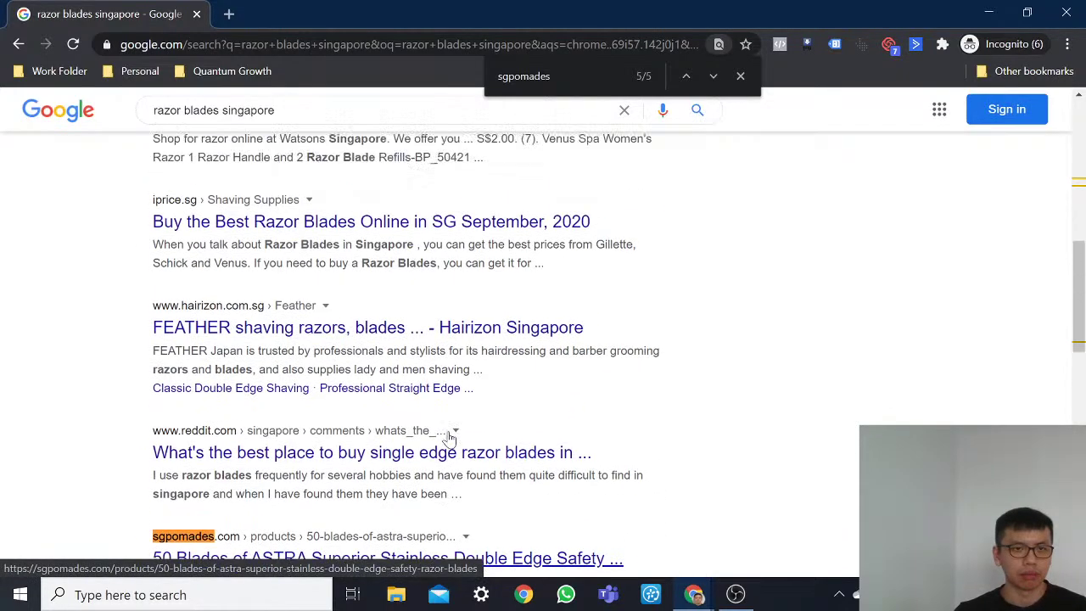
scroll(450, 436, up, 2)
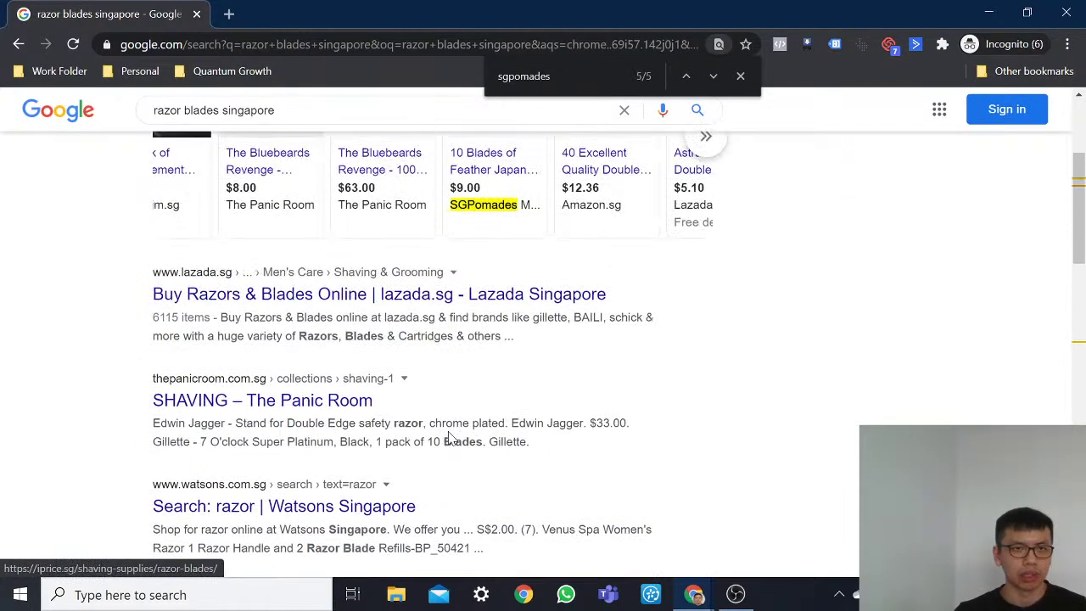
scroll(450, 437, down, 9)
scroll(450, 436, up, 3)
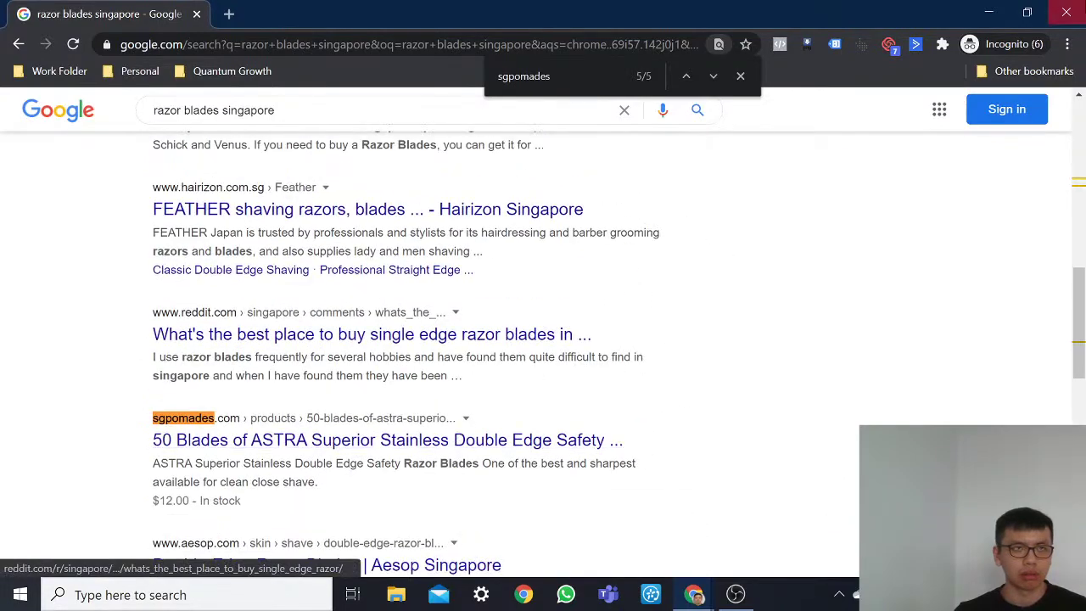
click(1066, 12)
Step: Check the SGPomades store's shop categories for a razor blades collection, and return to the audit sheet
click(299, 14)
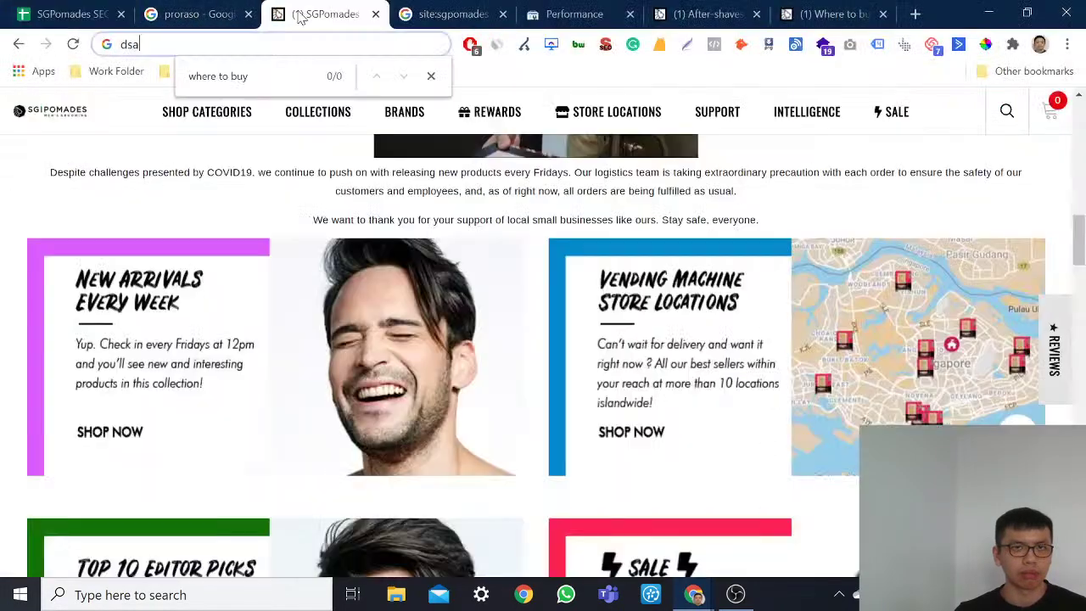
mouse_move(218, 118)
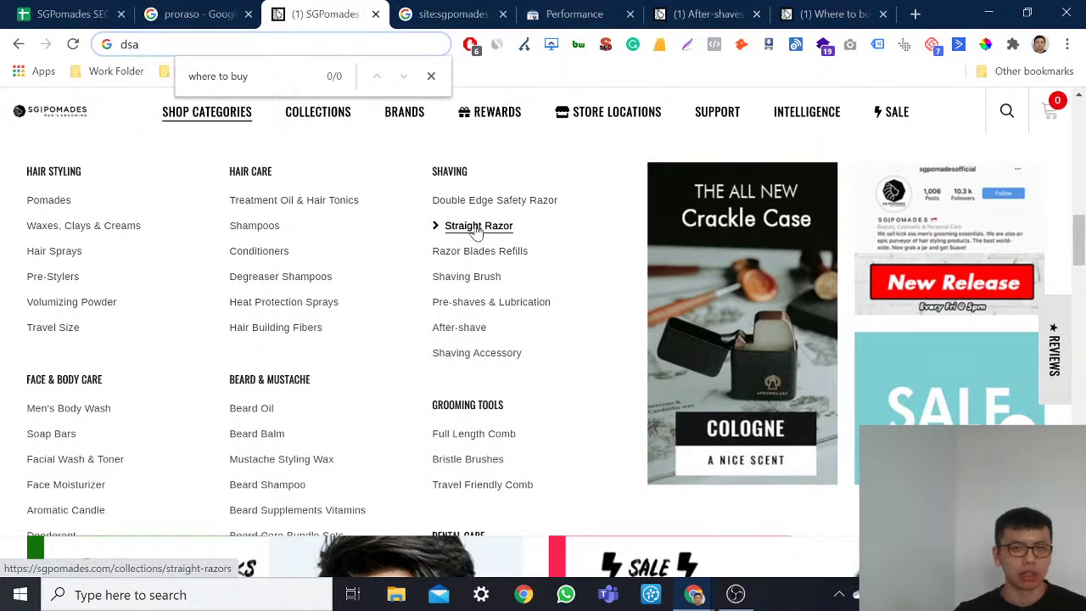
click(204, 23)
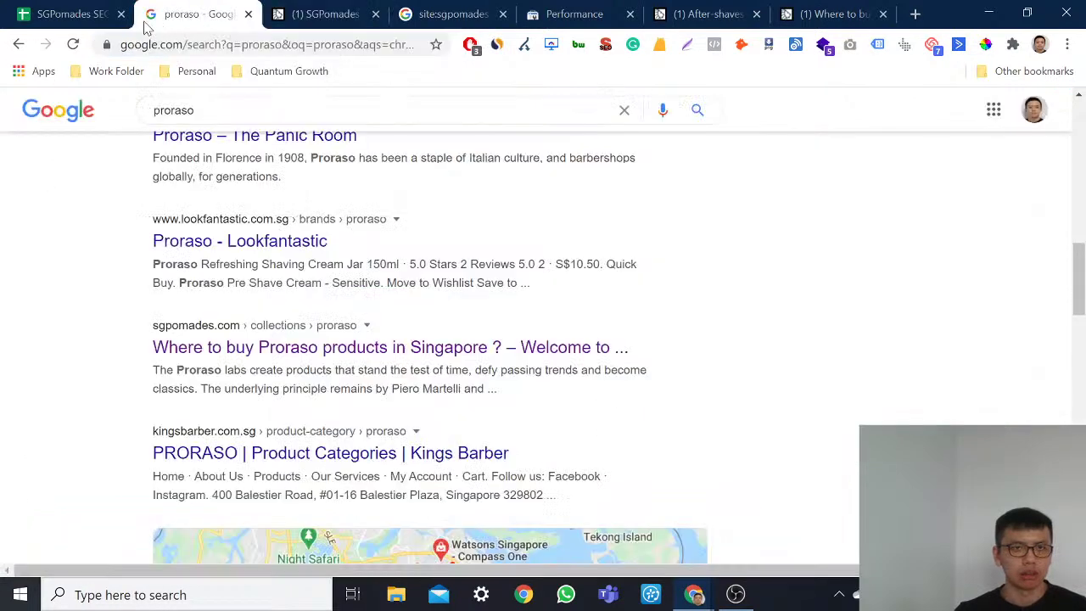
click(76, 14)
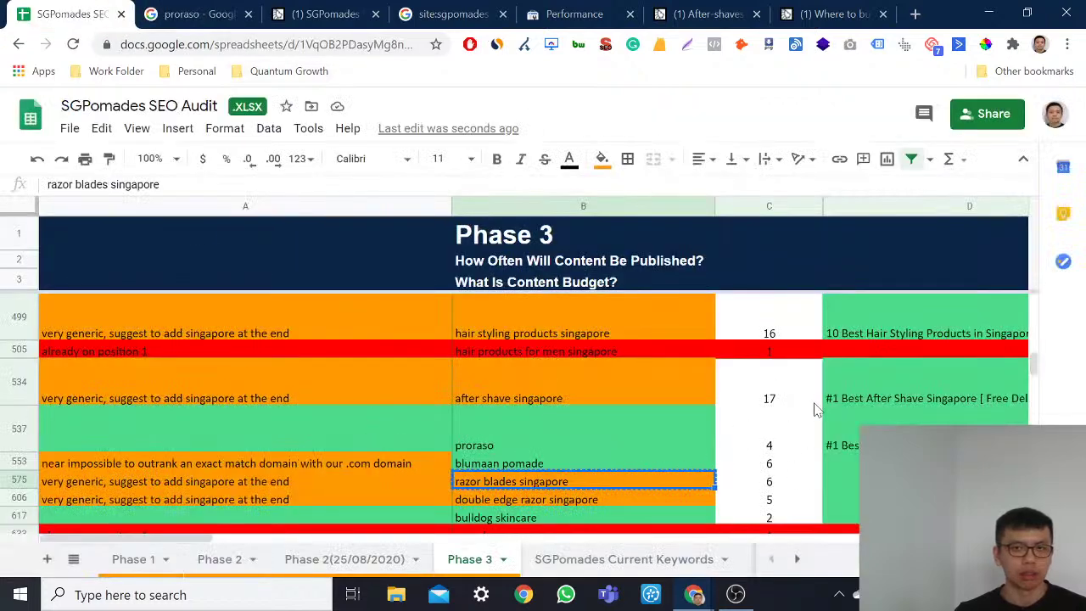
scroll(815, 409, up, 5)
scroll(795, 414, up, 10)
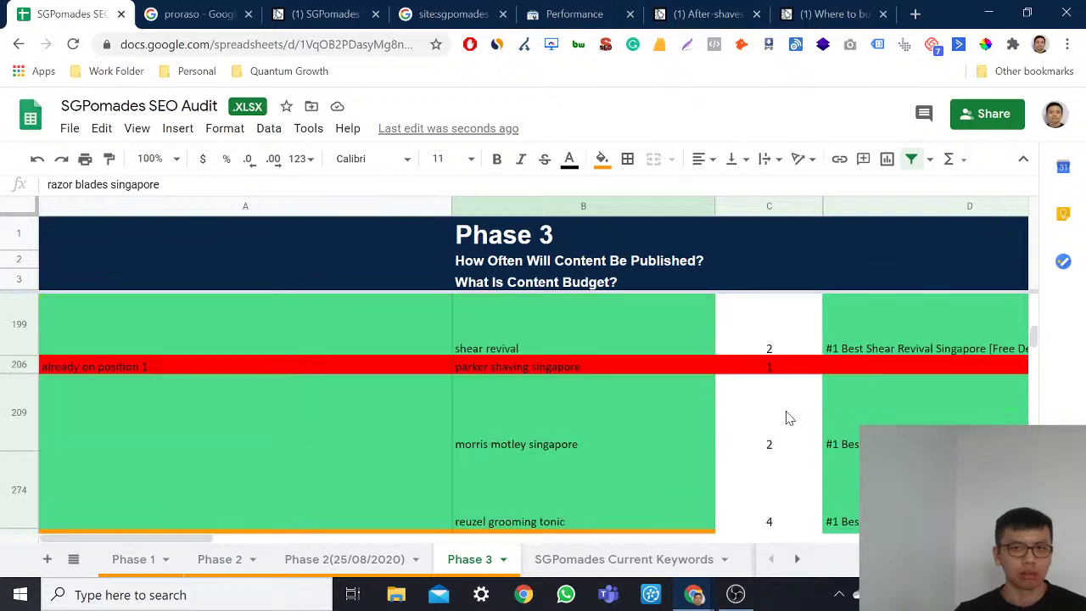
scroll(789, 418, up, 2)
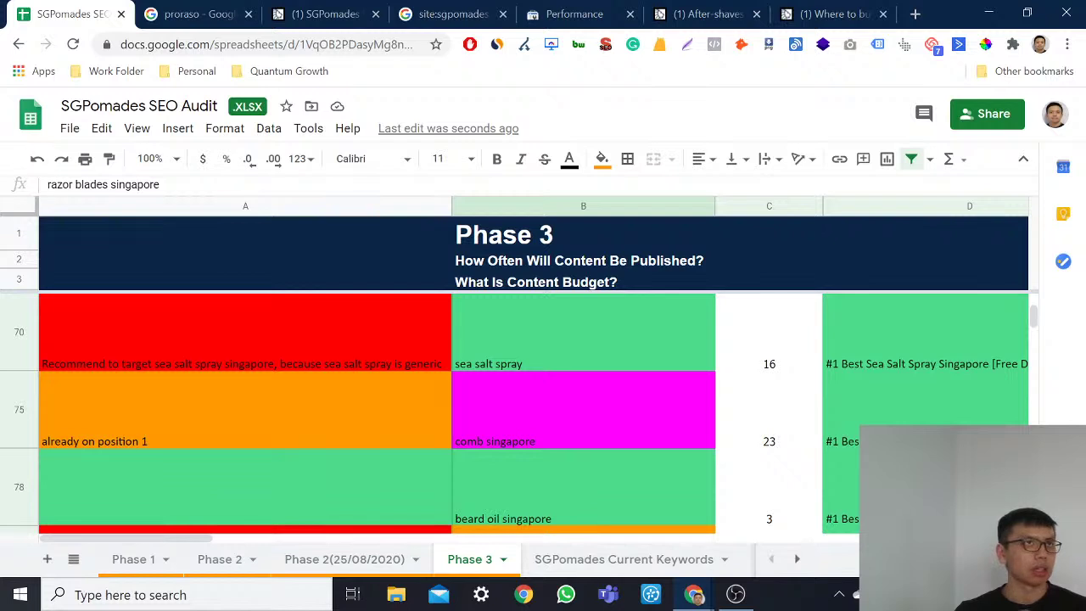
click(736, 596)
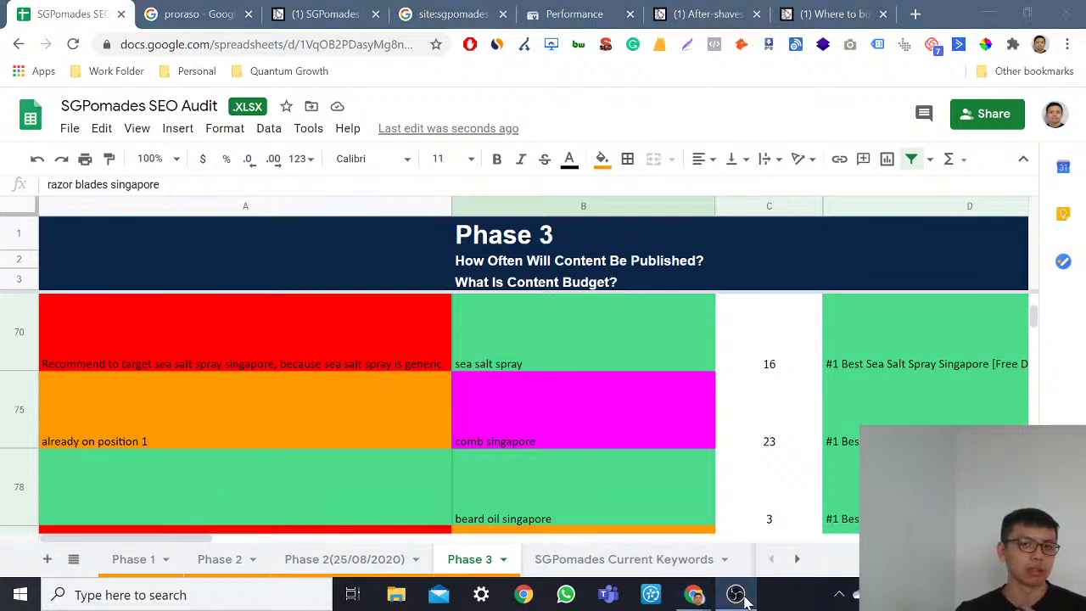